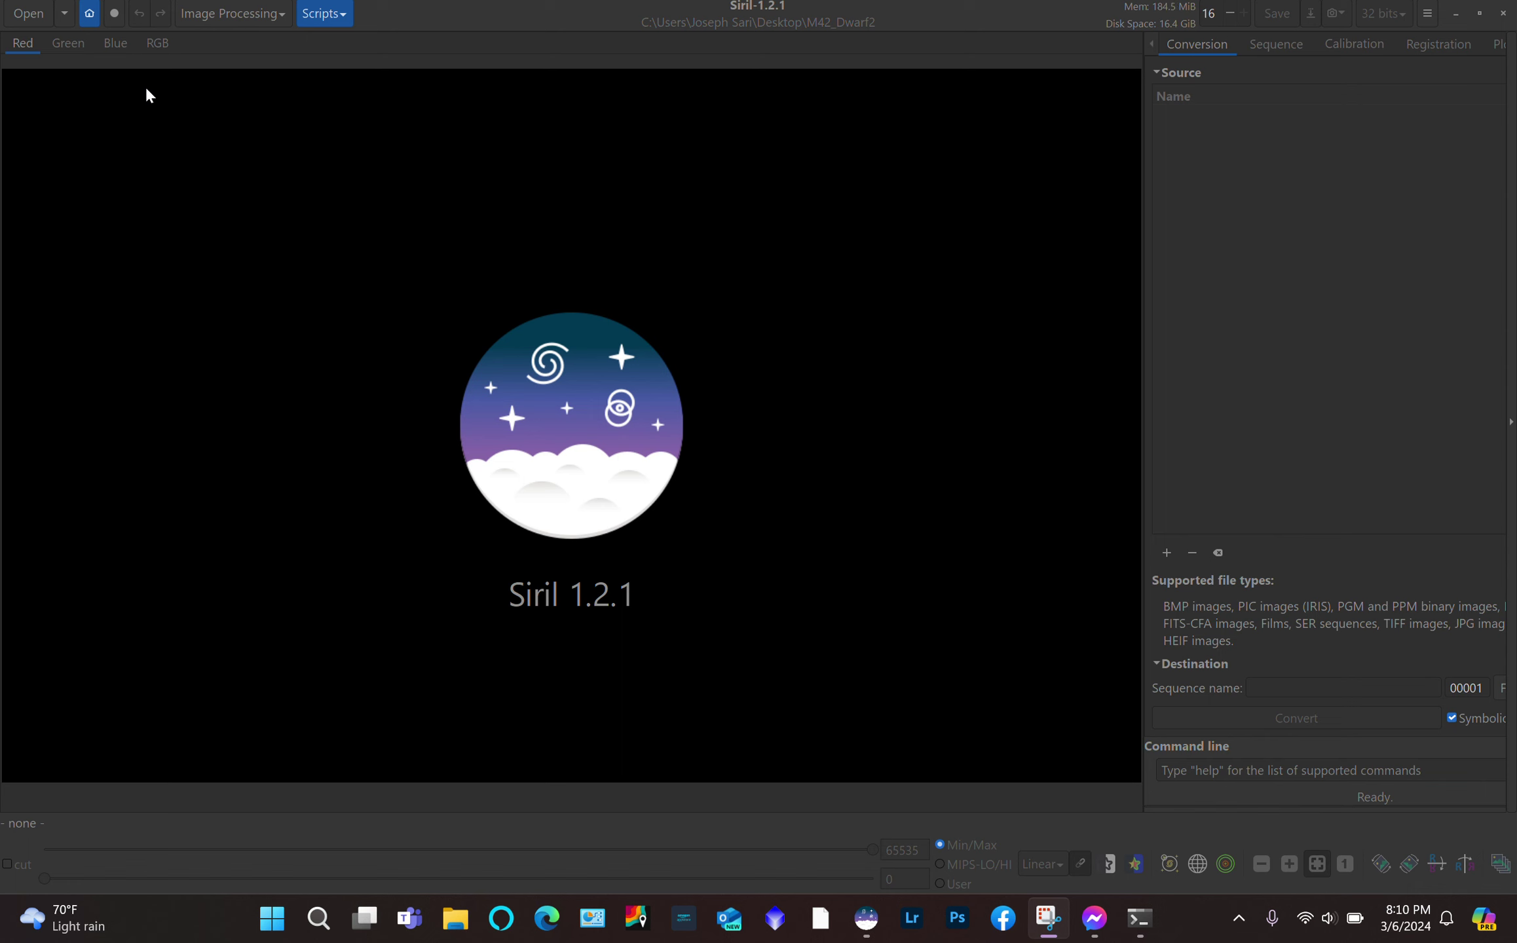
Open result.fit and display it in AutoStretch mode with the colour channels unlinked
left_click(28, 17)
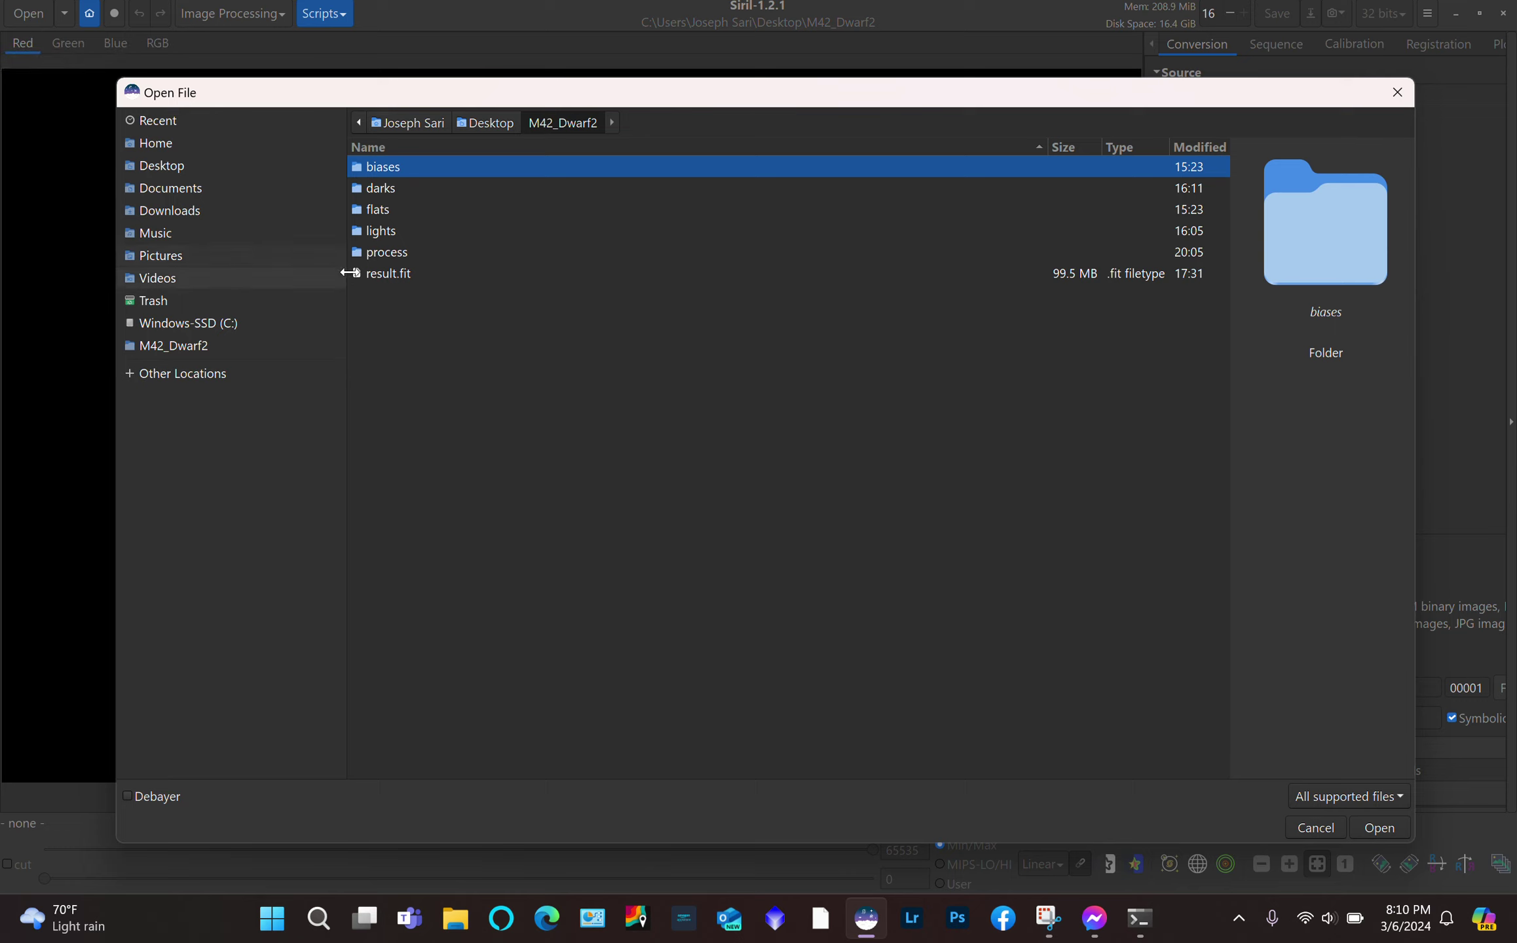
left_click(383, 280)
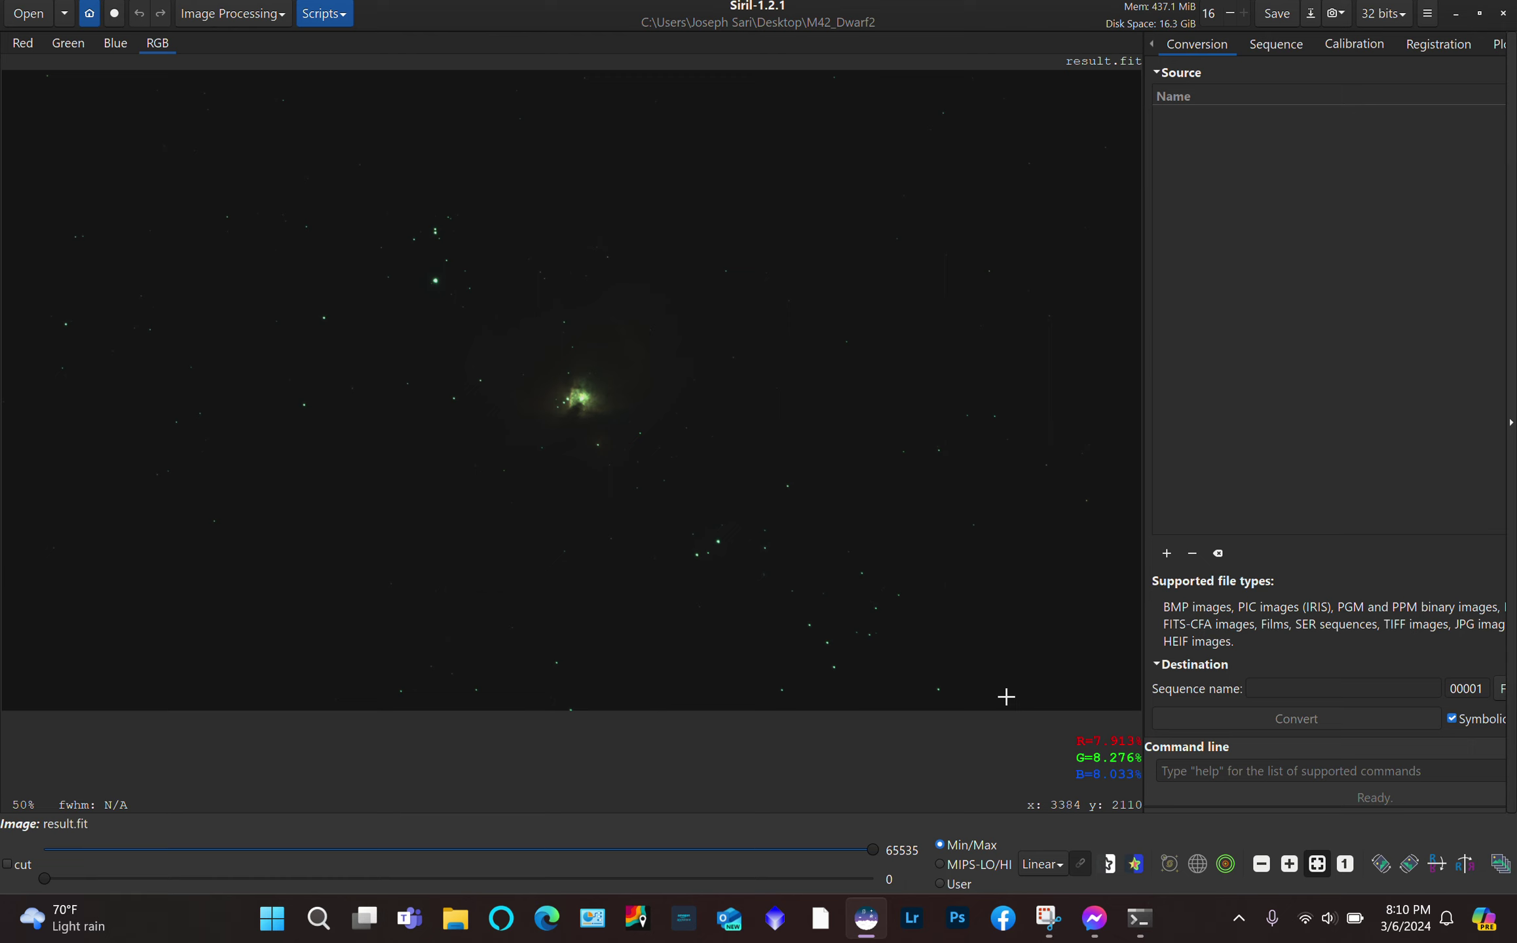
left_click(1046, 866)
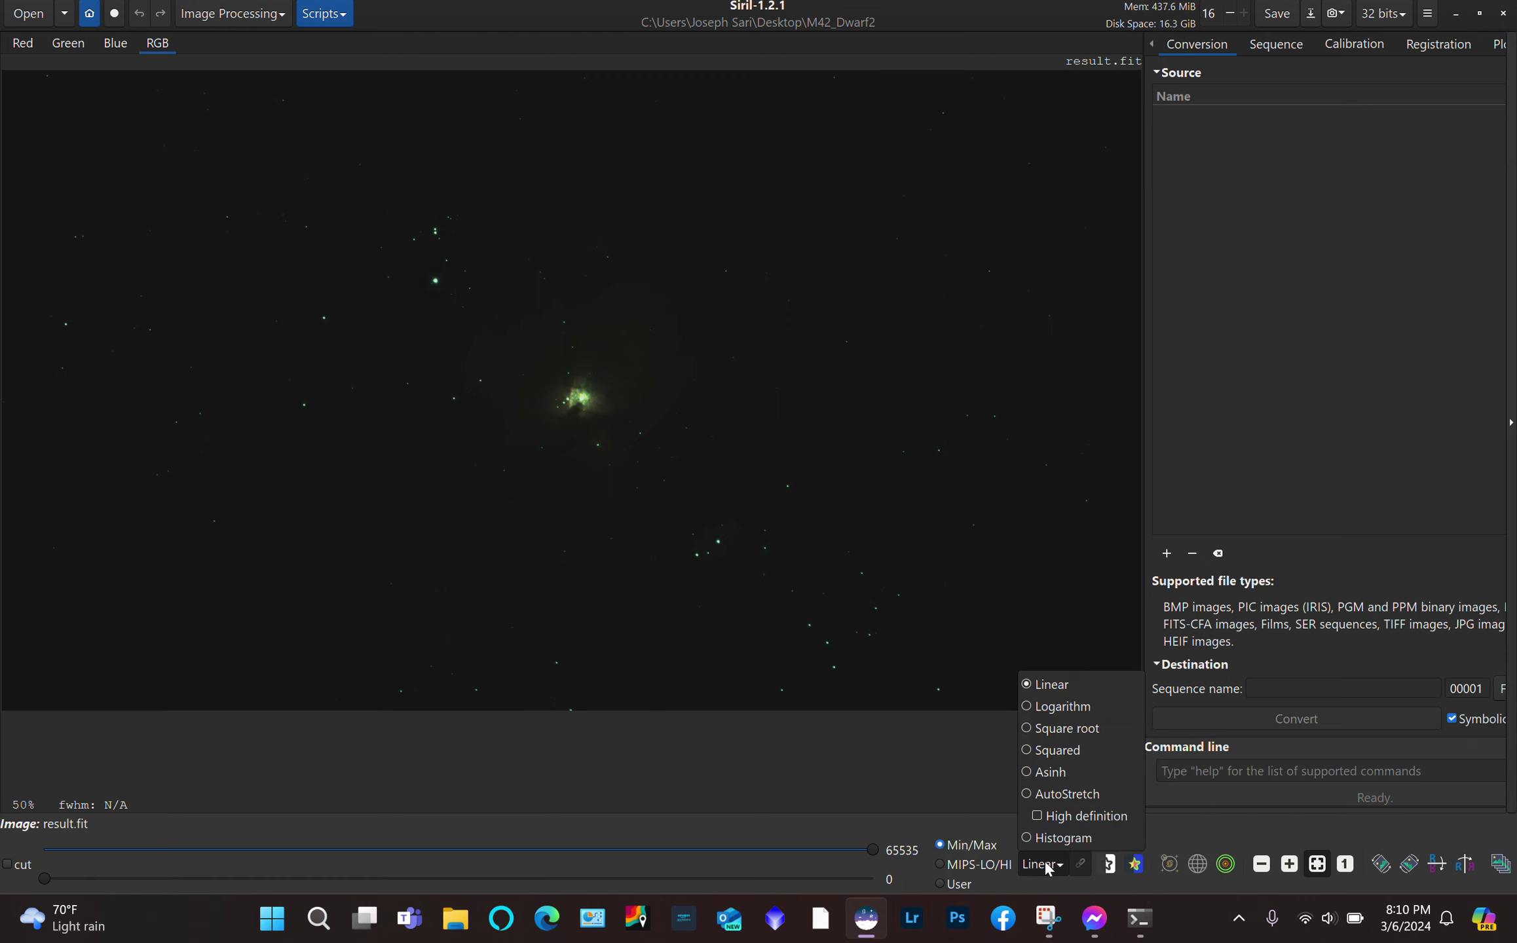
left_click(1048, 794)
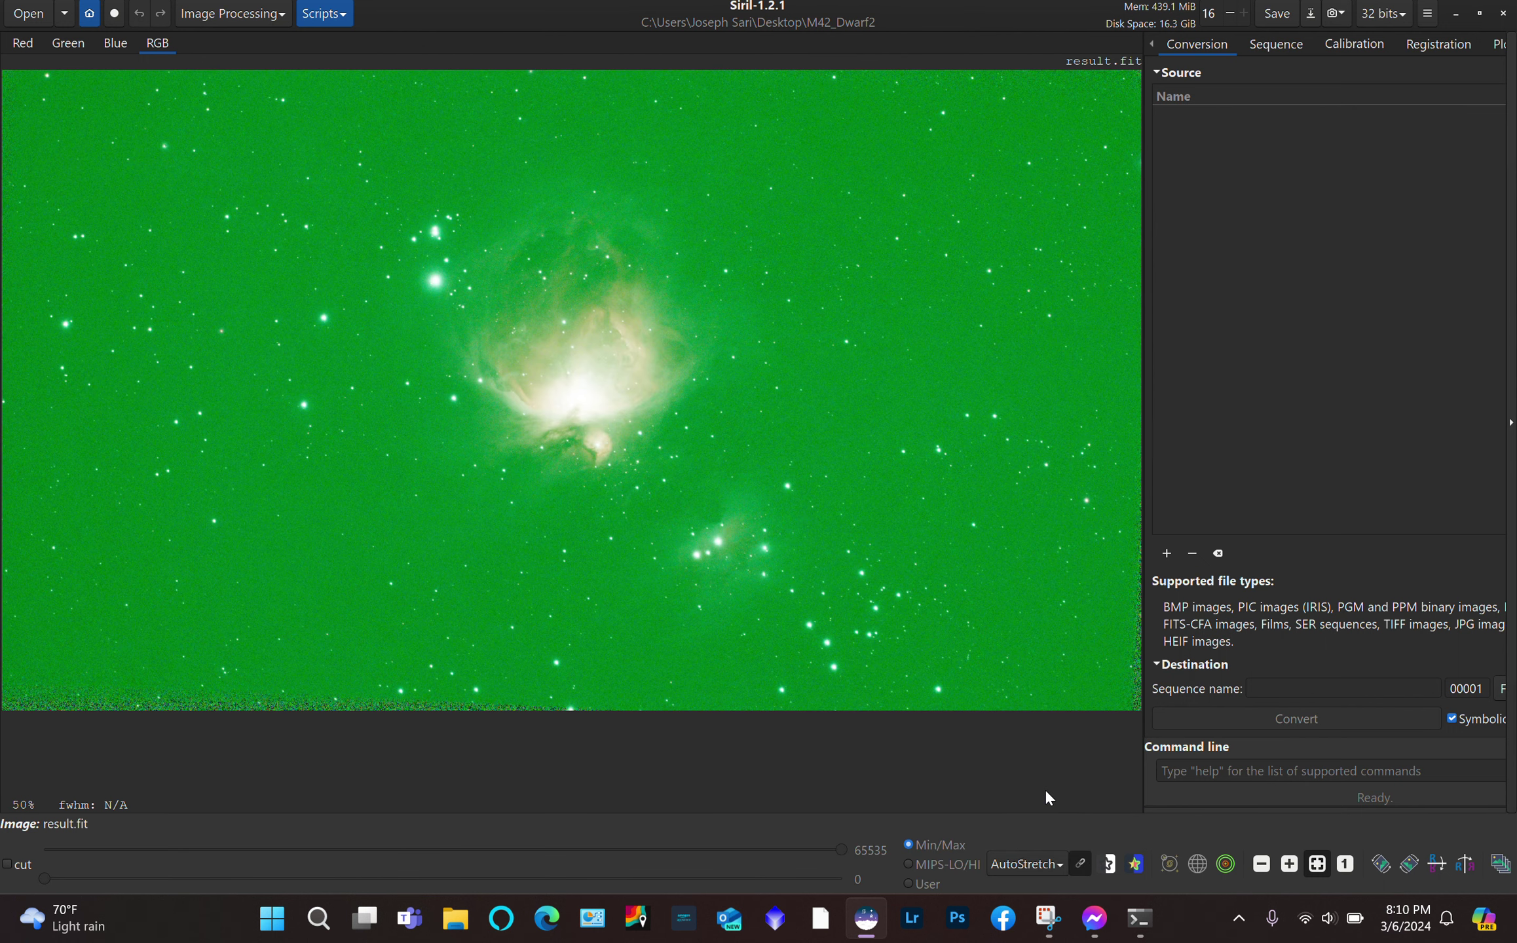
left_click(1079, 862)
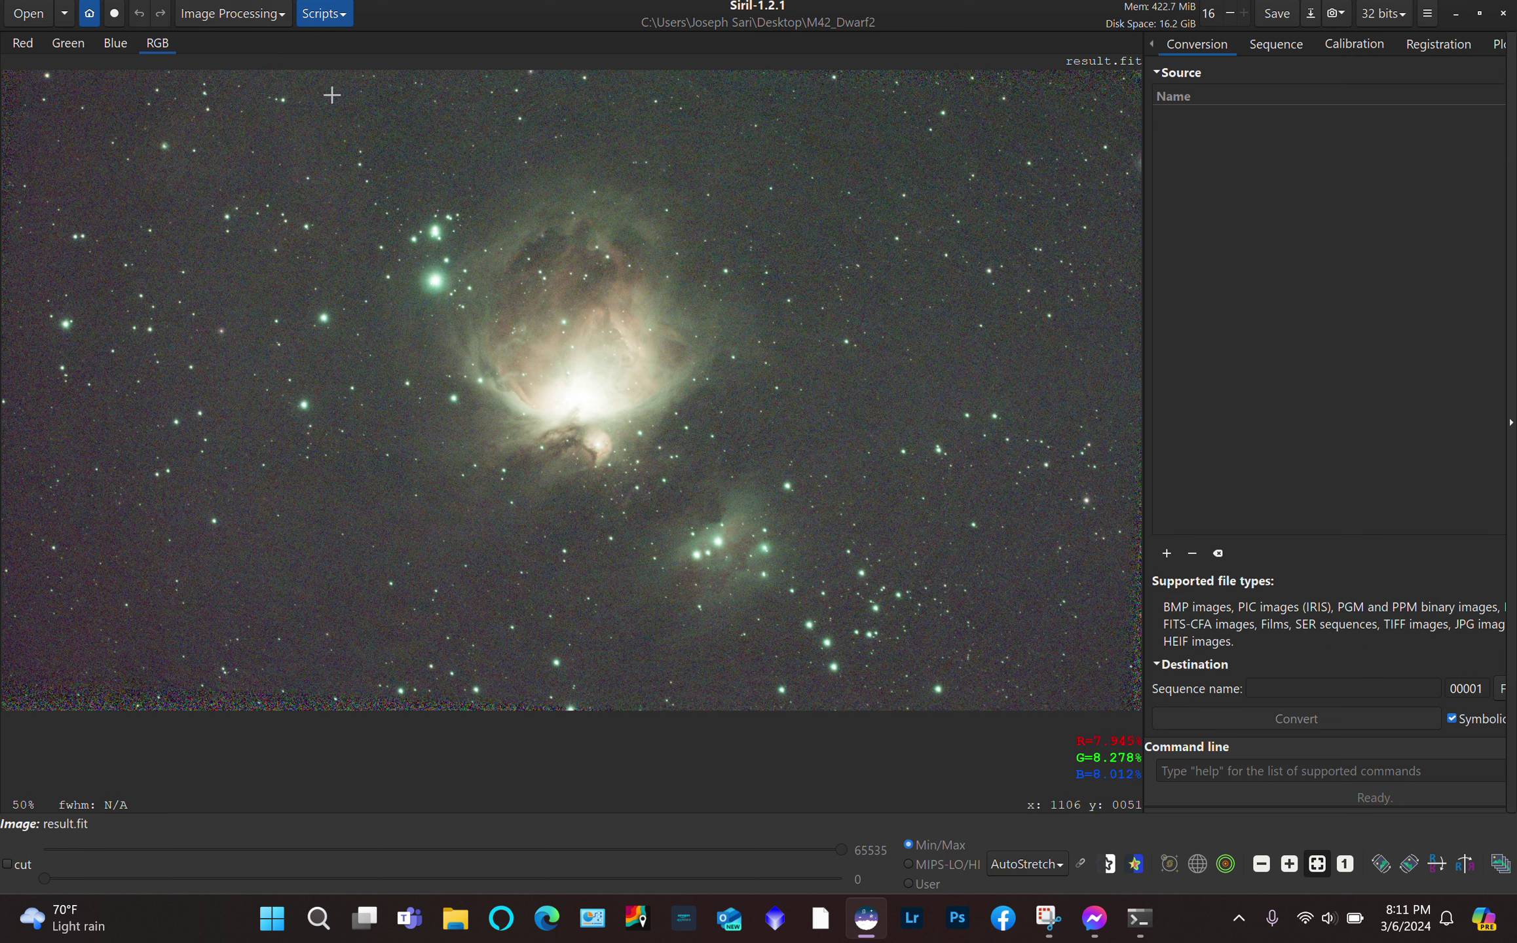
Open the Background Extraction tool and move its dialog clear of the image
left_click(270, 14)
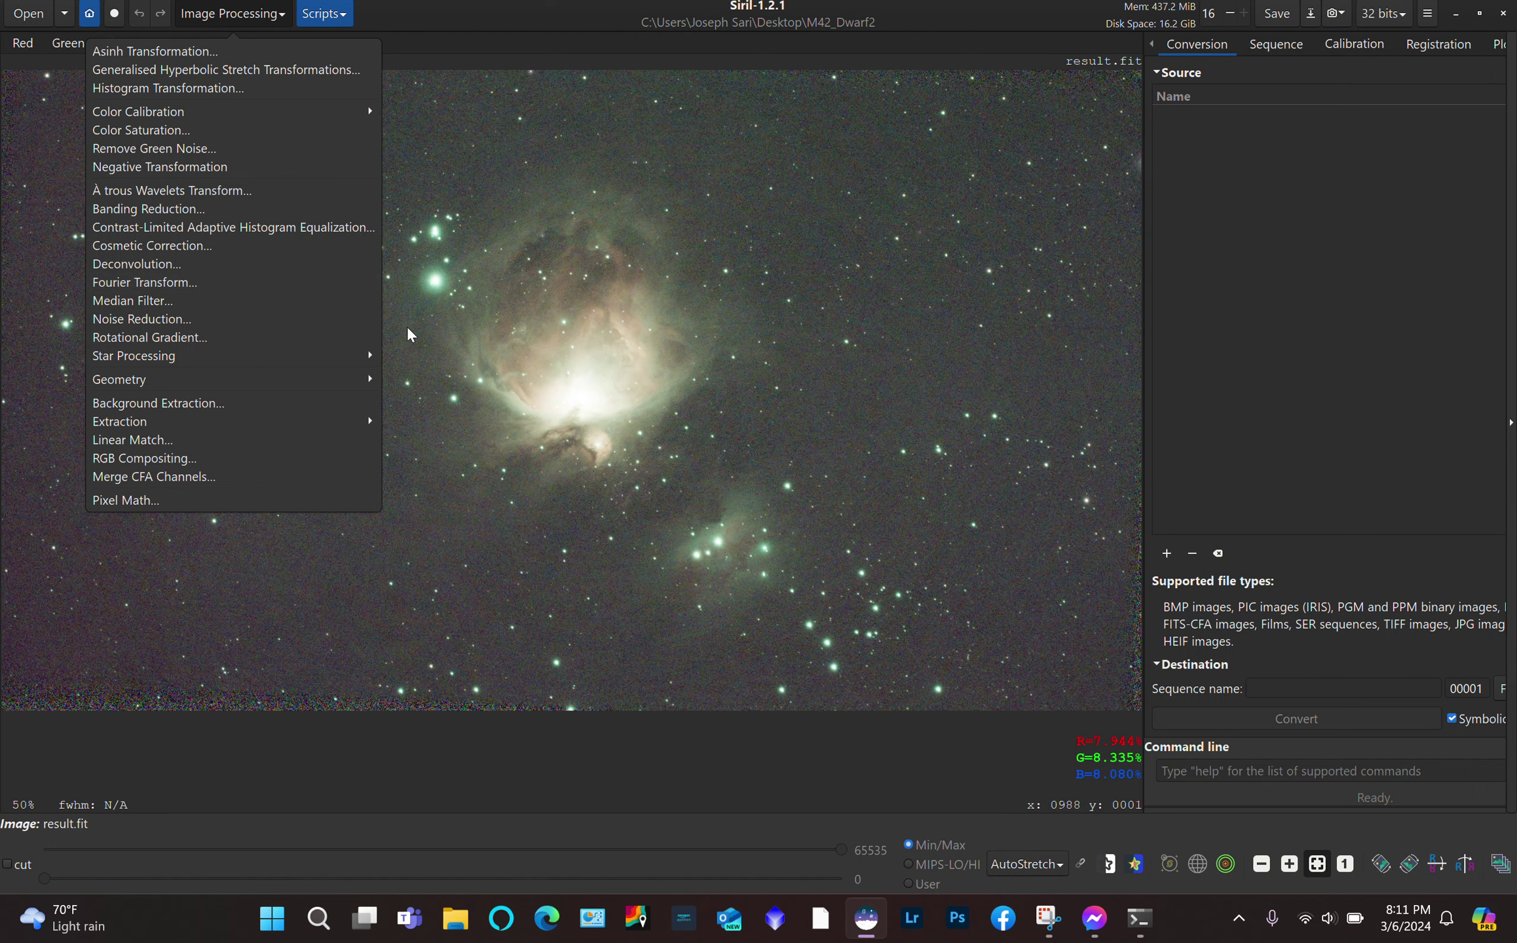
left_click(400, 283)
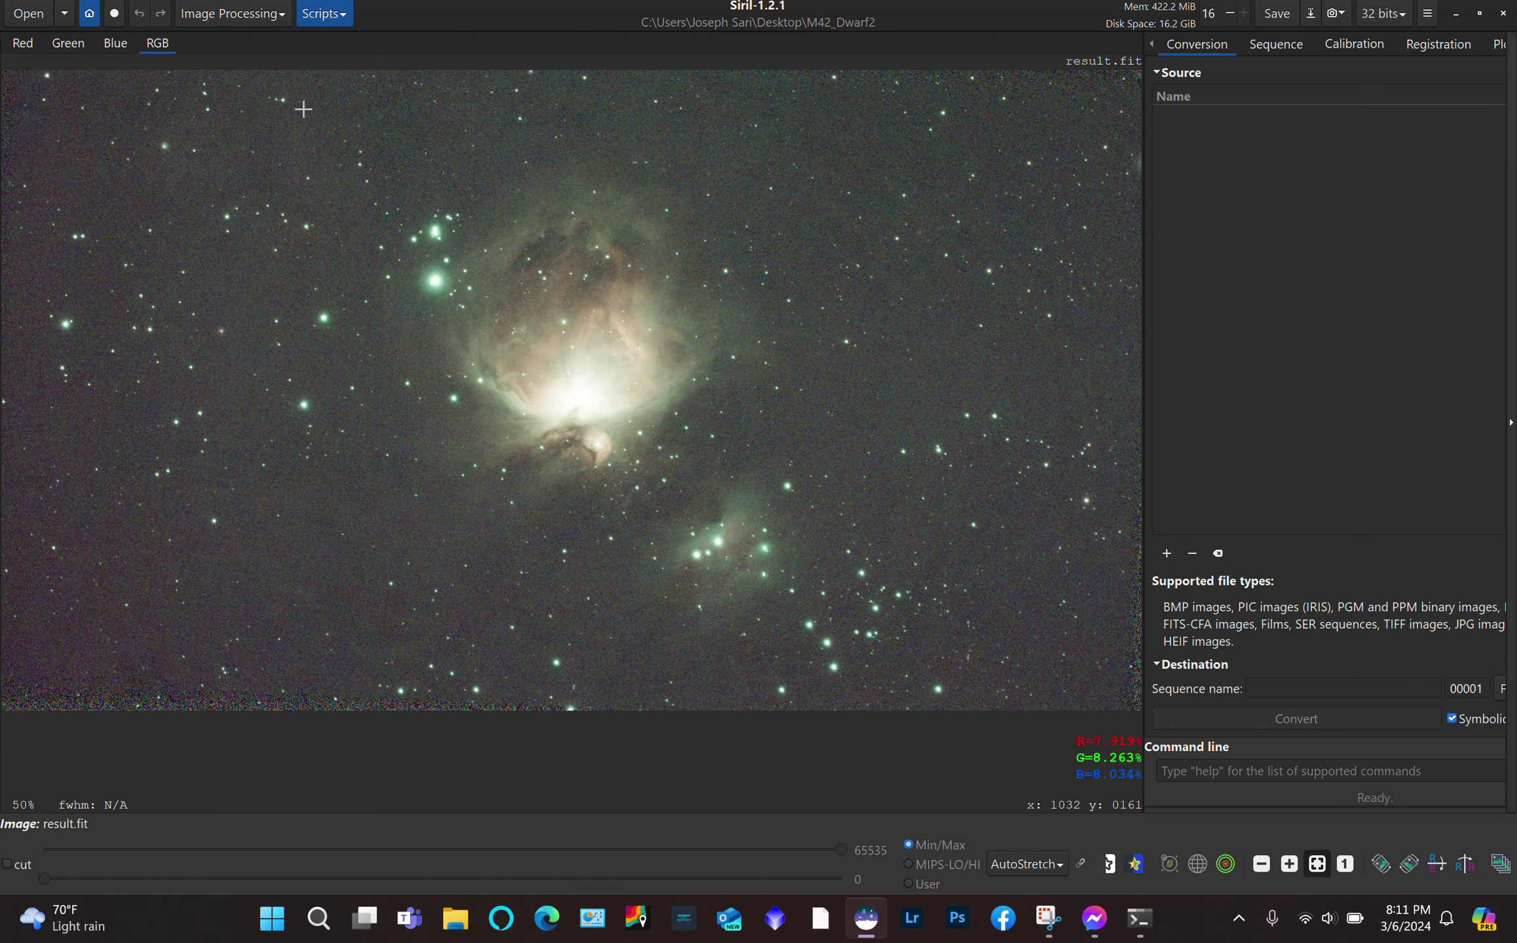
left_click(275, 25)
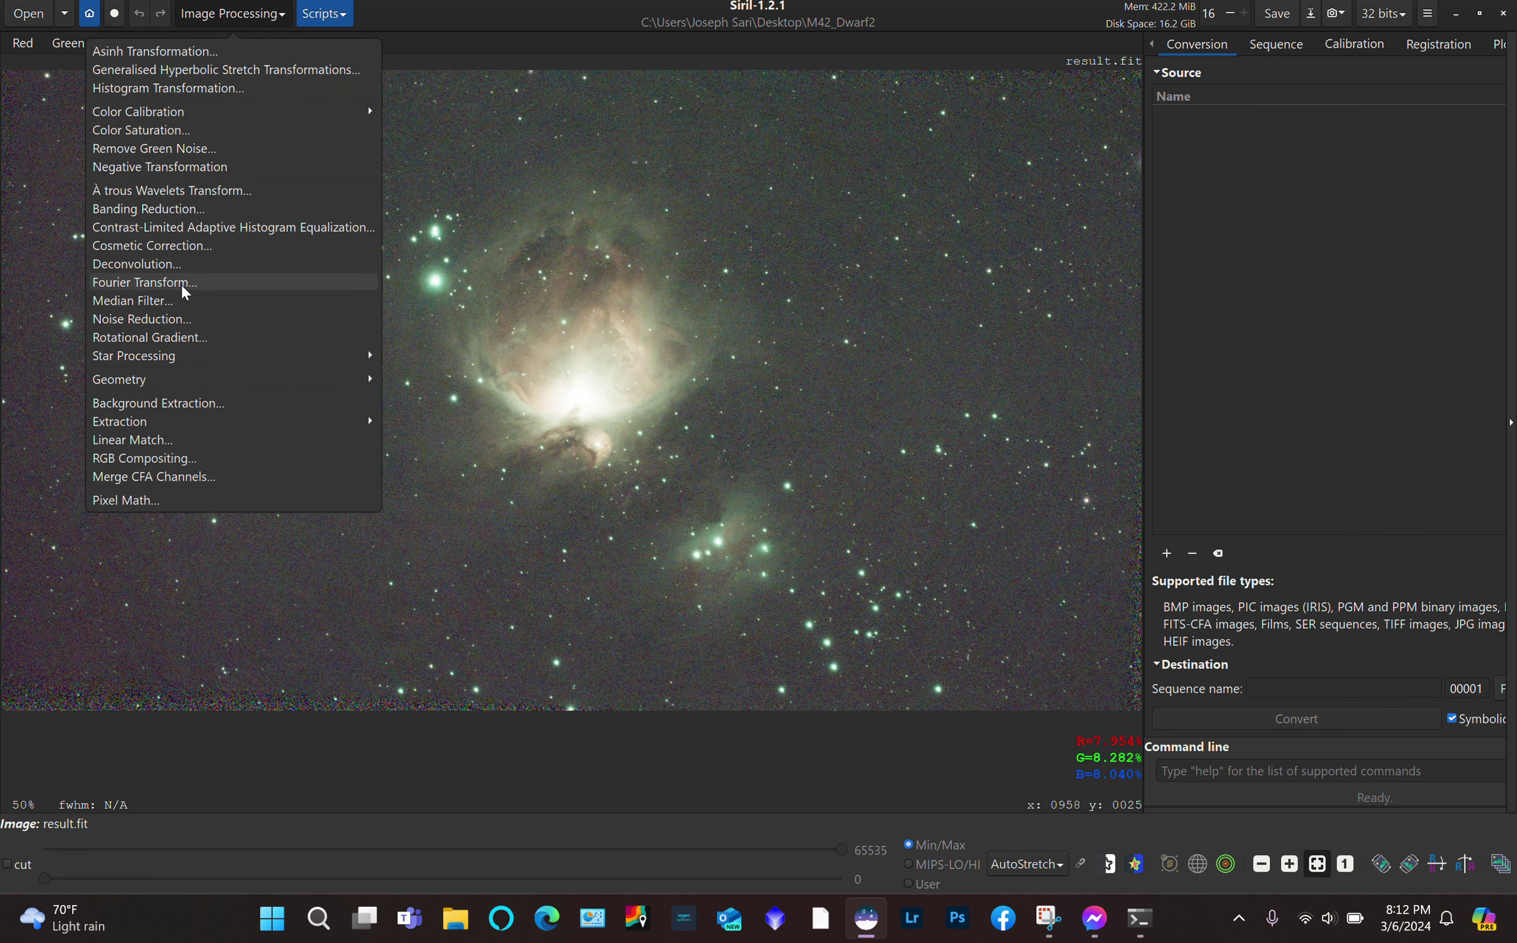
left_click(187, 405)
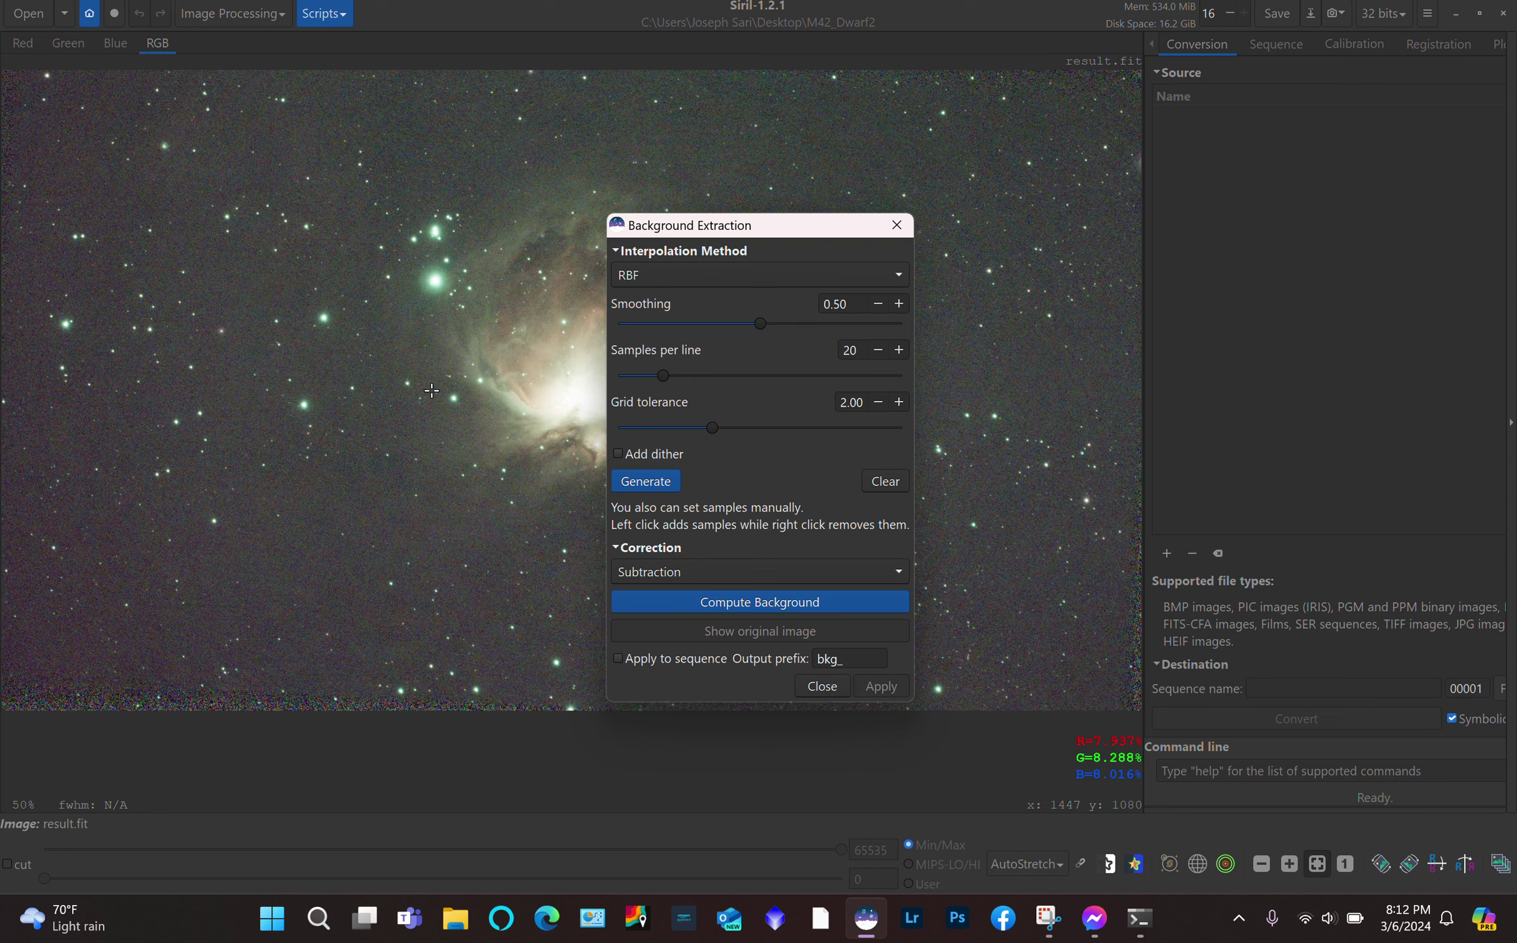
left_click_drag(775, 239, 1343, 87)
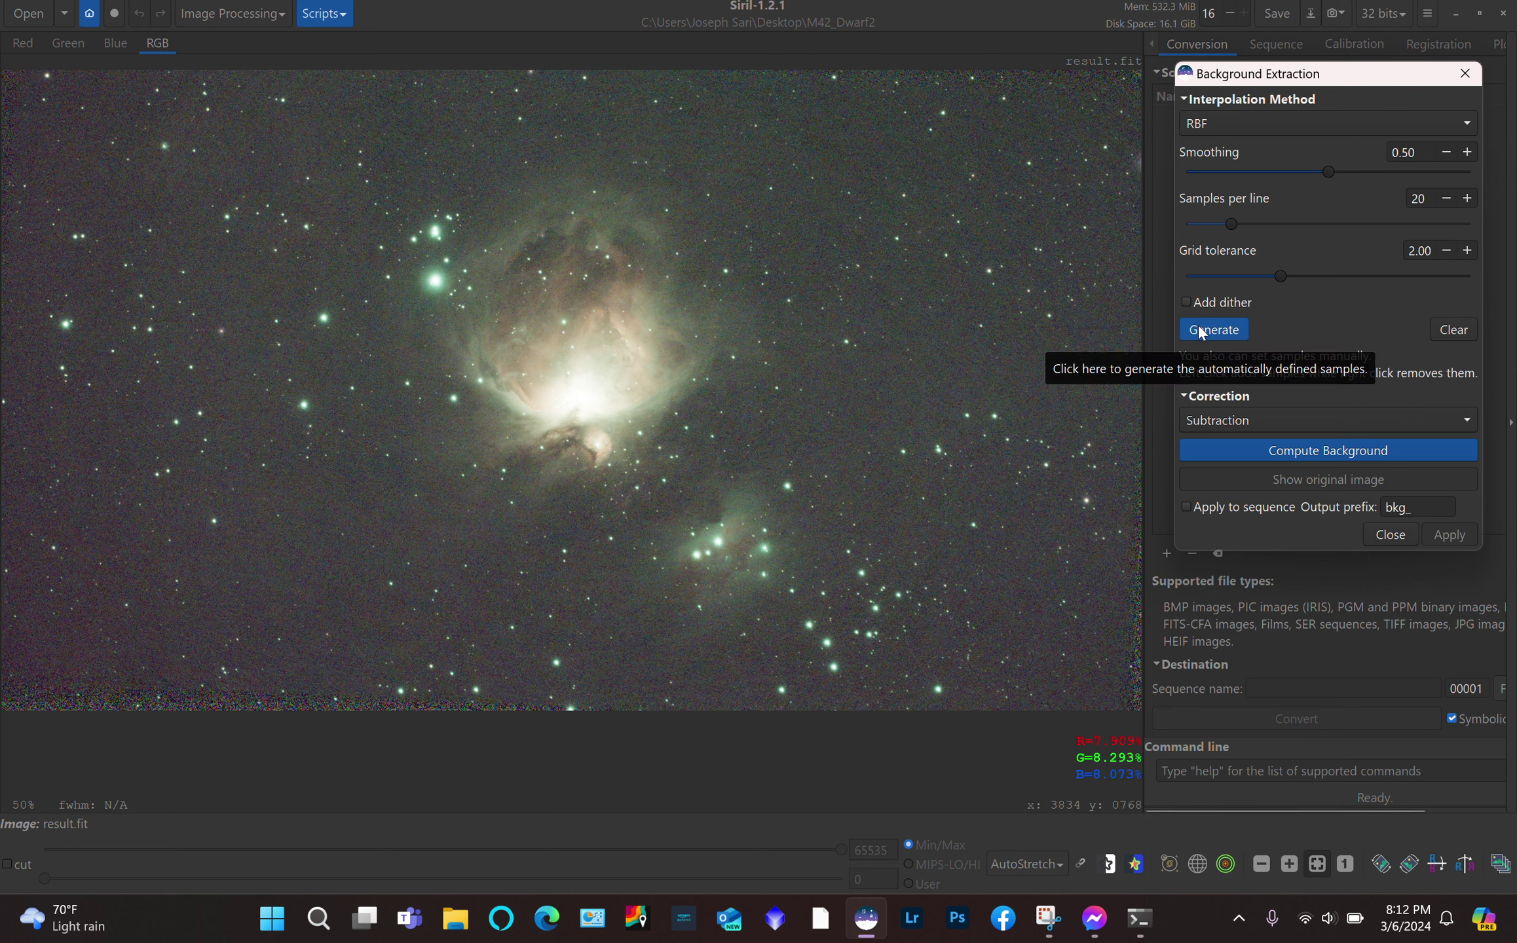
Place five background samples manually in the empty sky near the image's upper-right corner
left_click(1082, 140)
left_click(1057, 117)
left_click(892, 136)
left_click(854, 105)
left_click(972, 121)
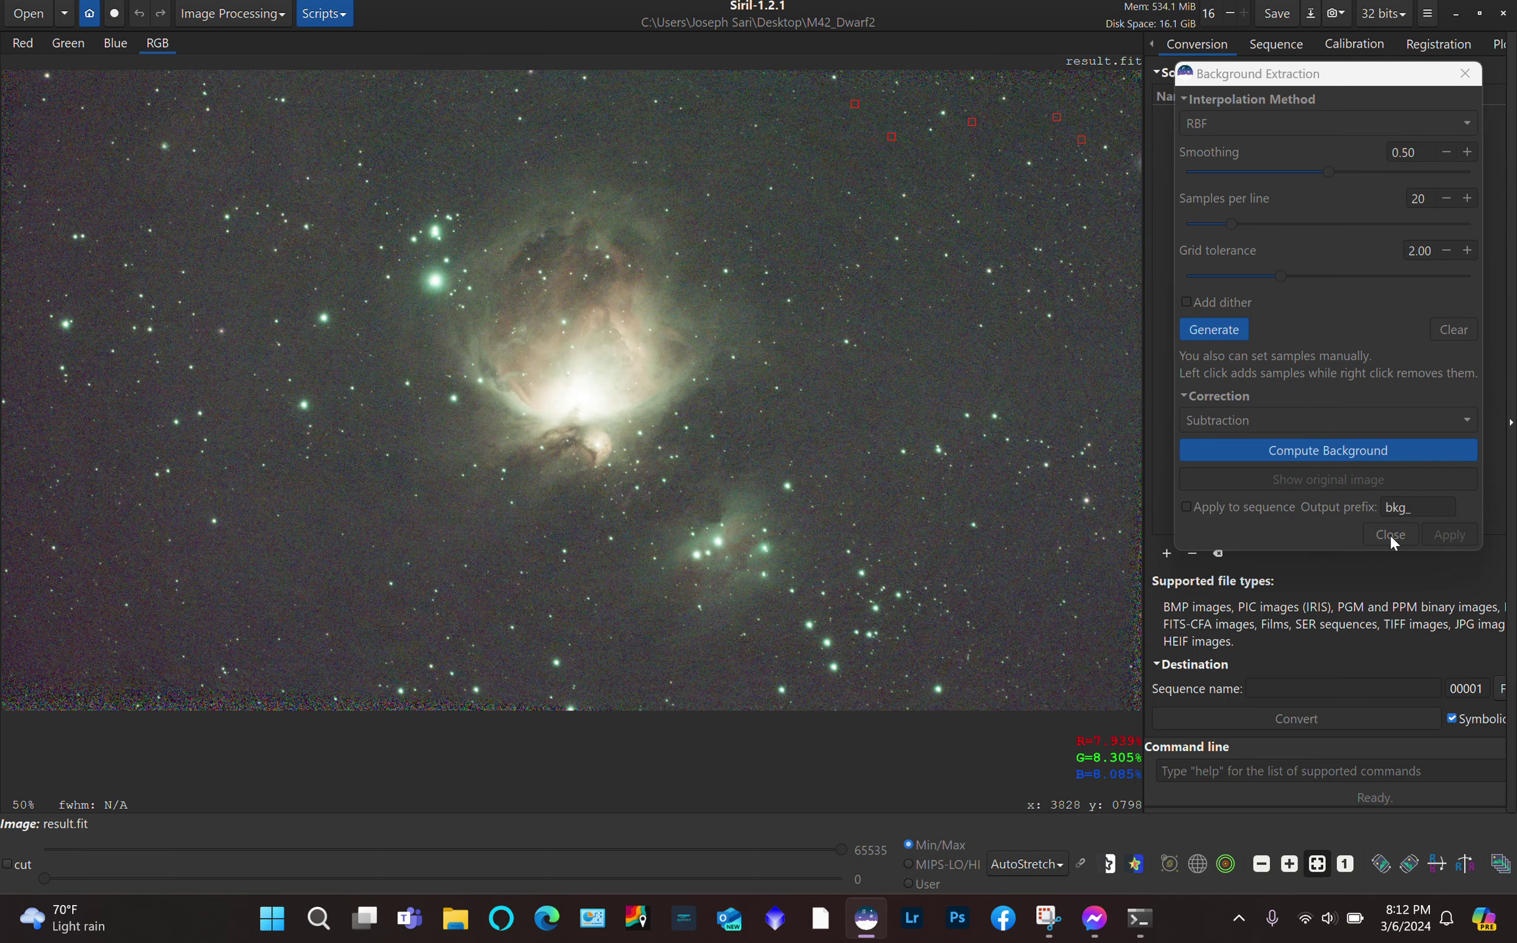
Generate the automatic background sample grid and adjust it by removing individual samples and adding one near the upper edge and one near the left edge
left_click(1234, 330)
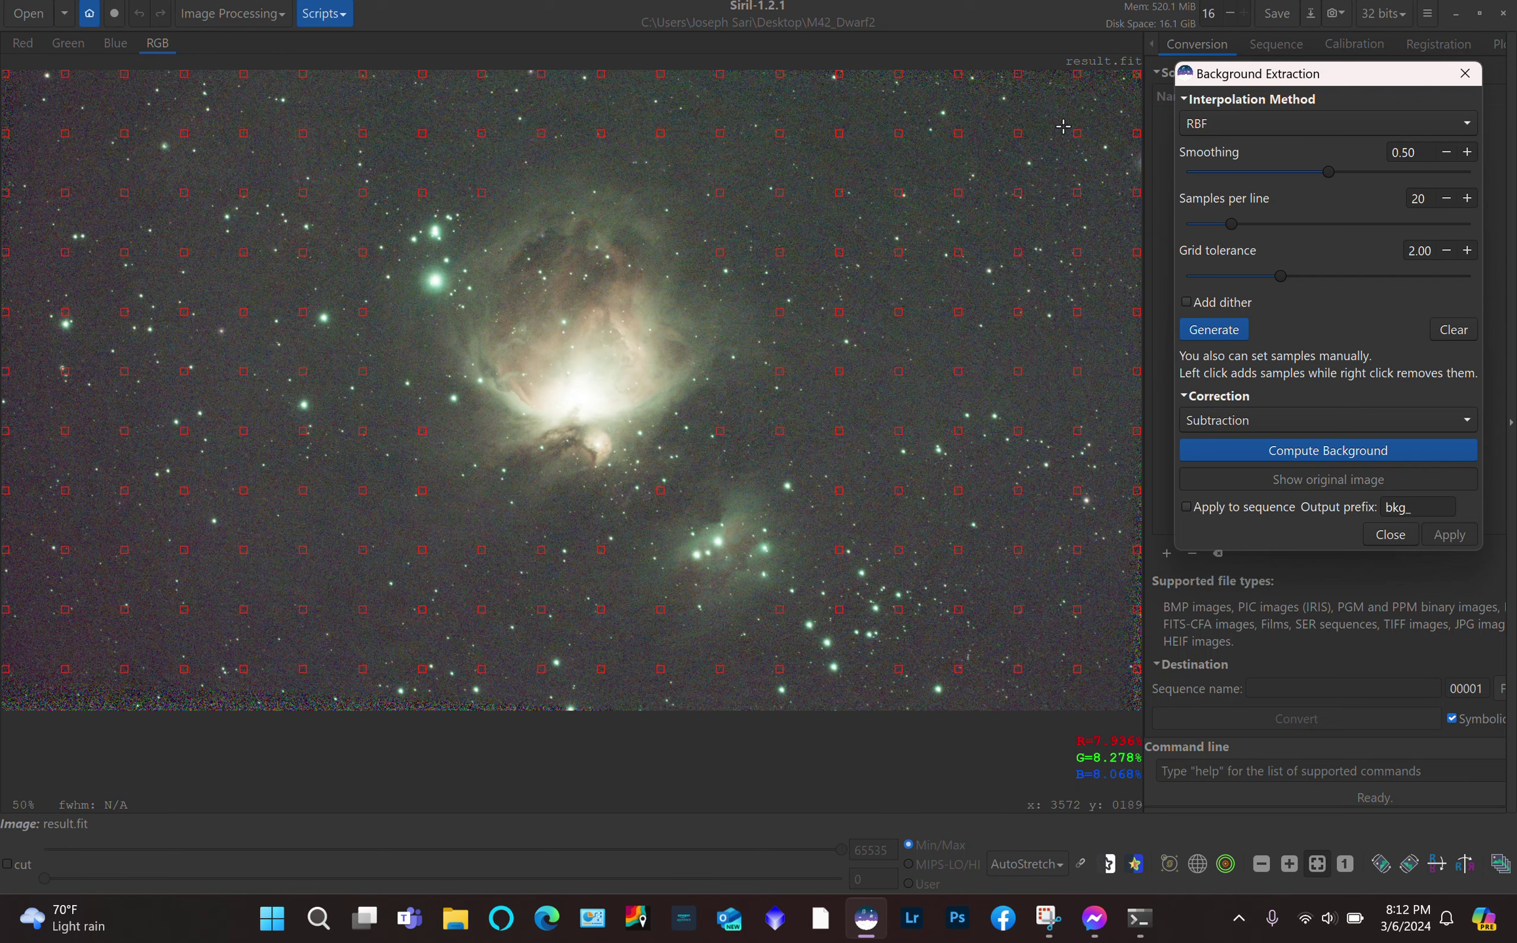
right_click(837, 75)
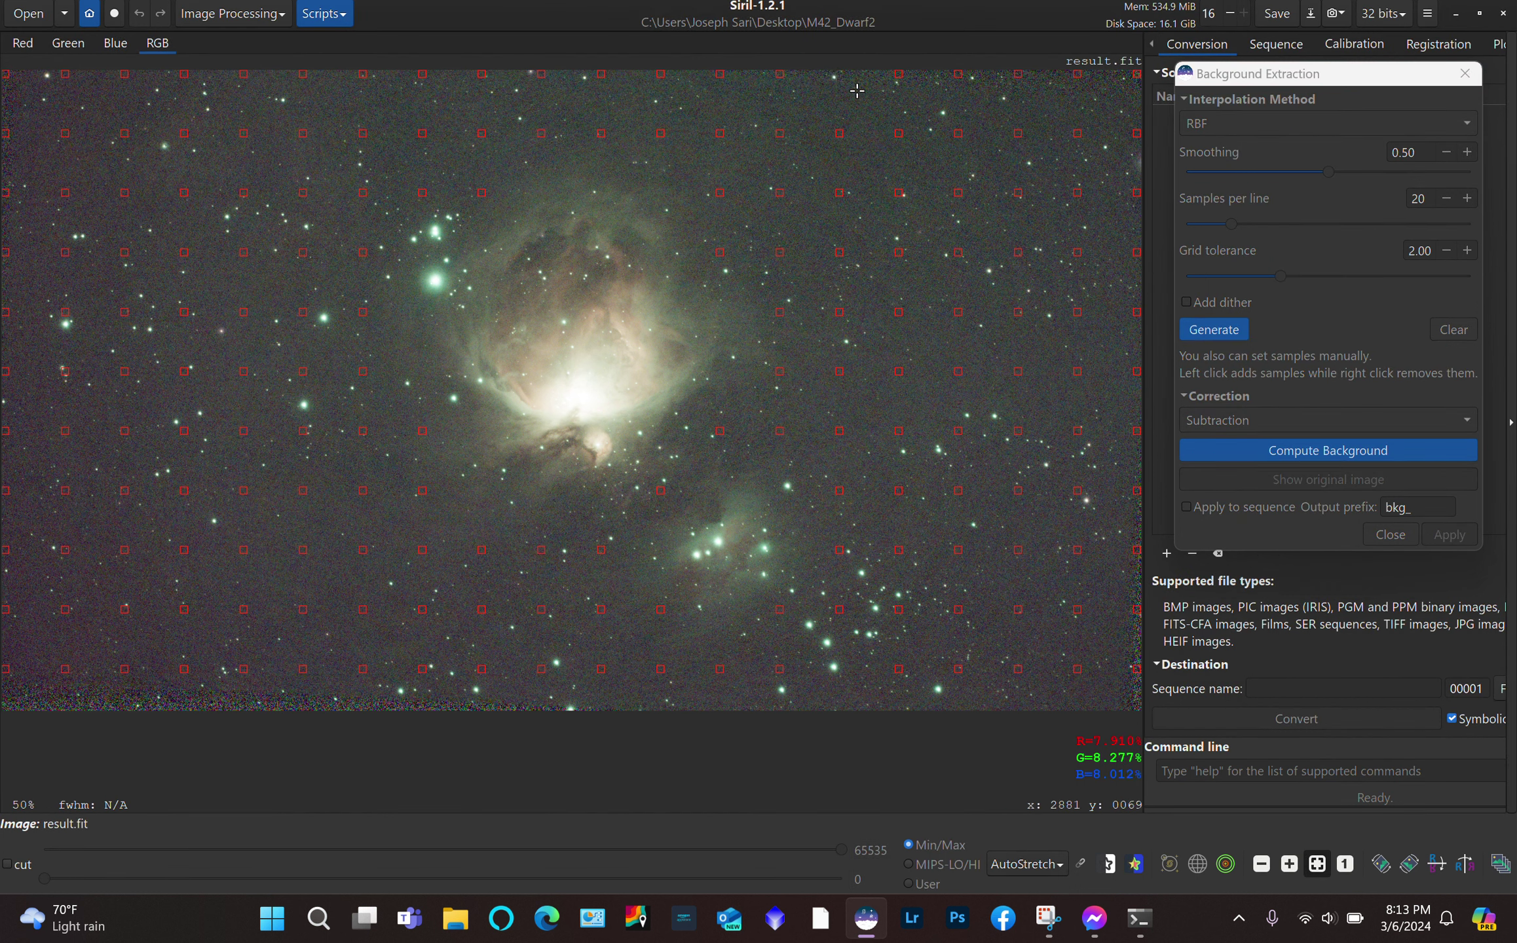
left_click(824, 96)
right_click(661, 493)
left_click(39, 348)
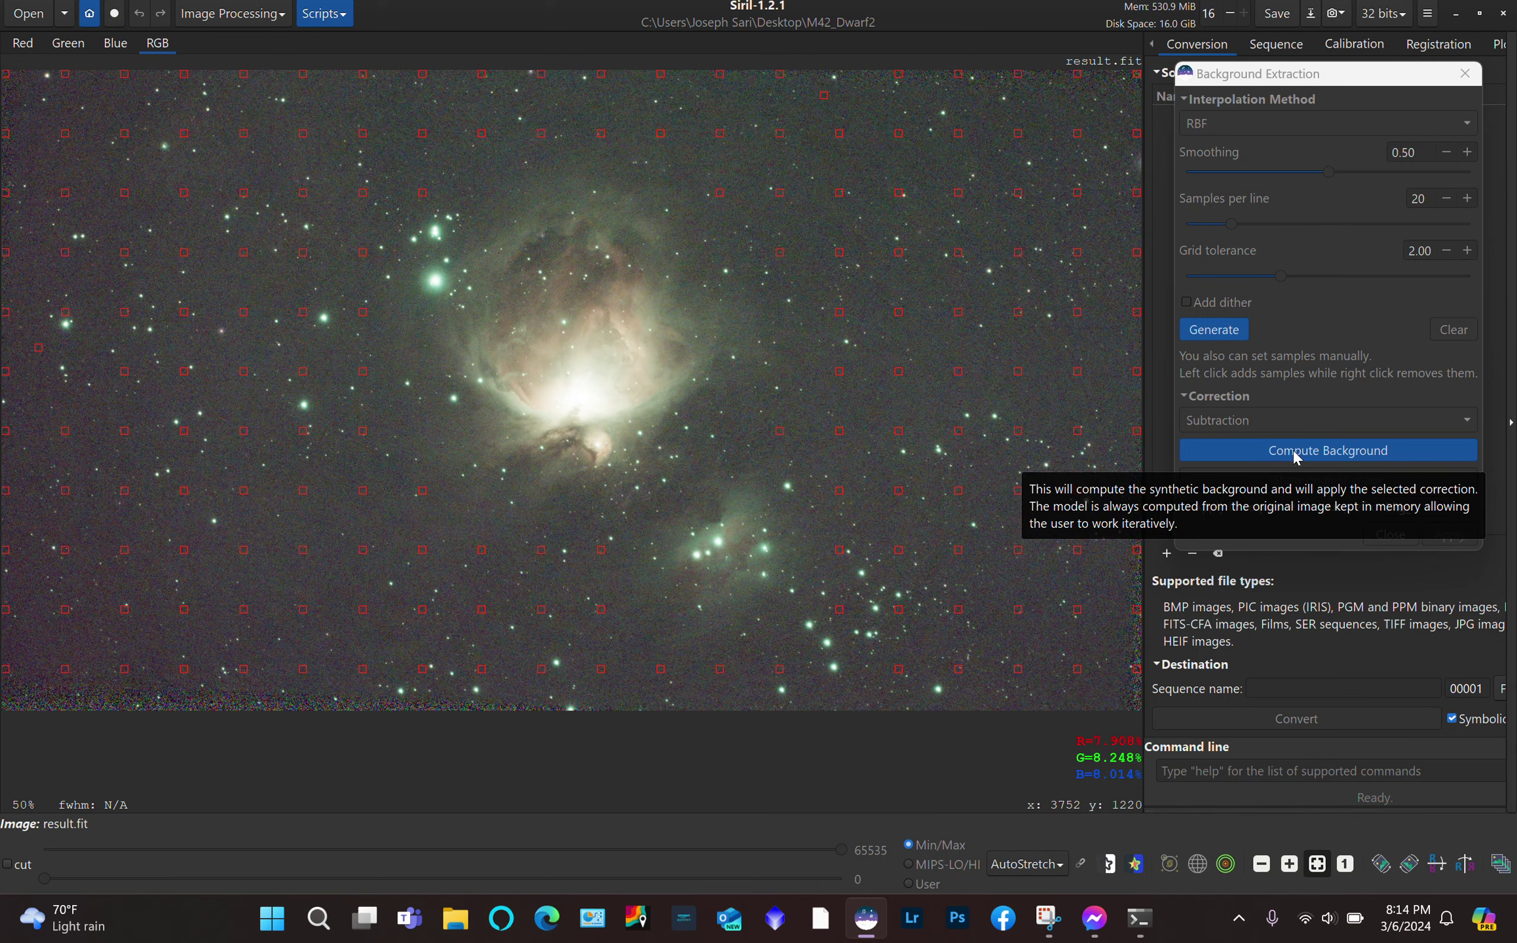
Compute the background with RBF interpolation and Subtraction correction, and apply it to the image
left_click(1344, 454)
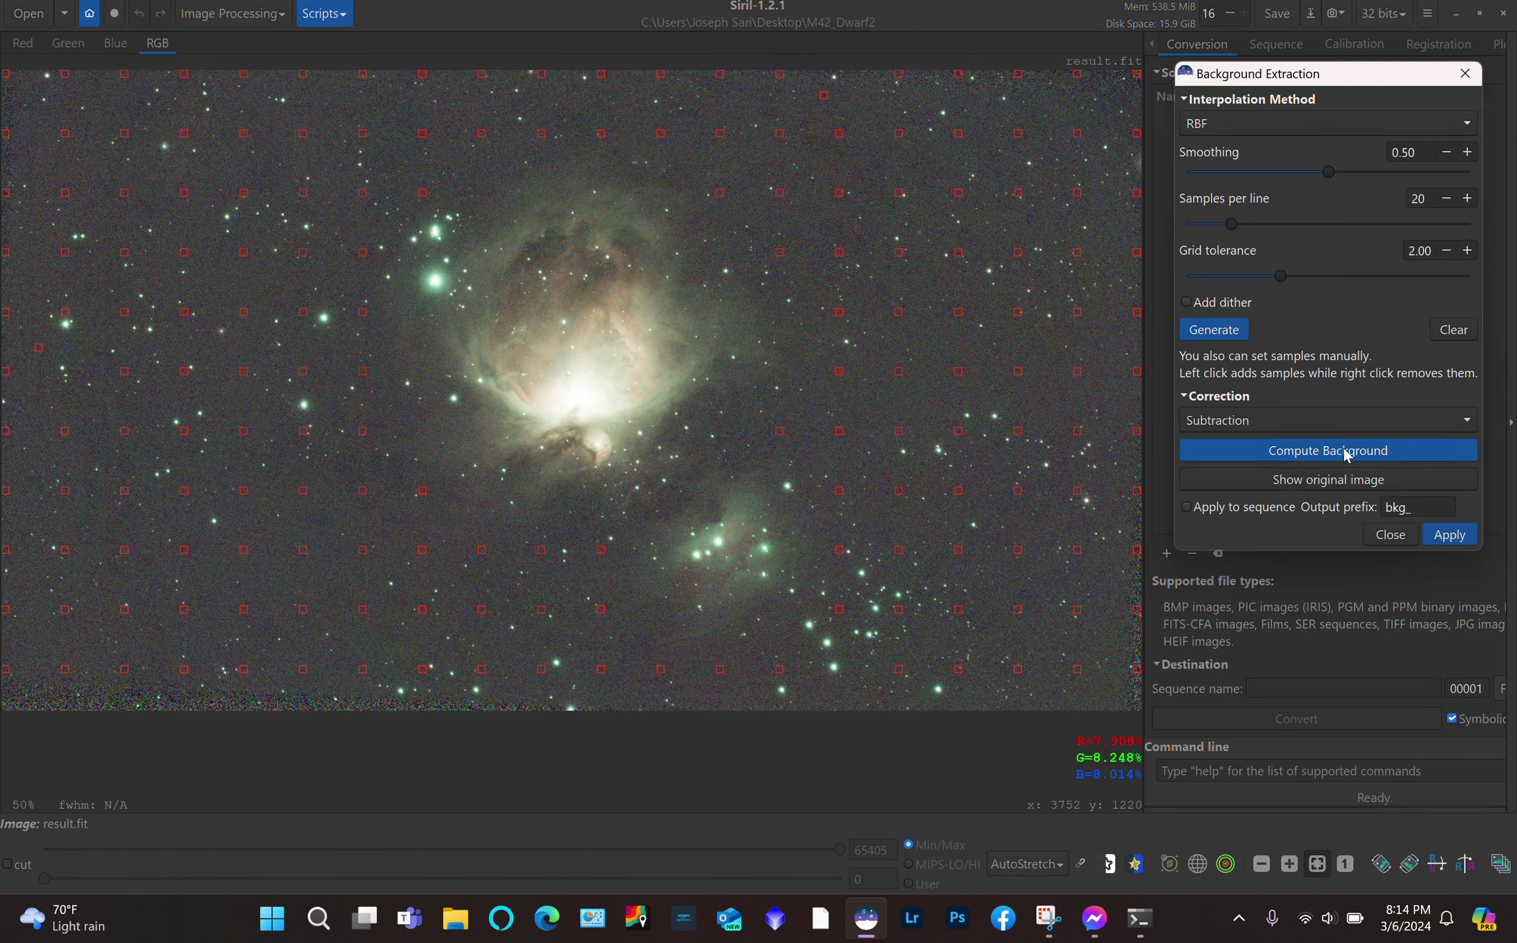
left_click(1447, 534)
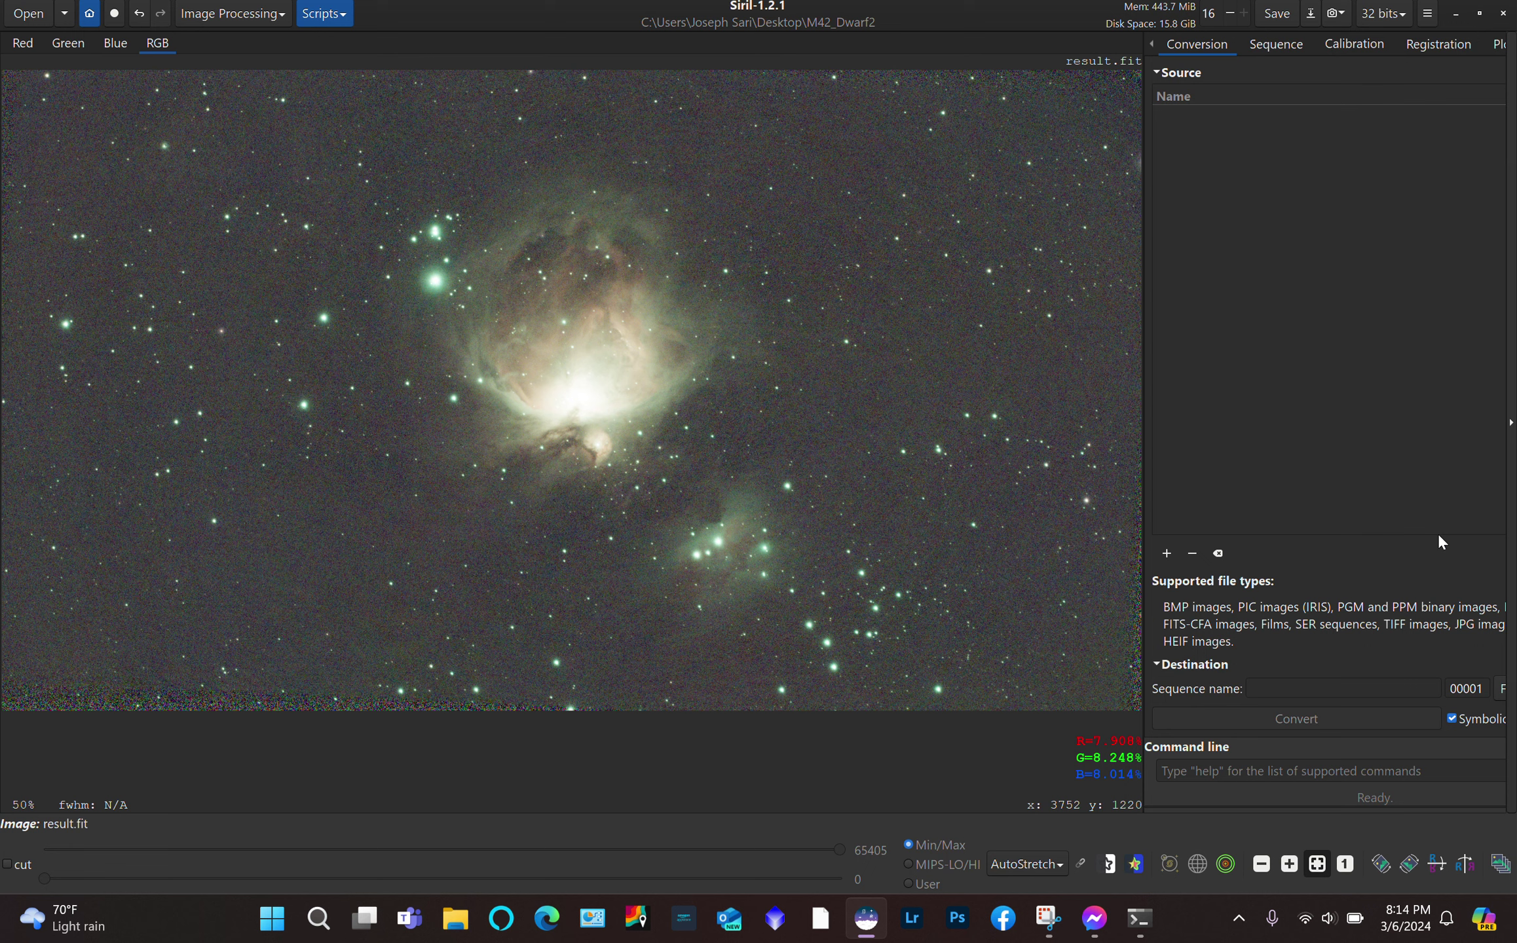
left_click(278, 20)
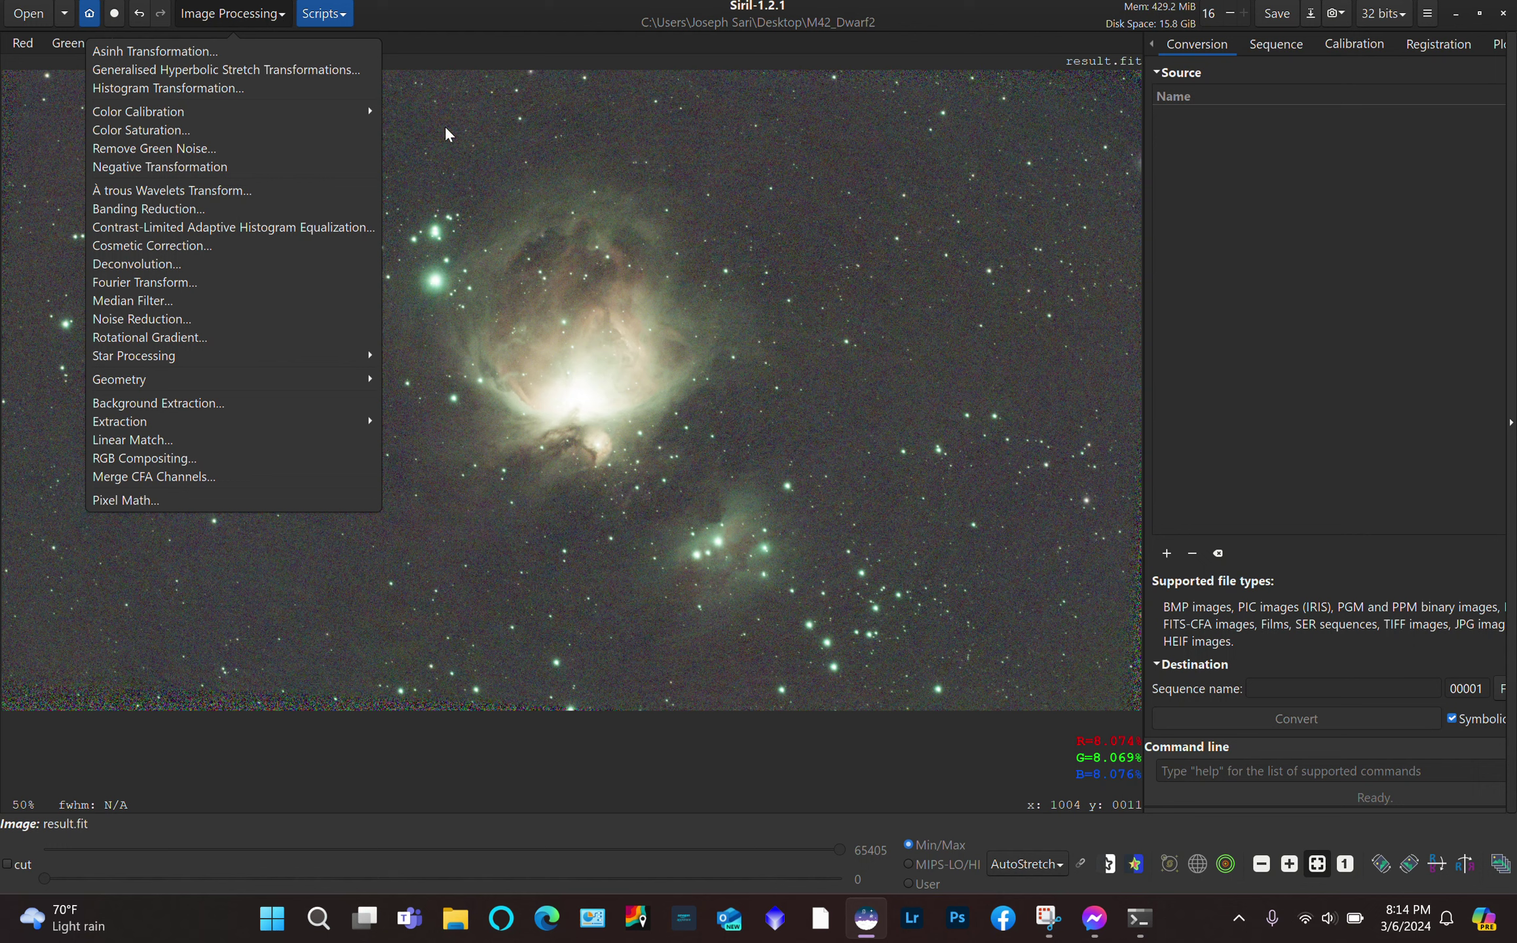
left_click(539, 146)
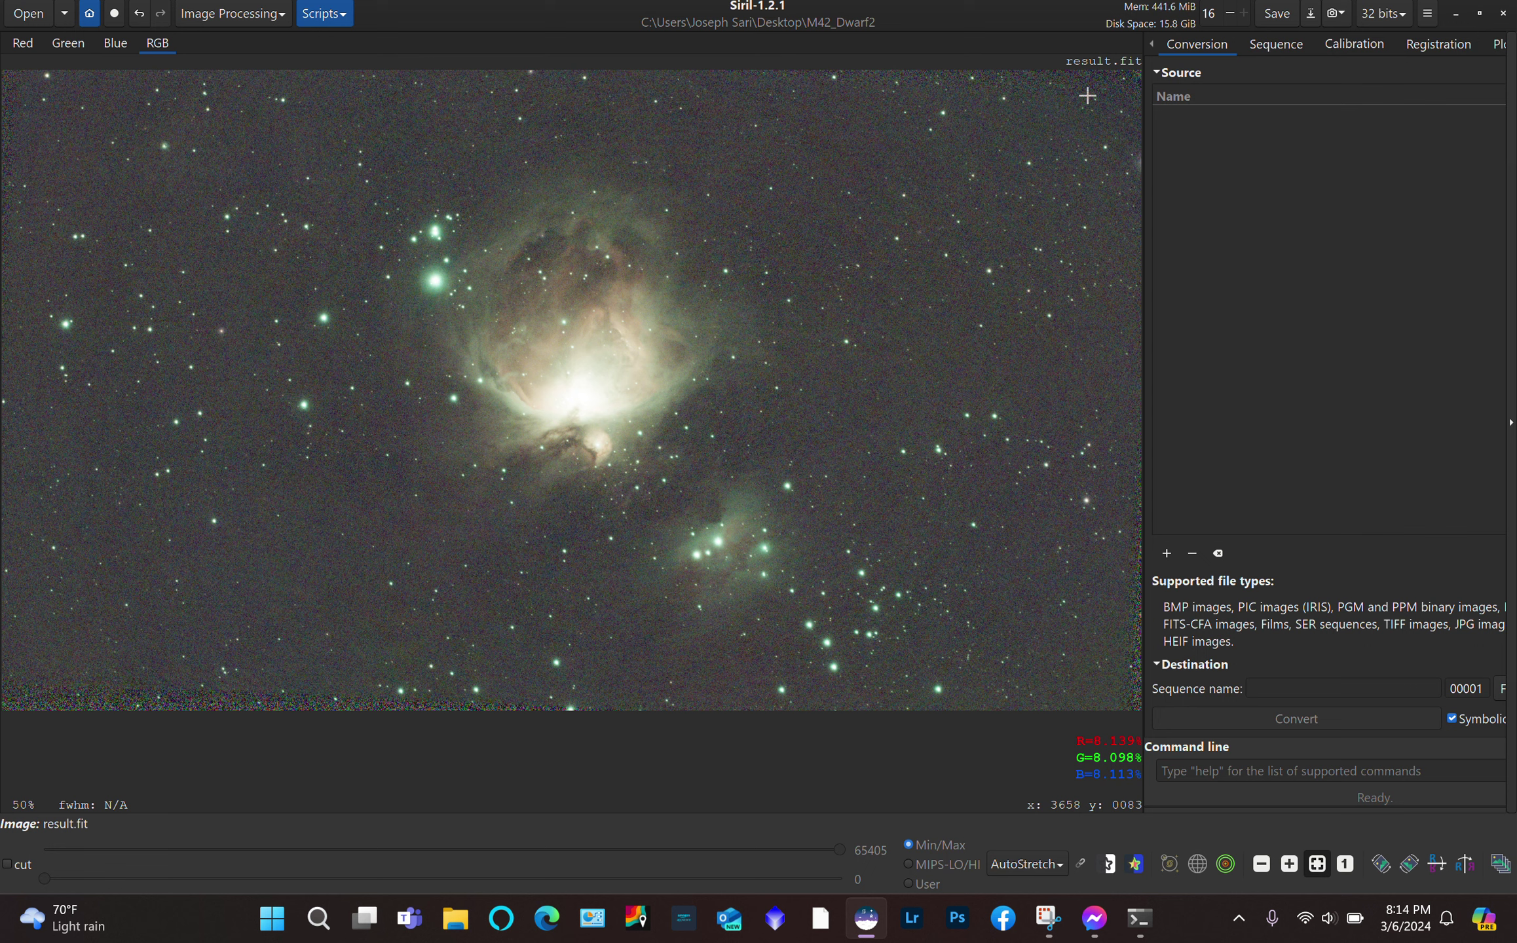
Crop the image to a selection of about 2973 × 1887 px around the nebula, leaving out the noisy borders
left_click_drag(1087, 96, 74, 665)
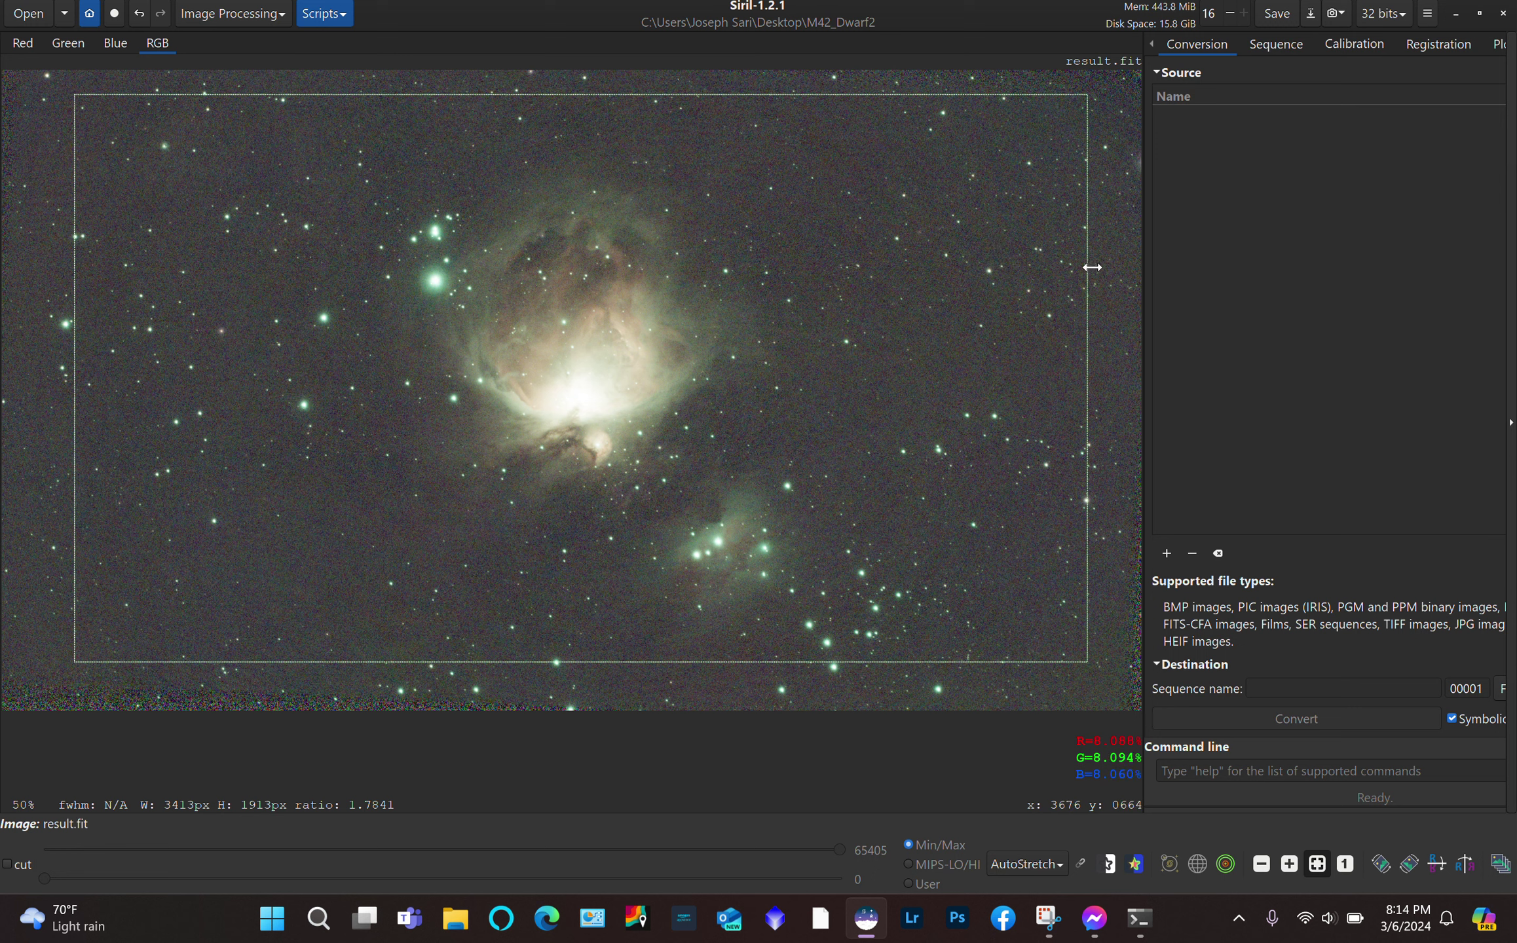
left_click_drag(1090, 267, 1057, 271)
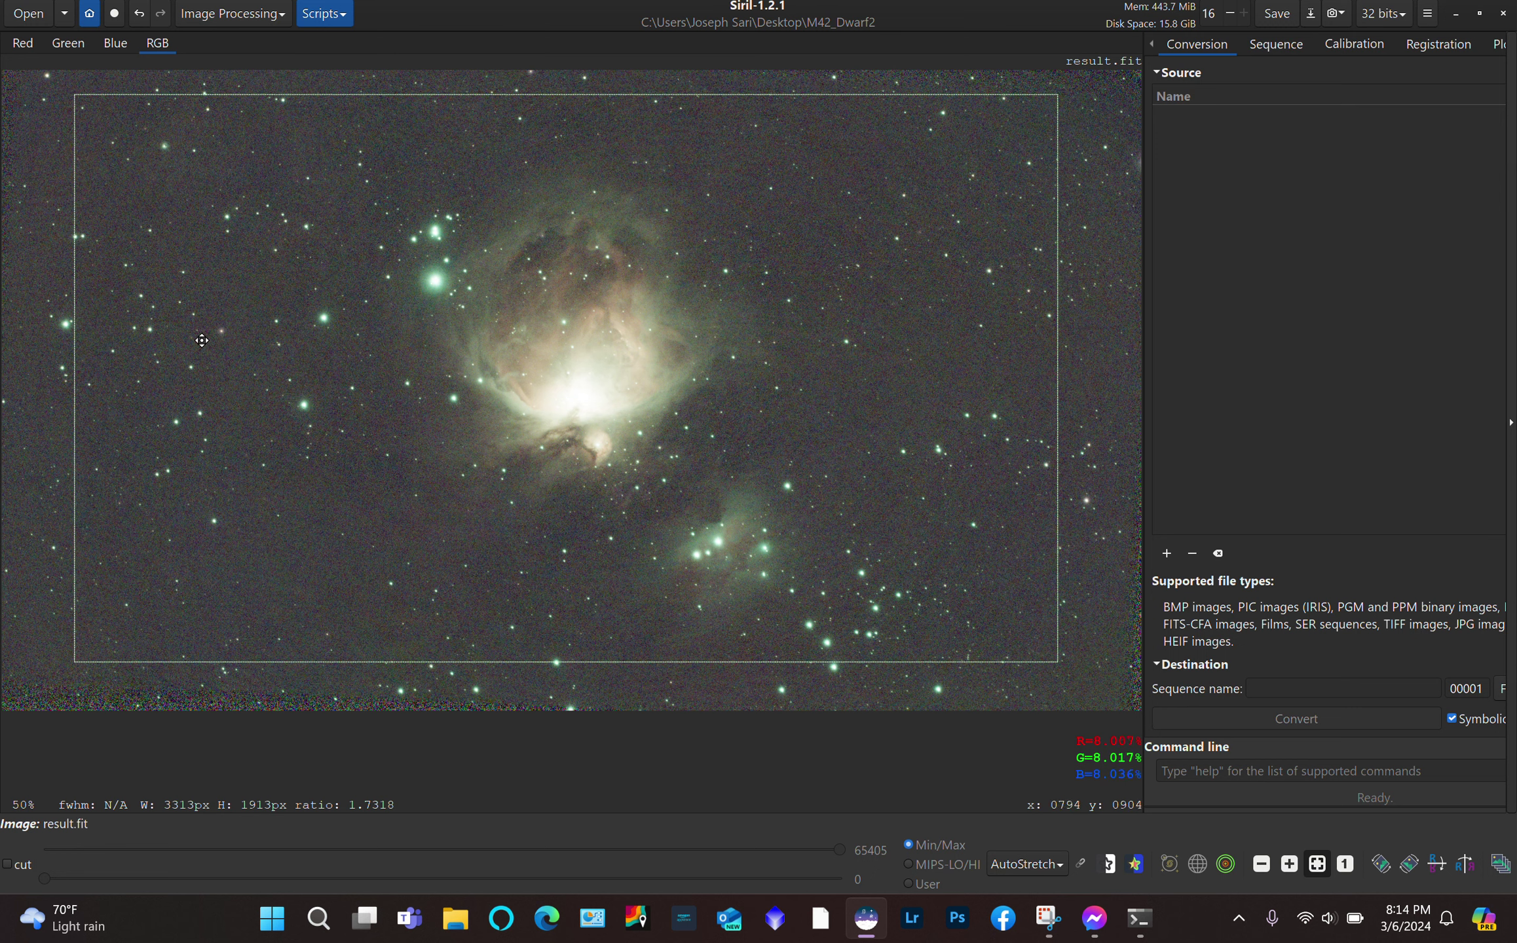
left_click_drag(75, 363, 123, 366)
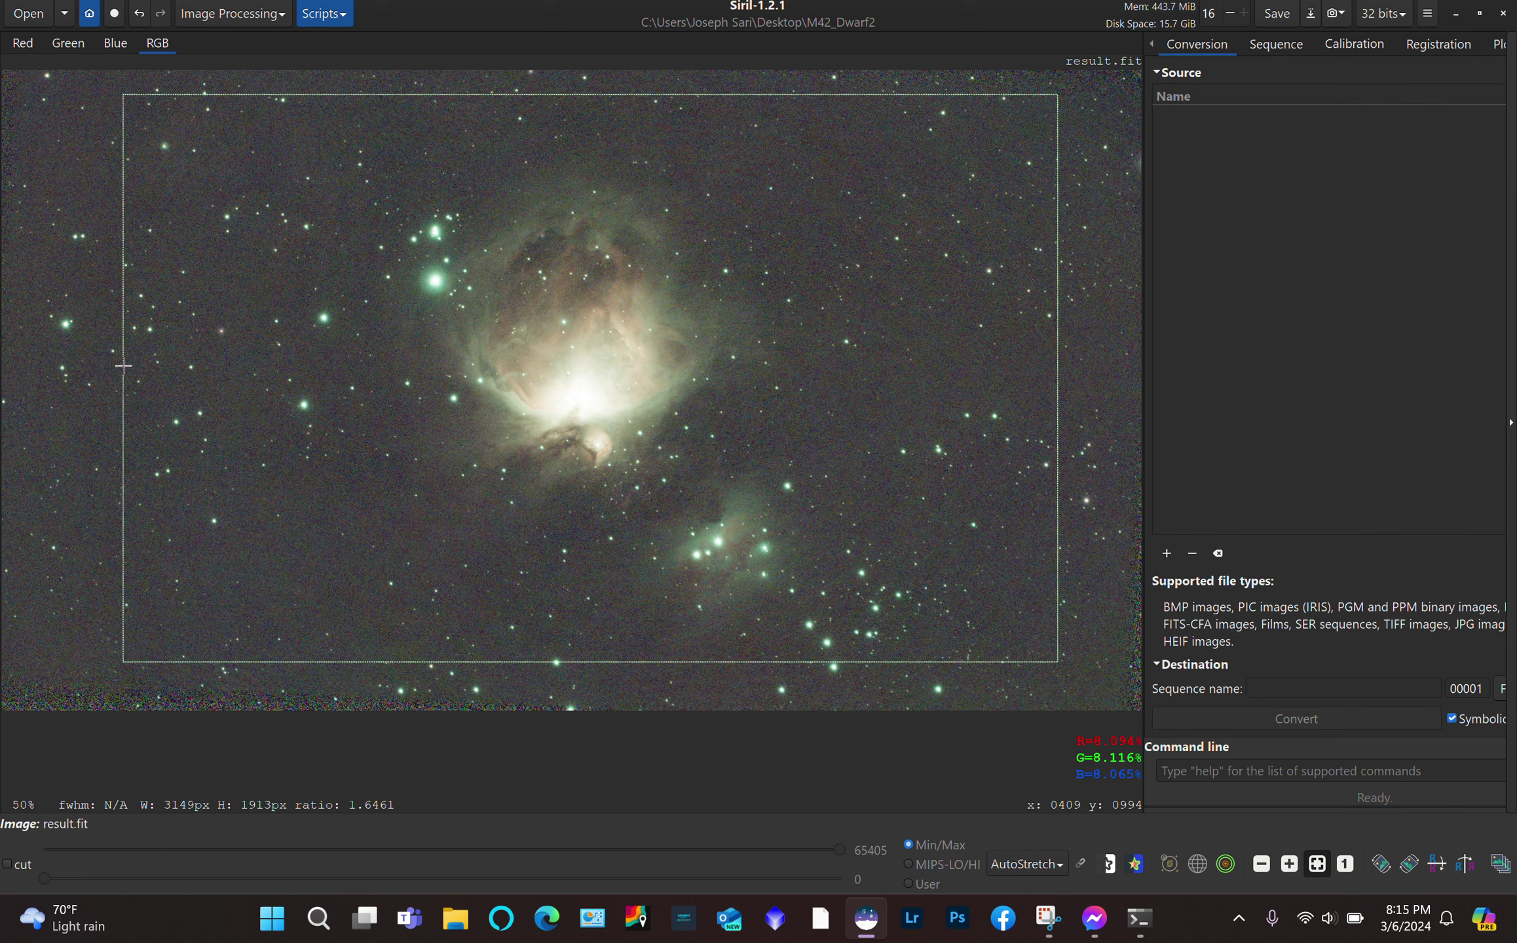
mouse_move(124, 365)
left_mouse_down()
mouse_move(291, 363)
mouse_move(199, 390)
mouse_move(92, 382)
mouse_move(119, 382)
left_mouse_up()
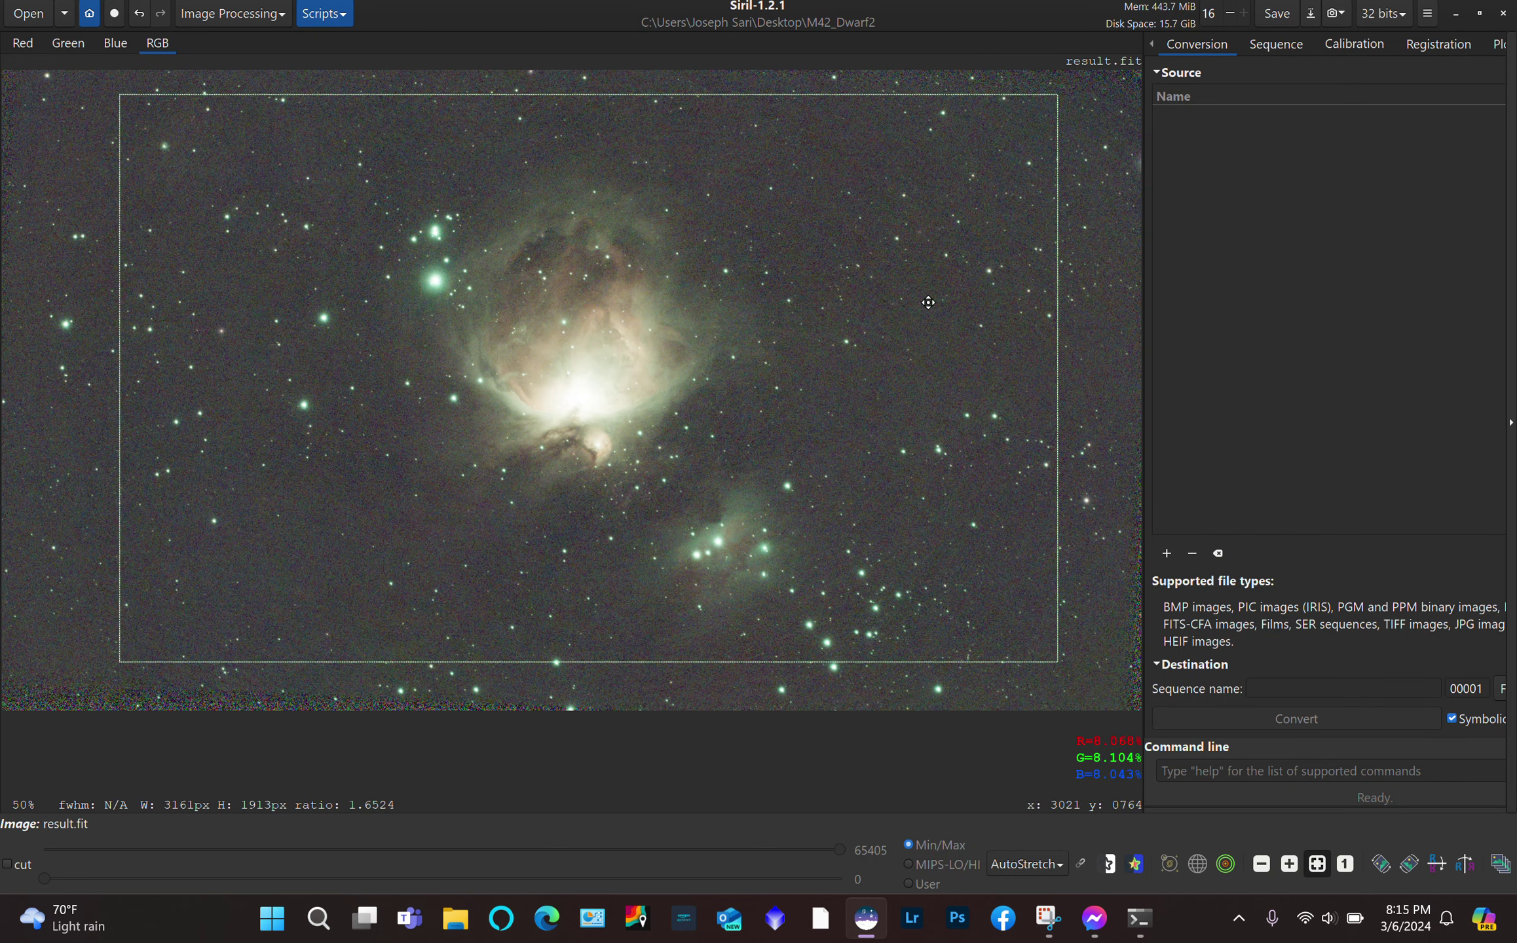
left_click_drag(1054, 342, 1036, 347)
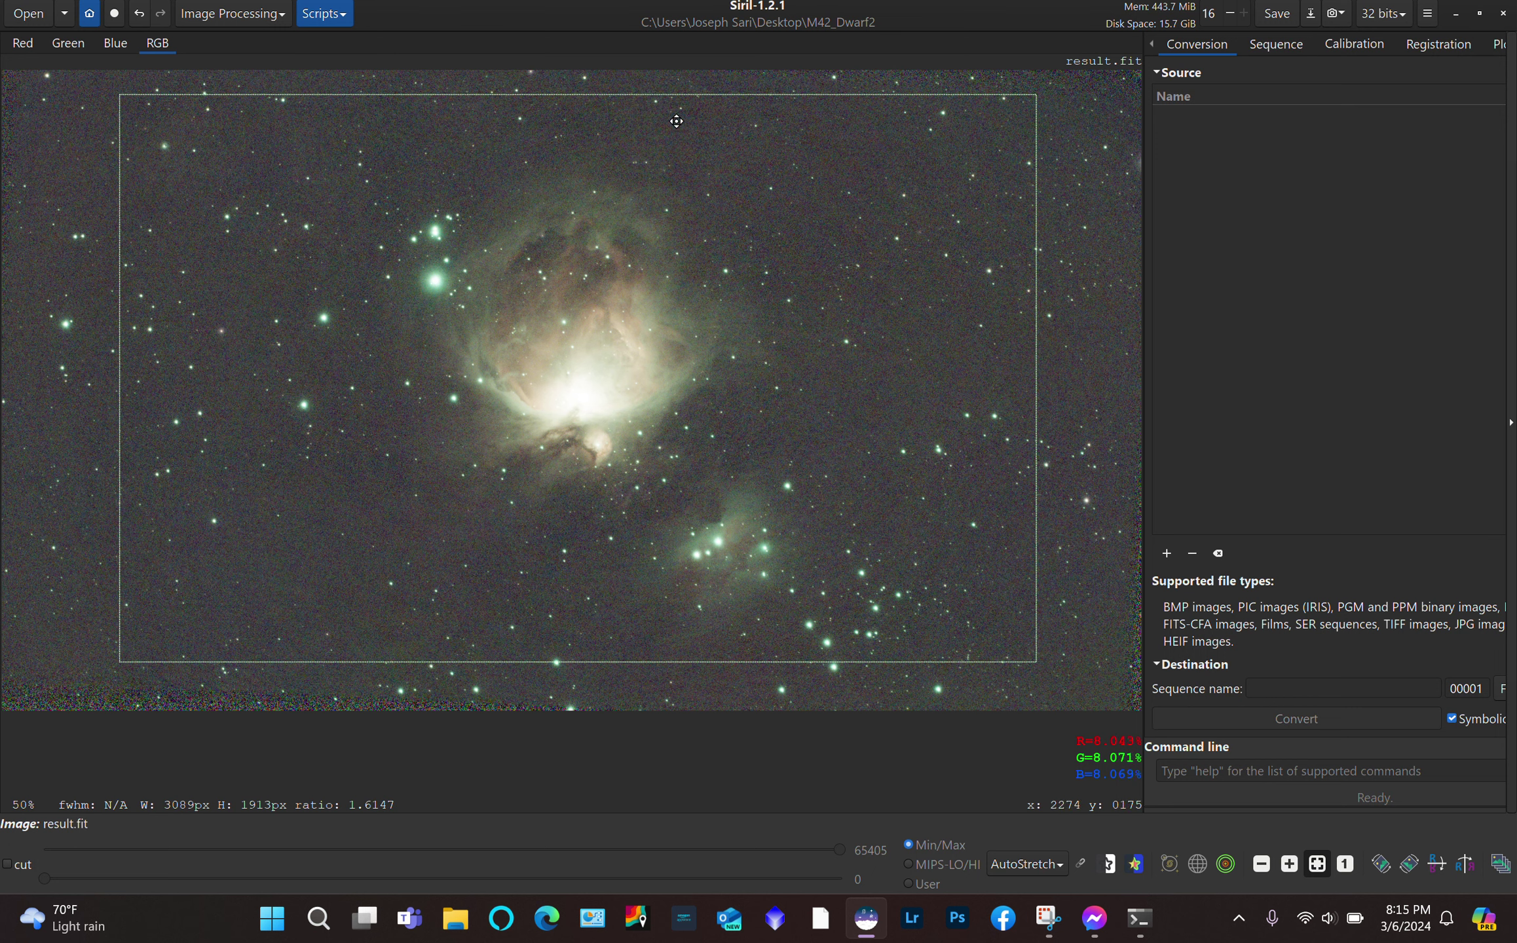
left_click_drag(669, 98, 670, 103)
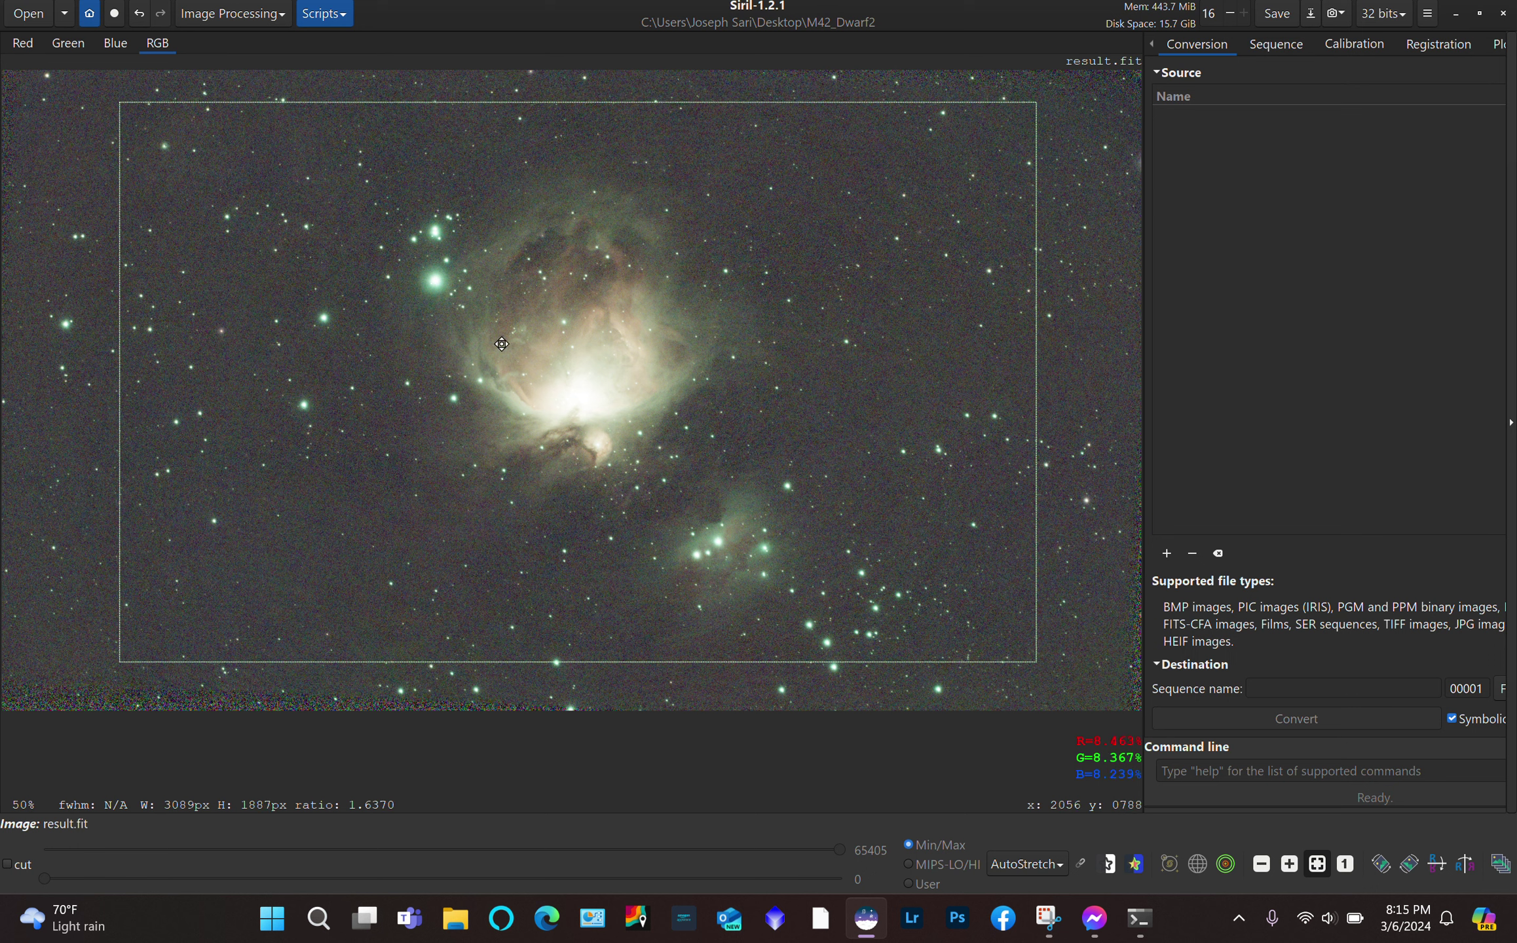
left_click_drag(122, 407, 153, 411)
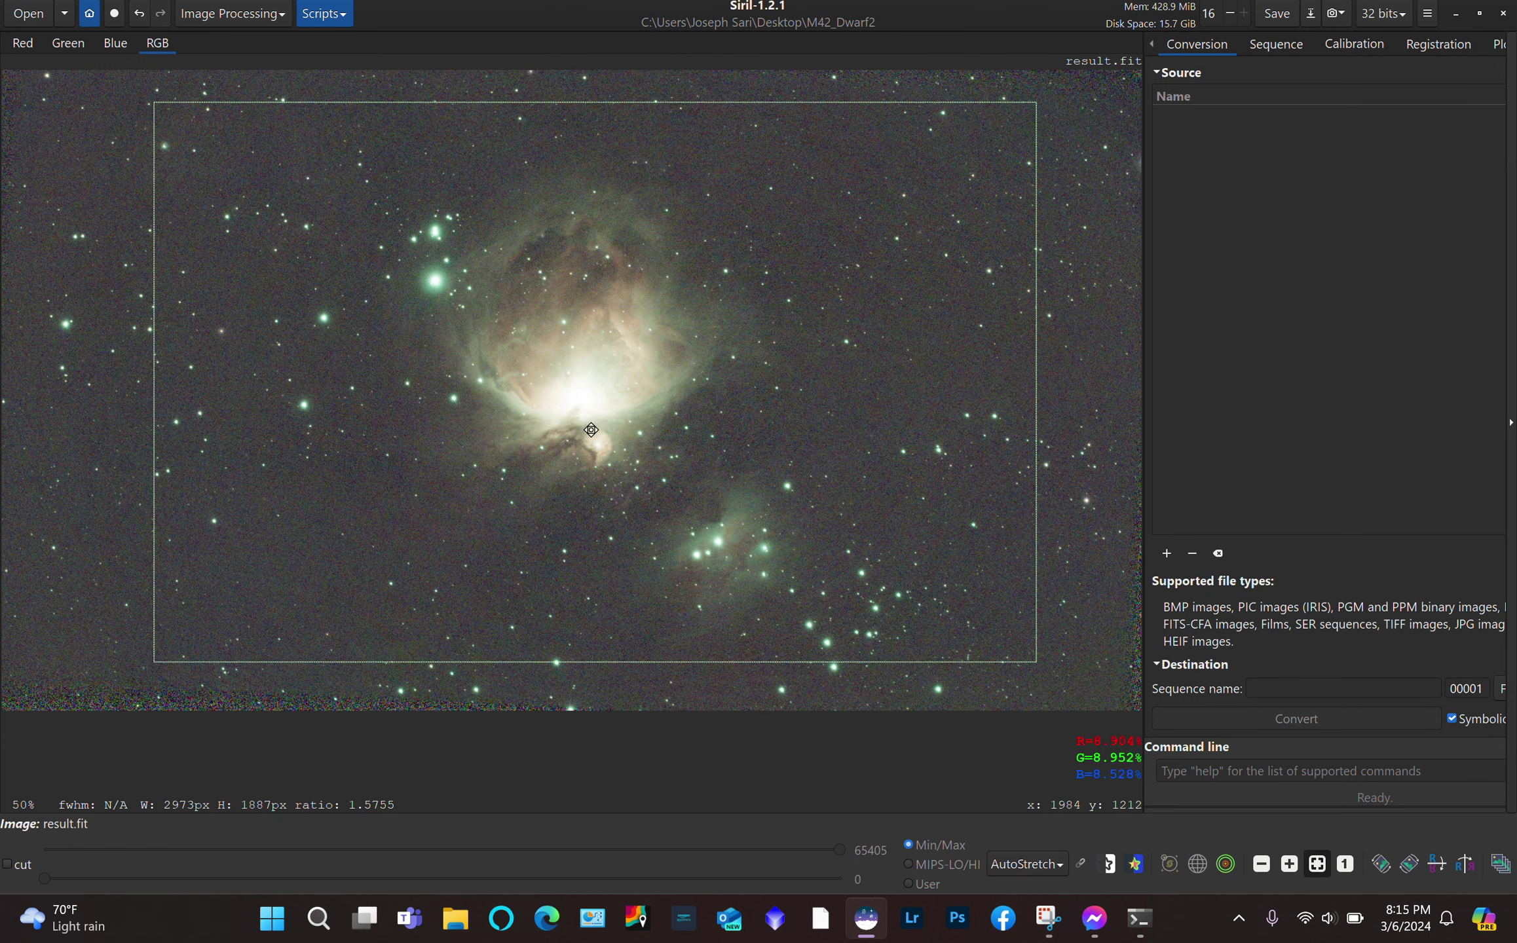
right_click(688, 388)
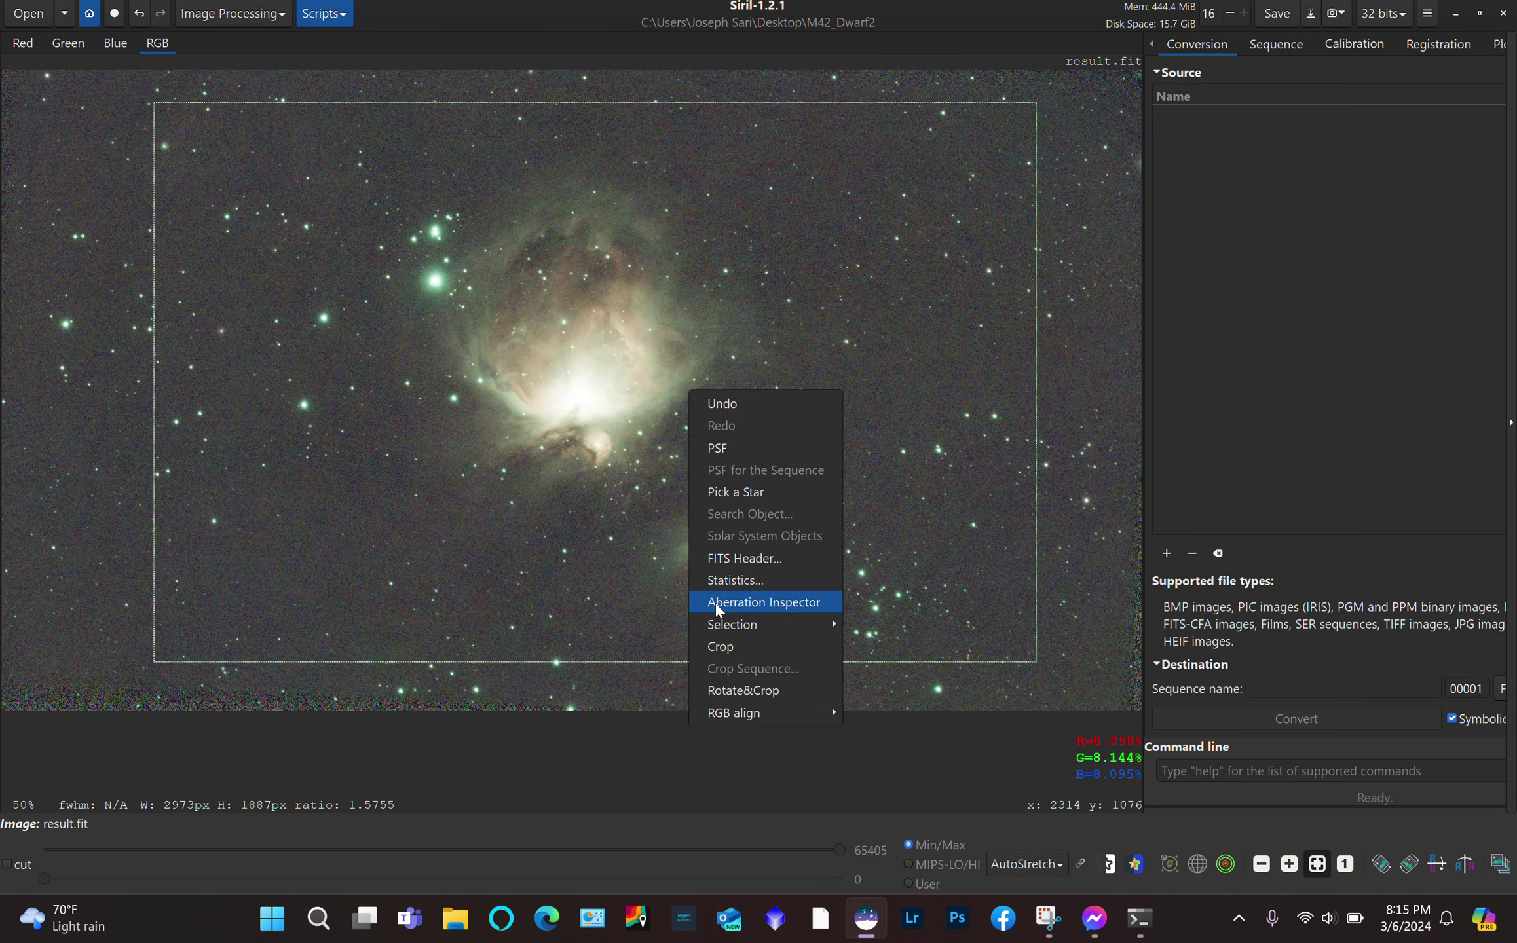
left_click(720, 647)
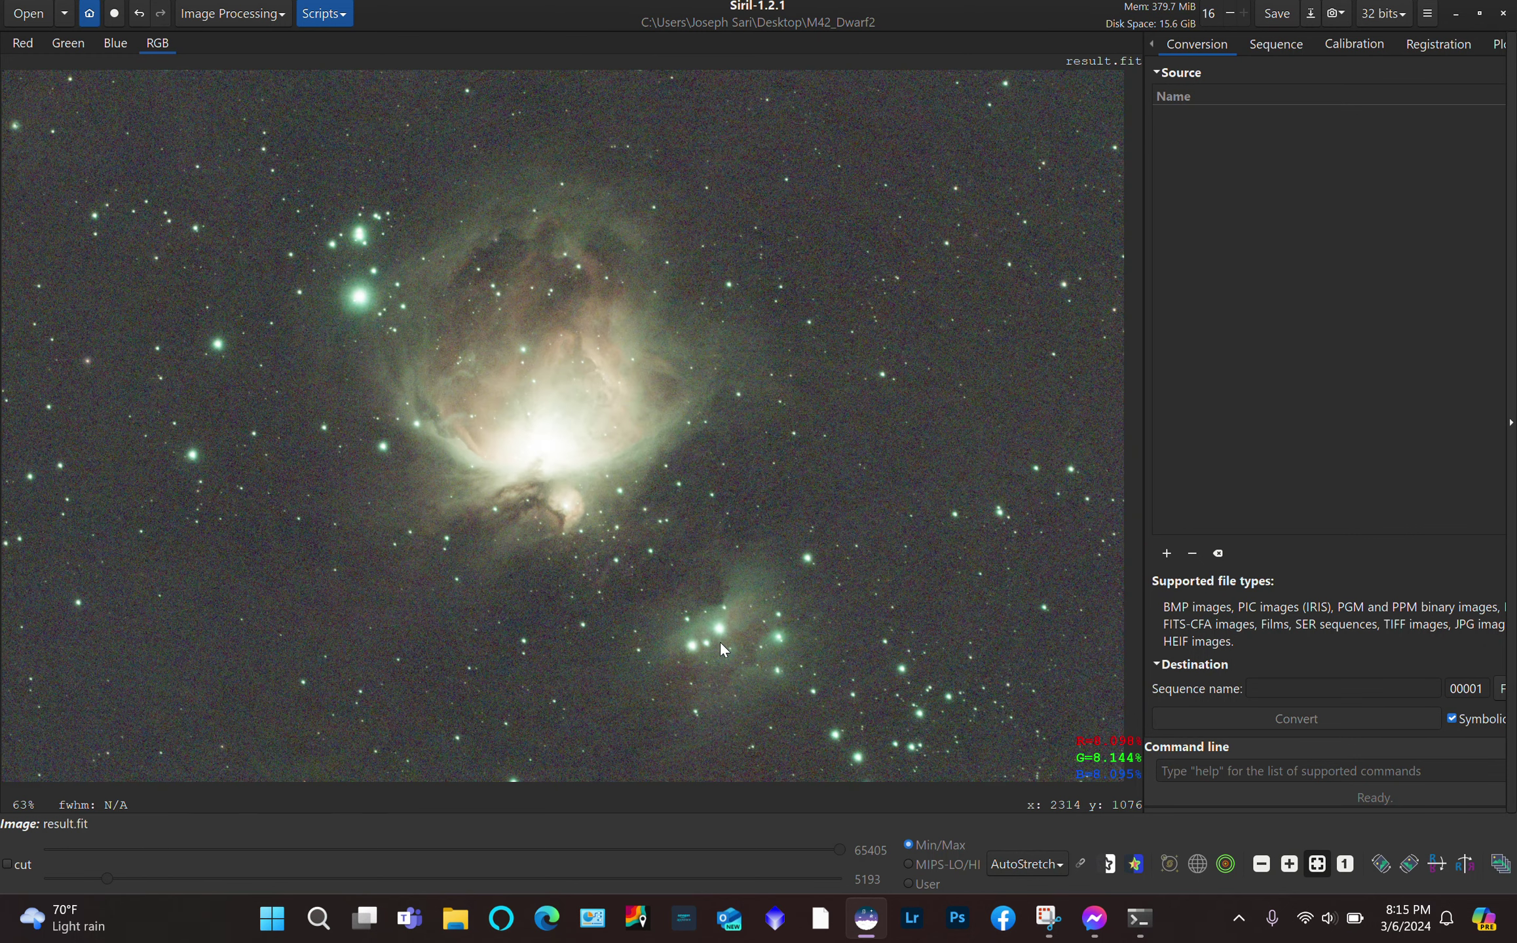
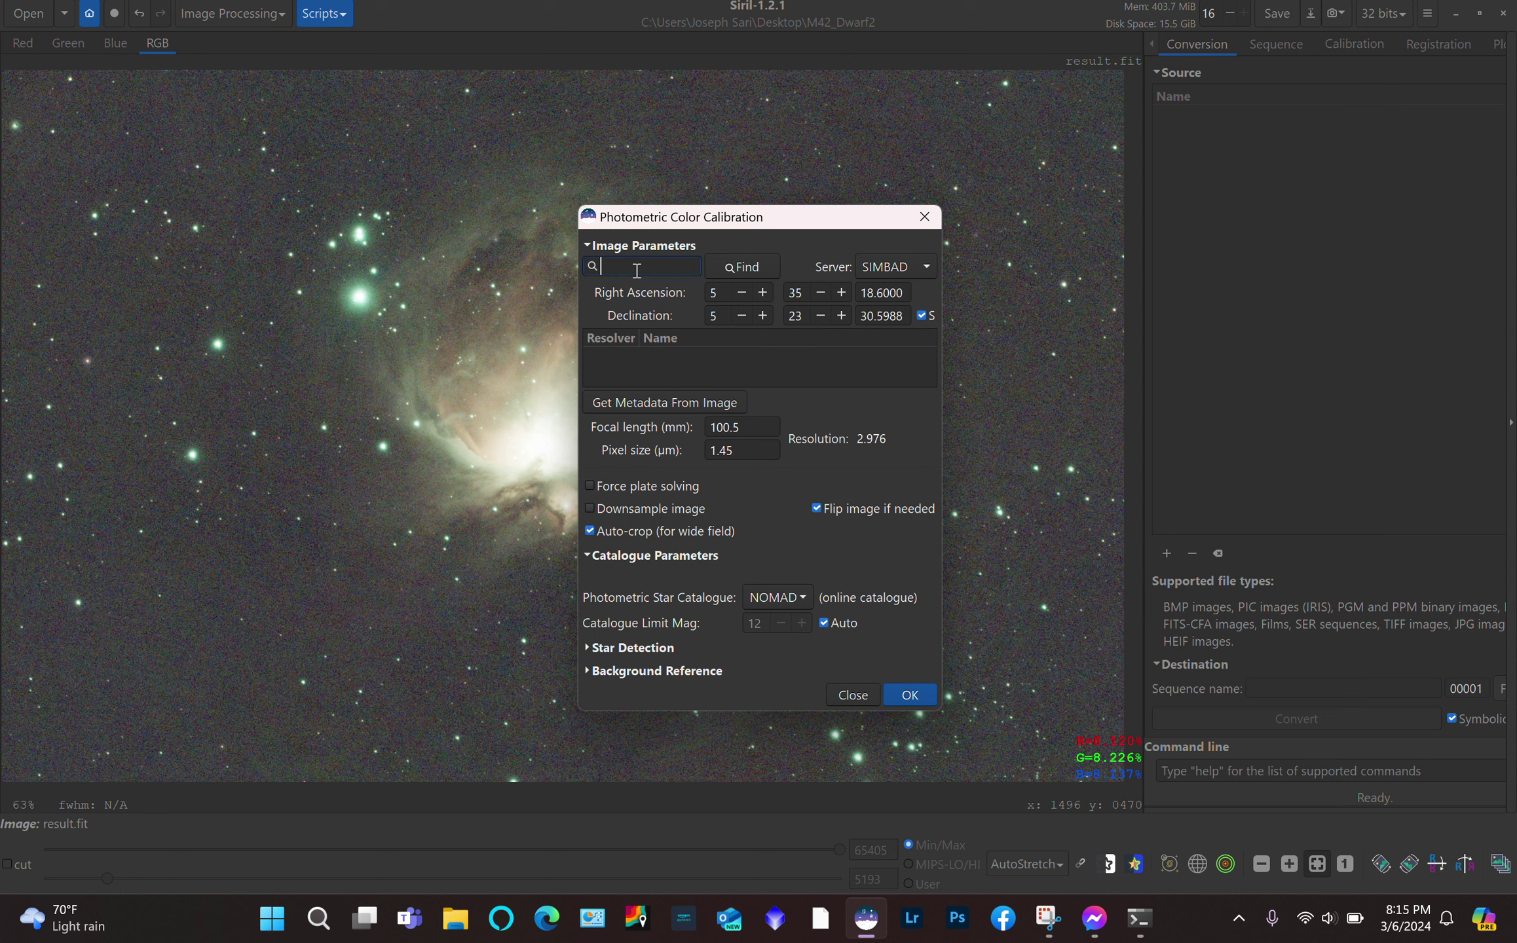
Look up M42 on the SIMBAD server and run Photometric Color Calibration with the NOMAD catalogue
type("M42")
left_click(763, 269)
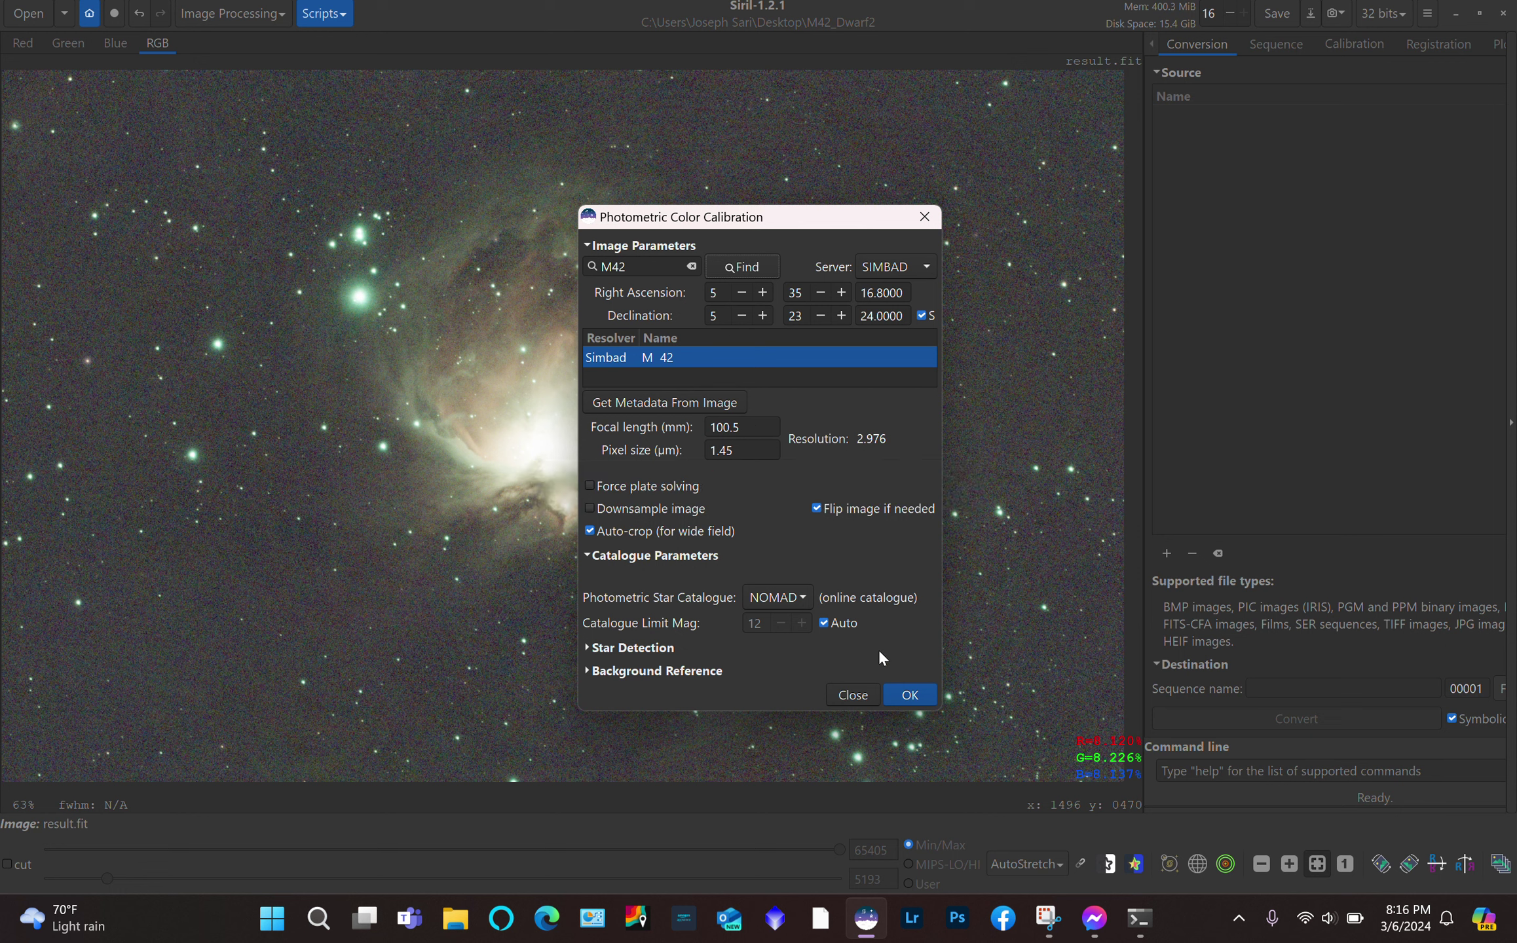
left_click(910, 695)
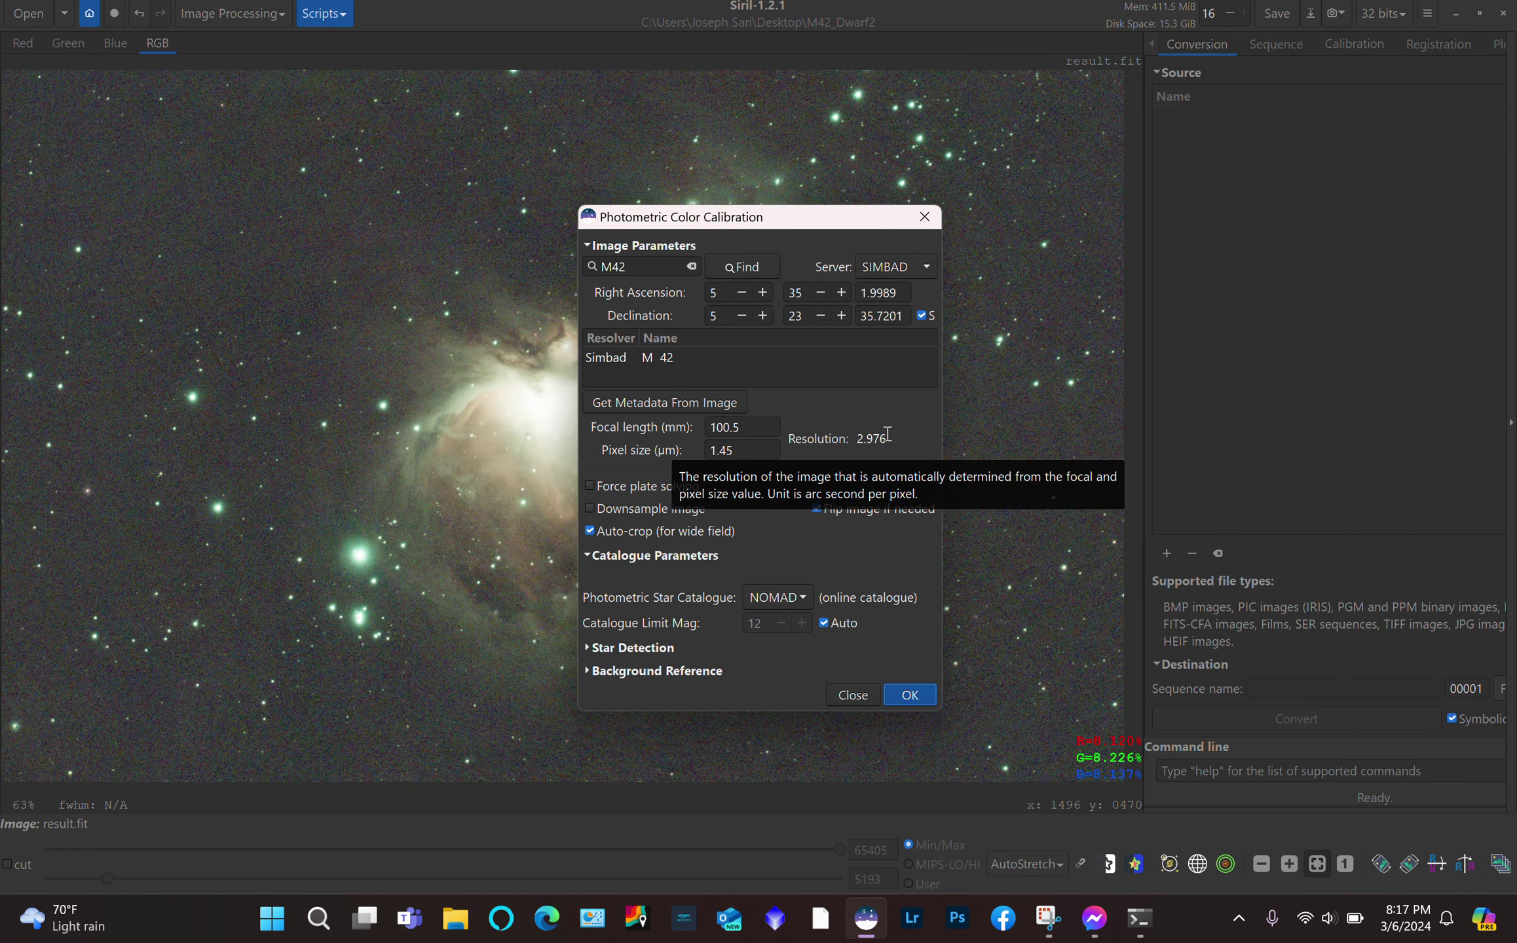
left_click_drag(817, 220, 1281, 137)
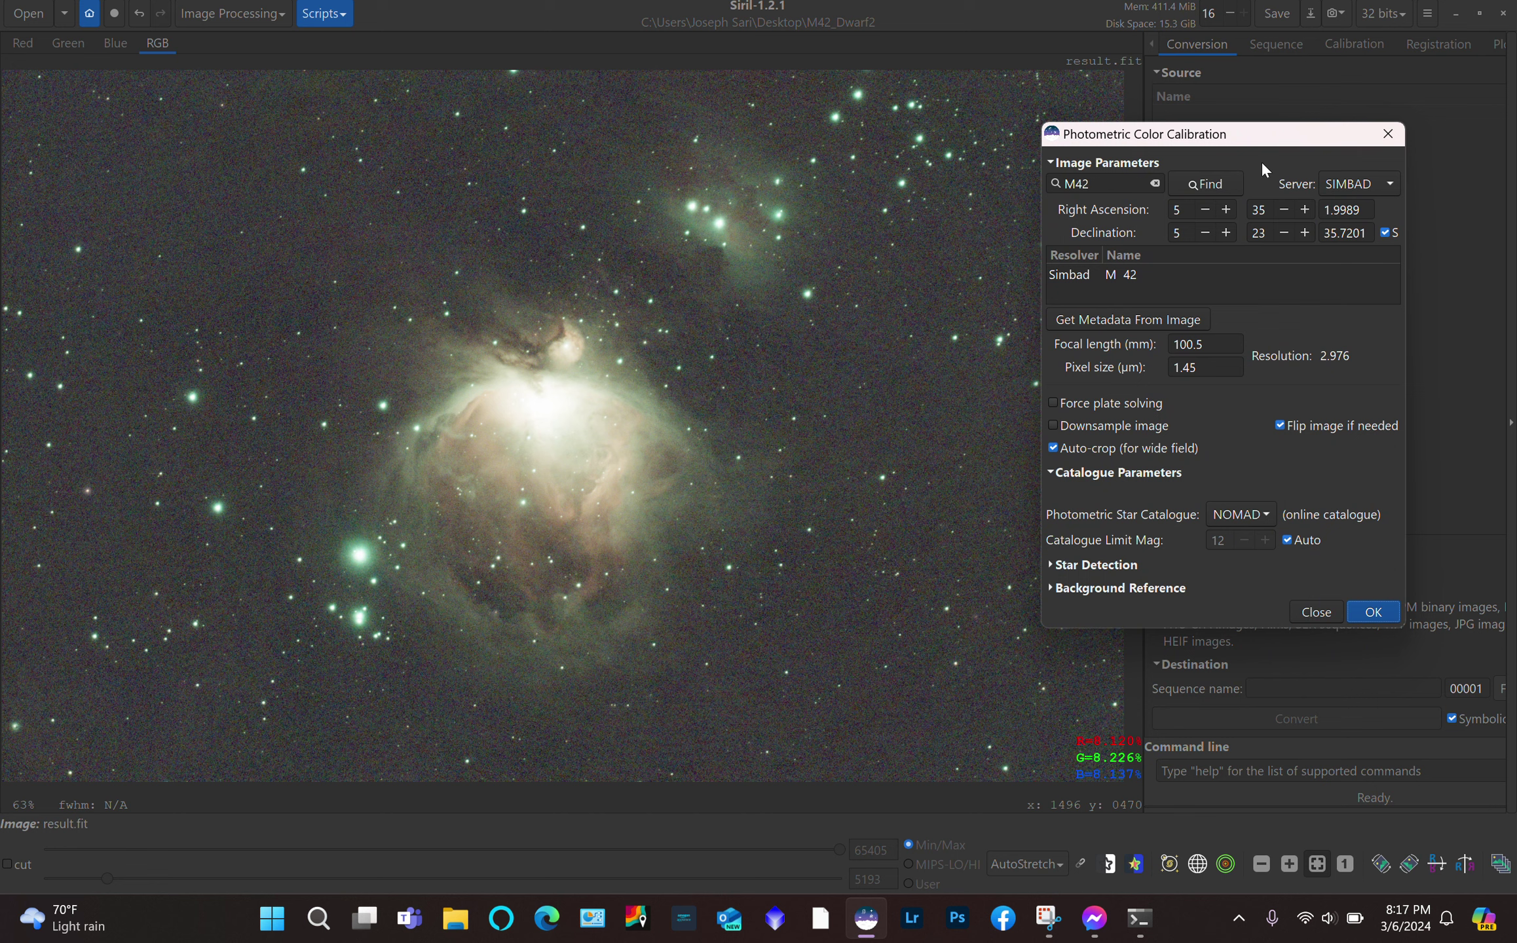
left_click(1320, 613)
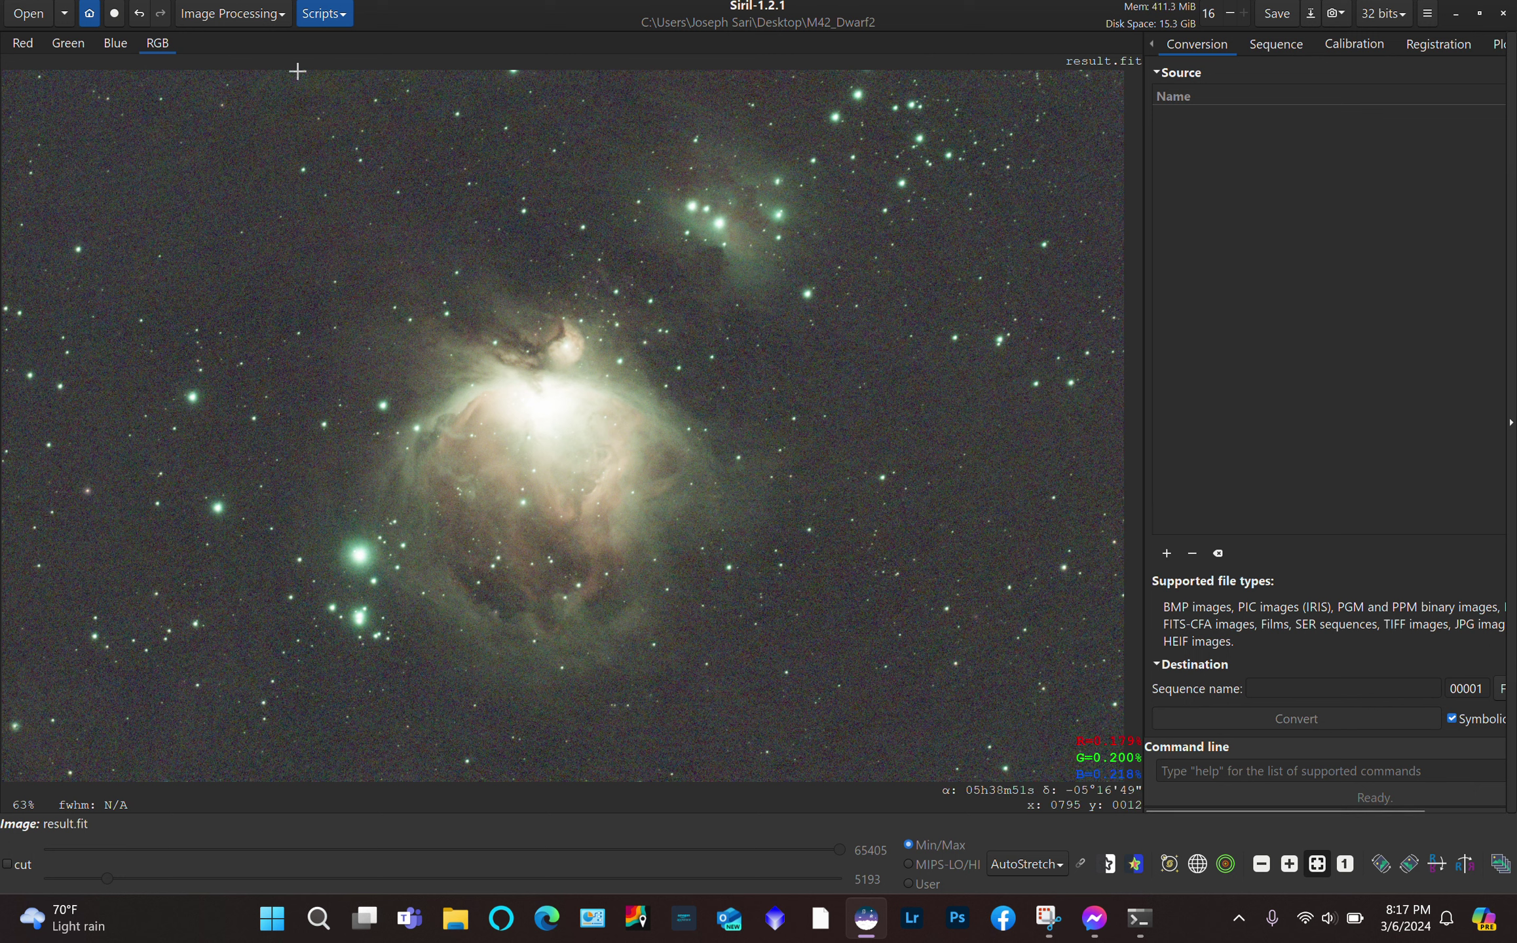
Remove the green noise using the Average Neutral protection method with lightness preserved
left_click(260, 14)
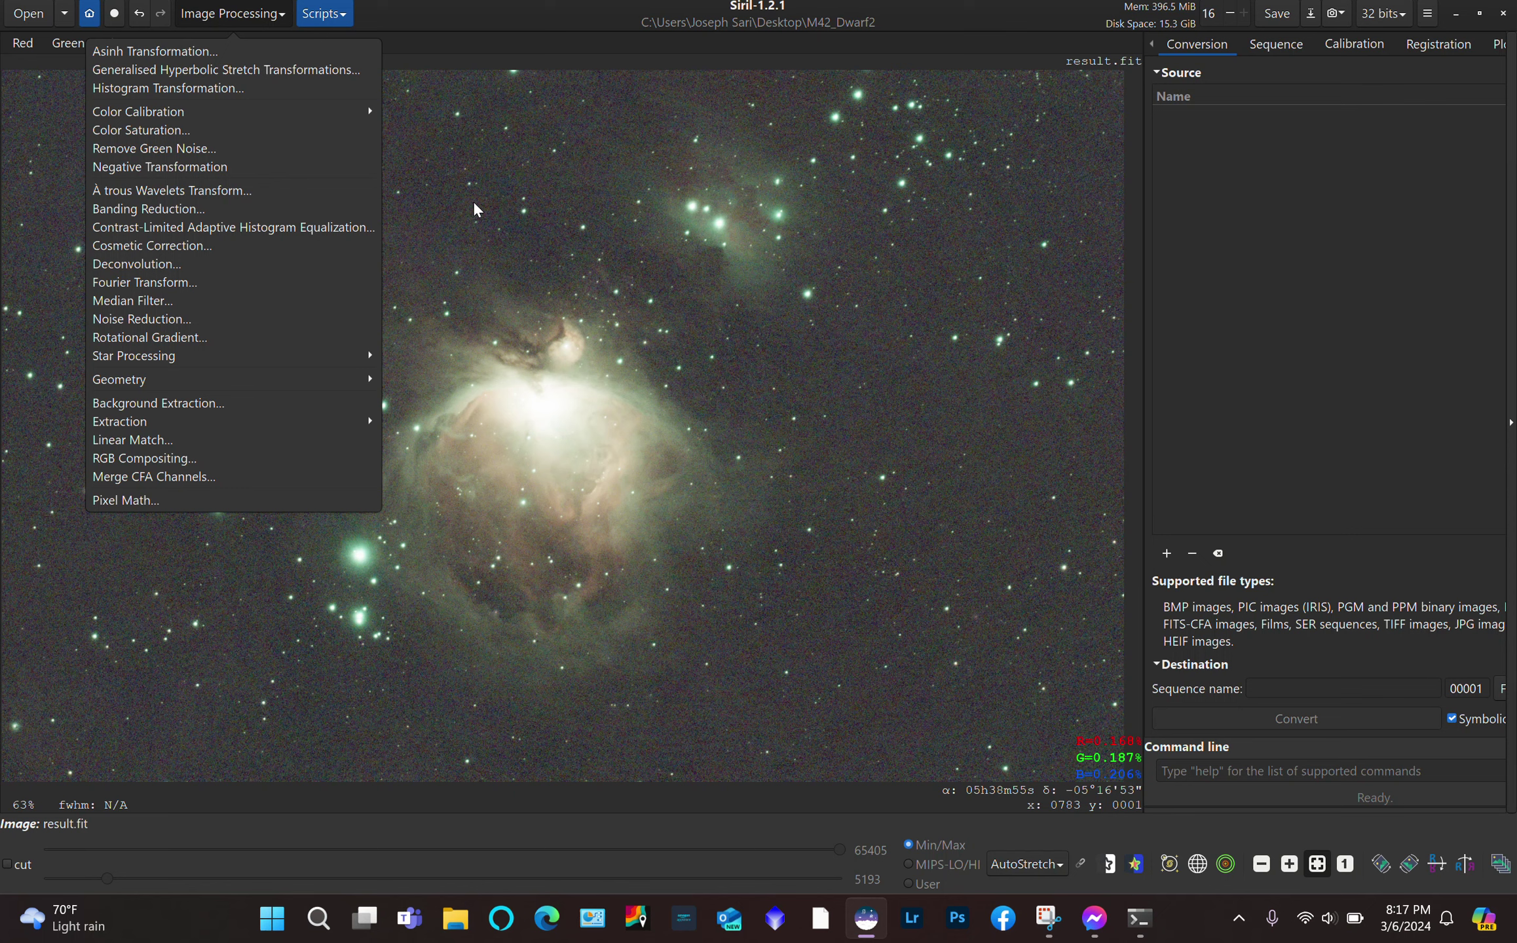
left_click(207, 148)
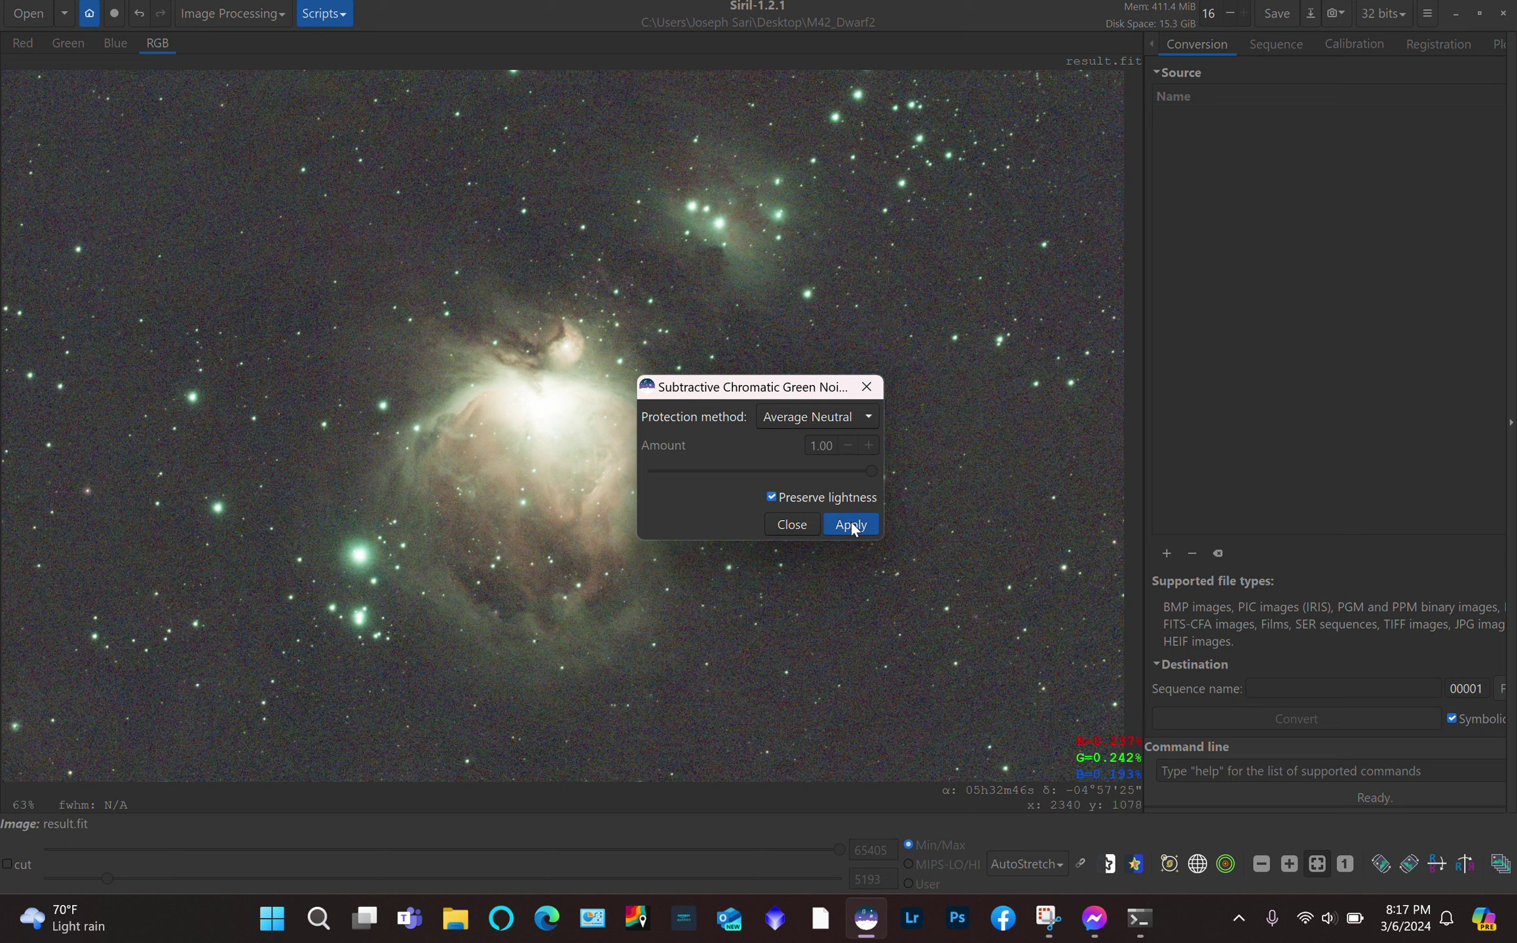
left_click_drag(815, 388, 1076, 288)
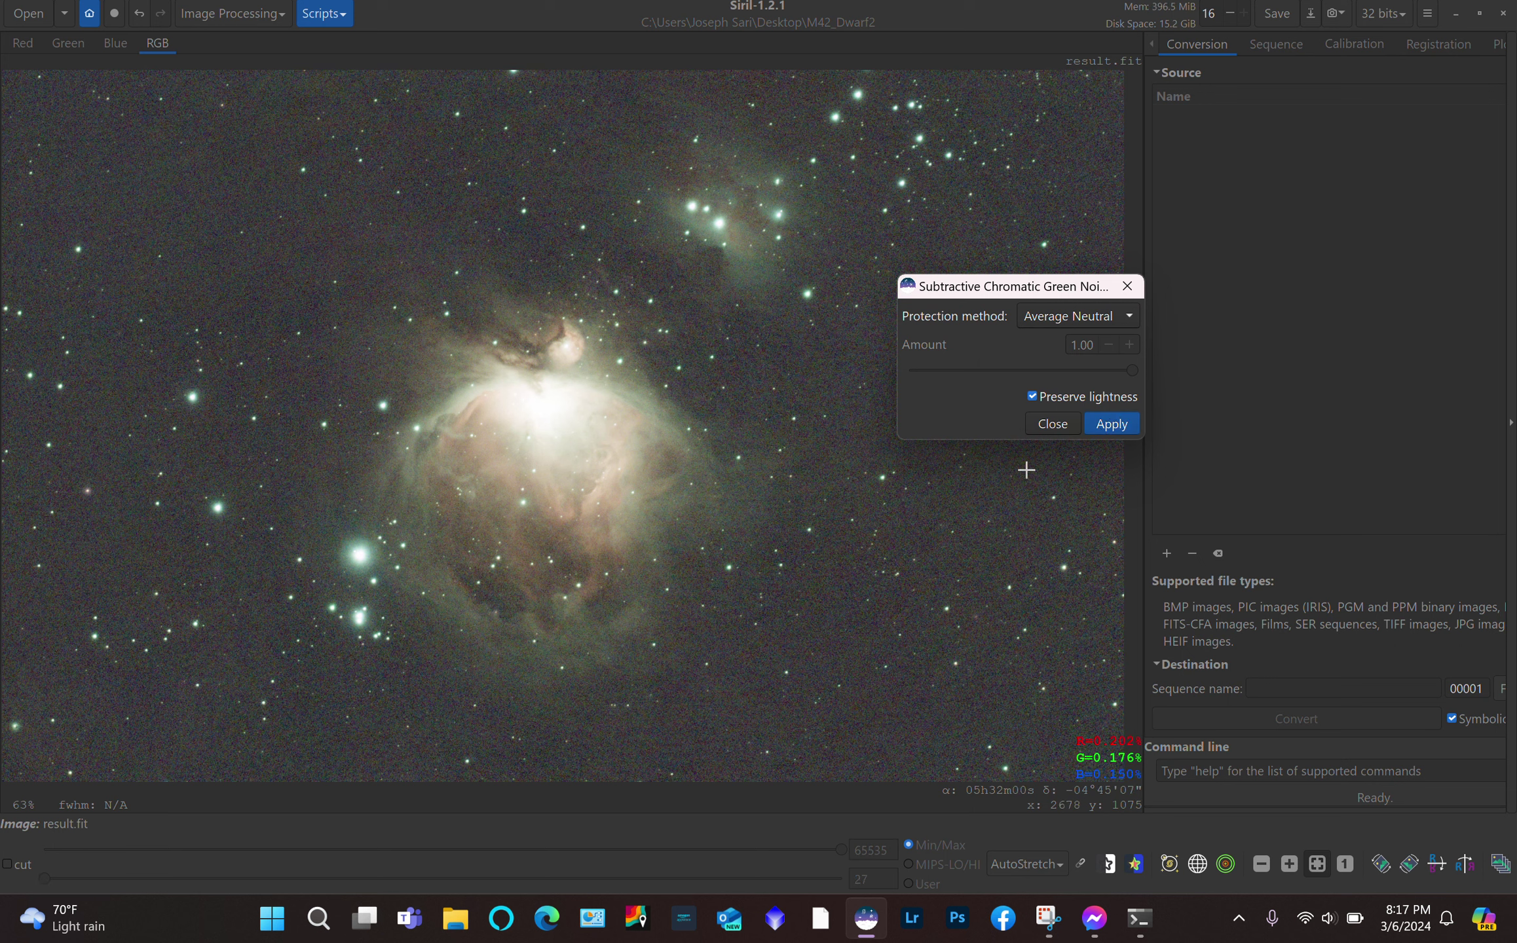
Apply the Average Neutral green noise removal with lightness preserved and close its dialog
left_click(1111, 424)
left_click(1512, 424)
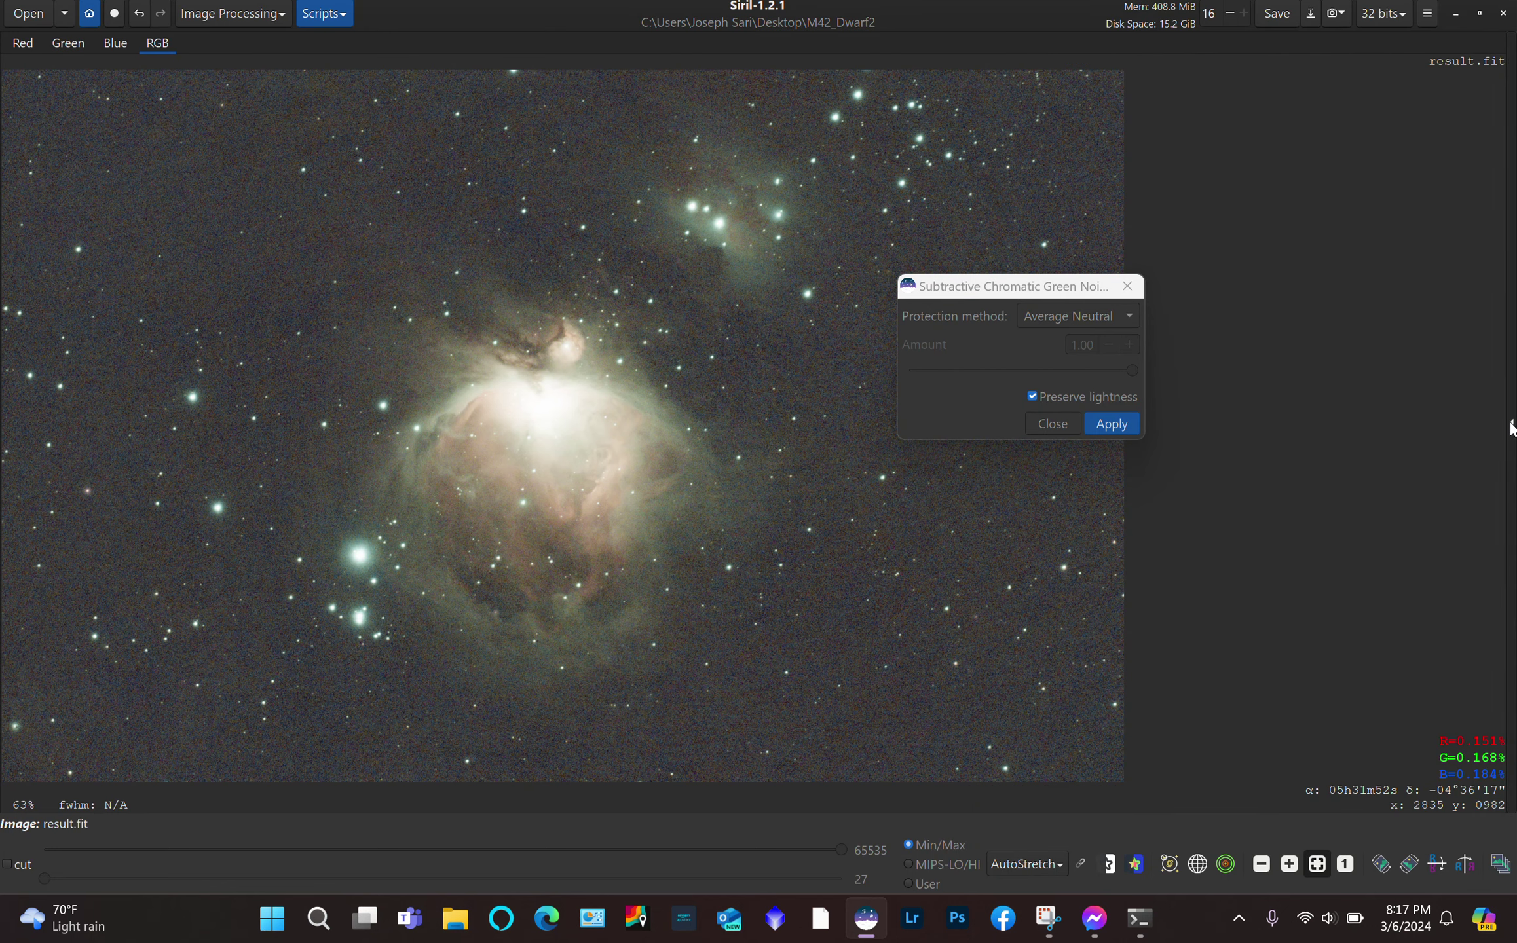
left_click(1511, 427)
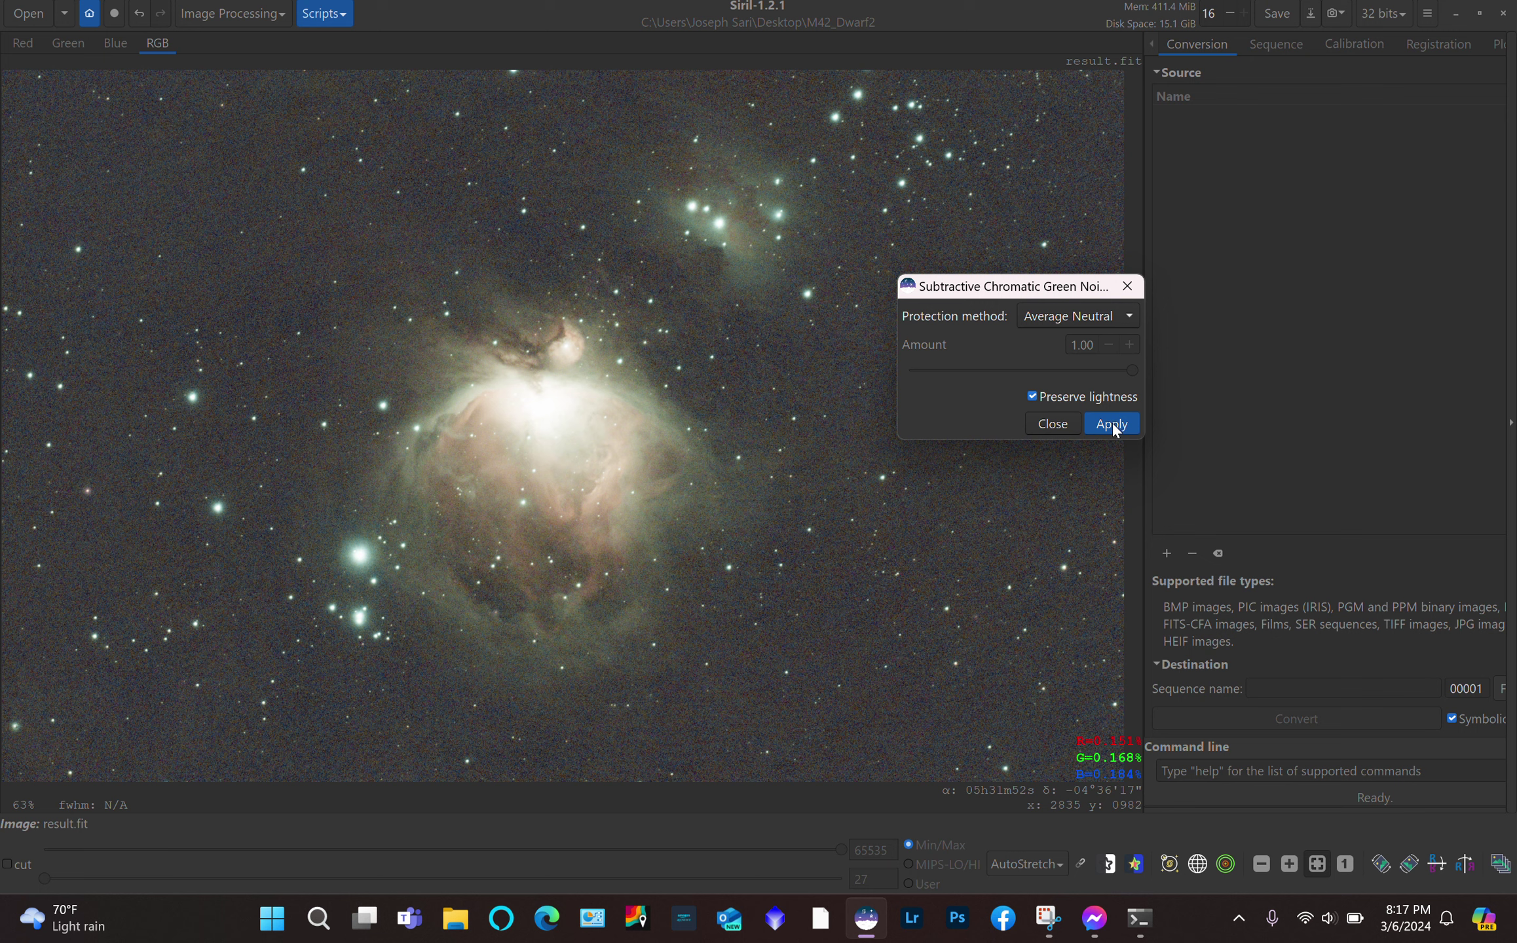
left_click(1061, 422)
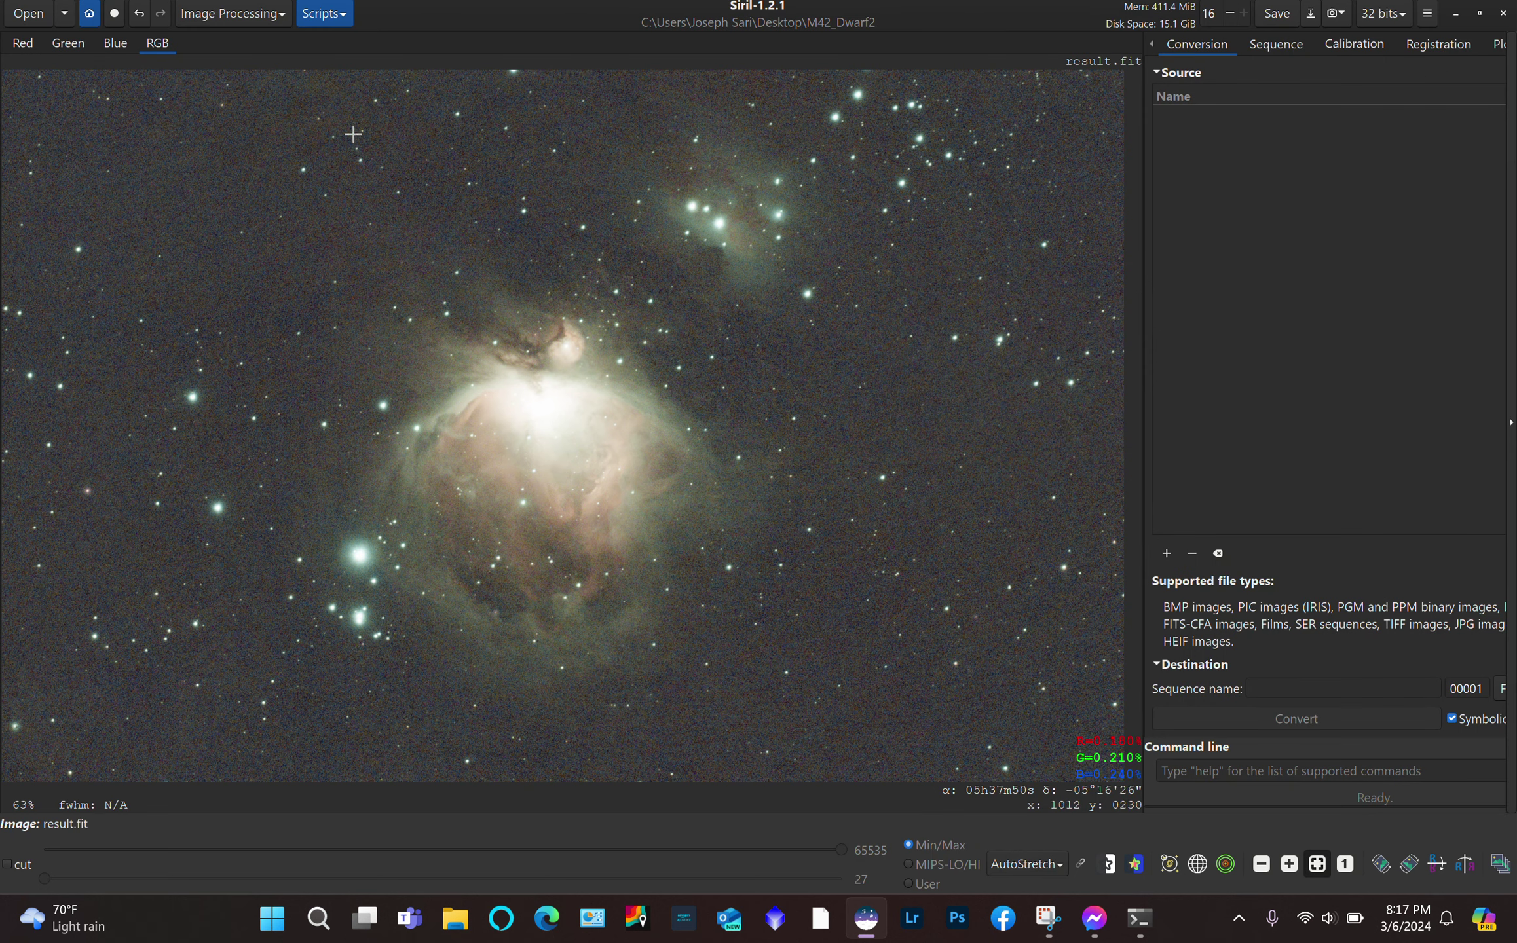
Boost the global color saturation by an amount of 0.34 with a slightly reduced background factor, and apply it
left_click(246, 16)
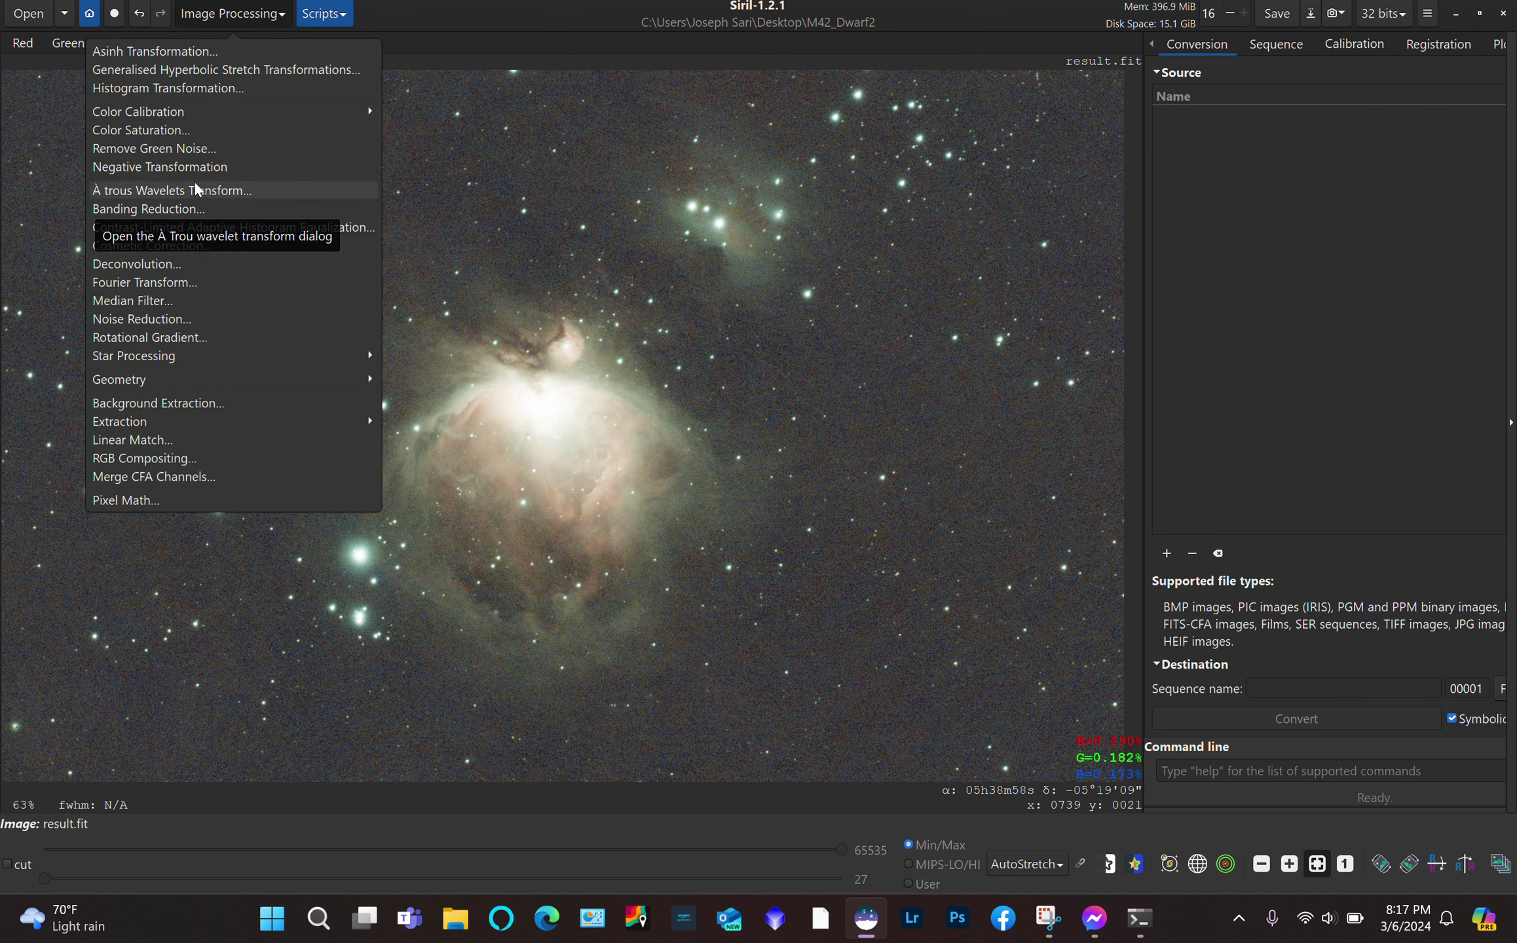
left_click(173, 131)
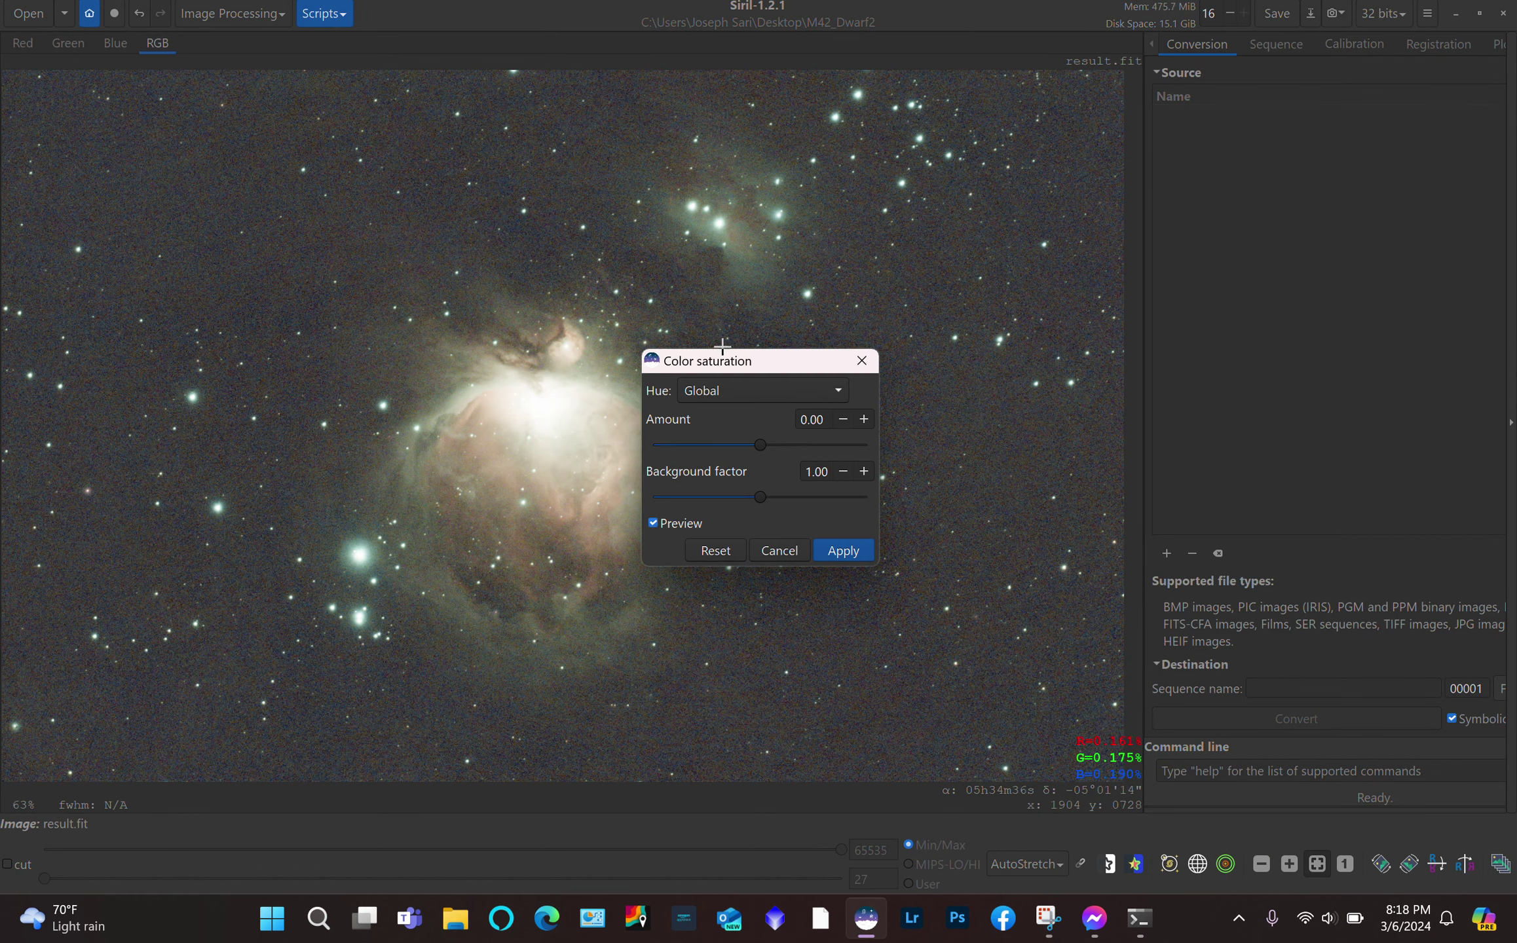
left_click_drag(743, 363, 1007, 203)
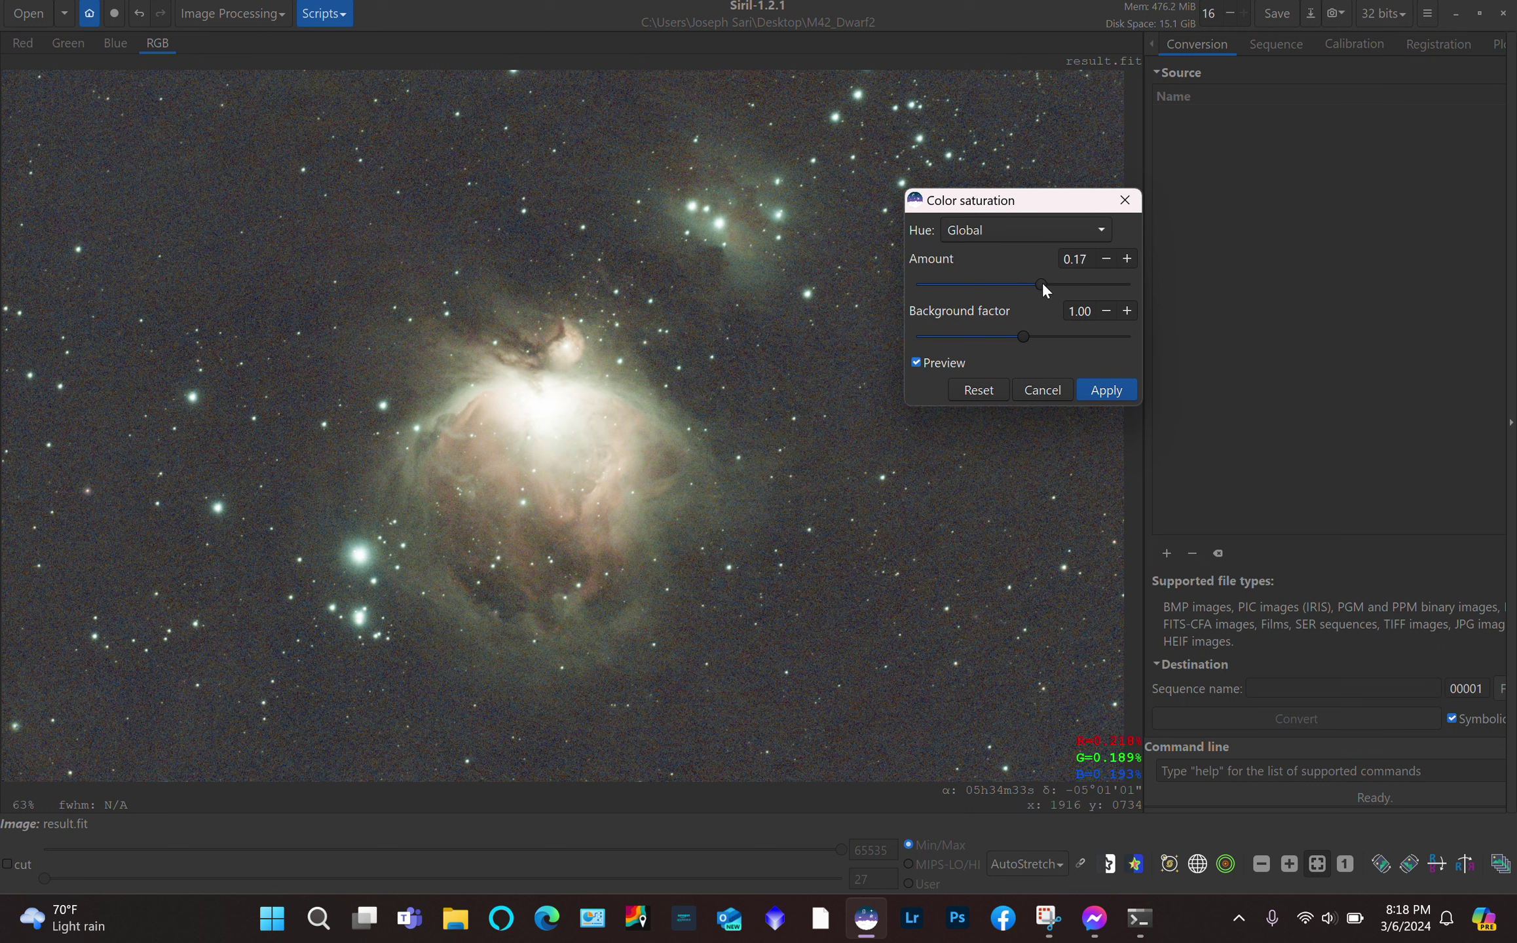
left_click_drag(1122, 293, 1129, 293)
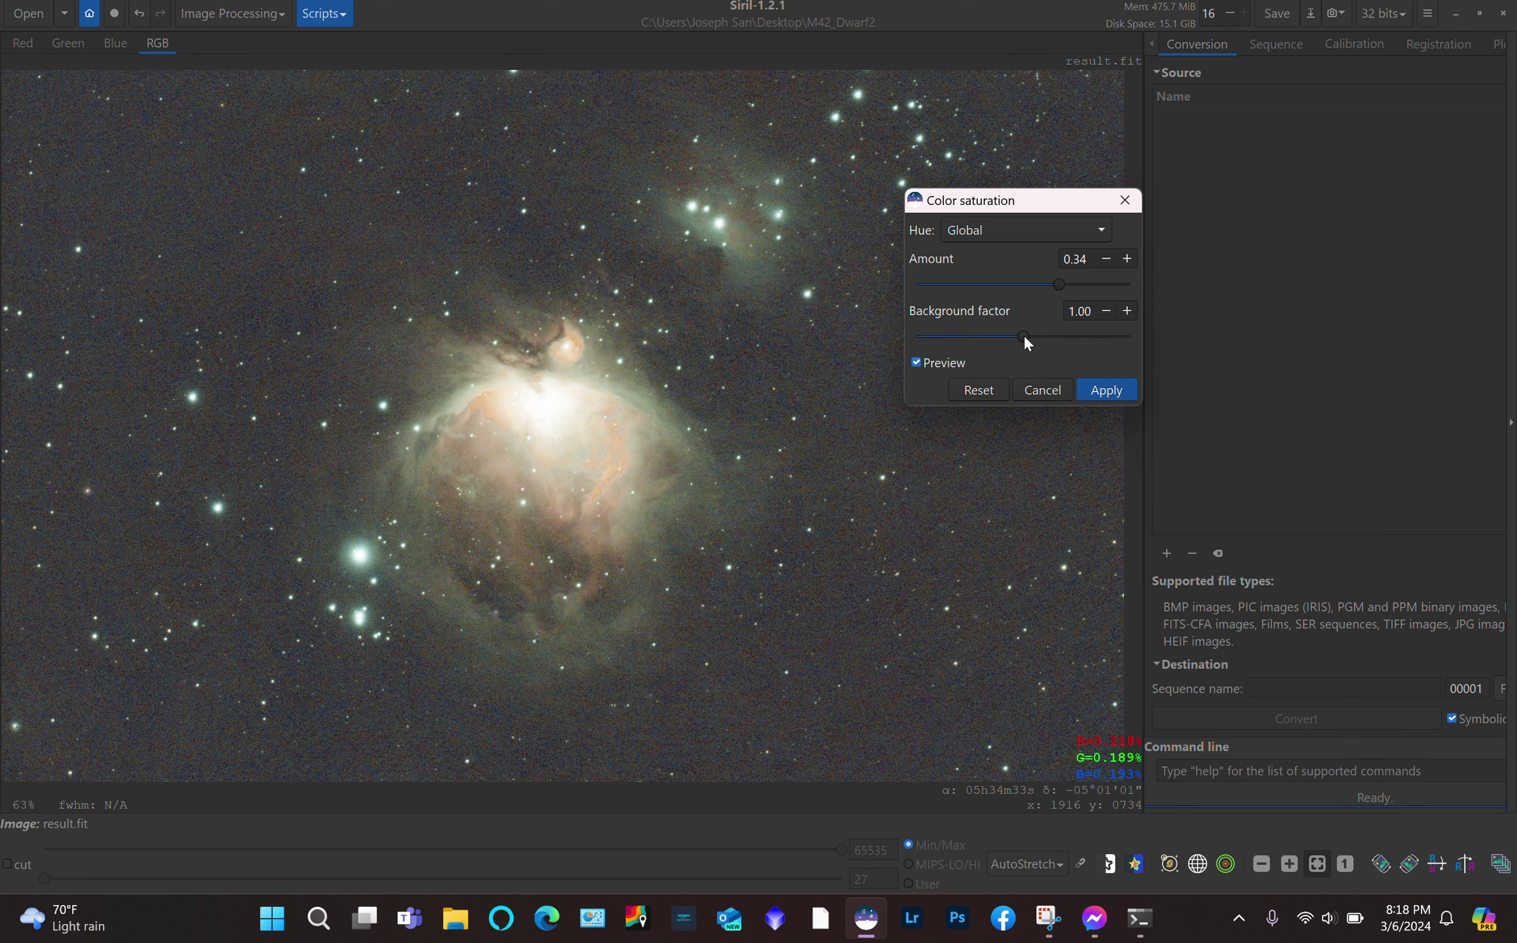
left_click_drag(1024, 336, 1002, 336)
left_click(1105, 391)
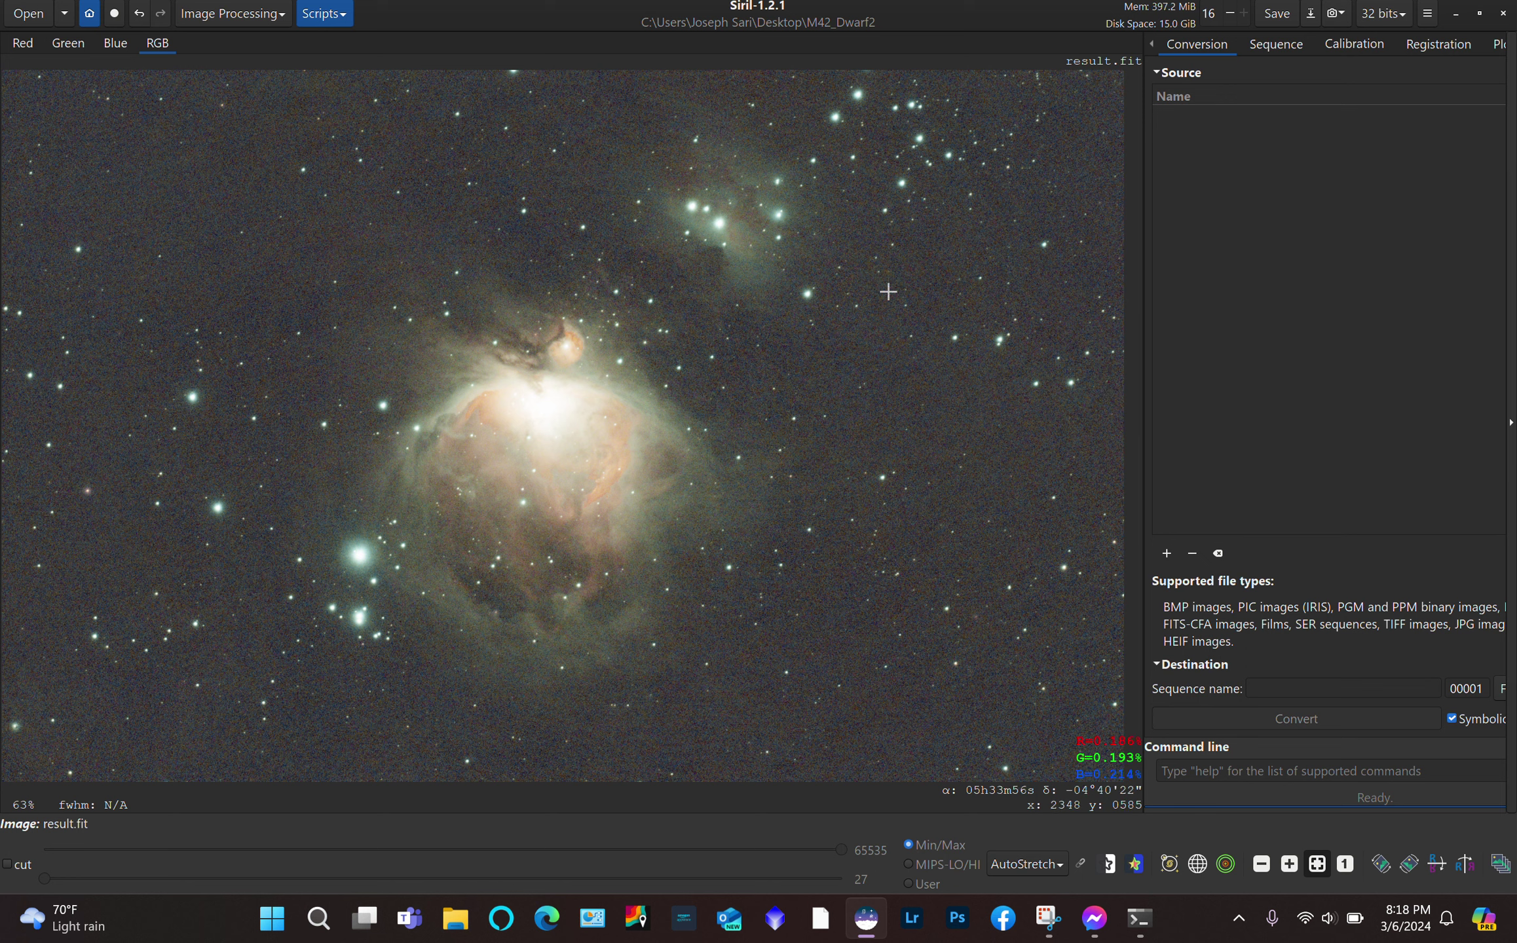
Try a 3x3 Median Filter with 1 iteration and modulation 1.00 on the image, and undo it
left_click(272, 17)
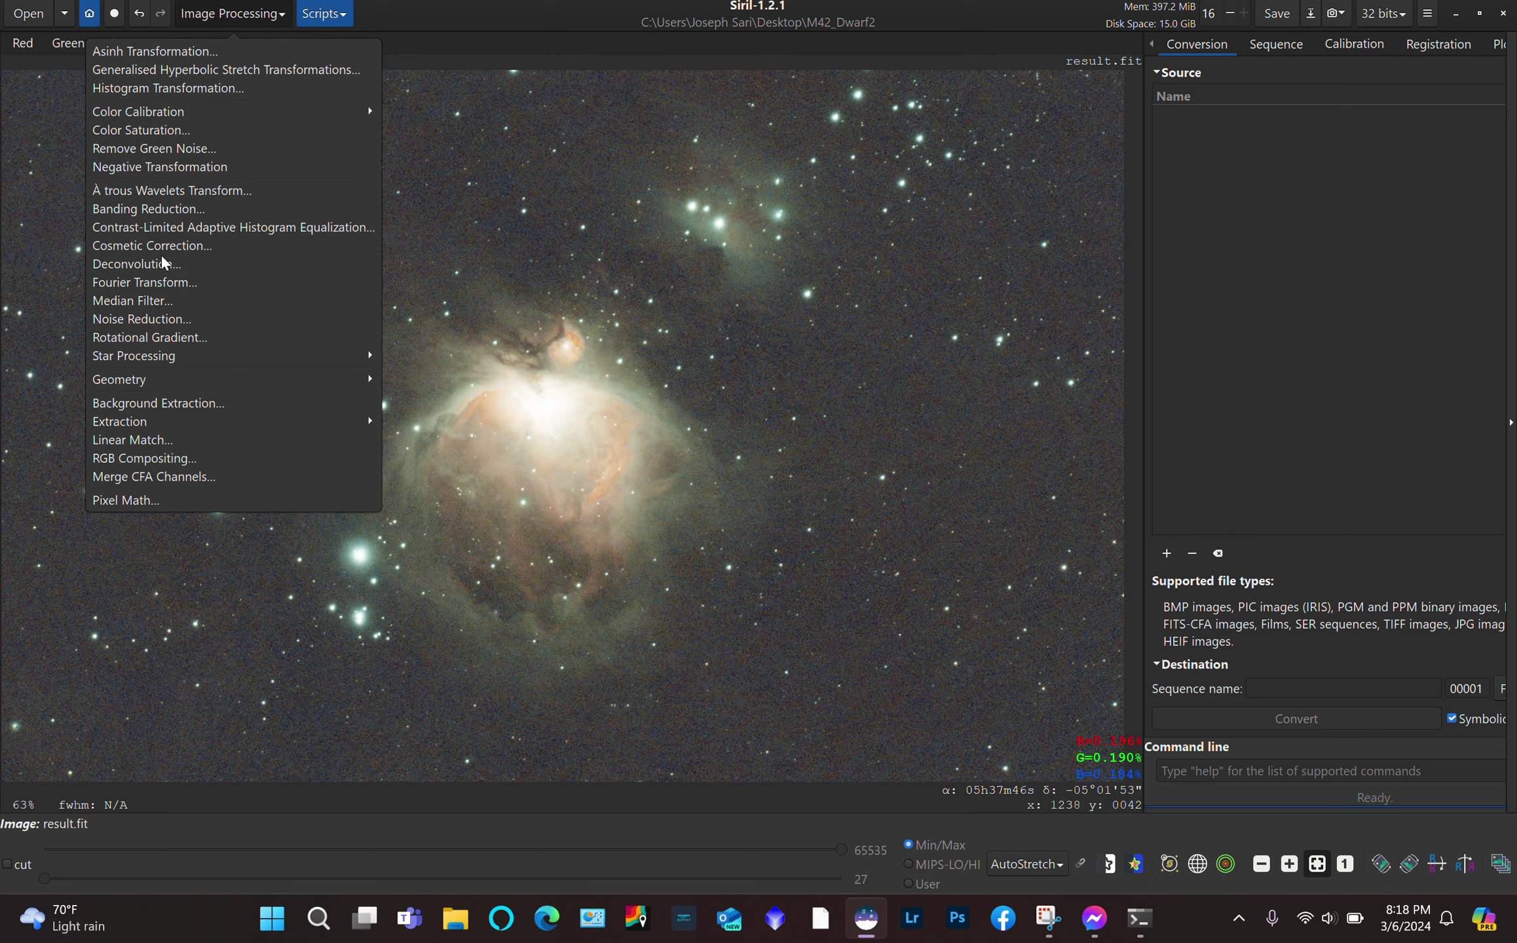
left_click(160, 298)
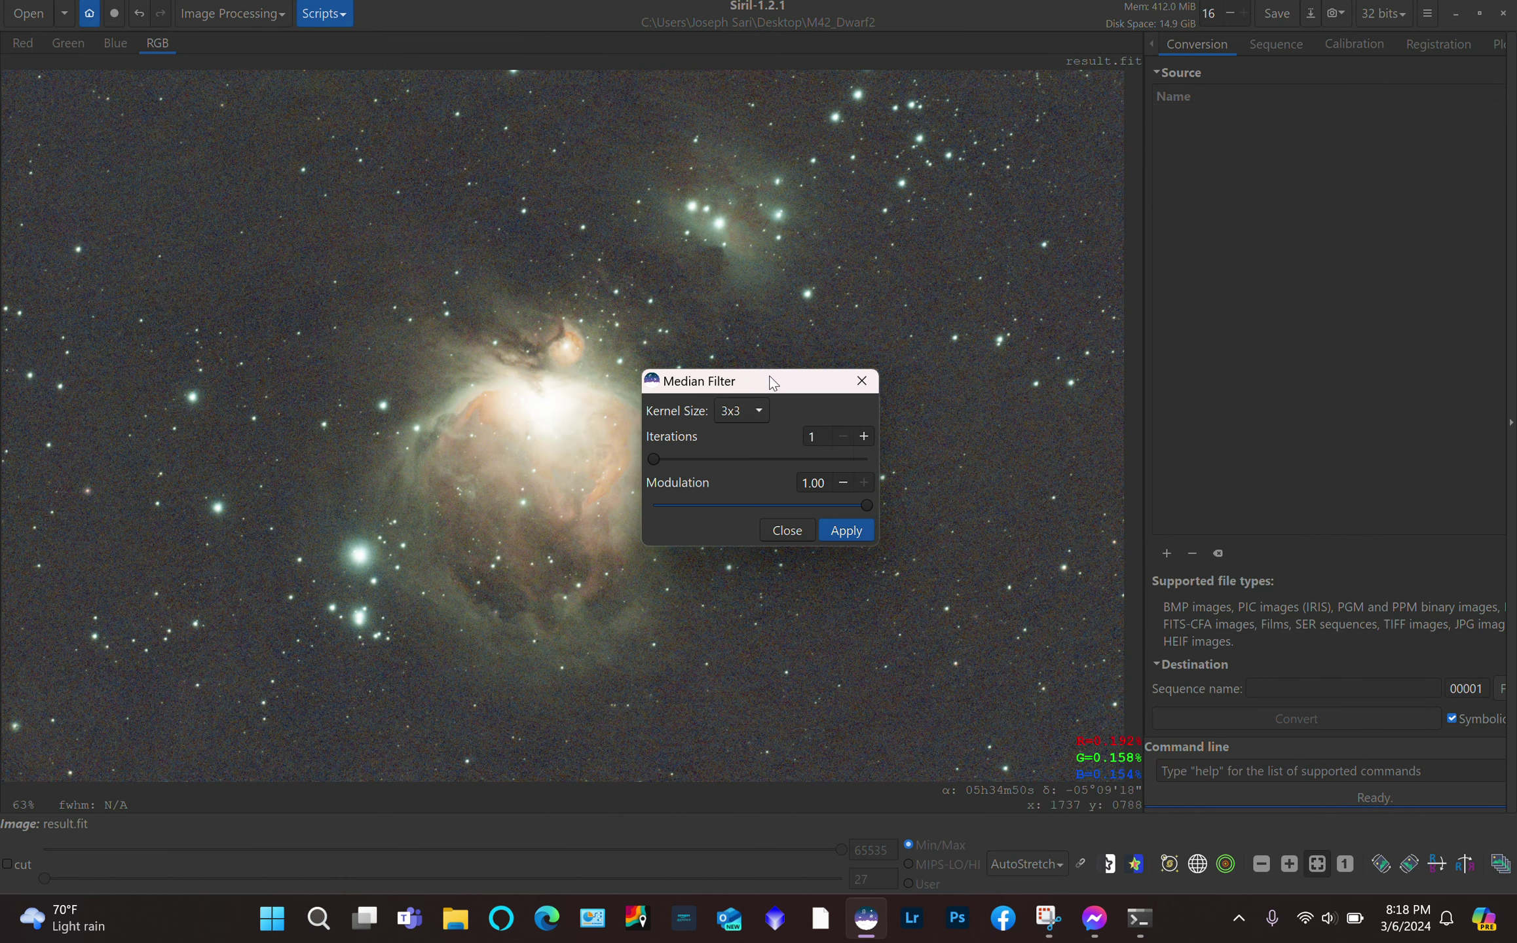
left_click_drag(772, 383, 1105, 151)
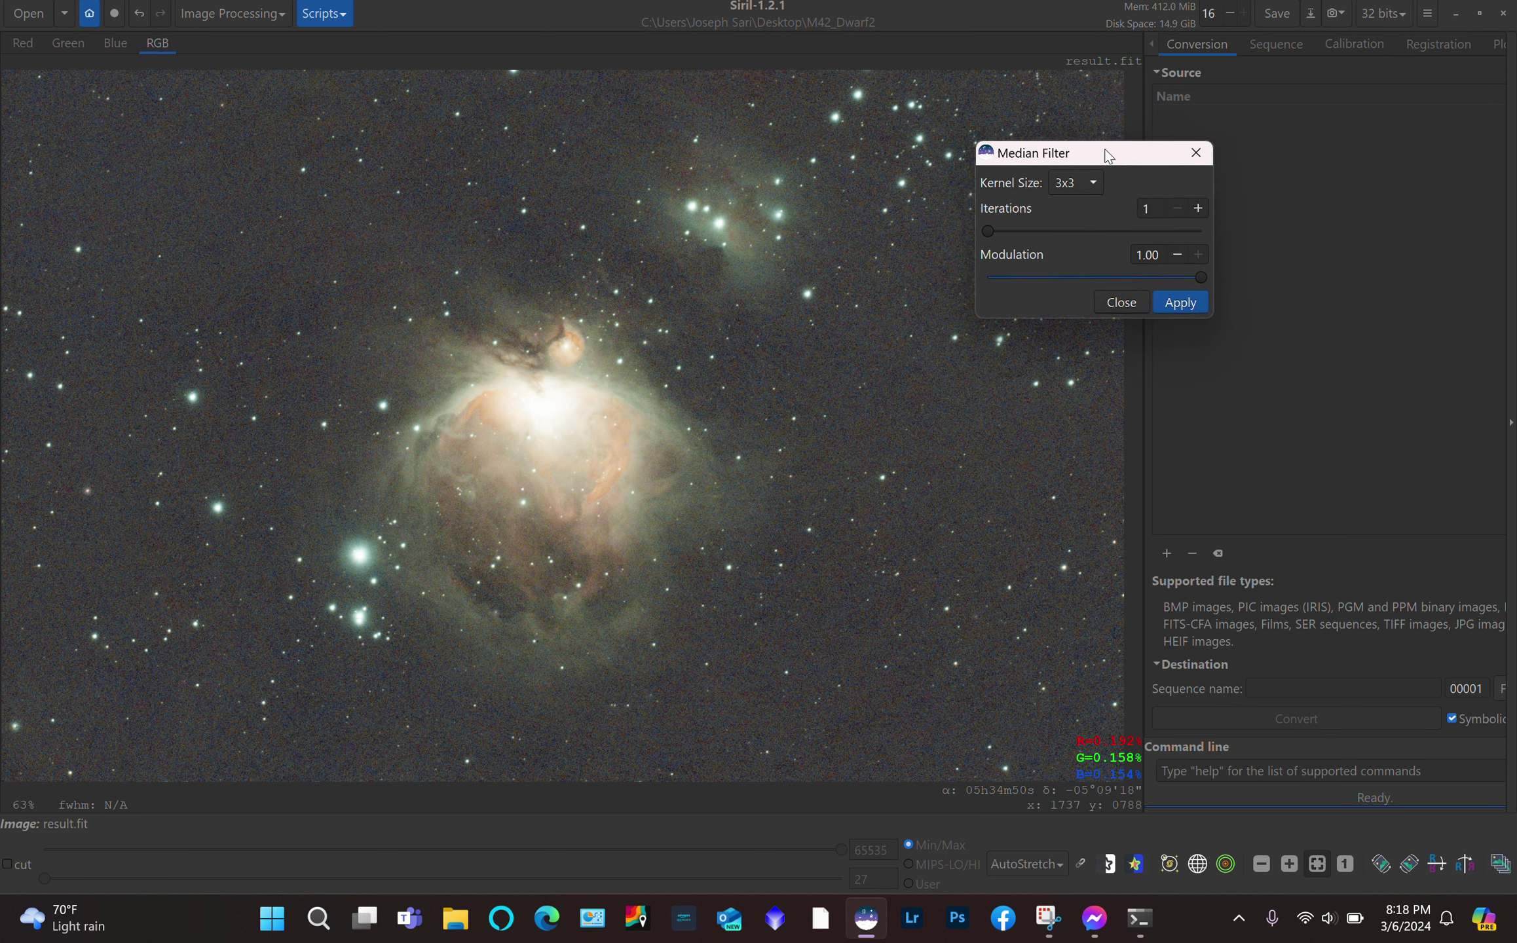
left_click(1174, 300)
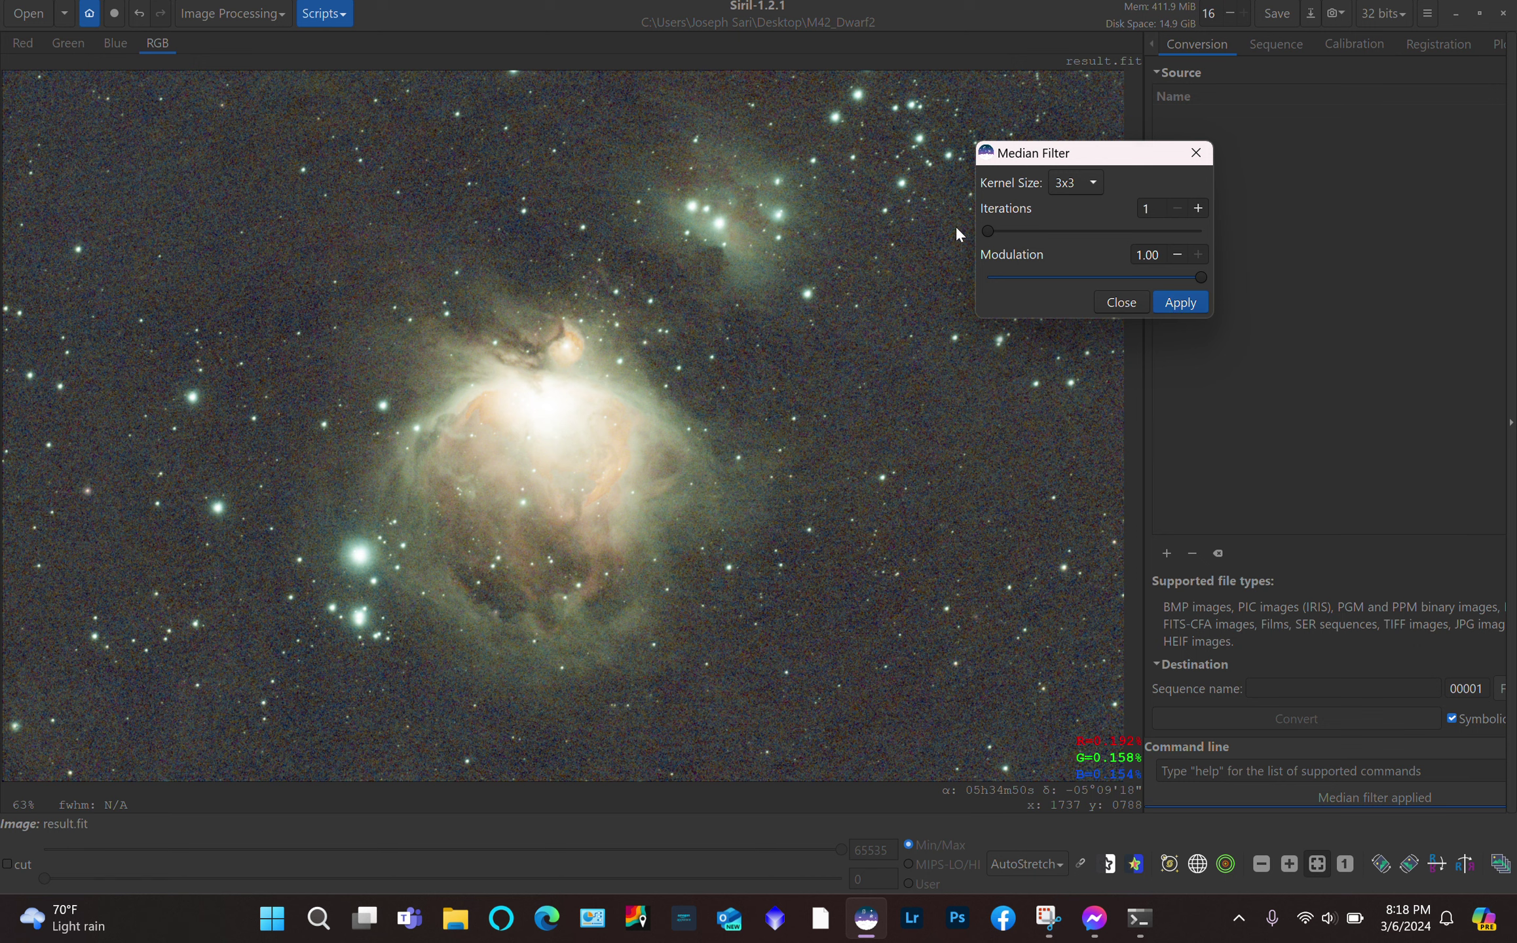
left_click(481, 19)
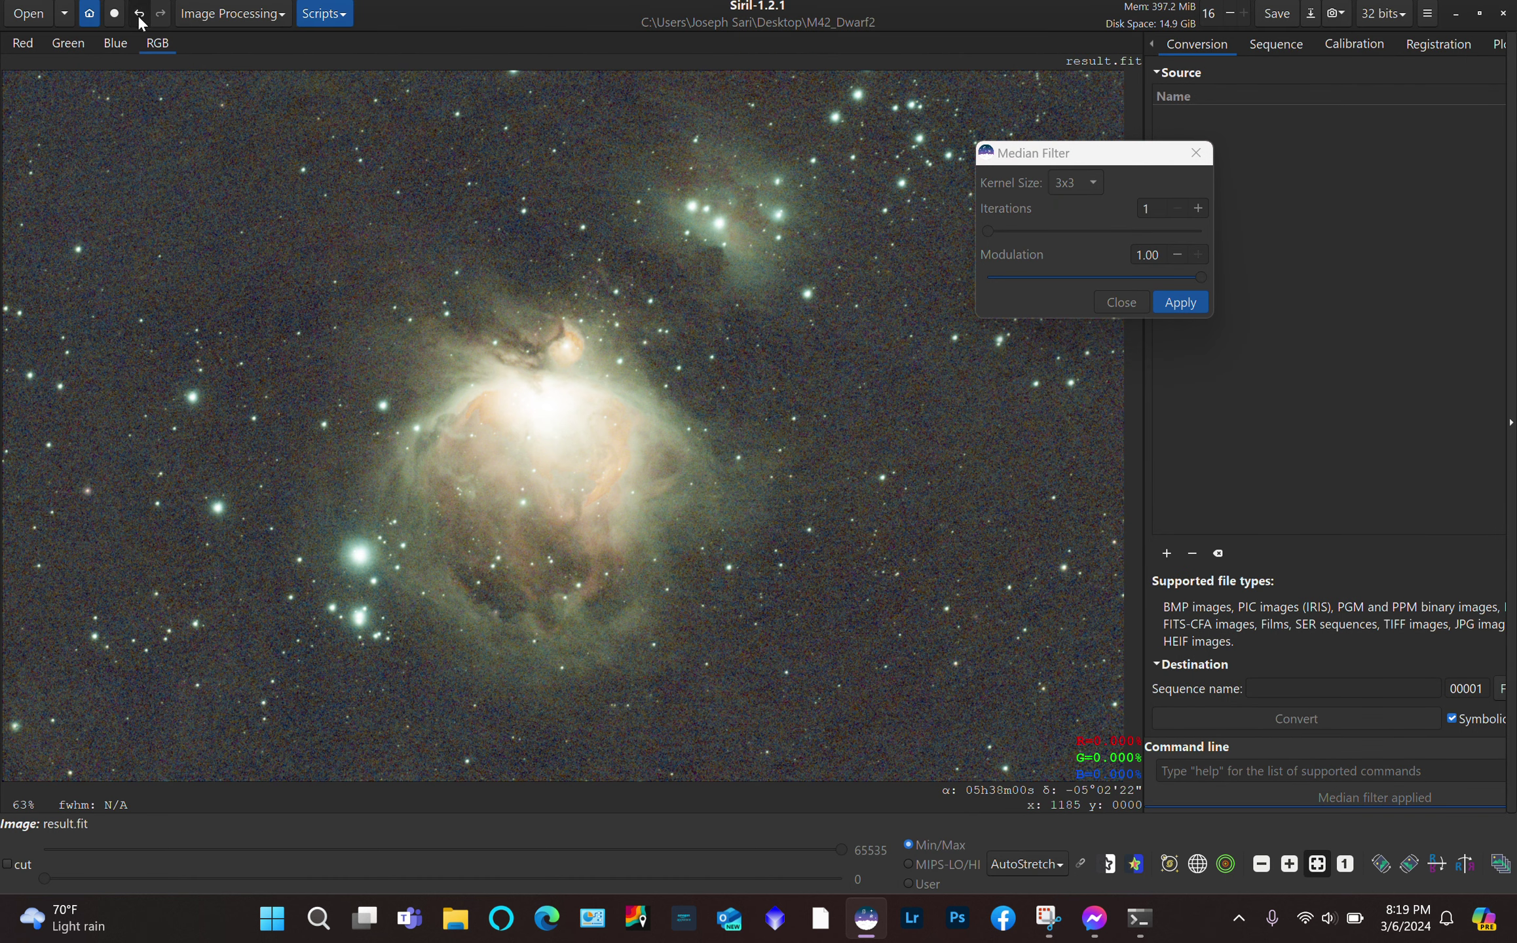
left_click(138, 14)
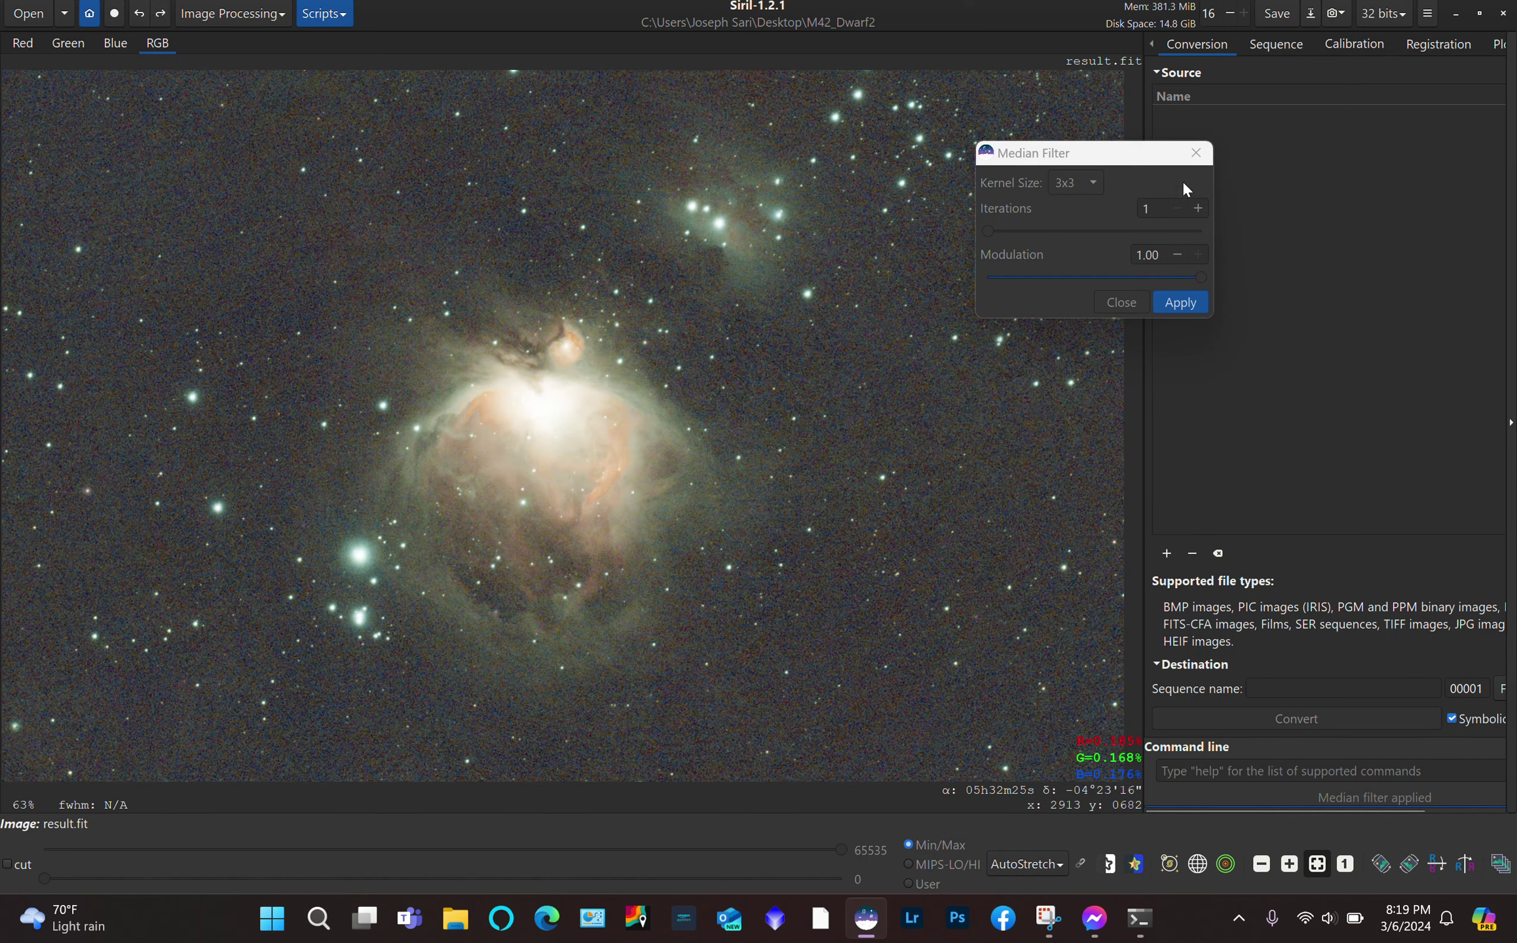
left_click(1192, 157)
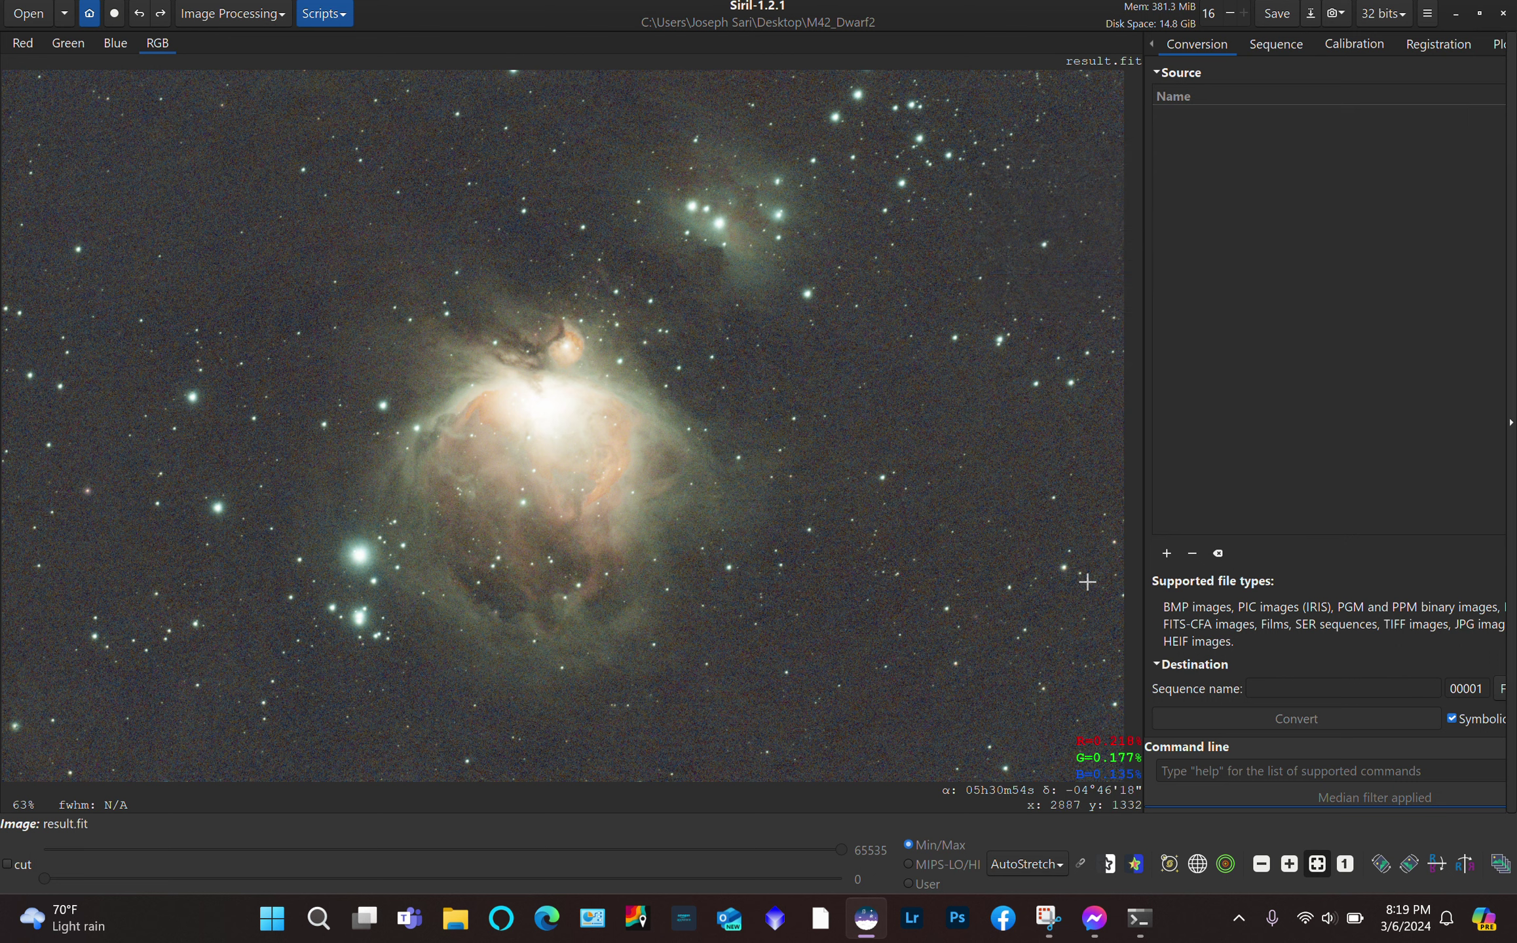
Switch the display to Linear and set a Generalised Hyperbolic Stretch with stretch factor 4.654 and local stretch intensity 1.916
left_click(1050, 865)
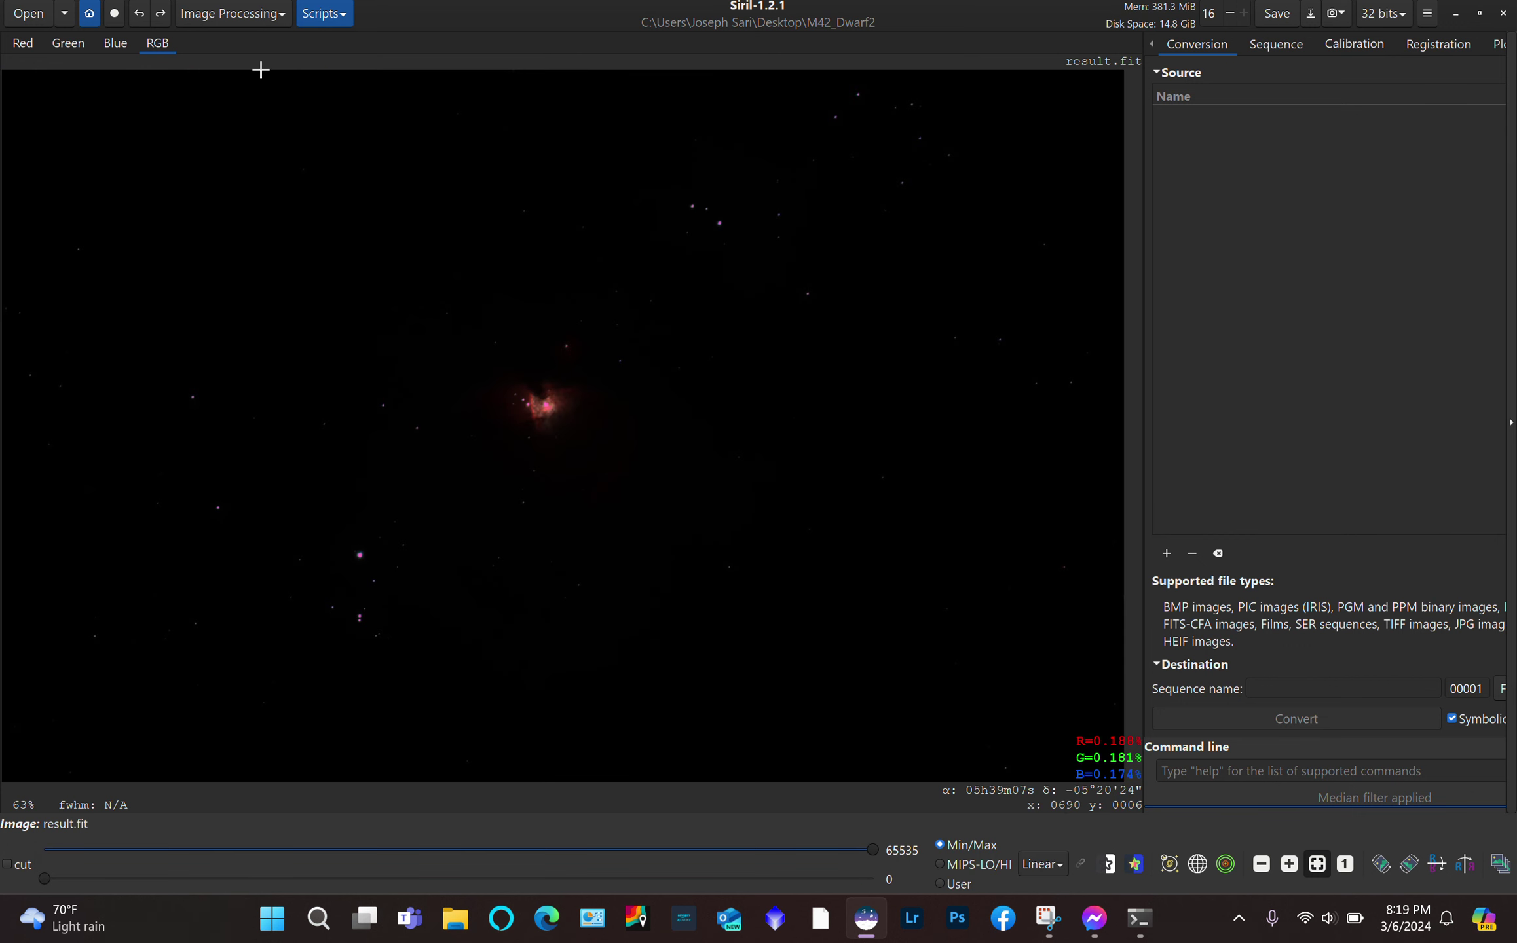
left_click(267, 17)
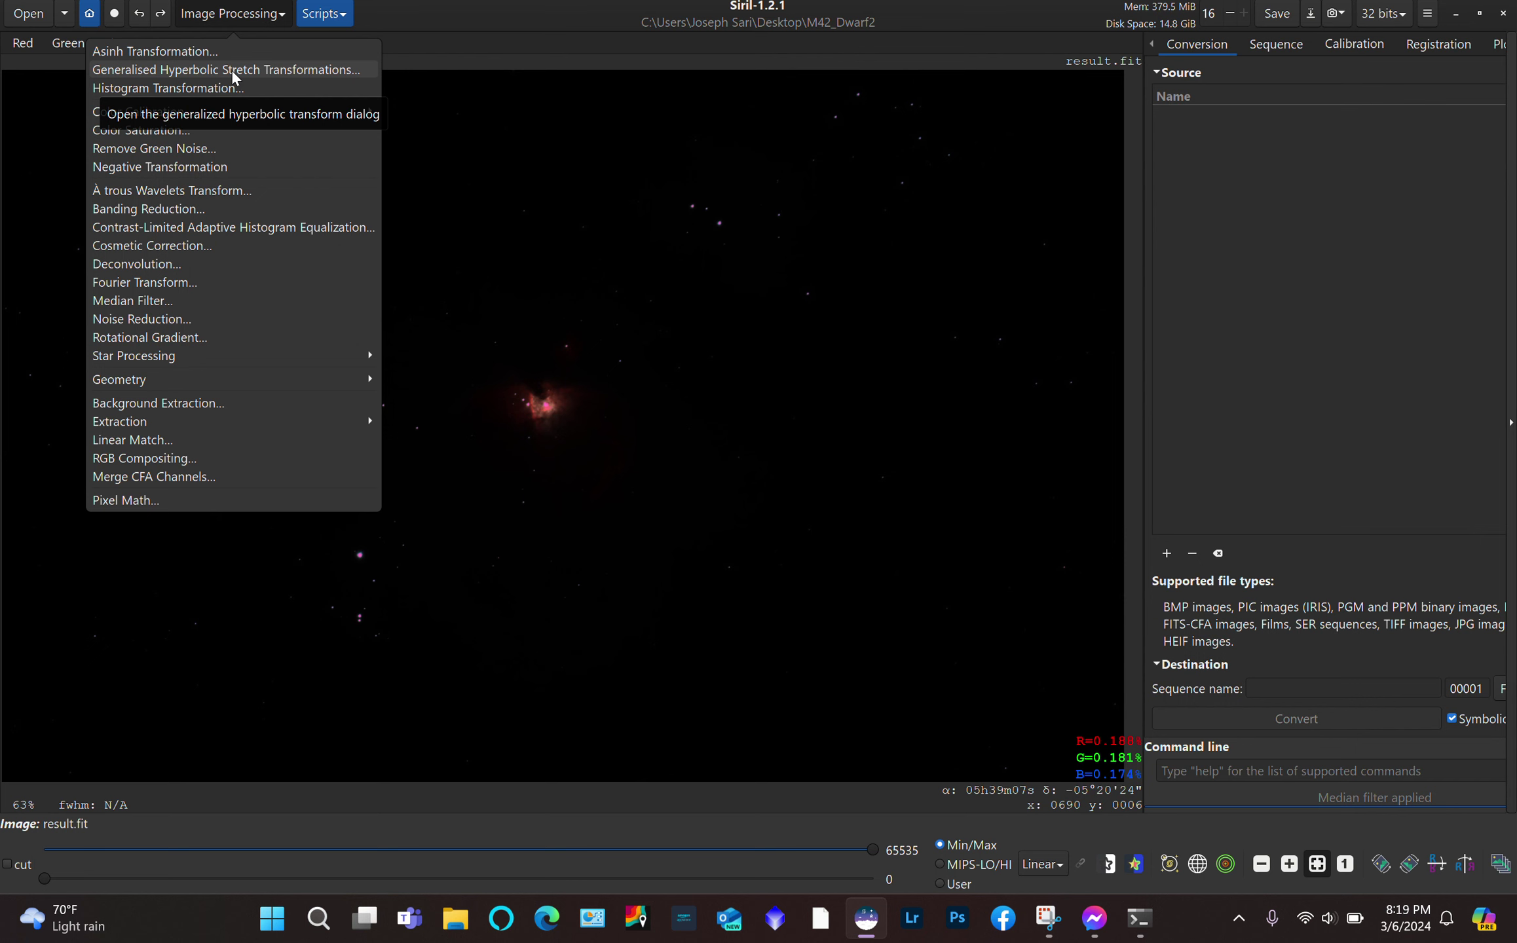
left_click(278, 72)
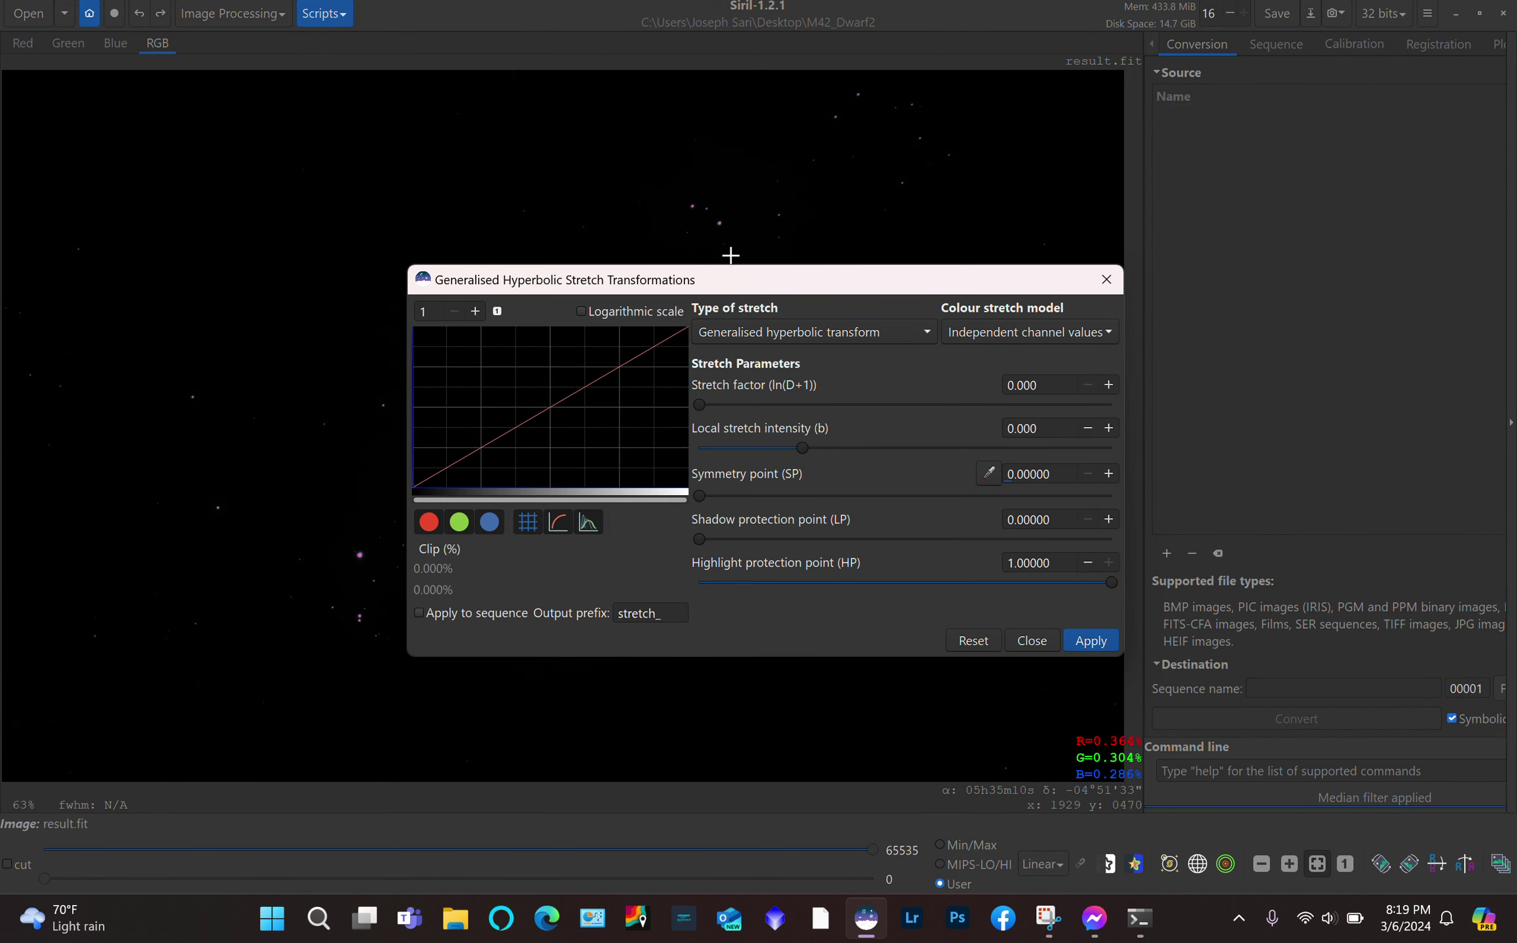
left_click_drag(731, 275, 1101, 457)
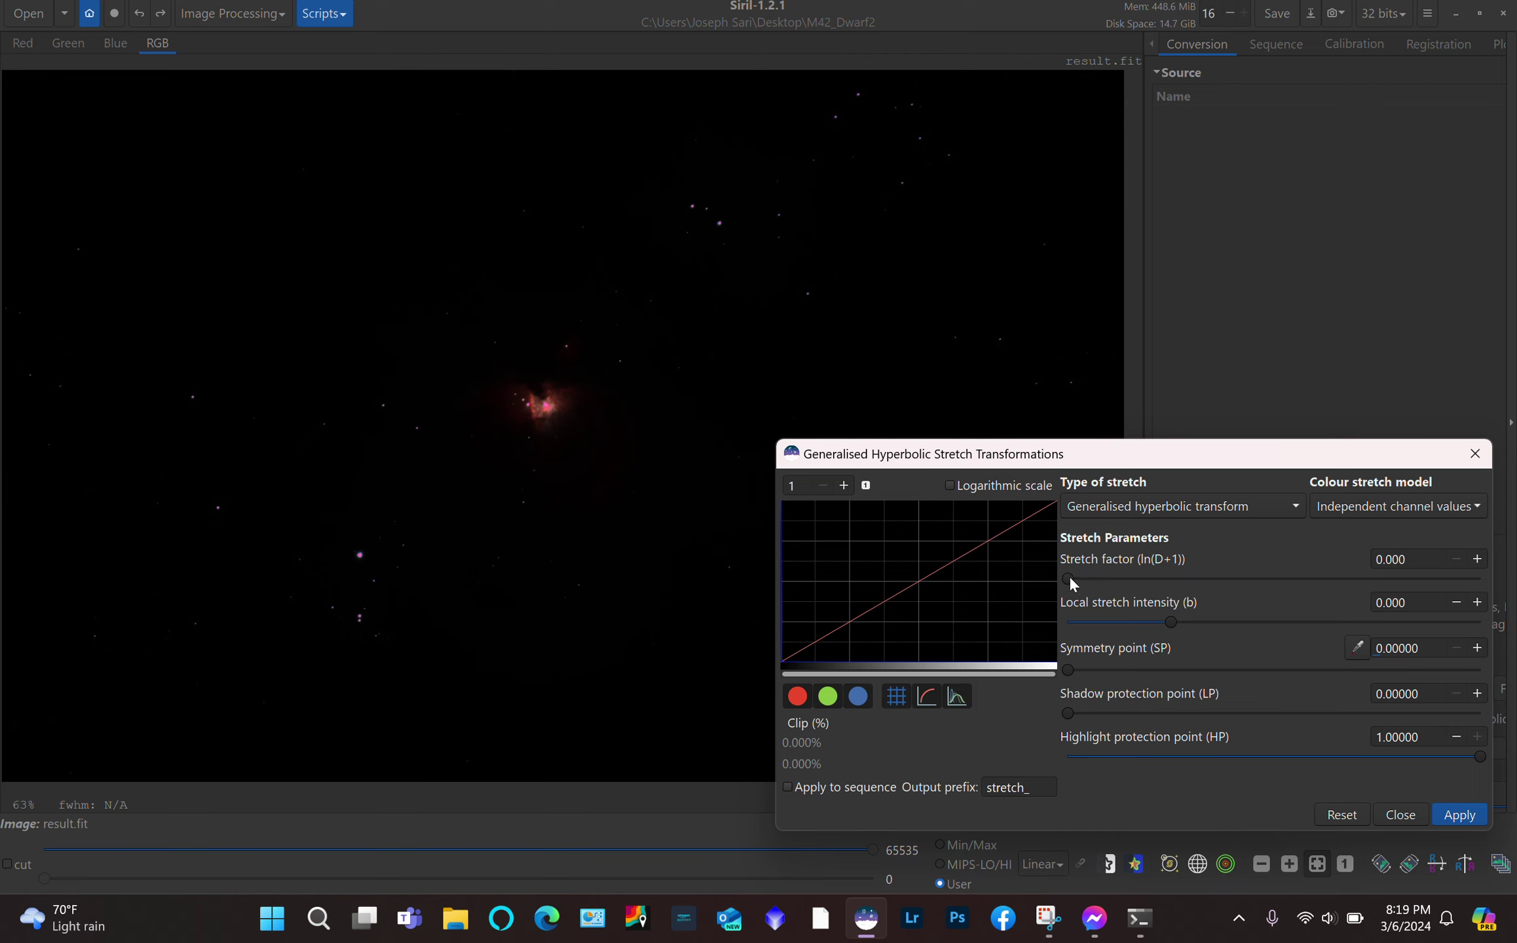
left_click_drag(1070, 577, 1266, 596)
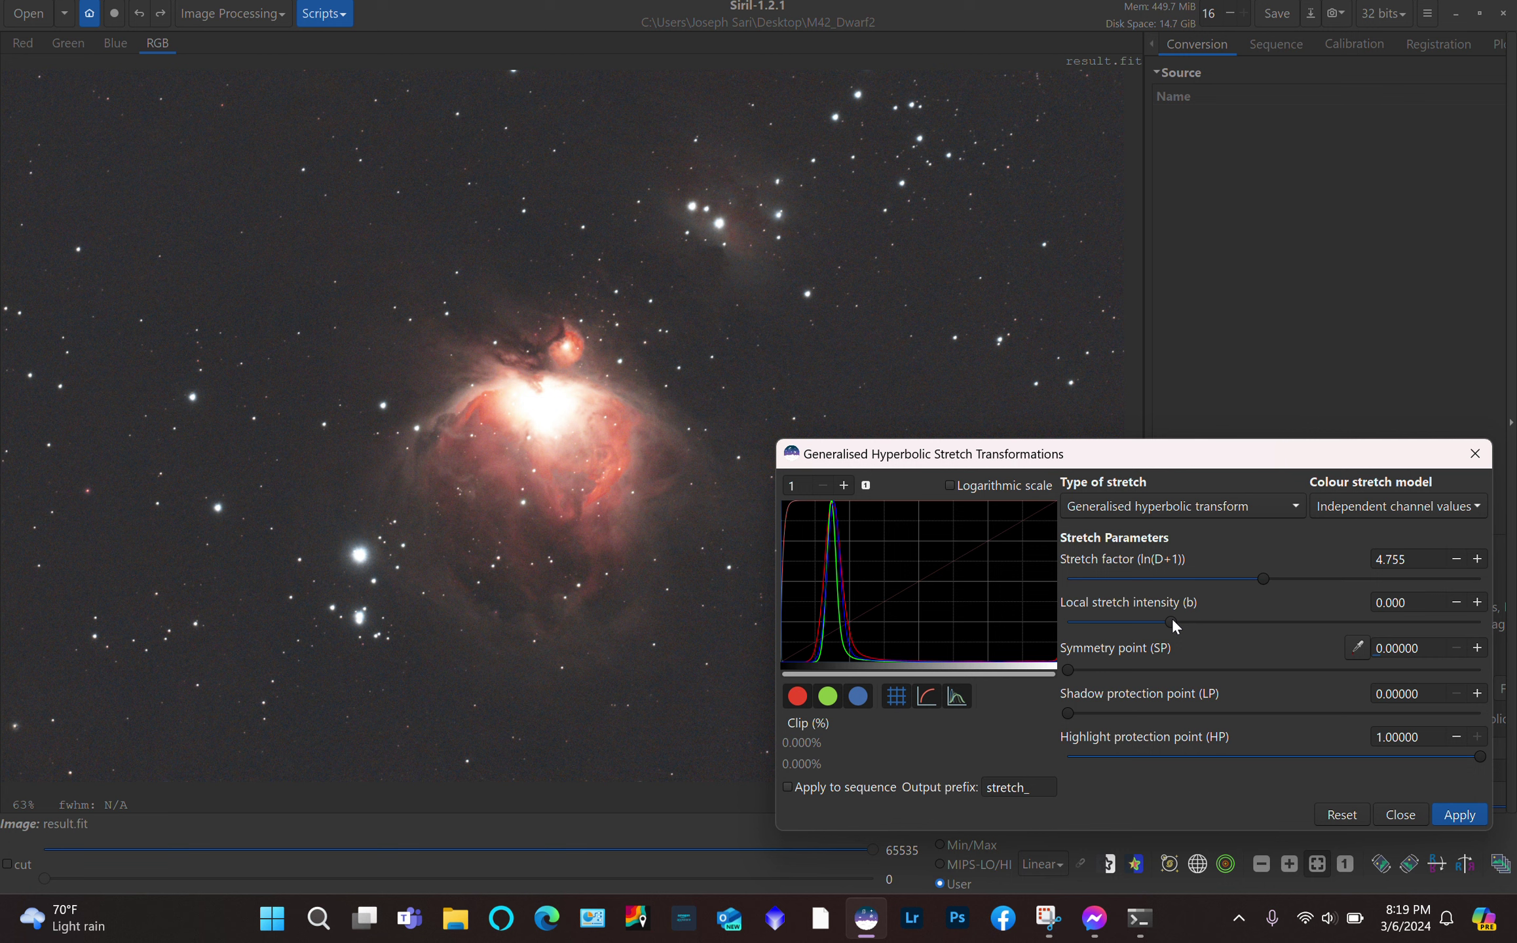
left_click_drag(1172, 619, 1211, 621)
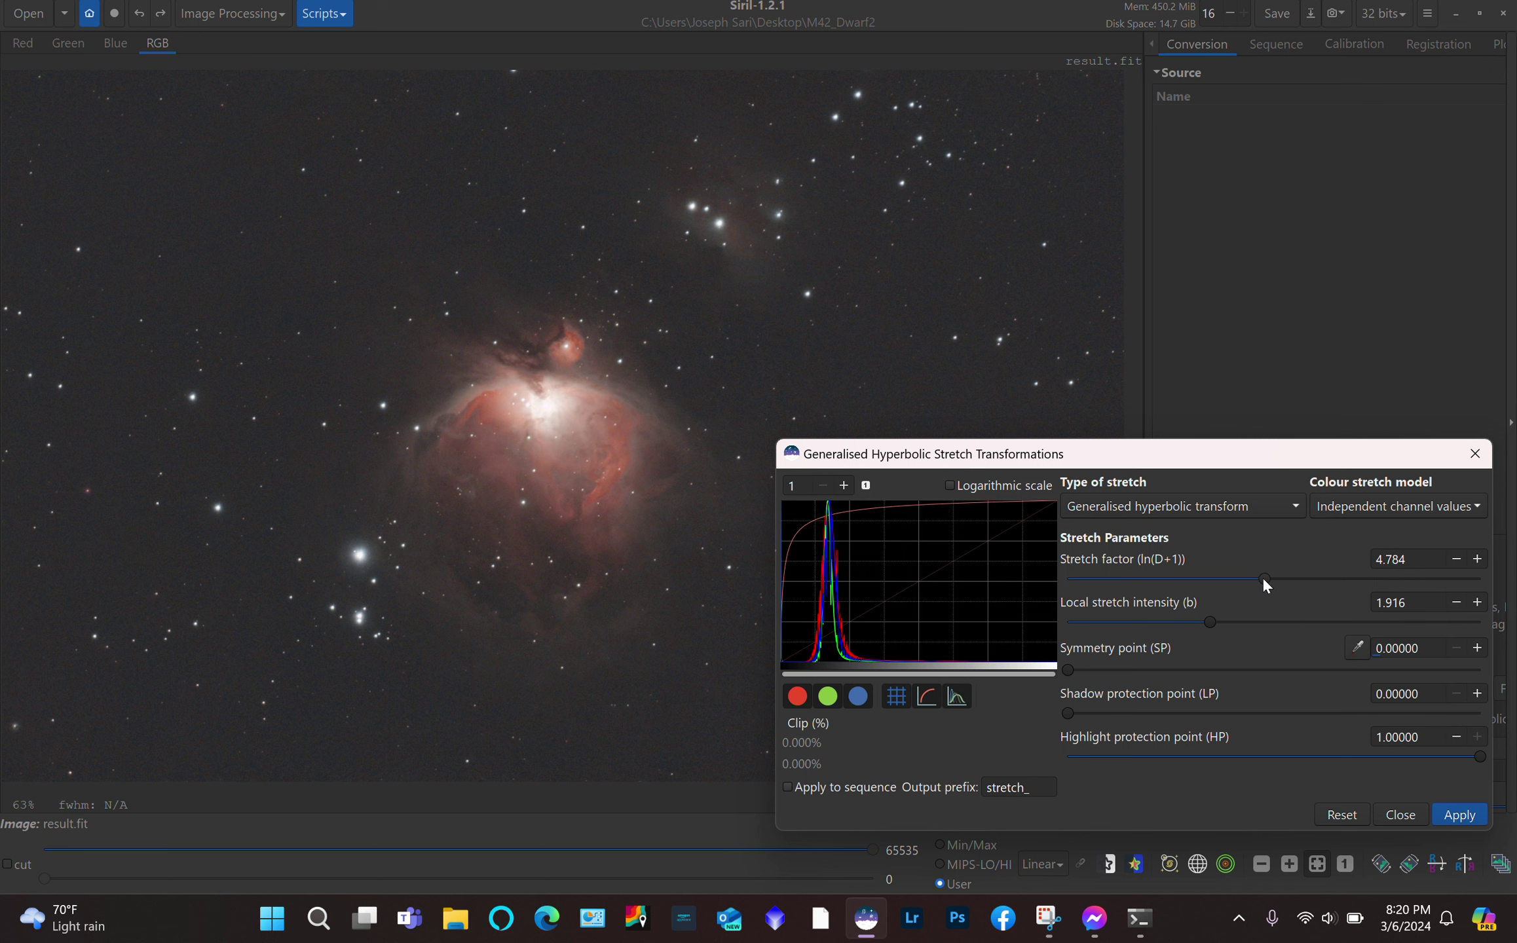
left_click_drag(1263, 579, 1258, 578)
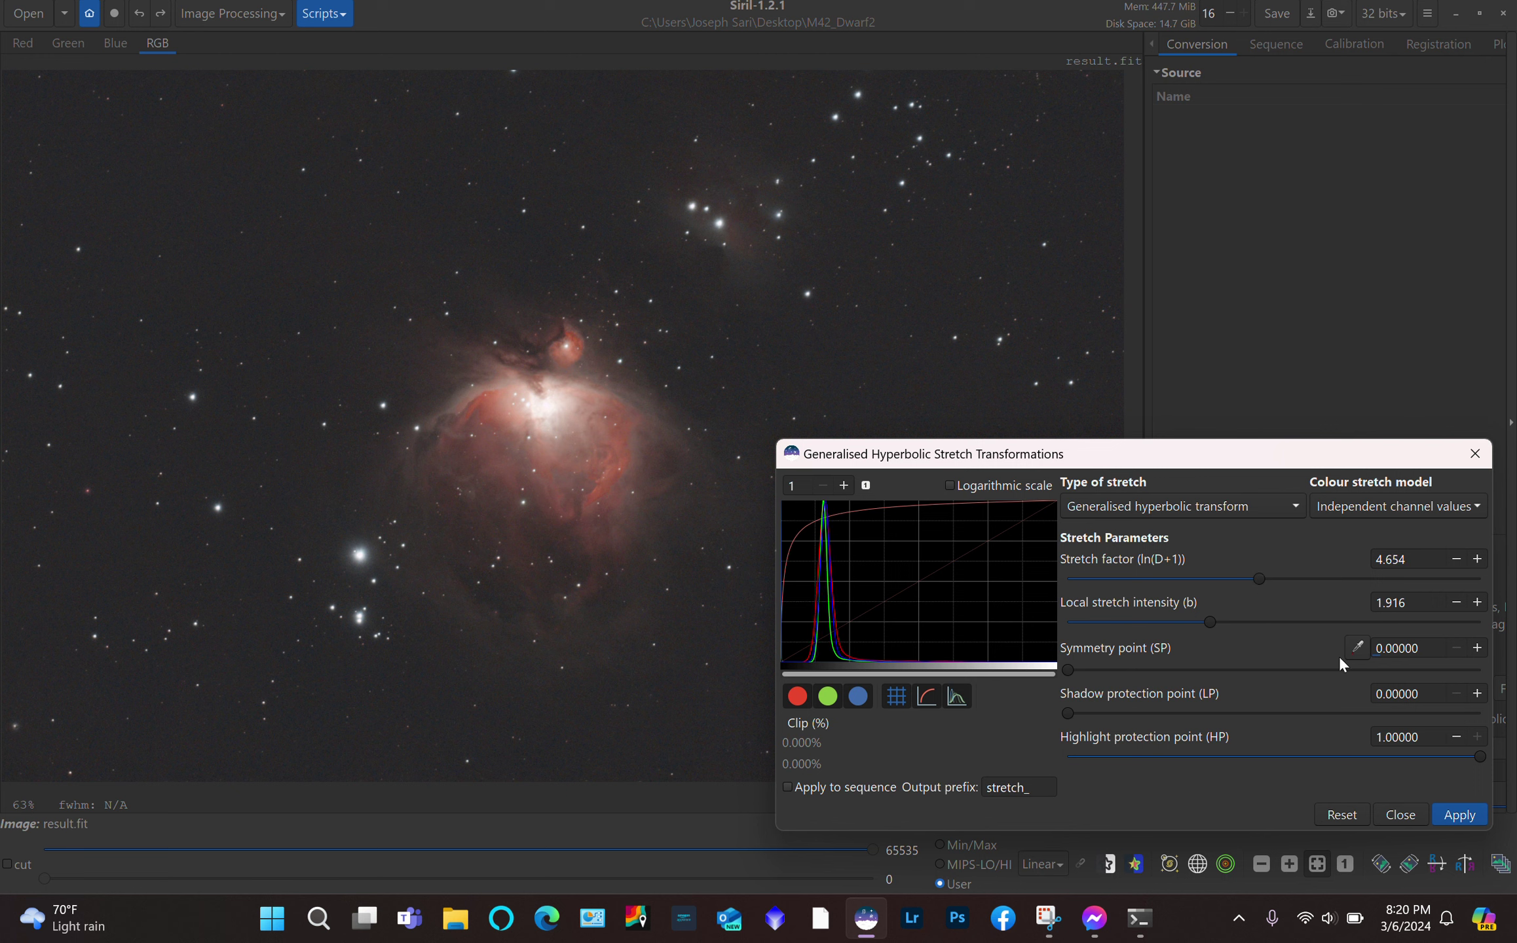
Set the symmetry point and the shadow protection point to 0.00200 each, and apply the hyperbolic stretch
left_click(1476, 648)
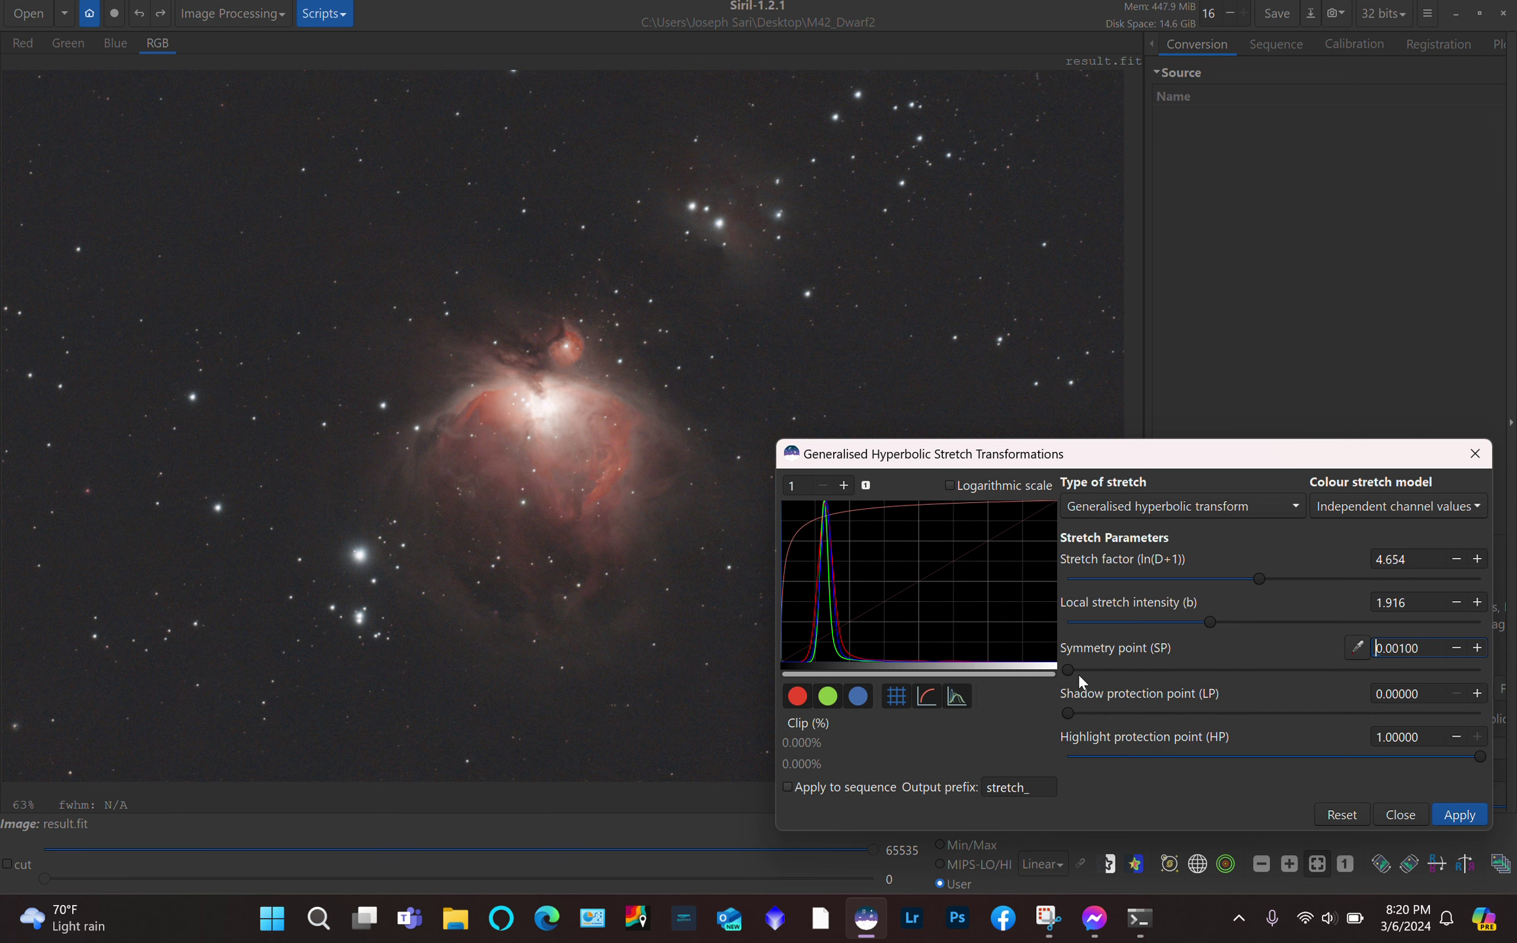
left_click_drag(1068, 671, 1080, 672)
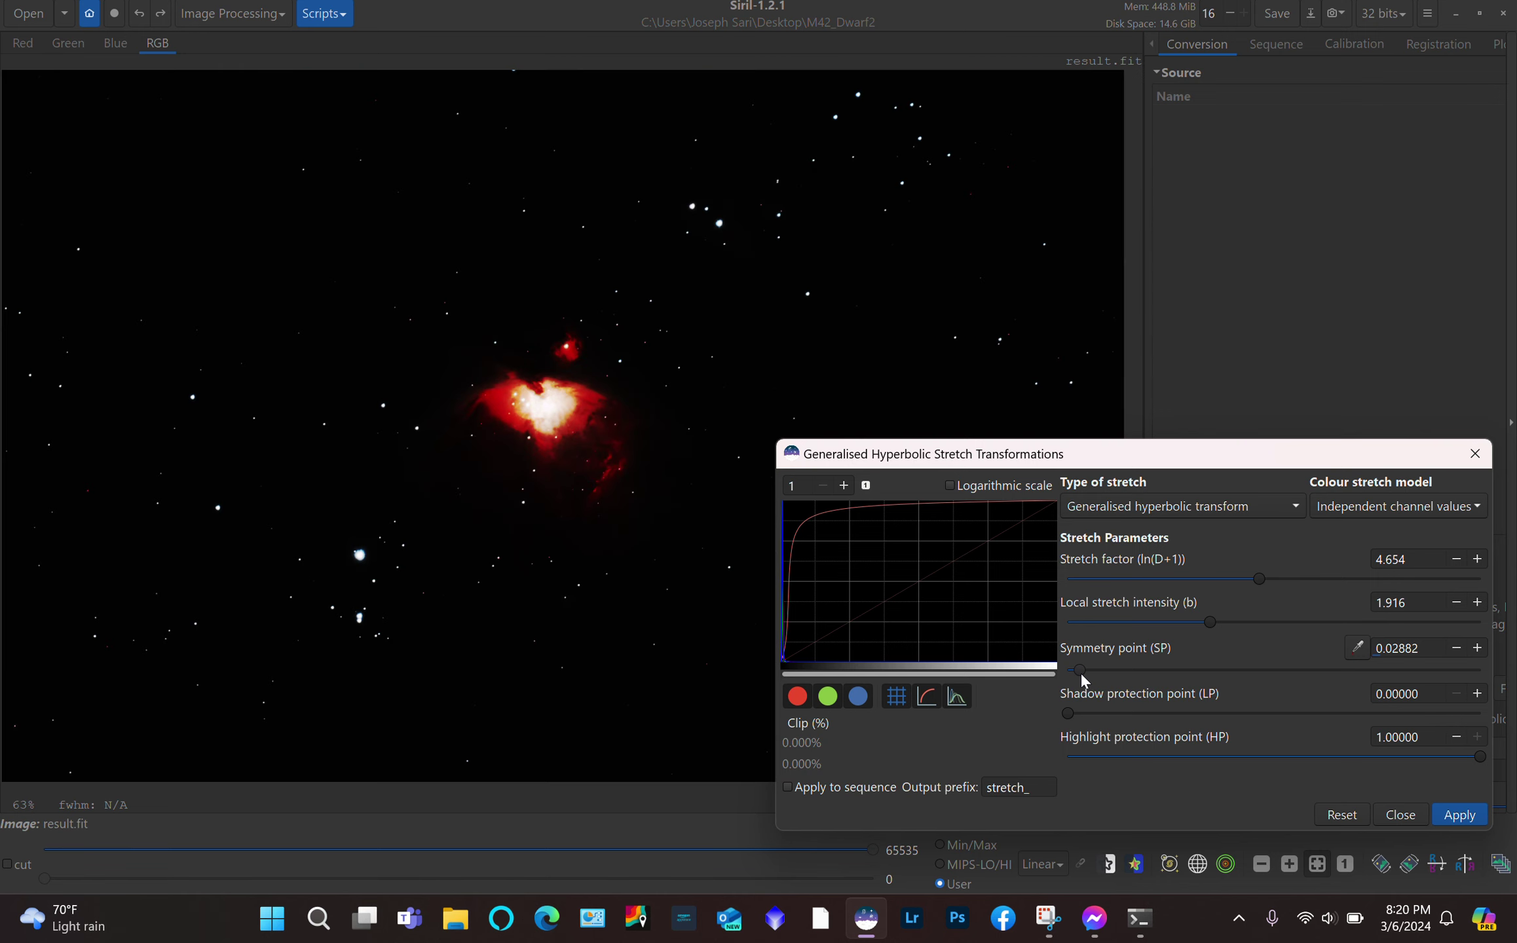
left_click_drag(1081, 673, 1054, 675)
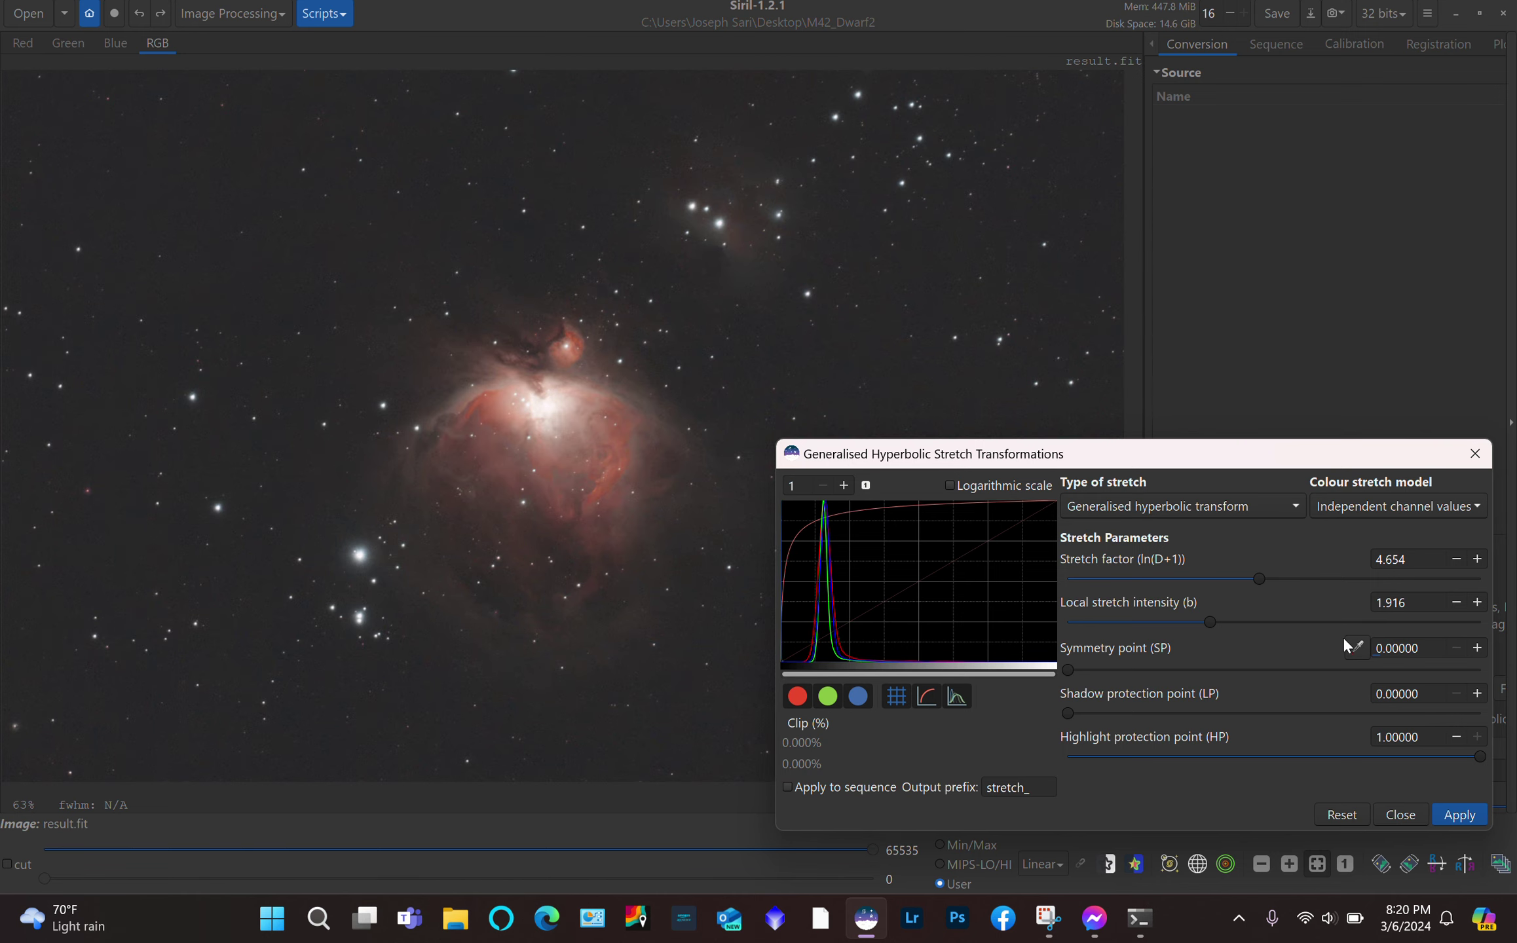
left_click(1477, 648)
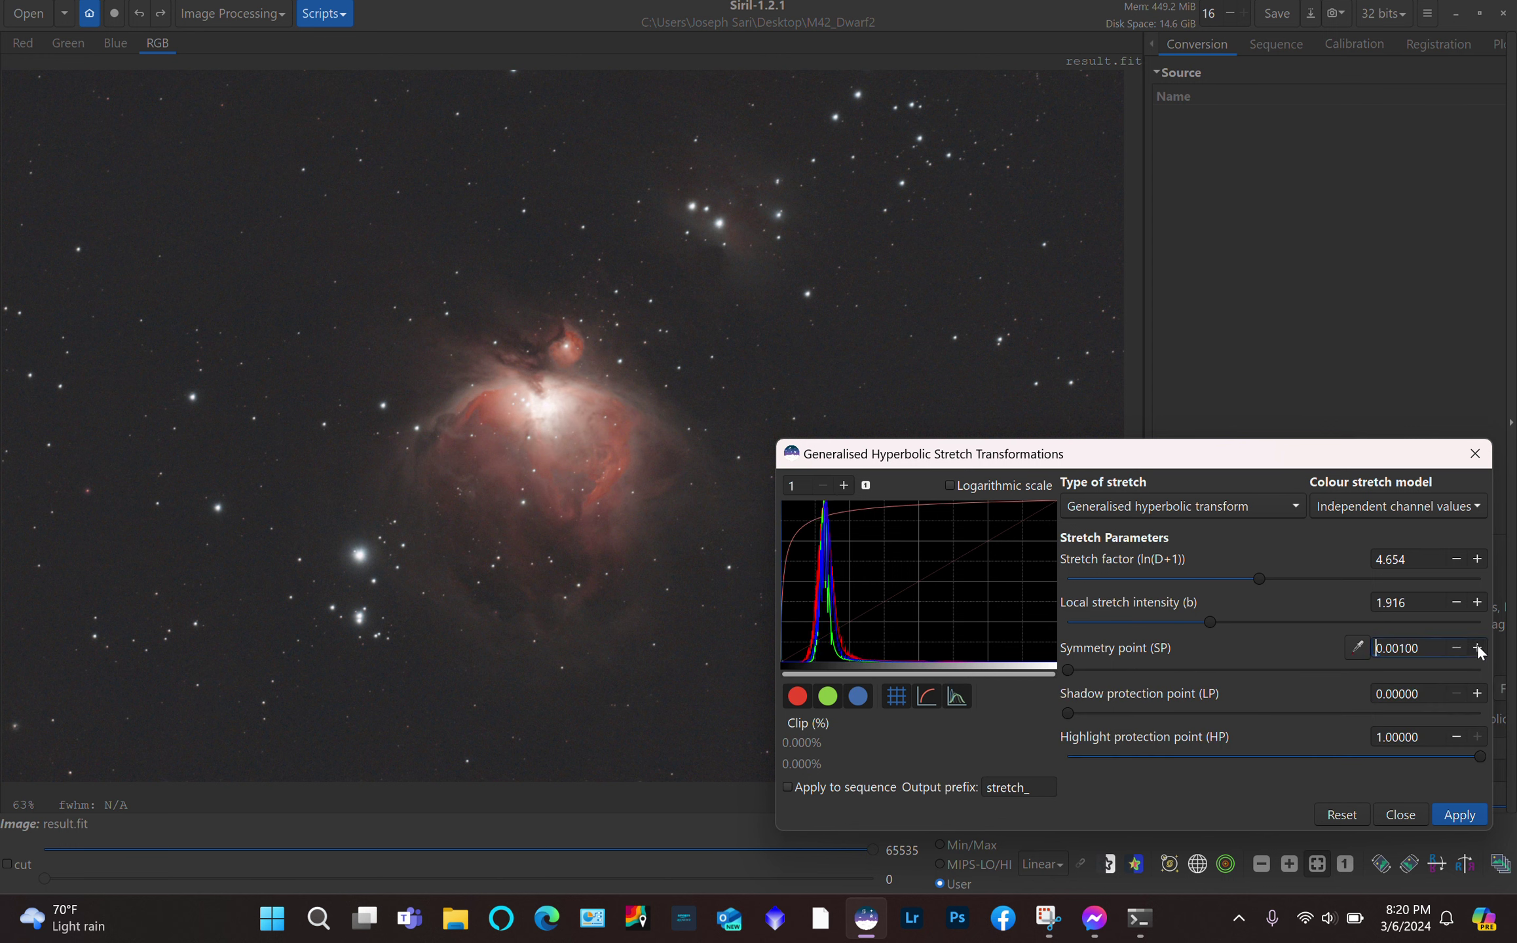
left_click(1478, 649)
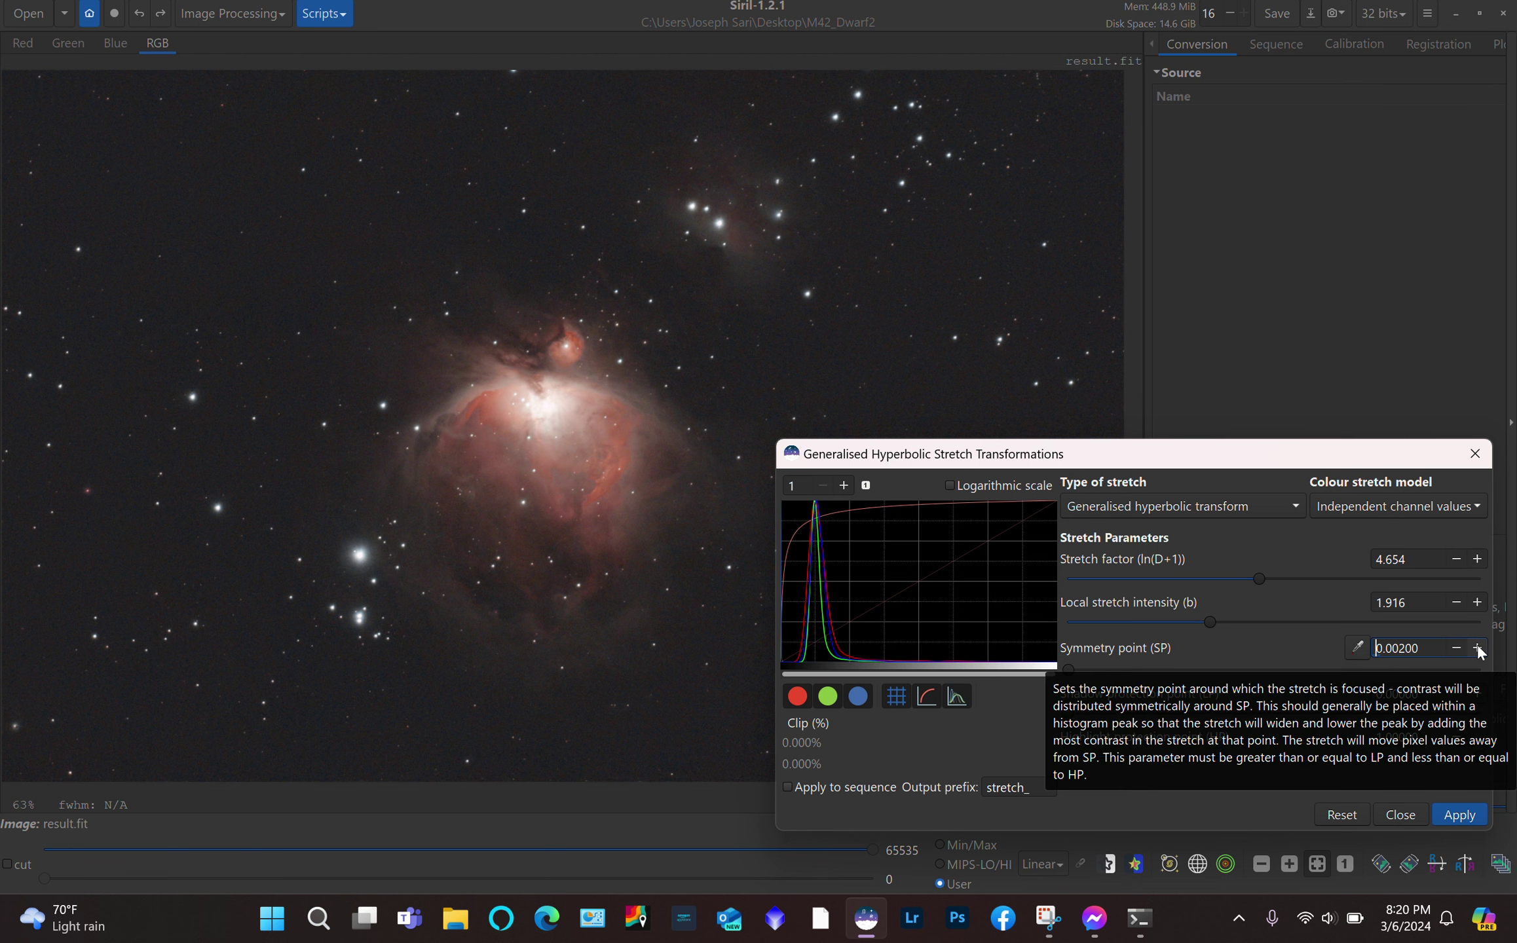
left_click(1478, 648)
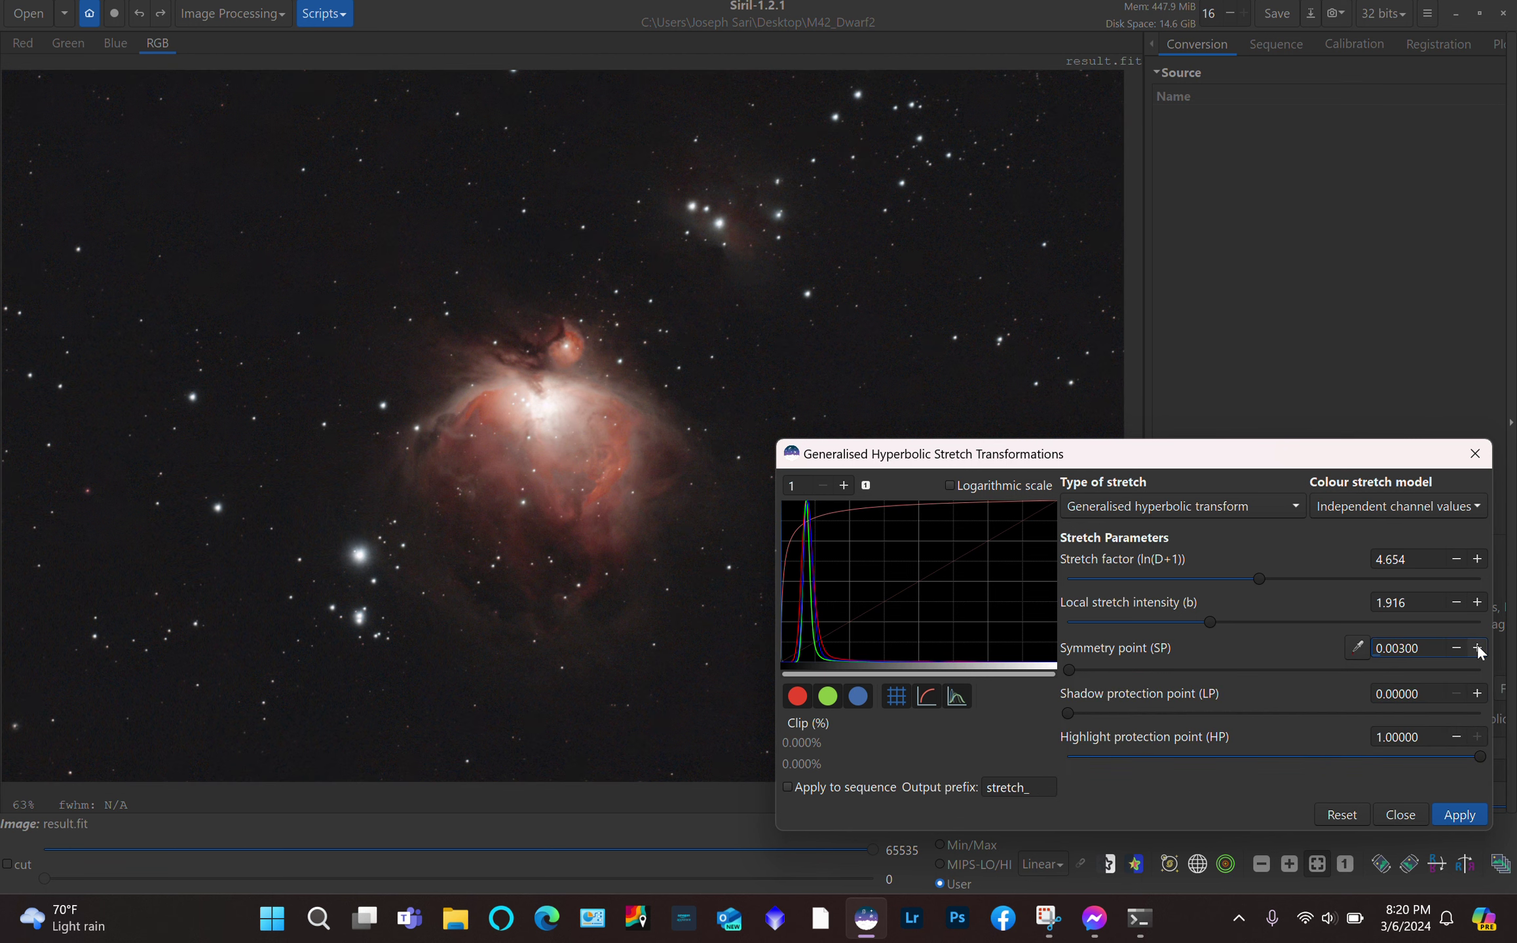
left_click(1456, 648)
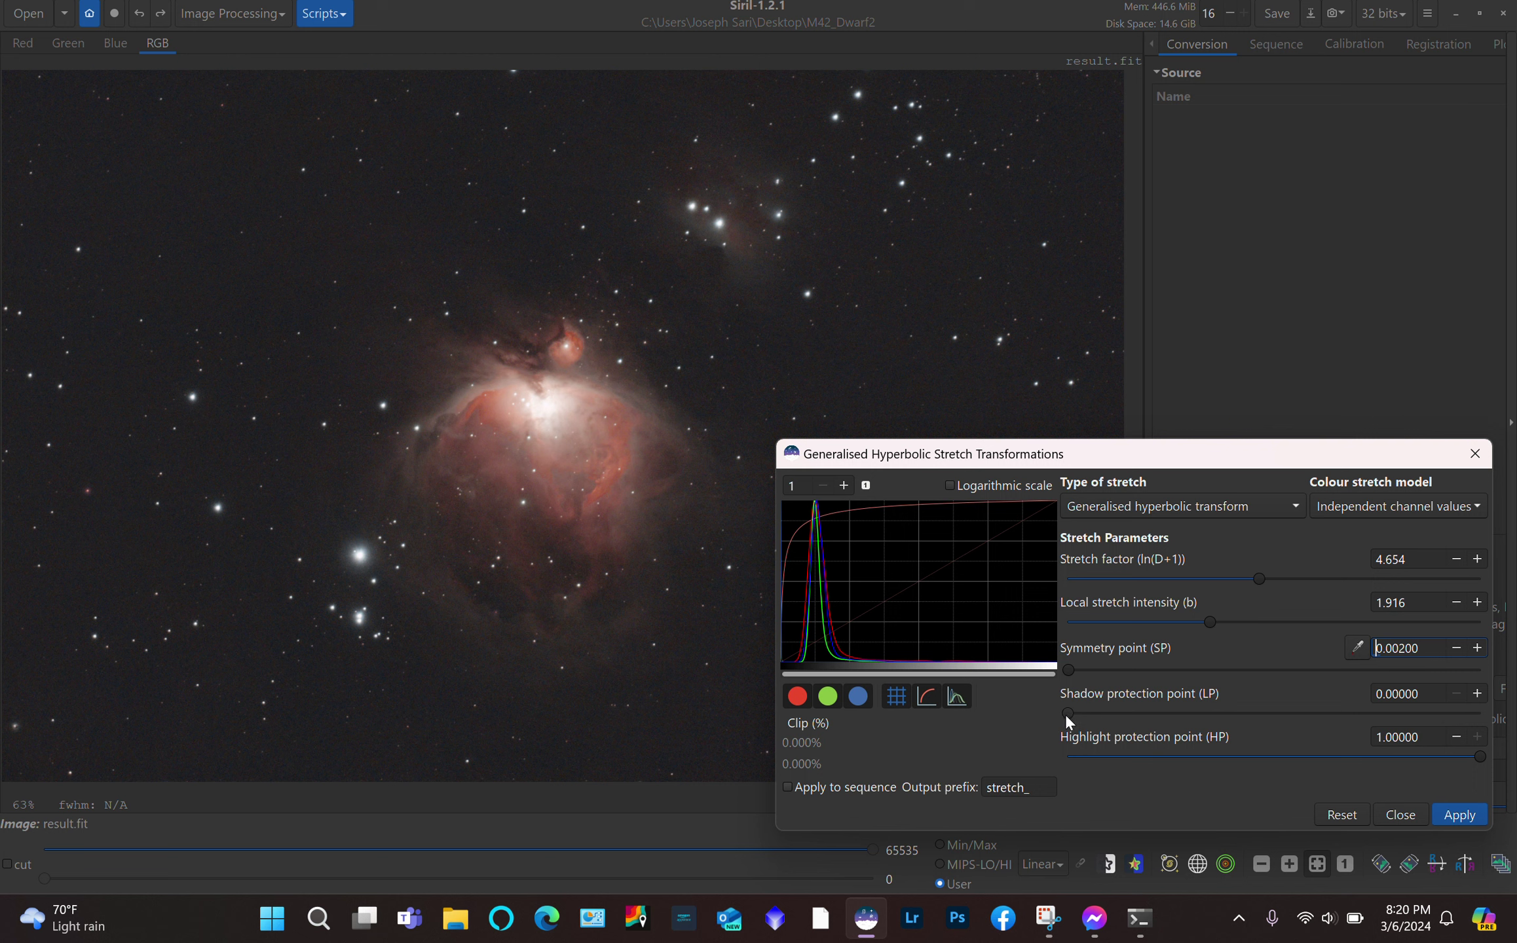
left_click_drag(1065, 713, 1091, 714)
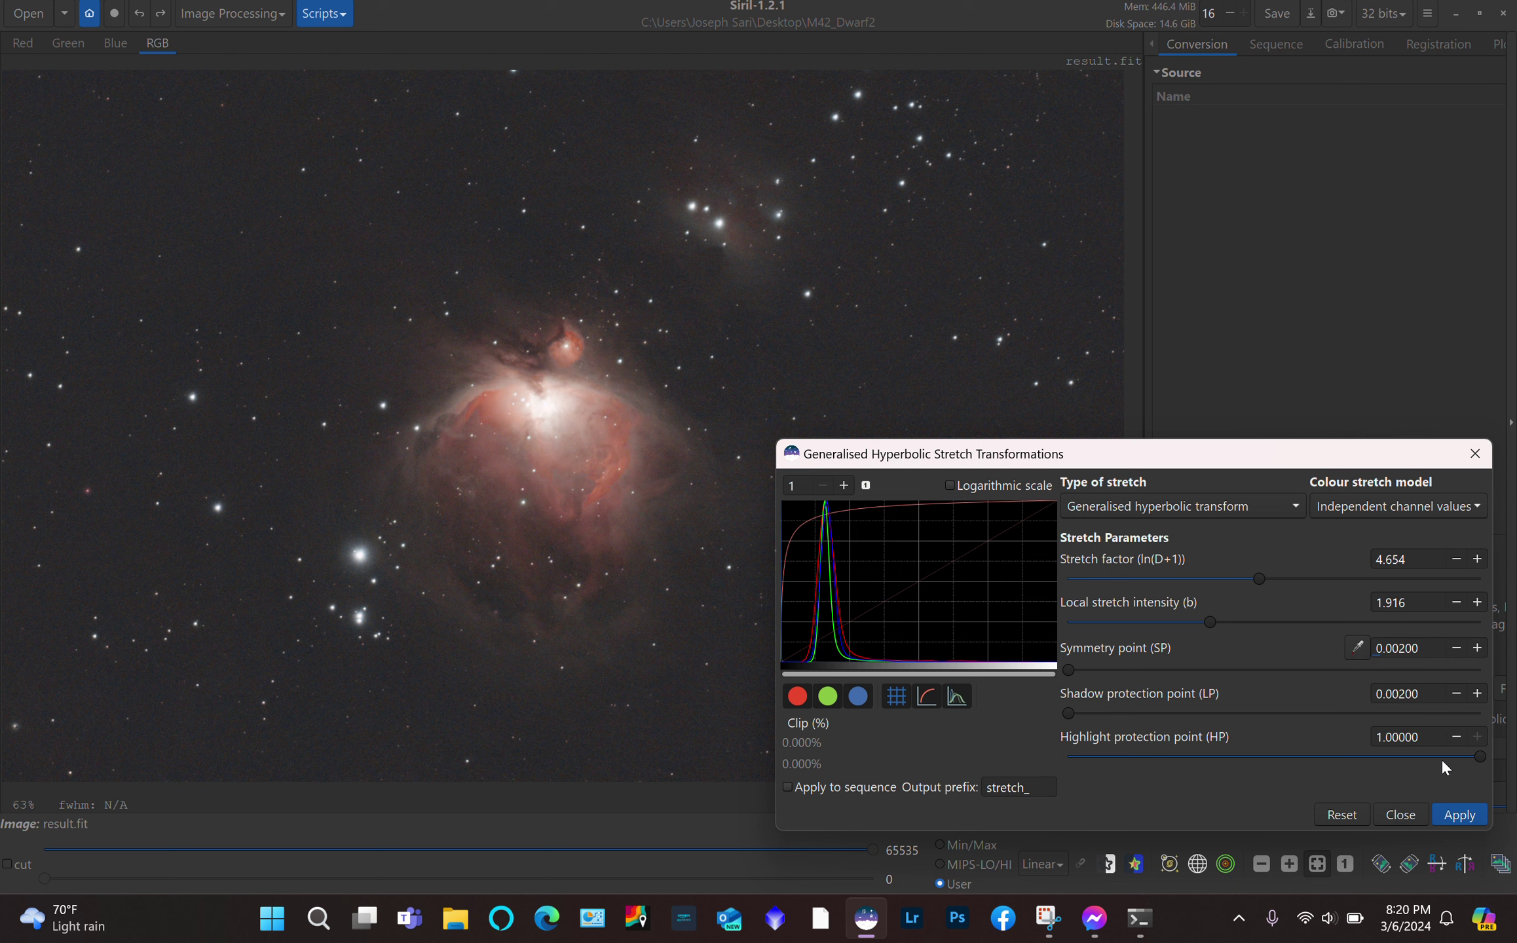
left_click(1458, 818)
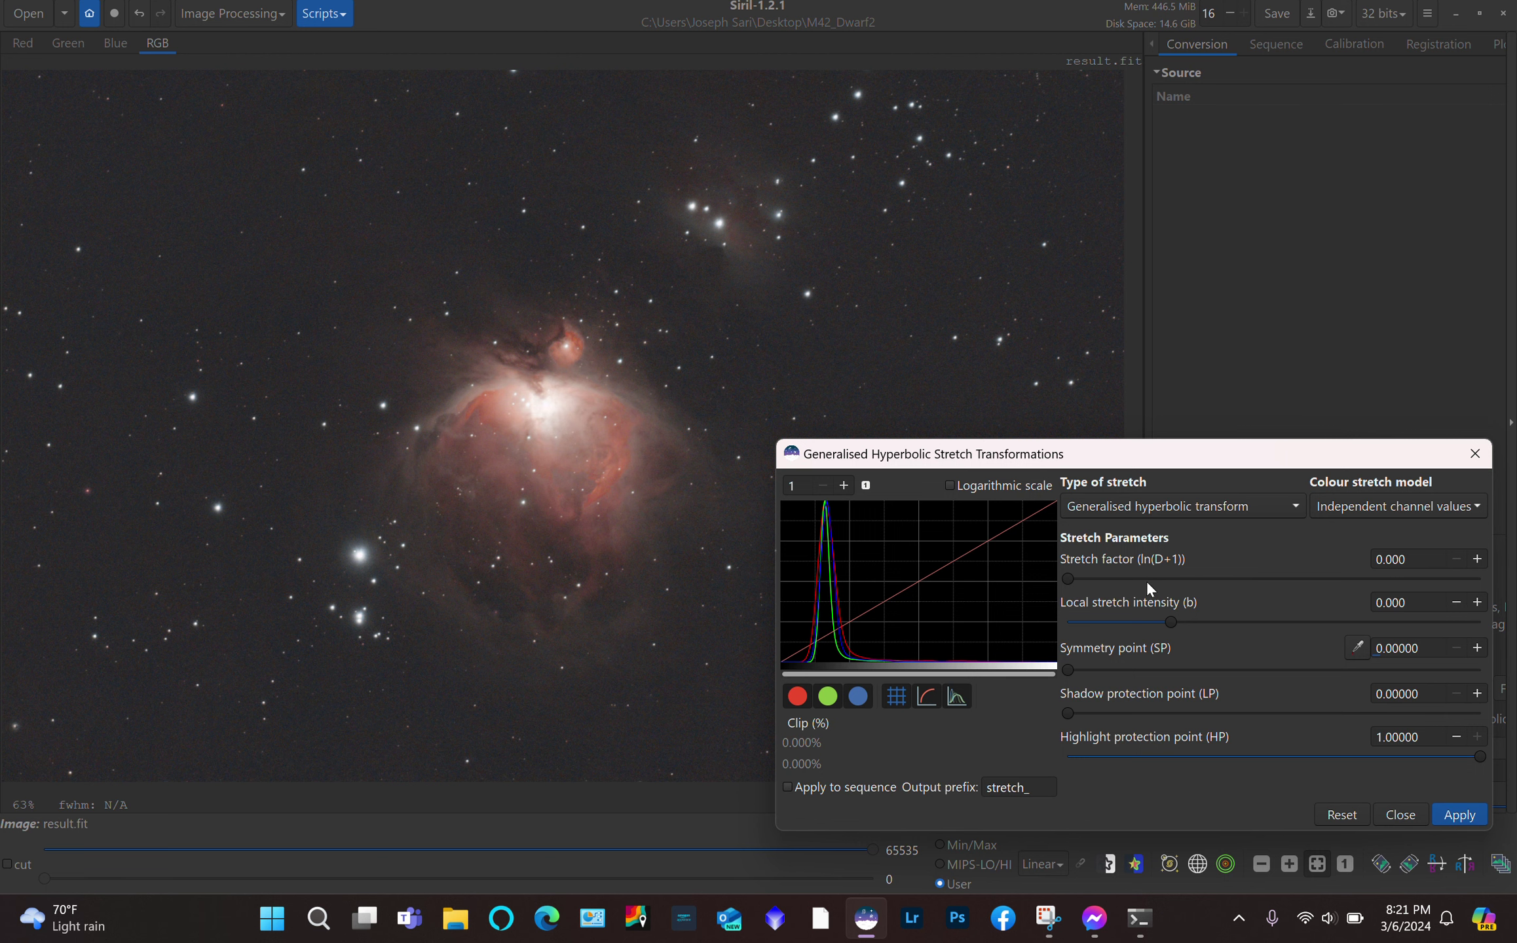
left_click_drag(1067, 575, 1089, 577)
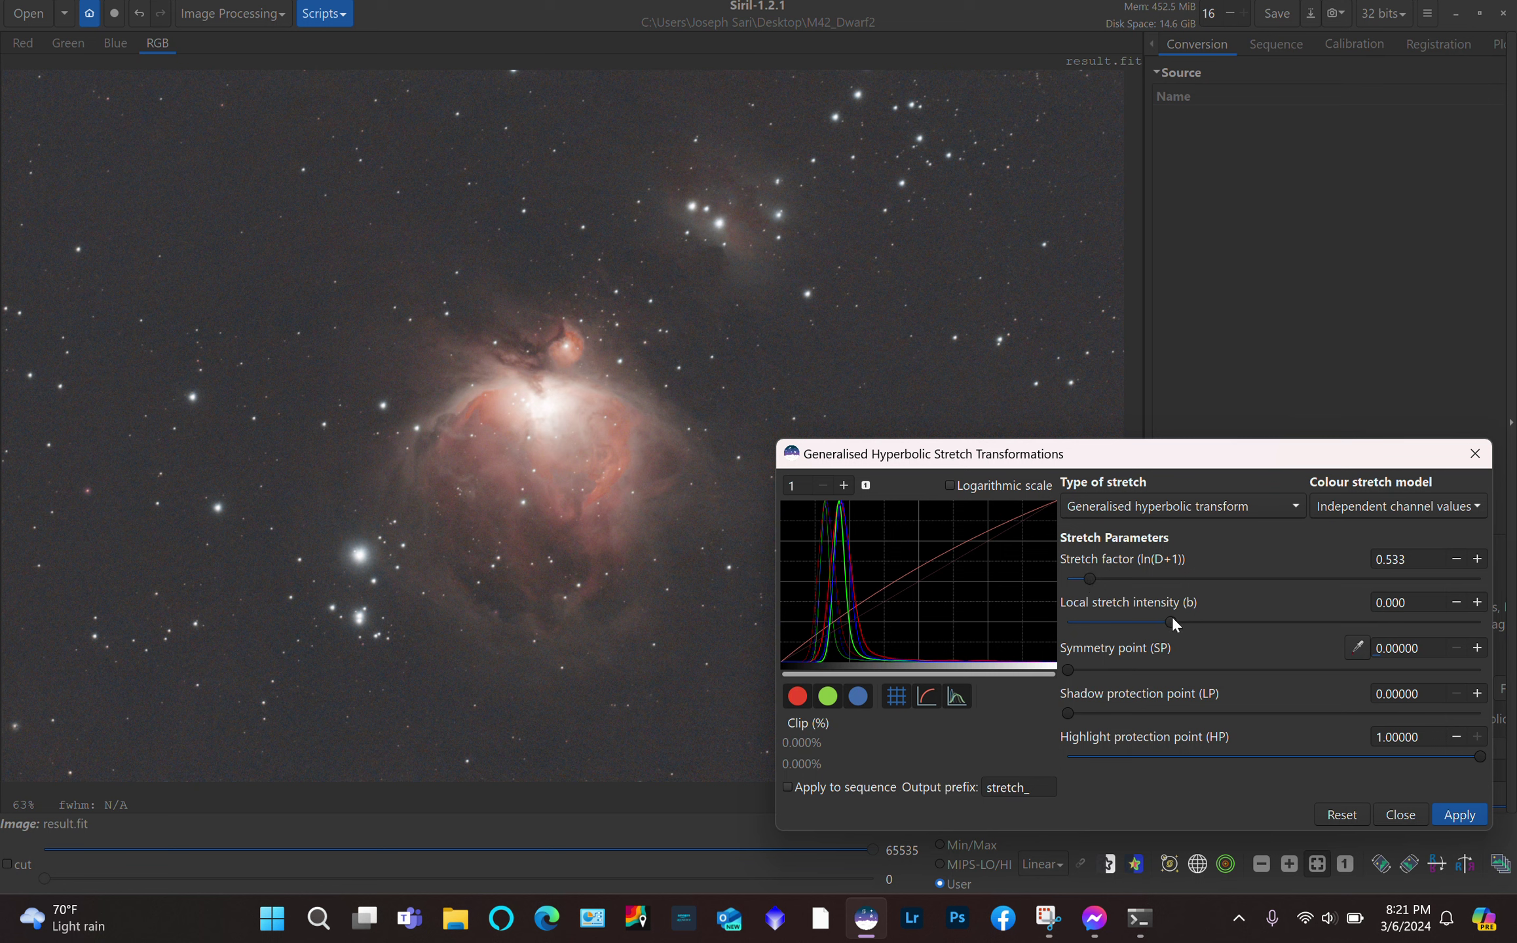
mouse_move(1171, 616)
left_mouse_down()
mouse_move(1105, 618)
mouse_move(1201, 619)
mouse_move(1187, 622)
left_mouse_up()
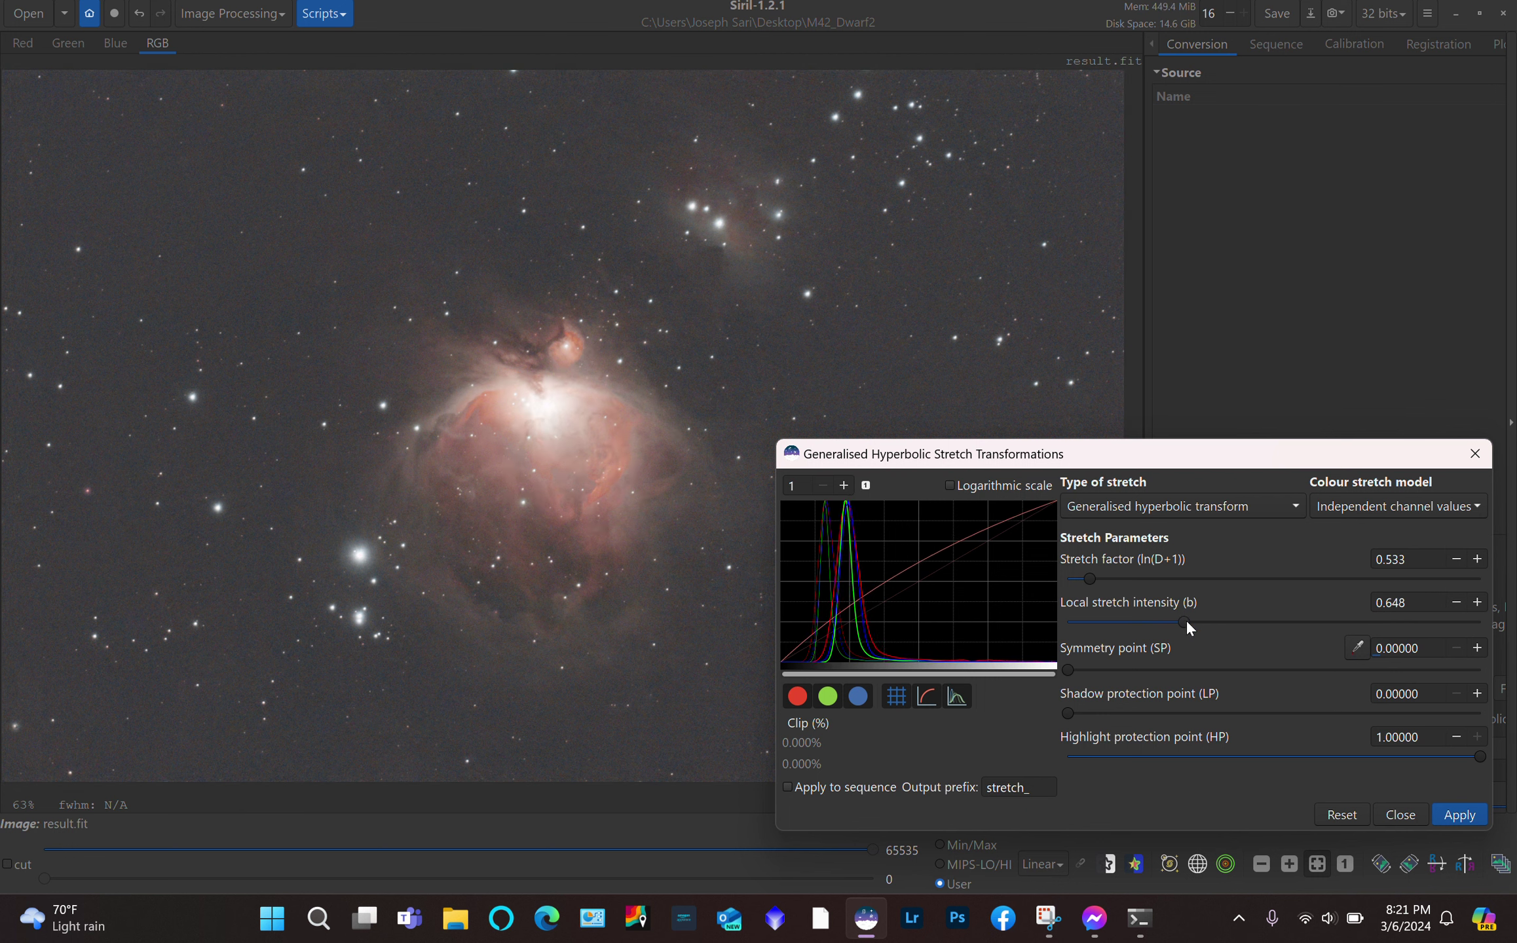
left_click(1478, 648)
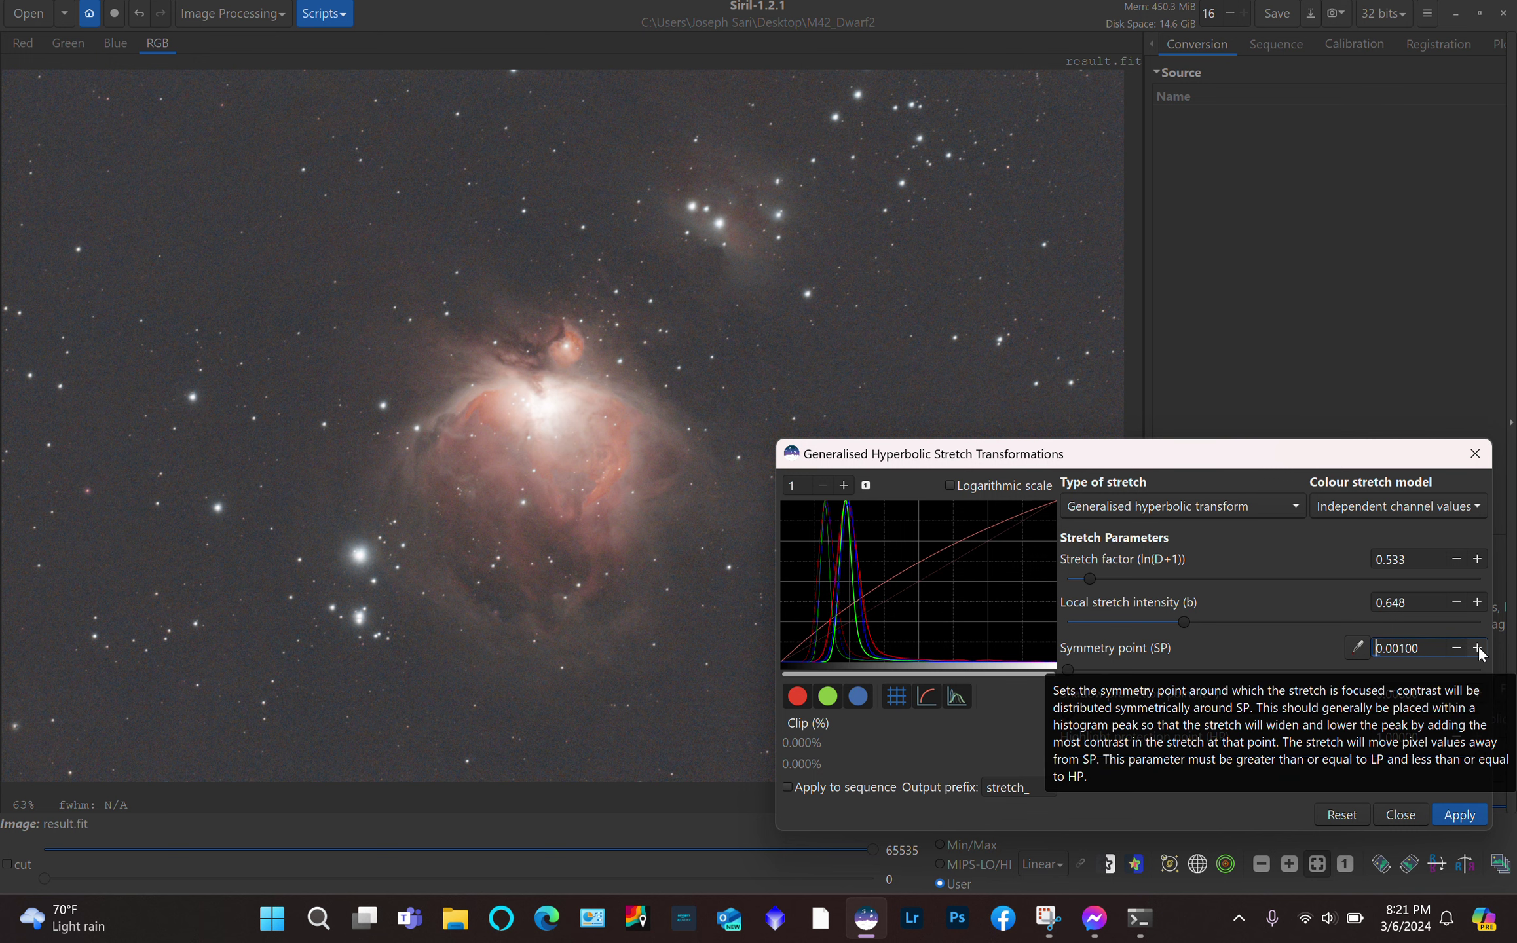
left_click(1478, 648)
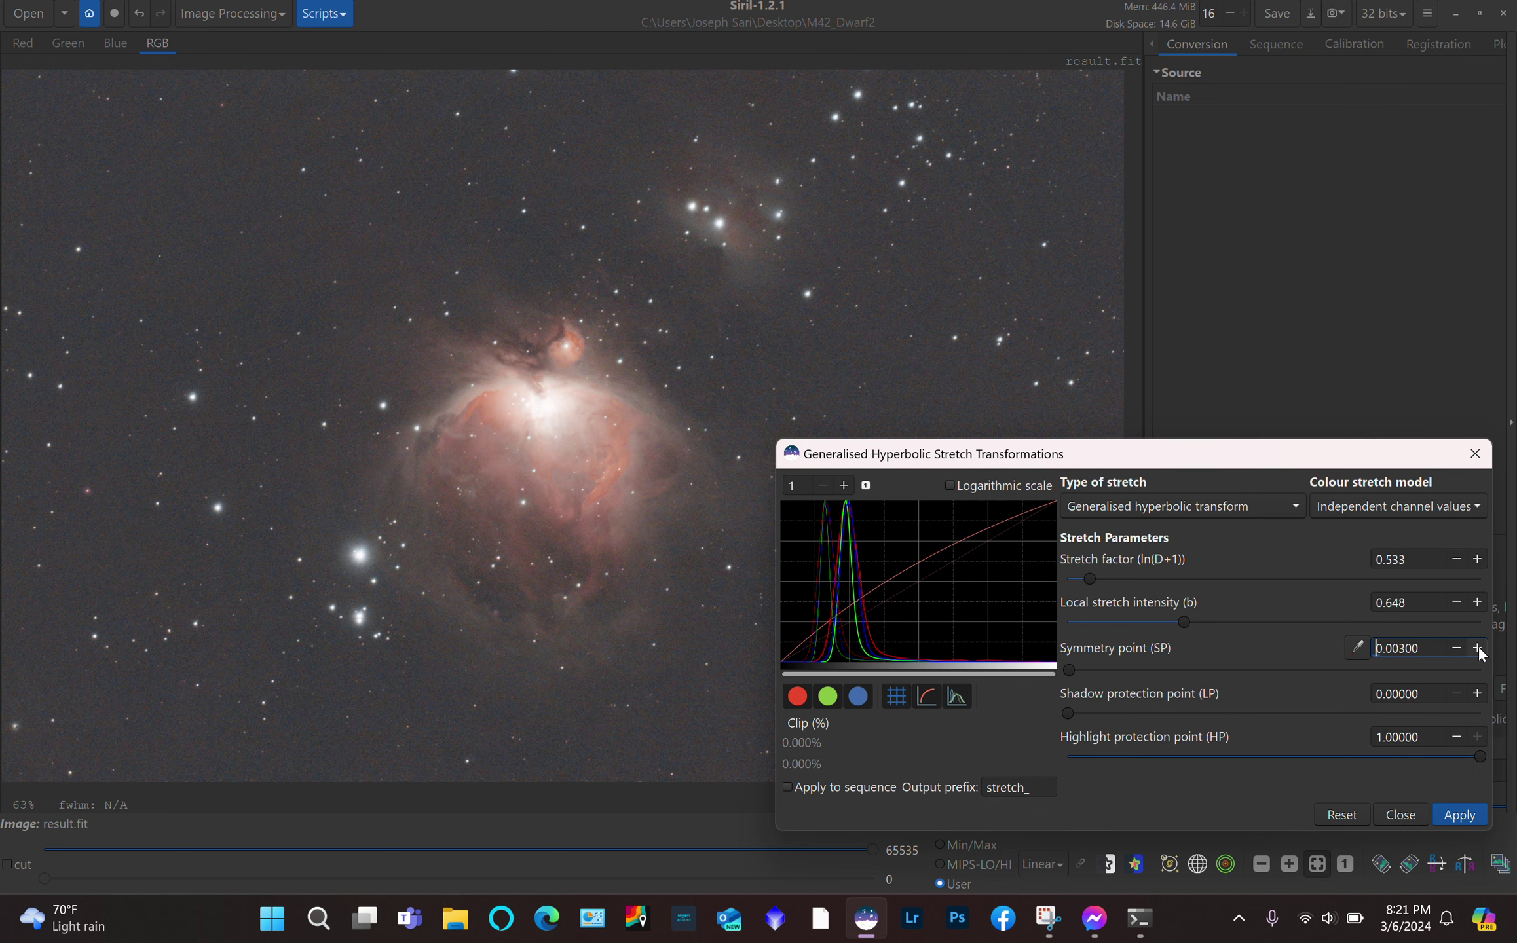
left_click(1477, 648)
left_click(1477, 649)
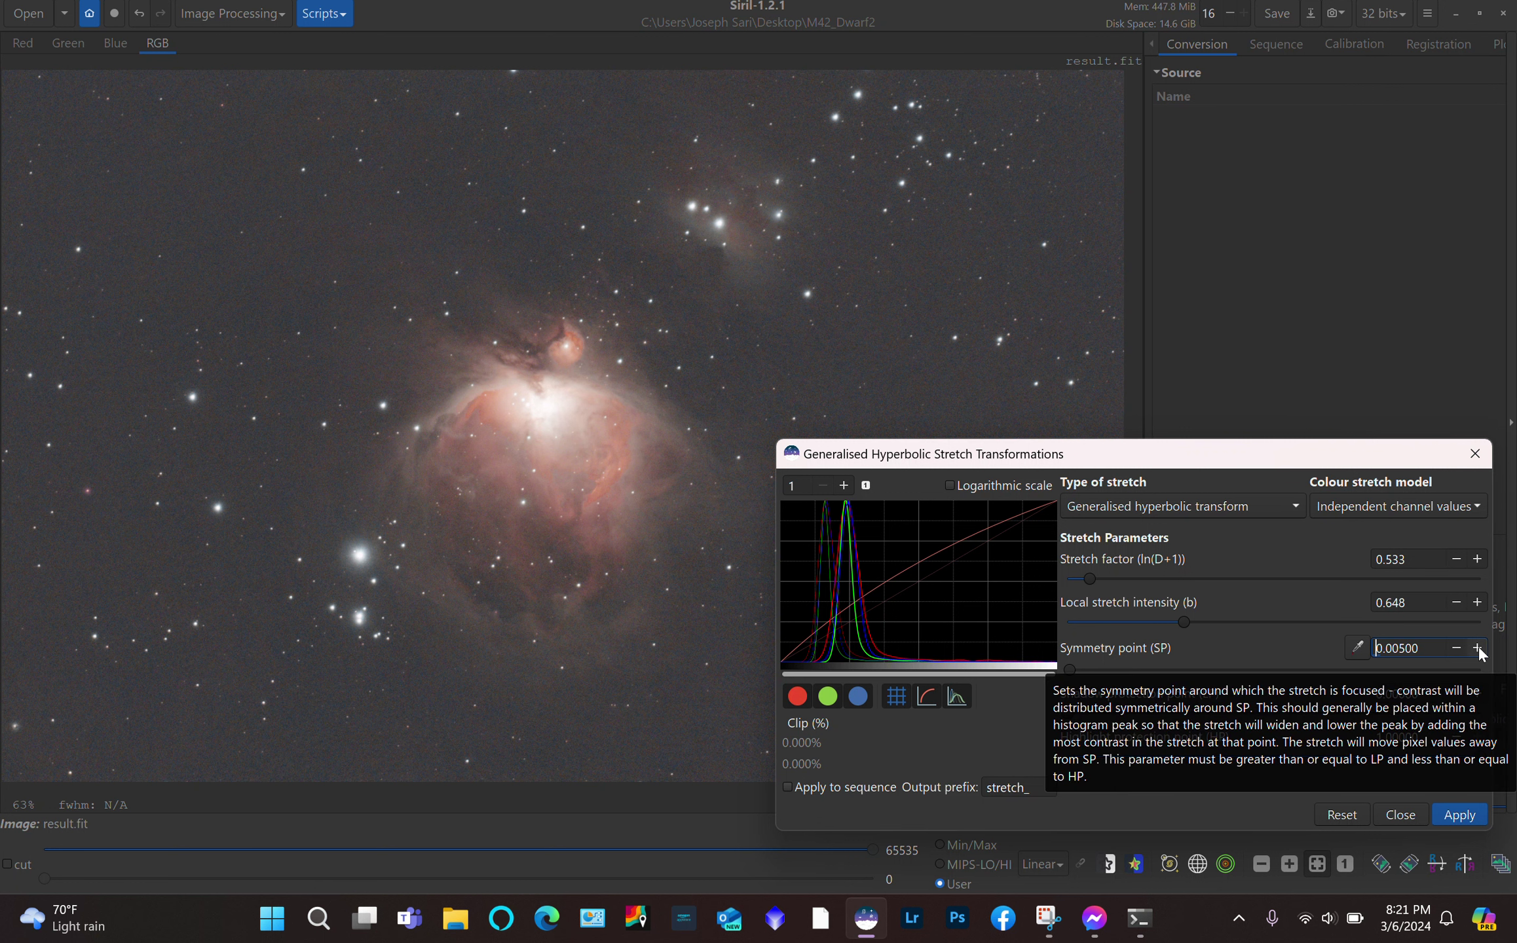
left_click(1477, 649)
left_click(1477, 648)
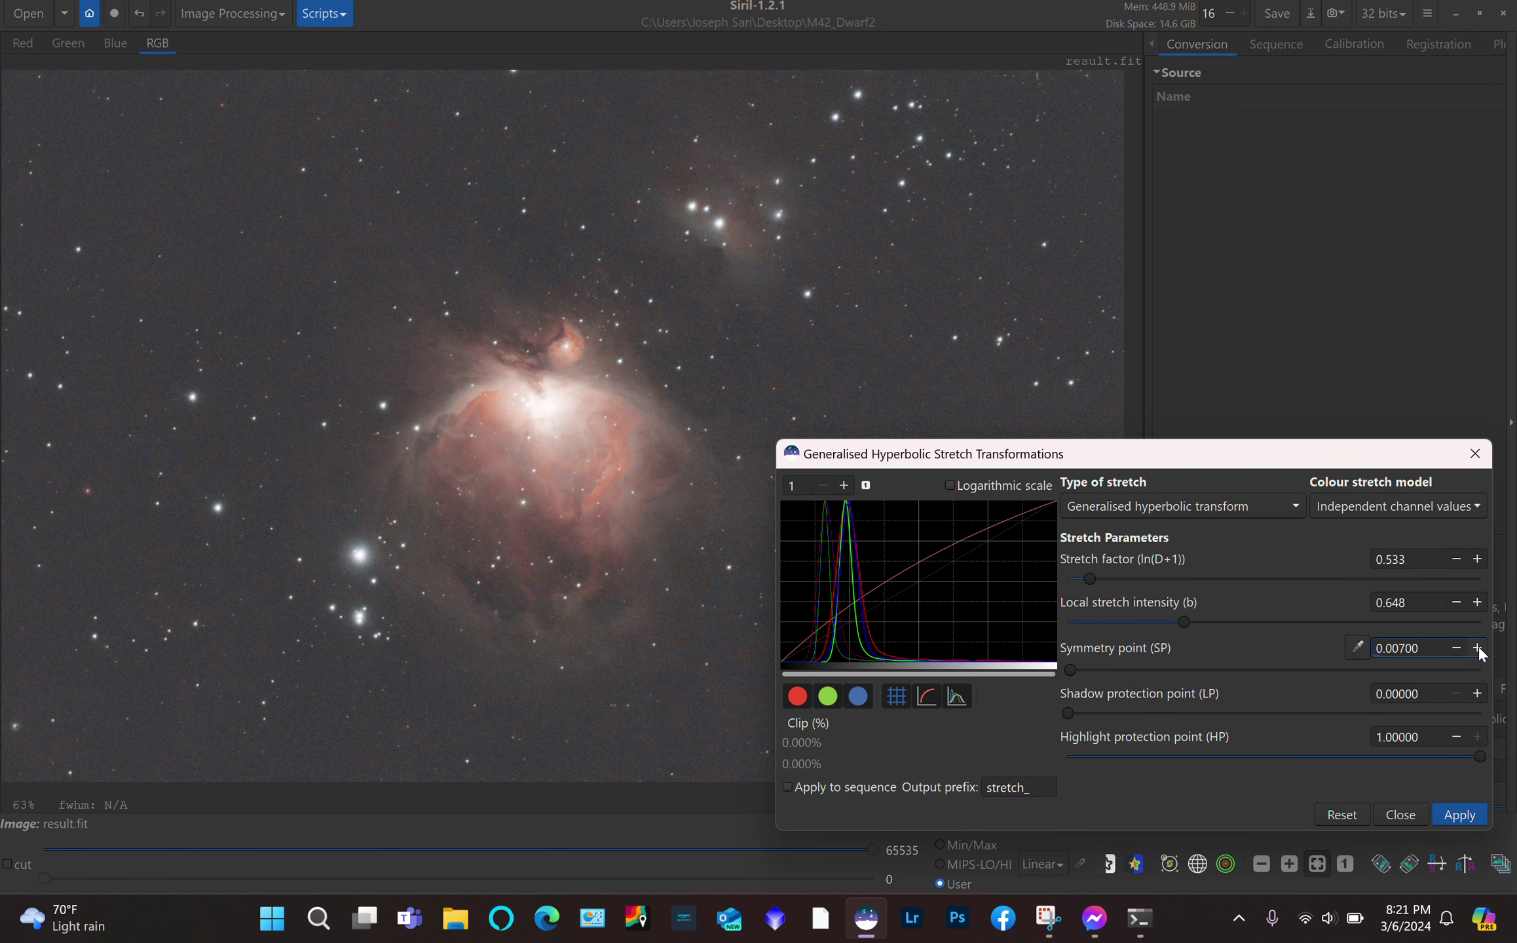
left_click(1478, 649)
left_click(1478, 649)
left_click(1342, 814)
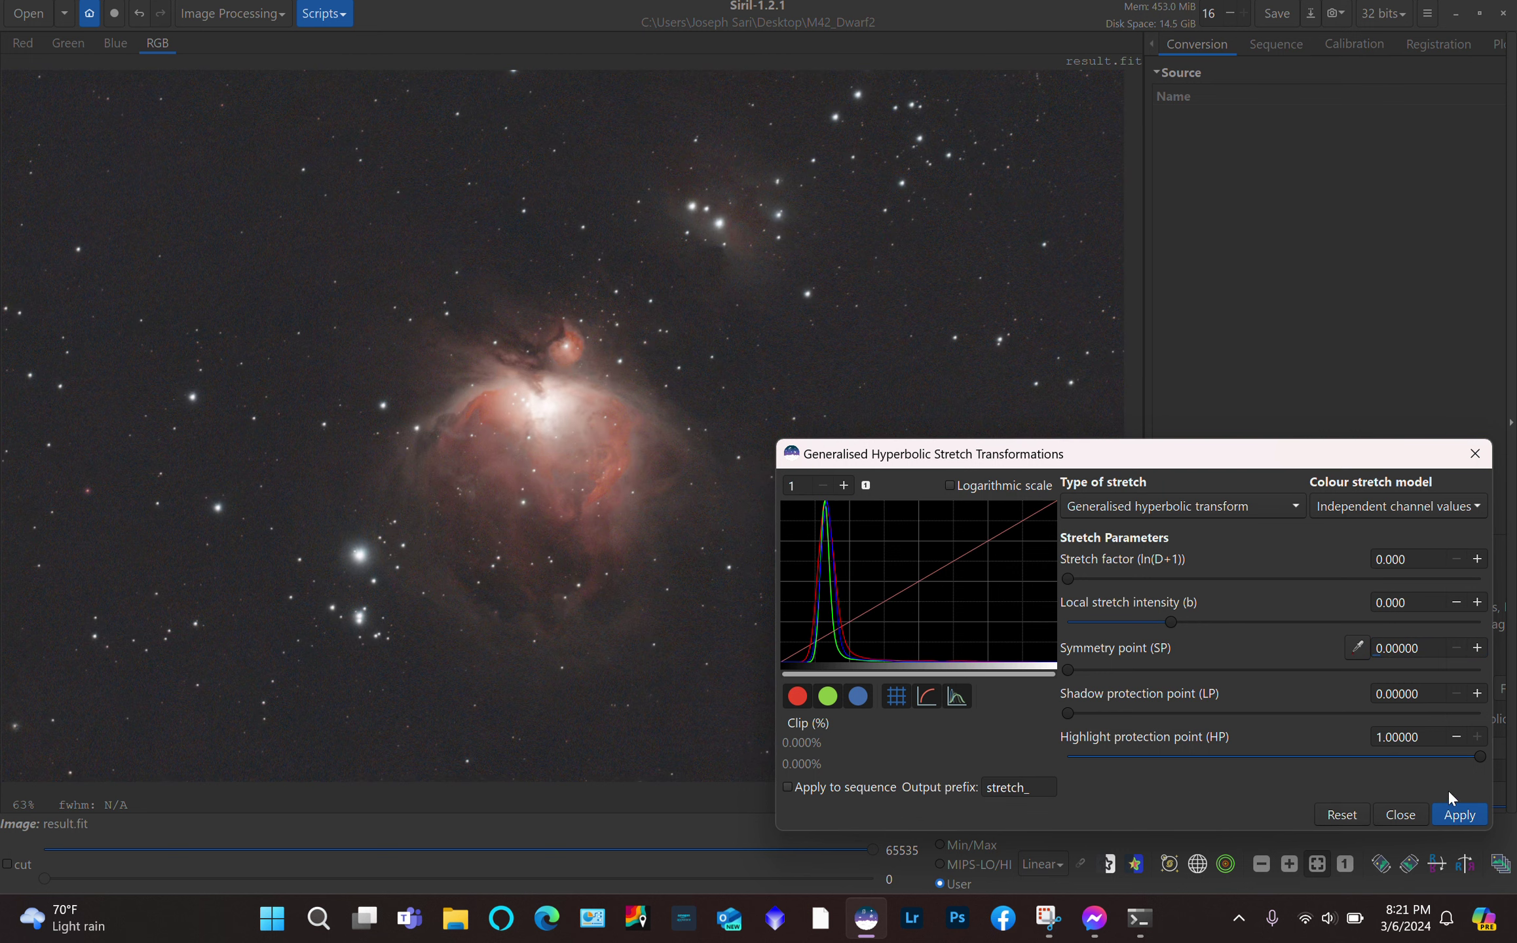
left_click(1400, 814)
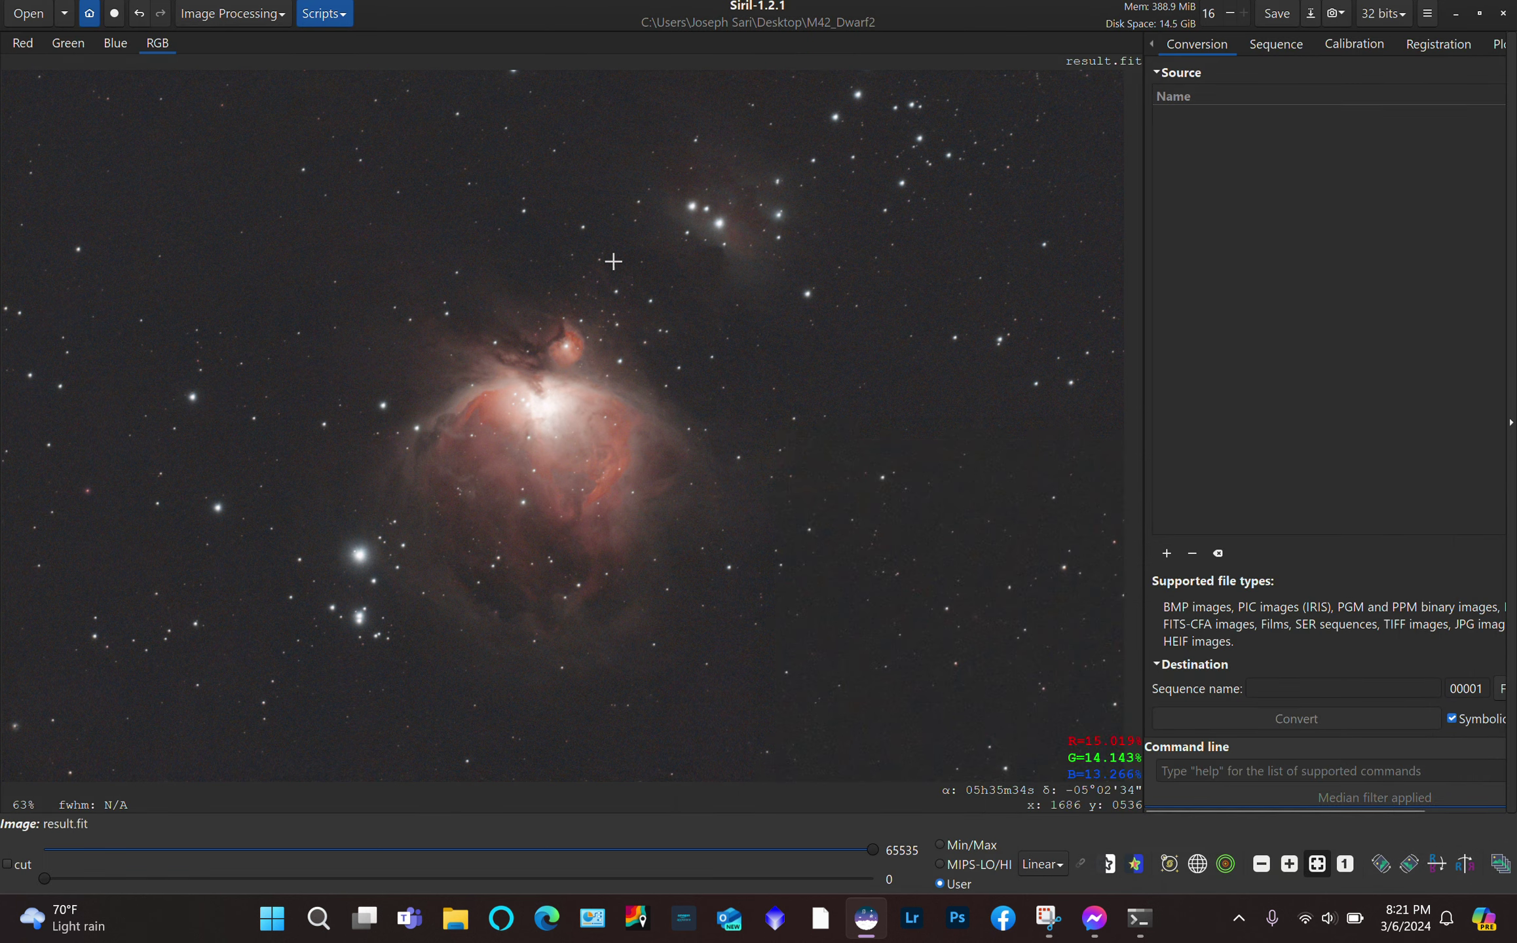
Start a Histogram Transformation on the image, keep its dialog clear of the nebula, and preview the autostretch
left_click(265, 16)
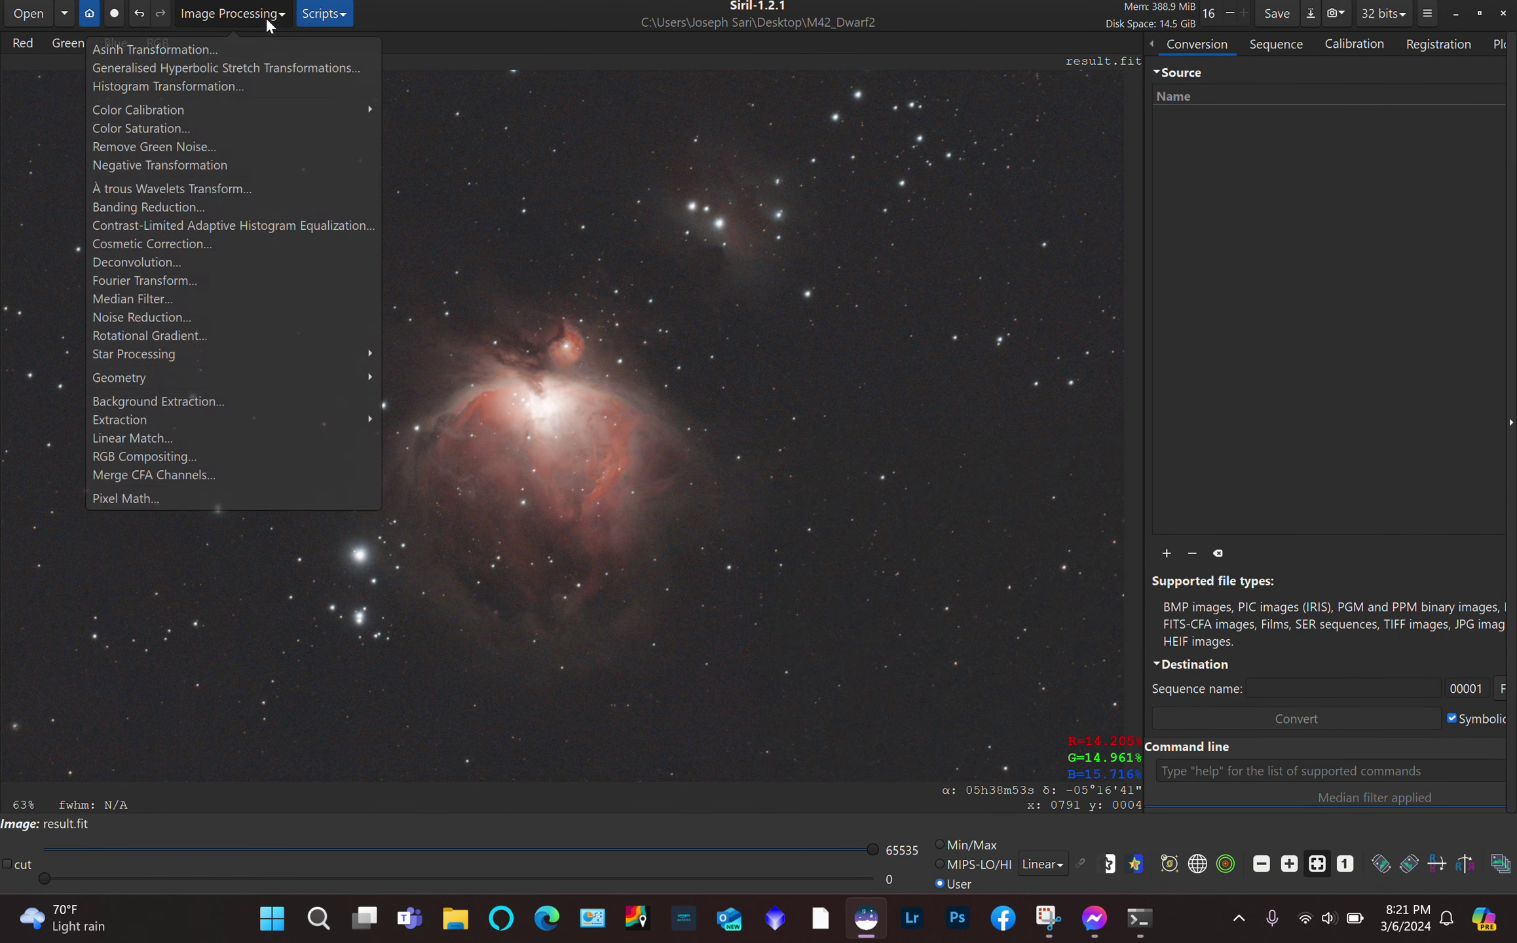
left_click(215, 93)
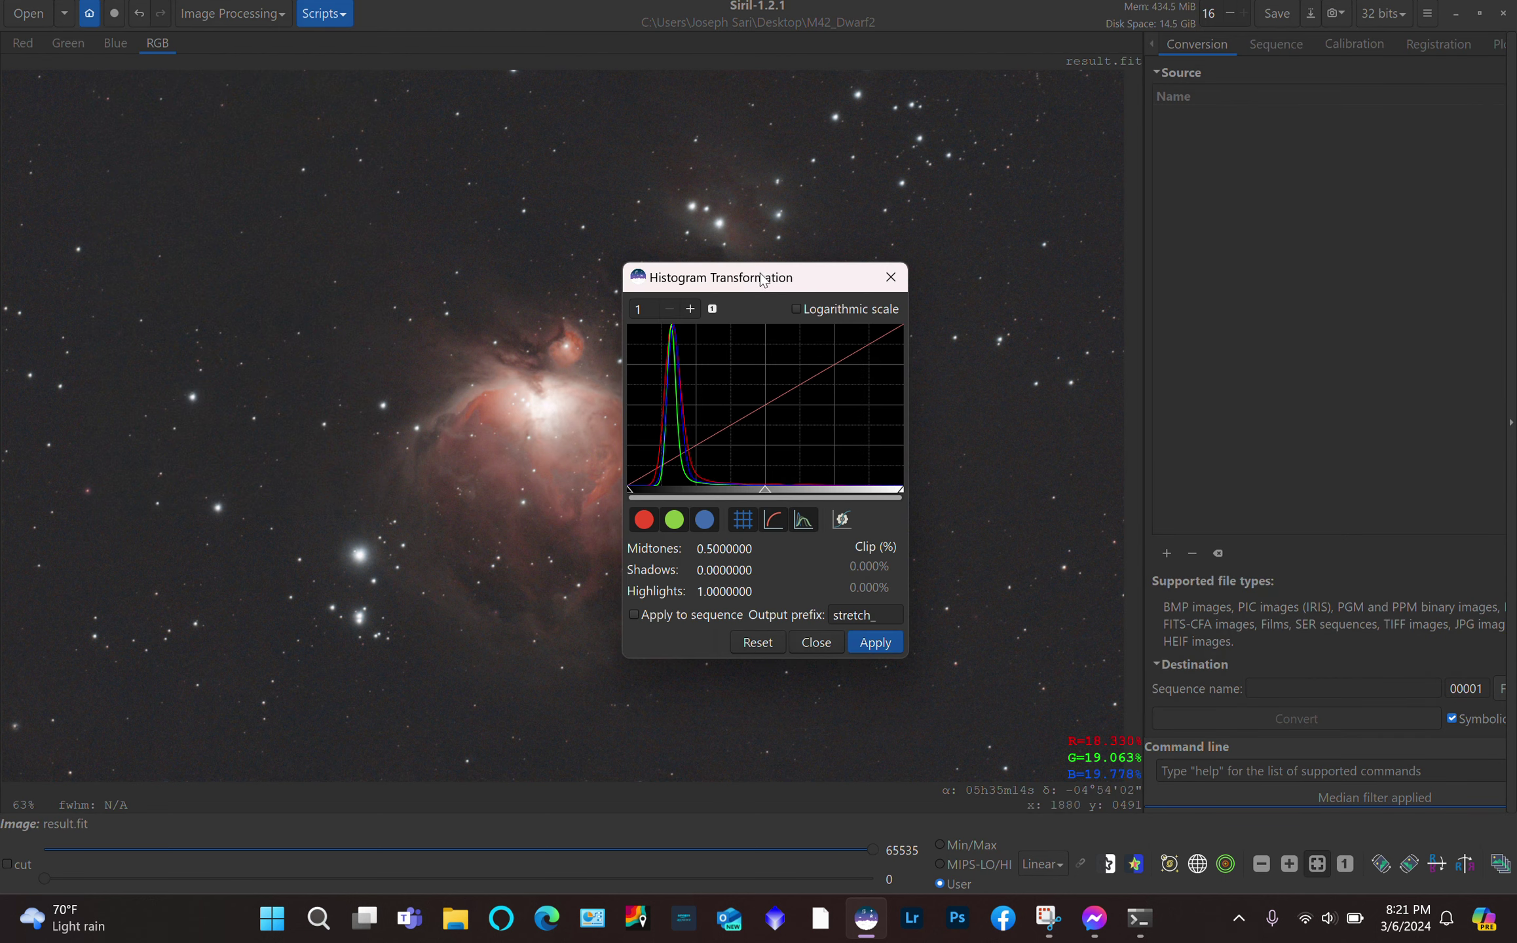
left_click_drag(793, 272, 1347, 133)
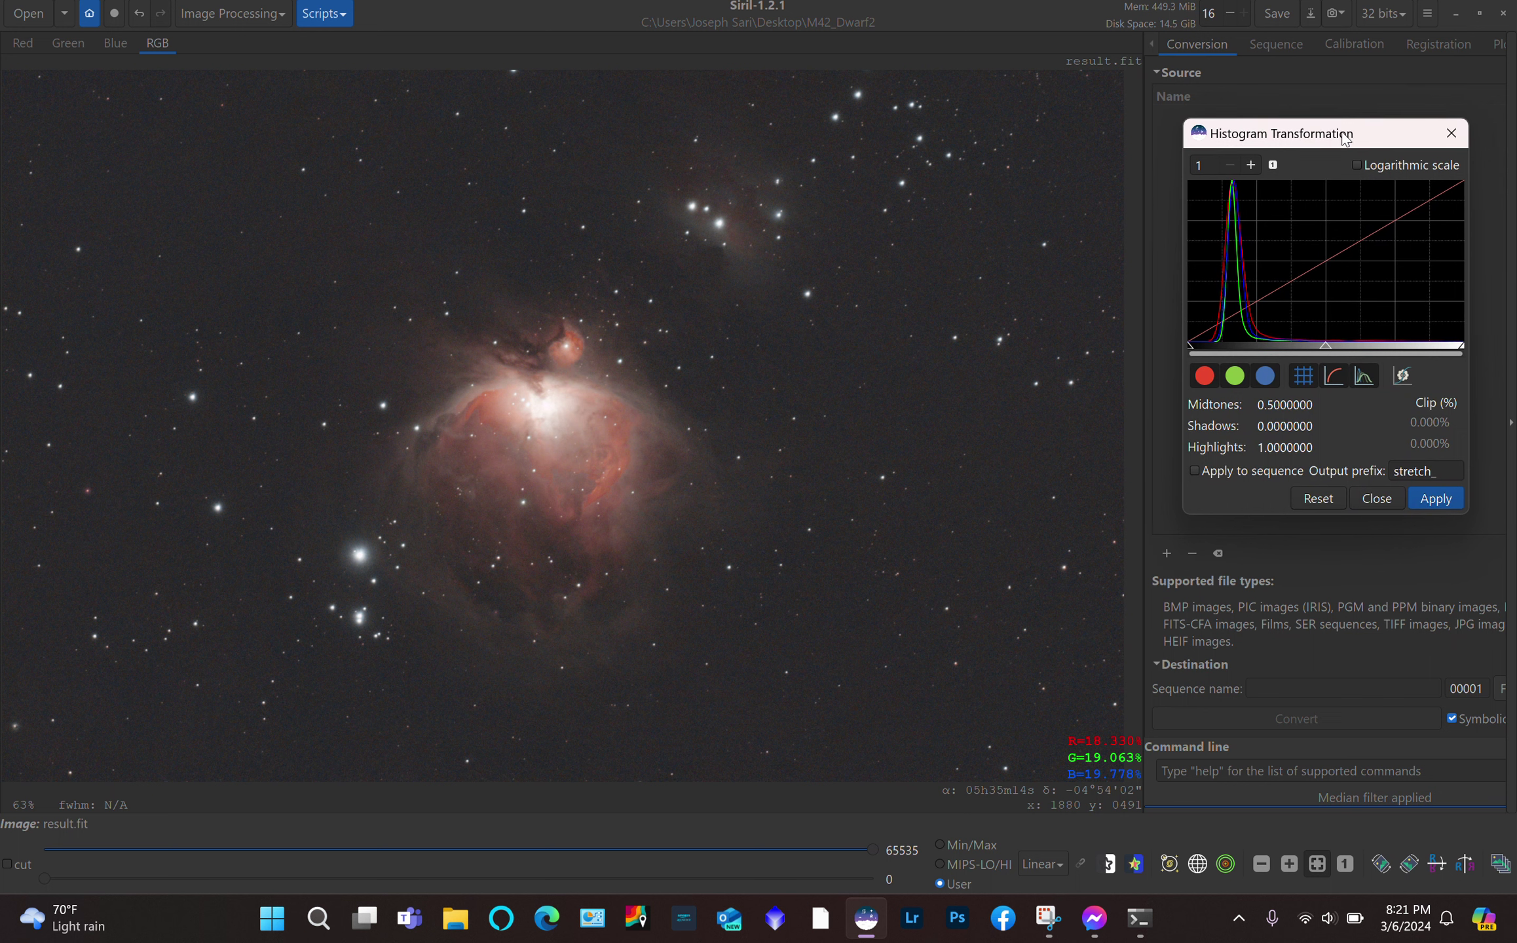
left_click(1404, 377)
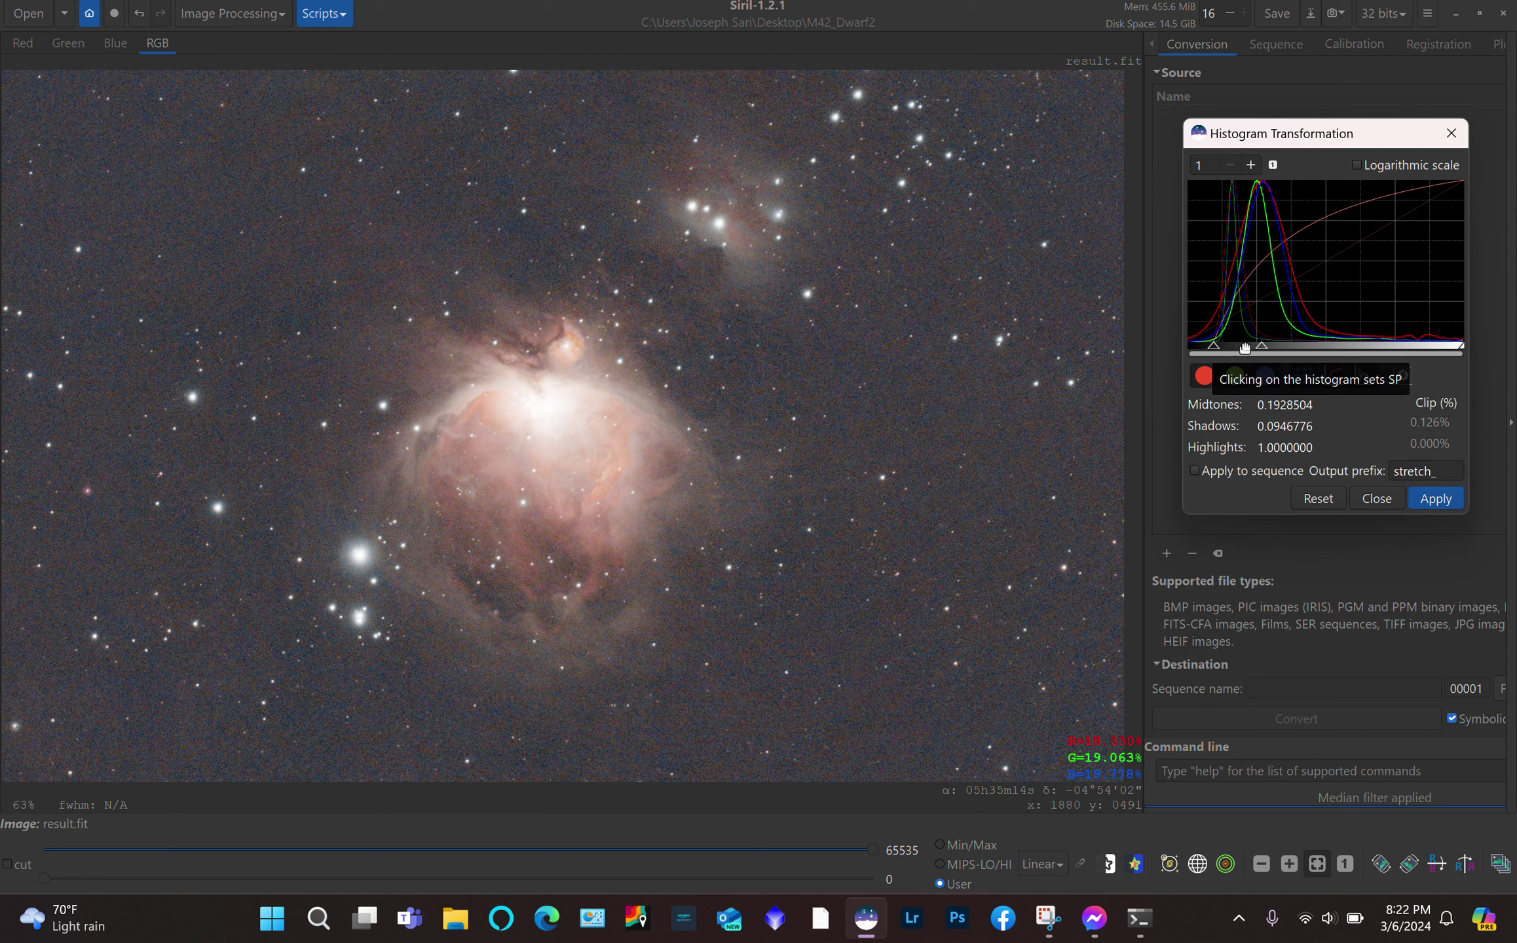
Set the histogram midtones to 0.3775744 and the shadows to 0.0513919, and apply the transformation
left_click_drag(1262, 347, 1287, 349)
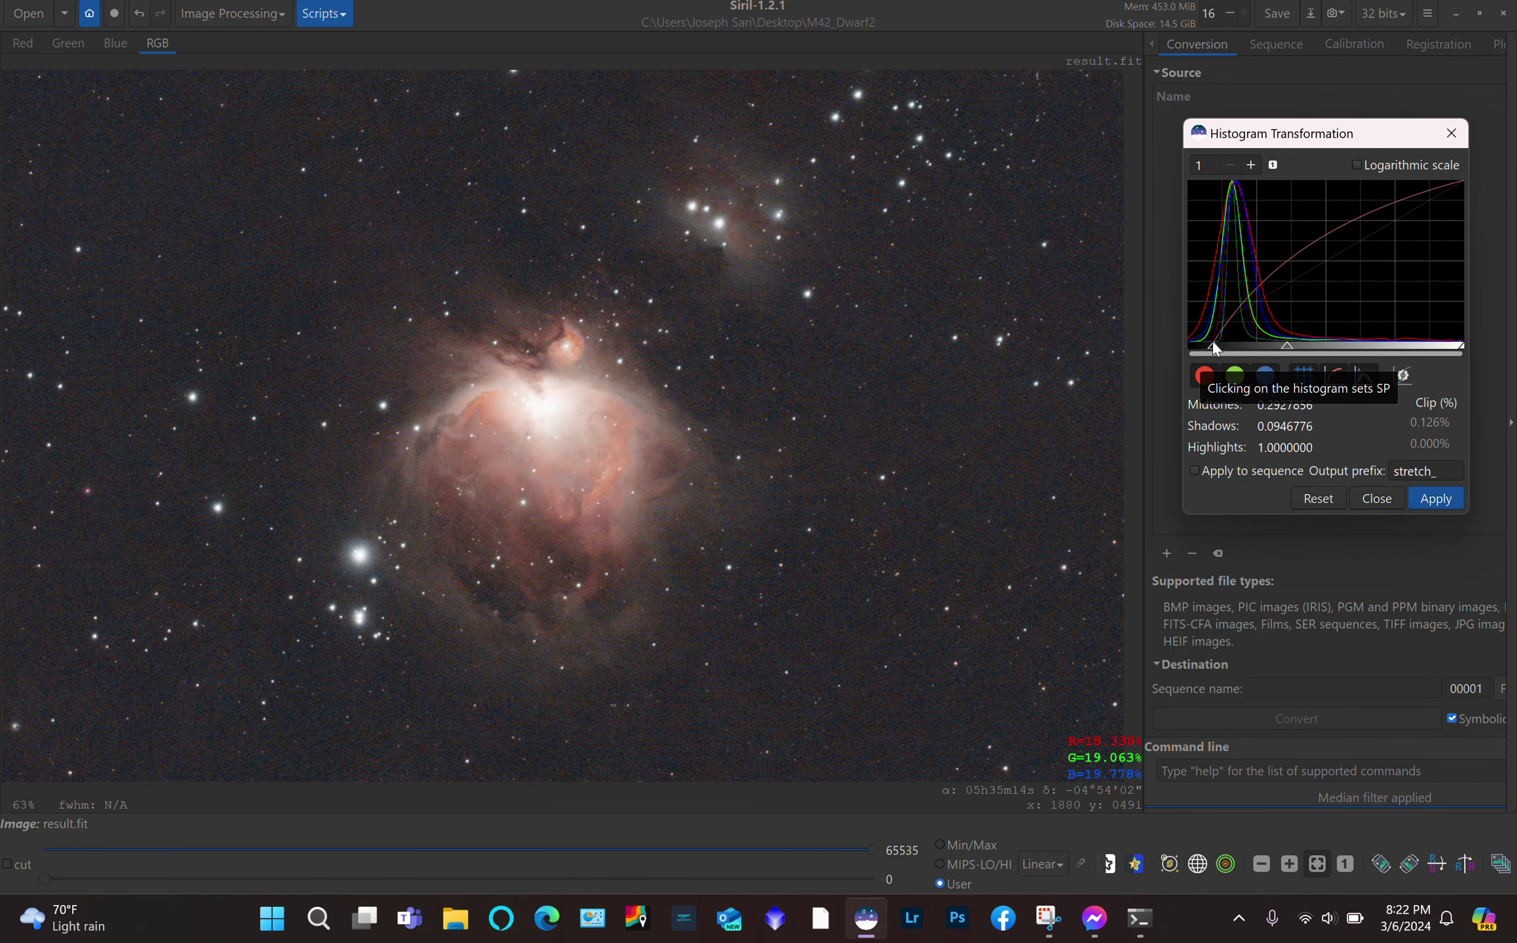
left_click_drag(1213, 341, 1208, 351)
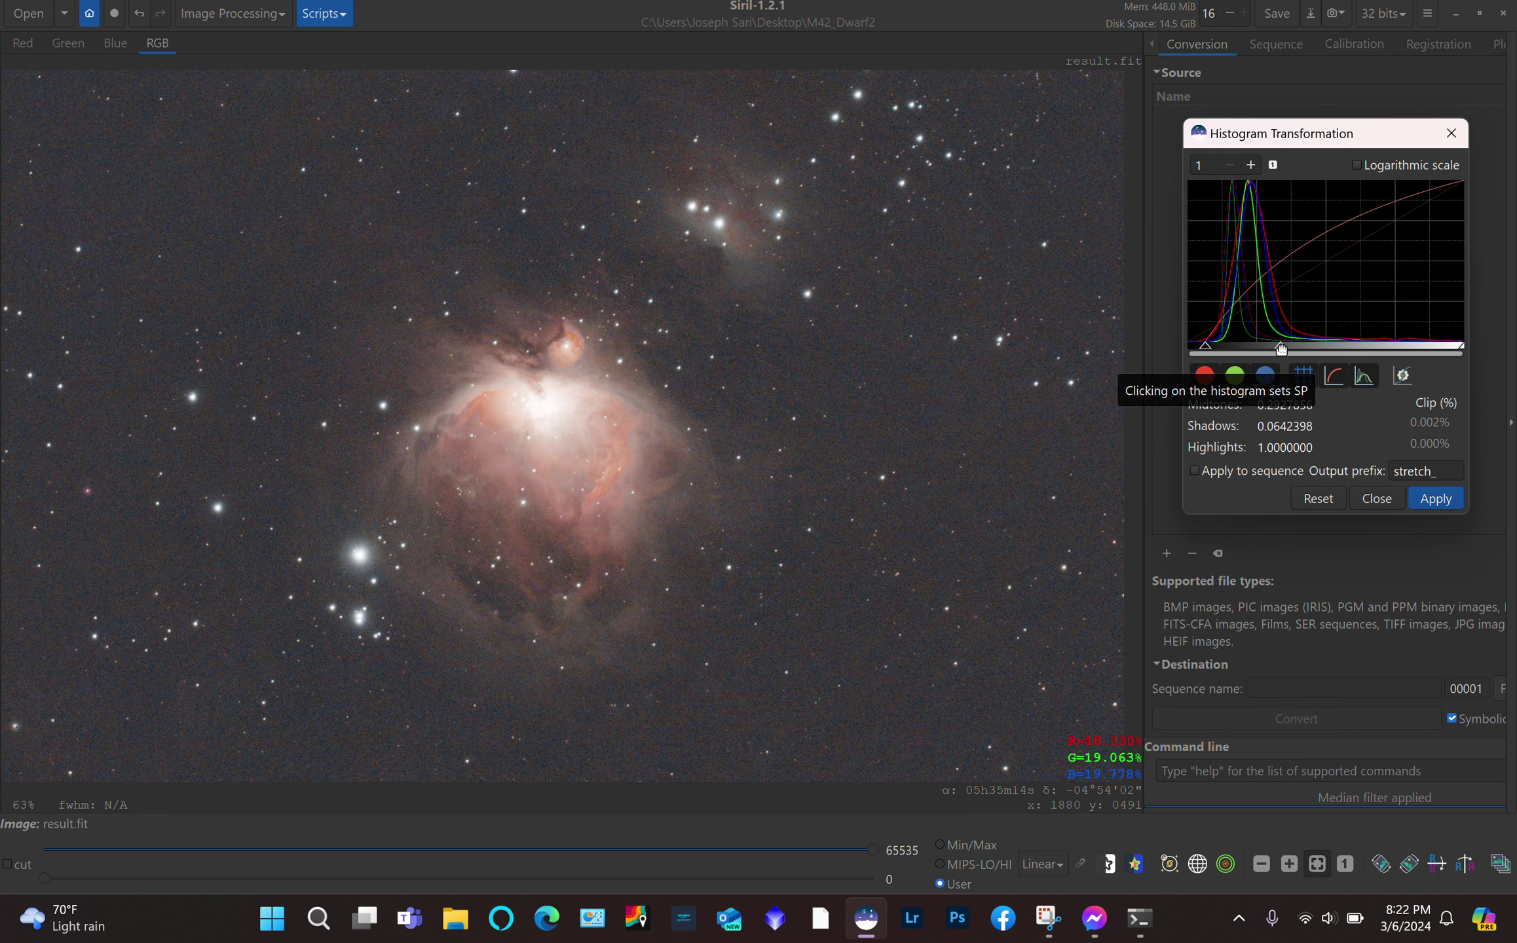
left_click_drag(1282, 346, 1295, 347)
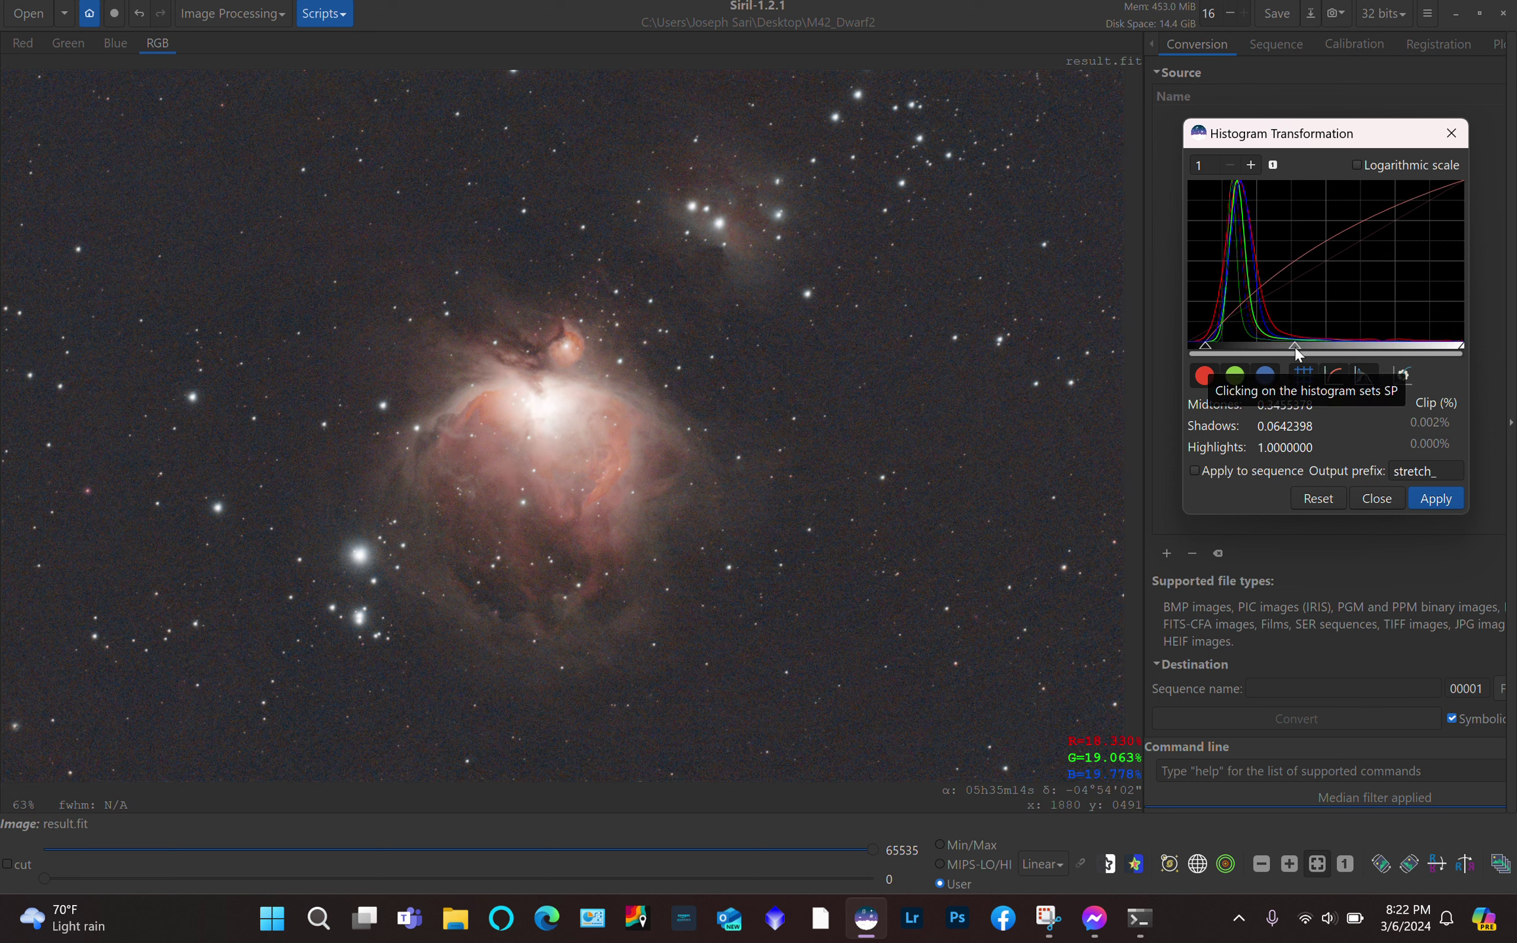
left_click_drag(1295, 346, 1304, 347)
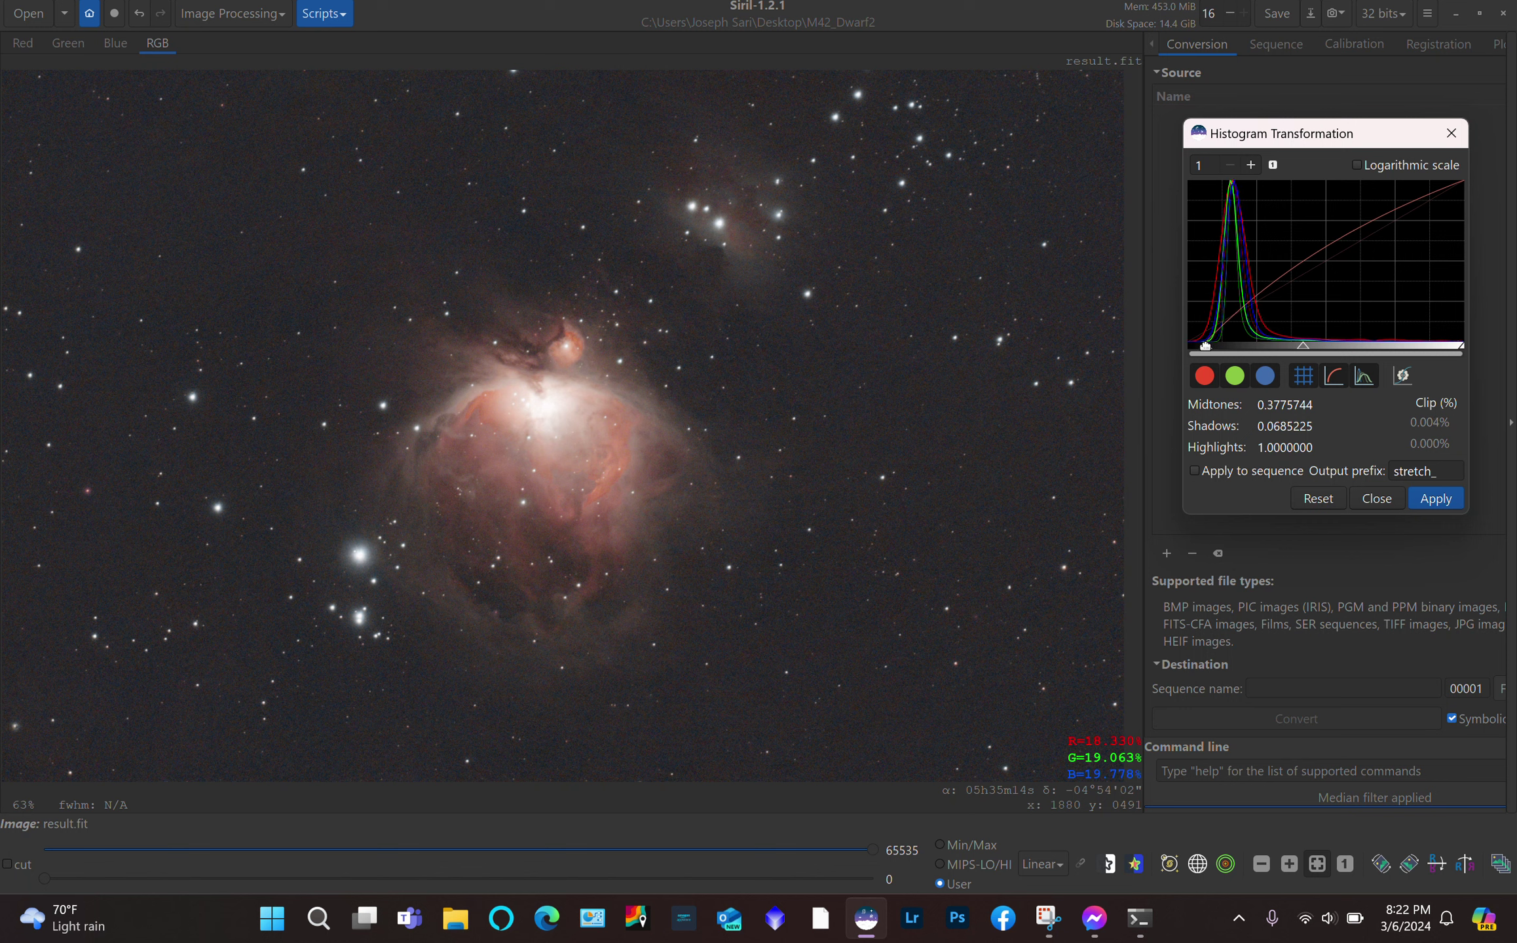
left_click_drag(1207, 346, 1202, 345)
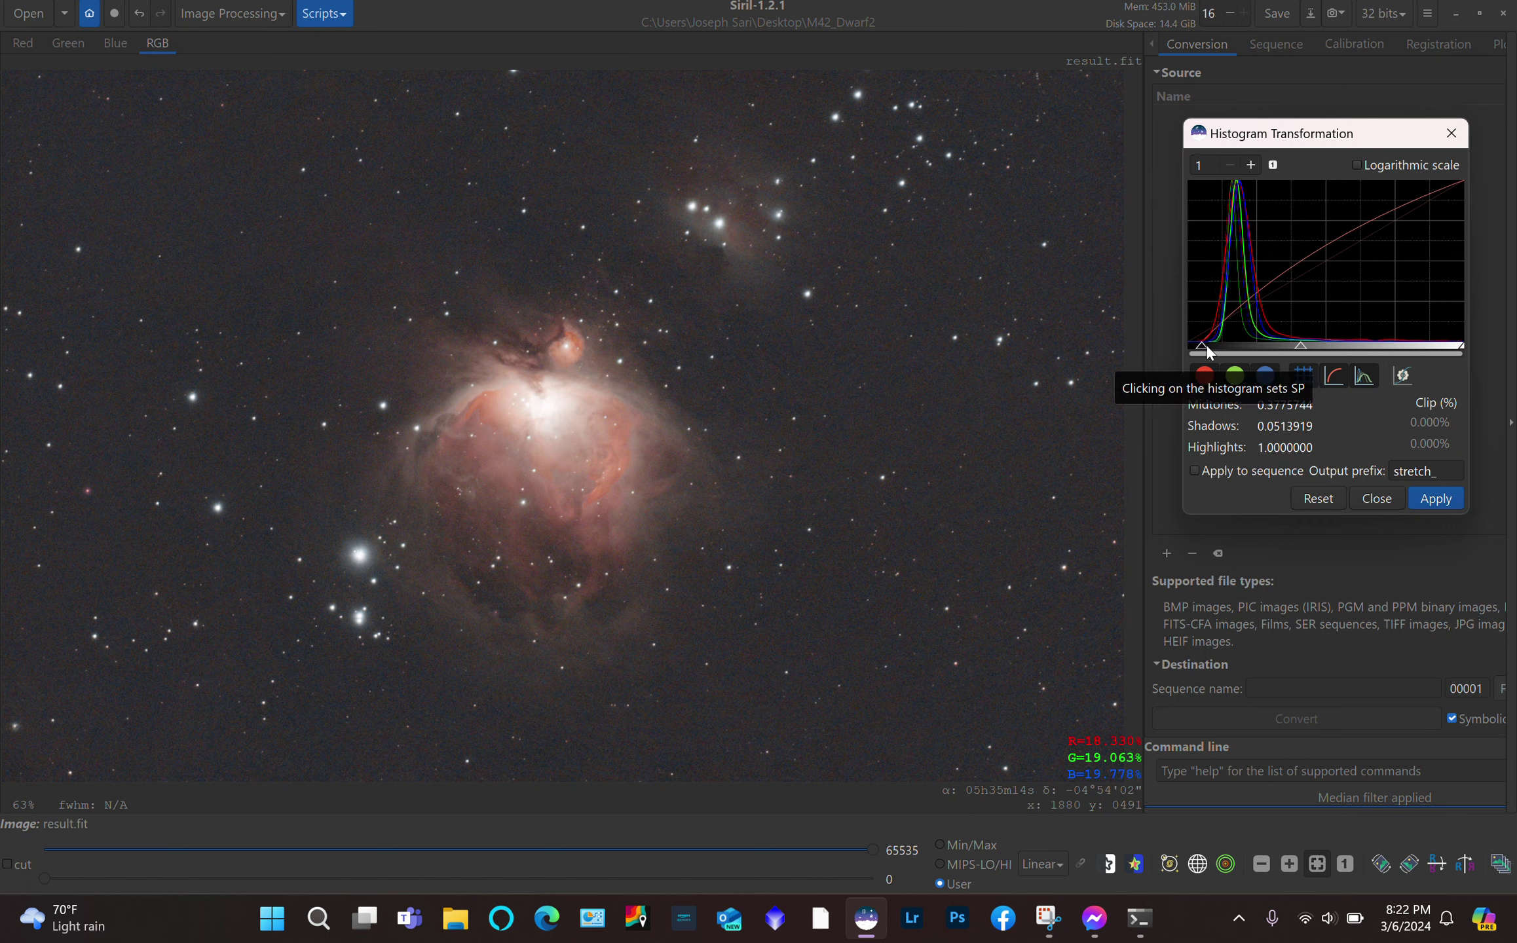
left_click(1432, 496)
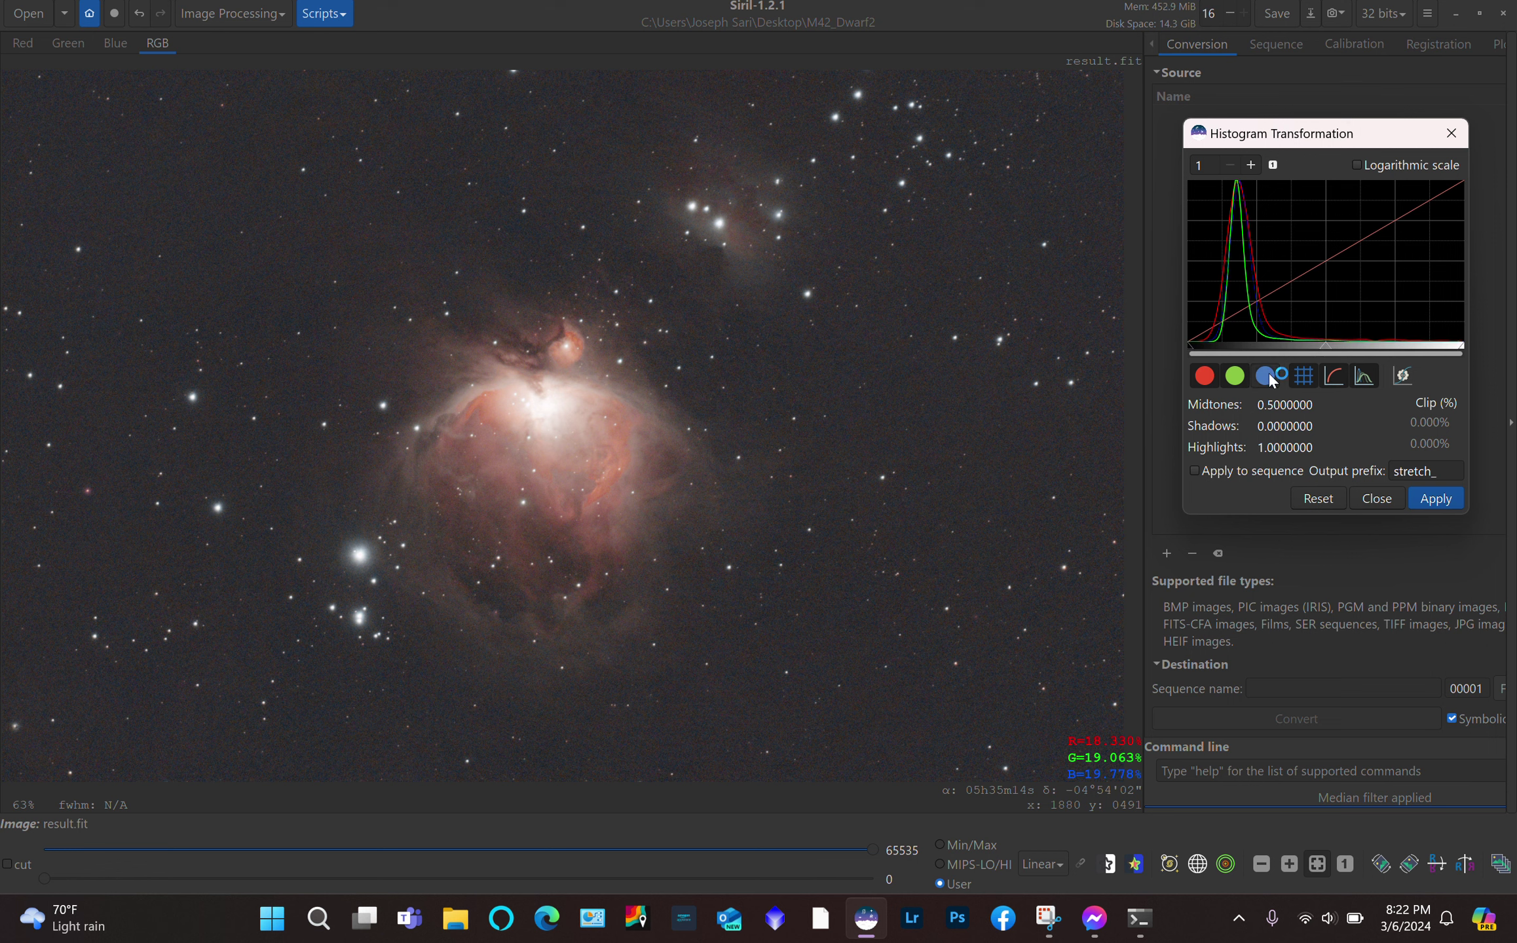
Try a histogram adjustment on the red channel only, with shadows at 0.0770878 and midtones at 0.4617169
left_click(1236, 376)
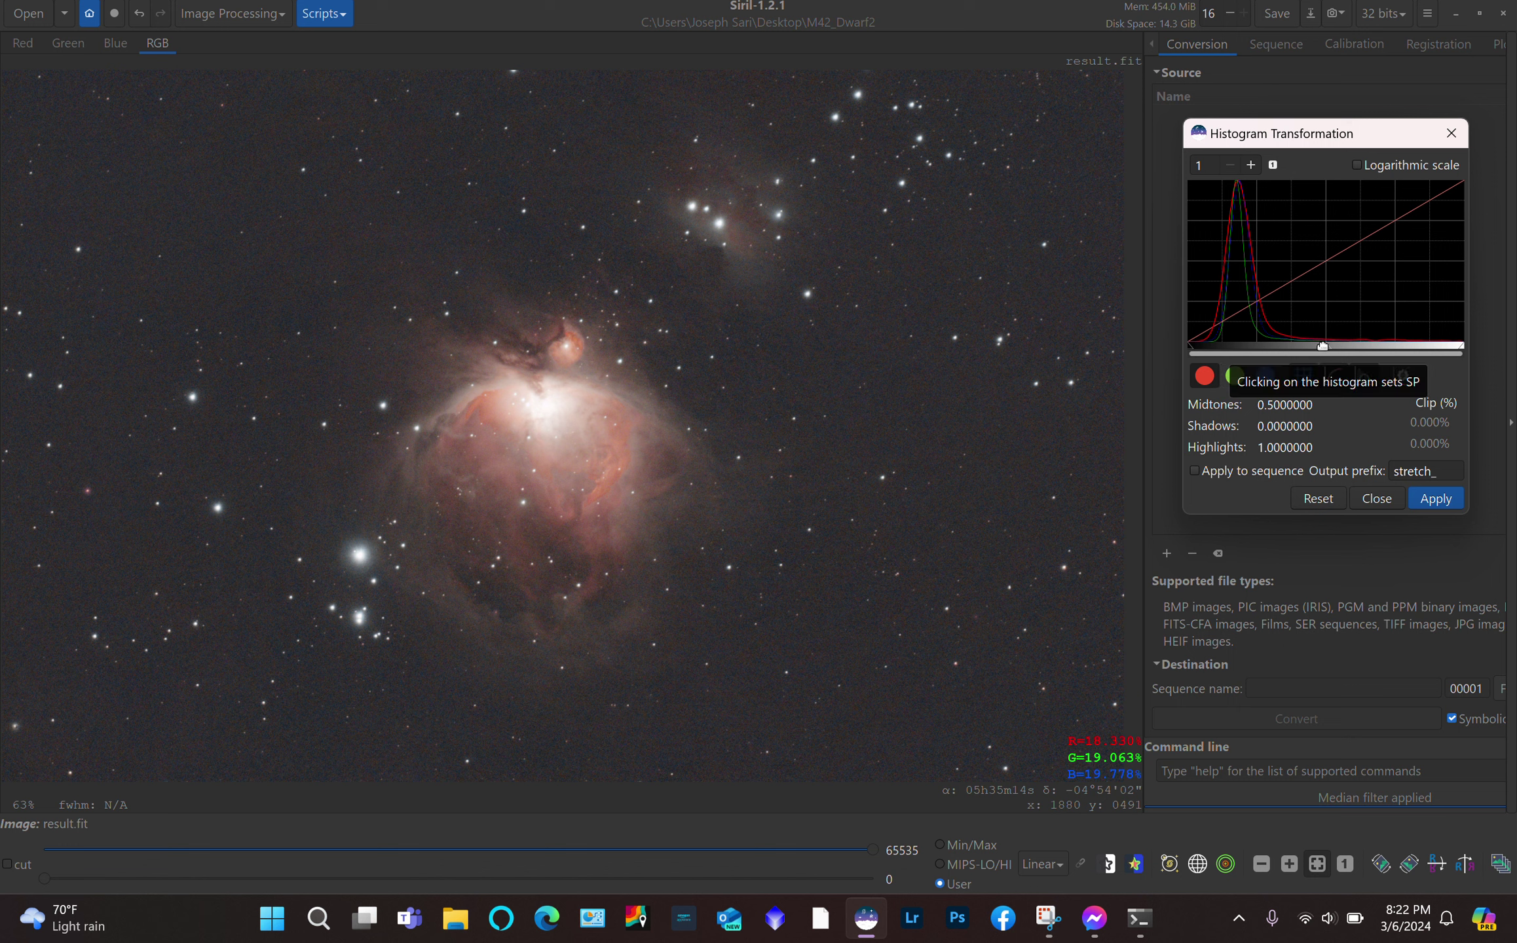
left_click_drag(1321, 346, 1345, 349)
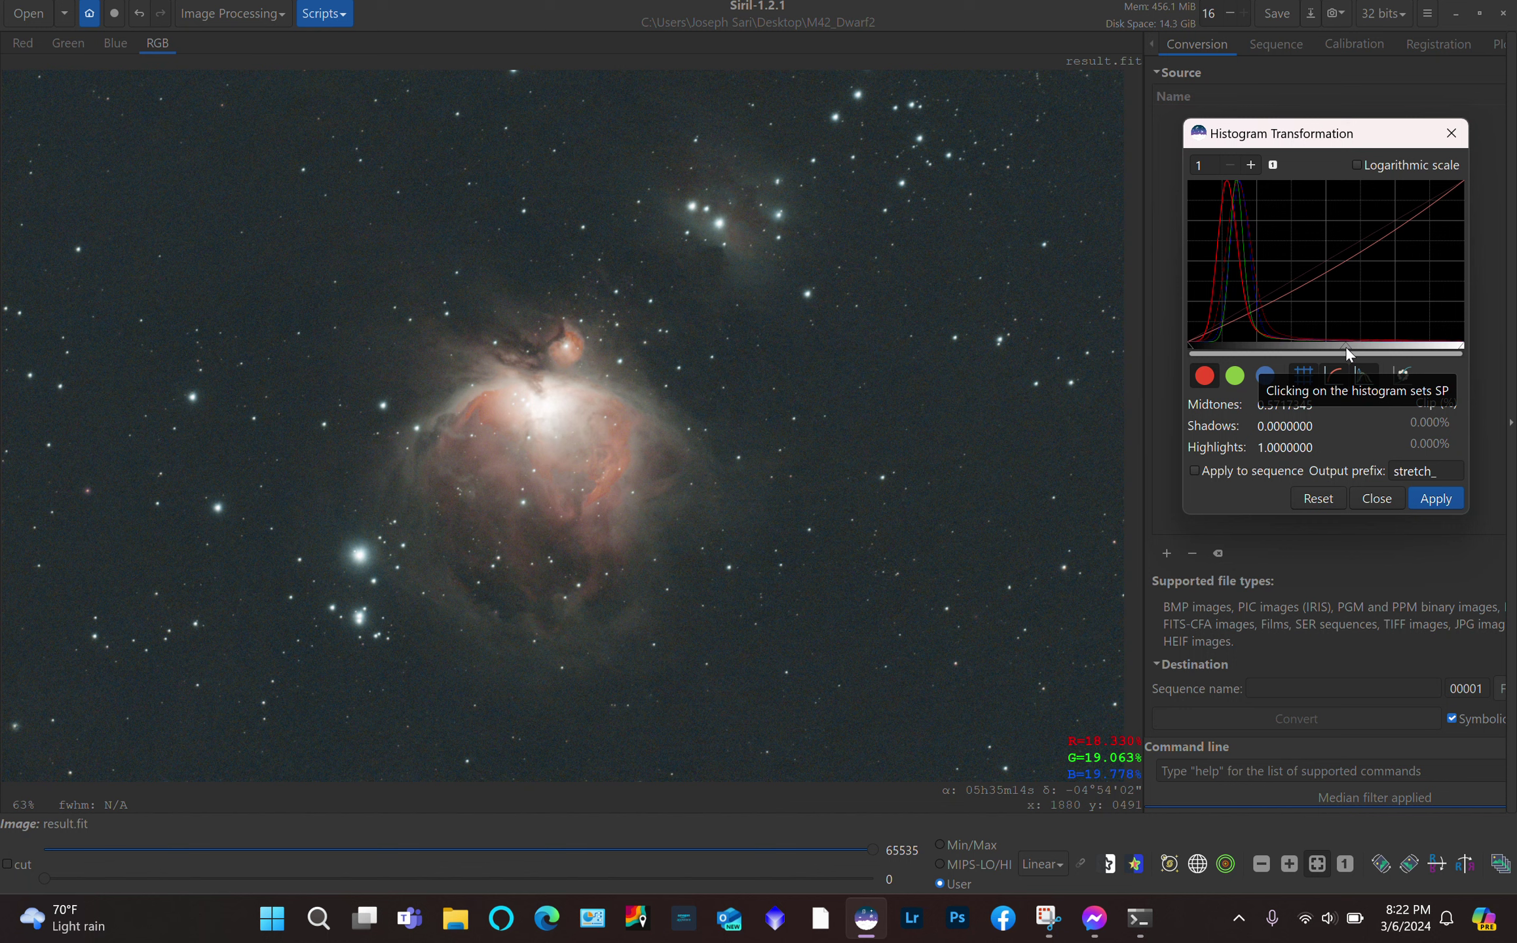
left_click_drag(1346, 347, 1313, 350)
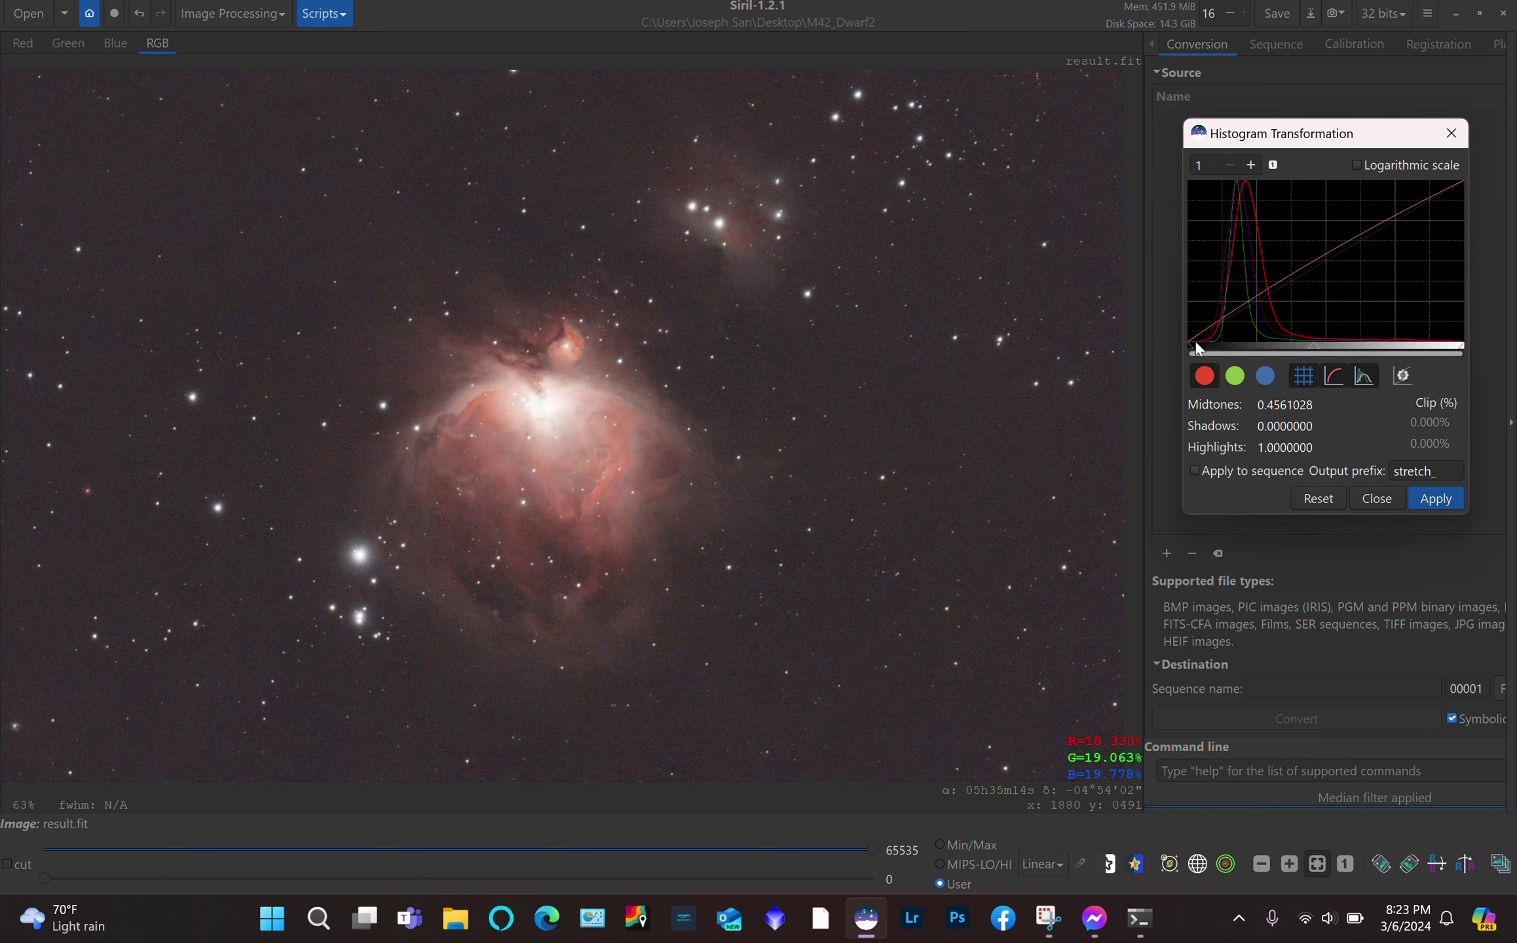
left_click_drag(1196, 347, 1206, 351)
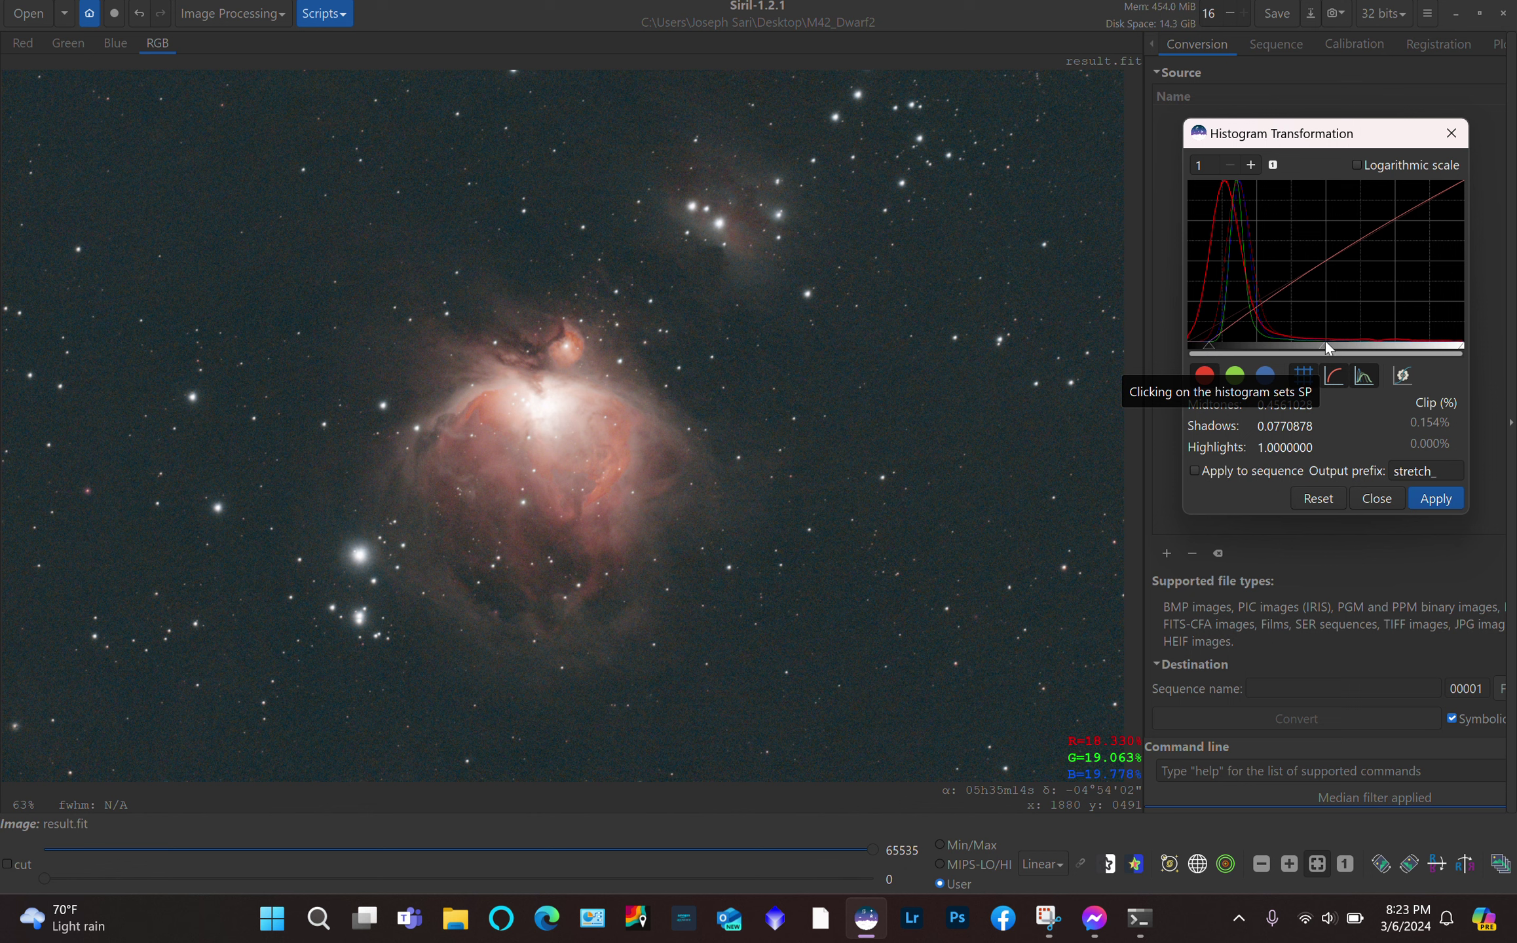
left_click_drag(1325, 344, 1314, 348)
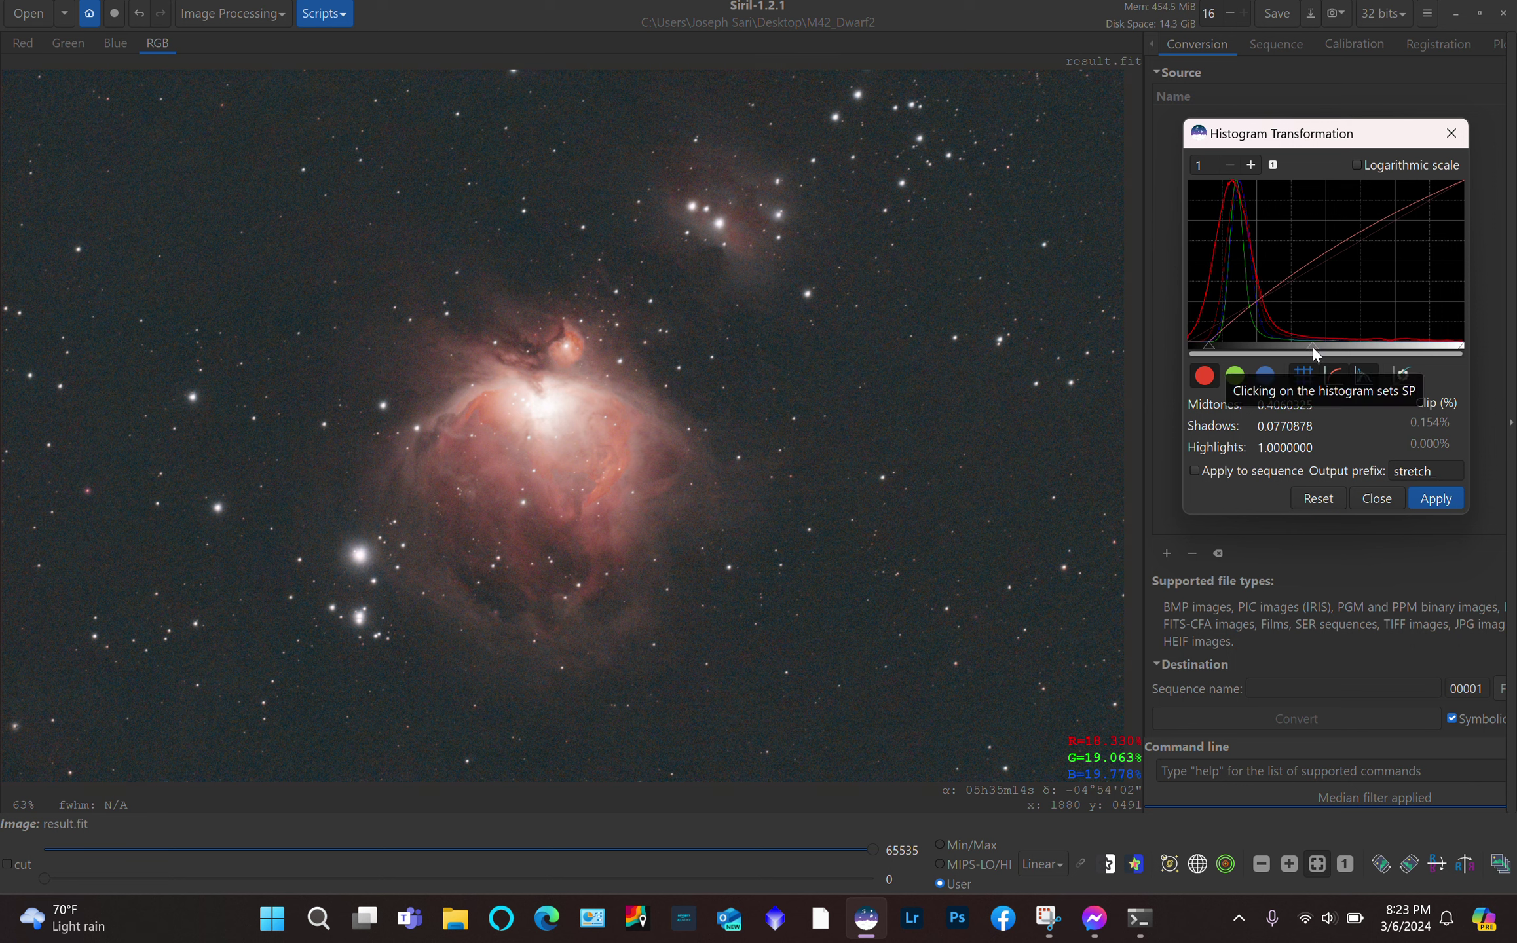
left_click_drag(1313, 347, 1326, 345)
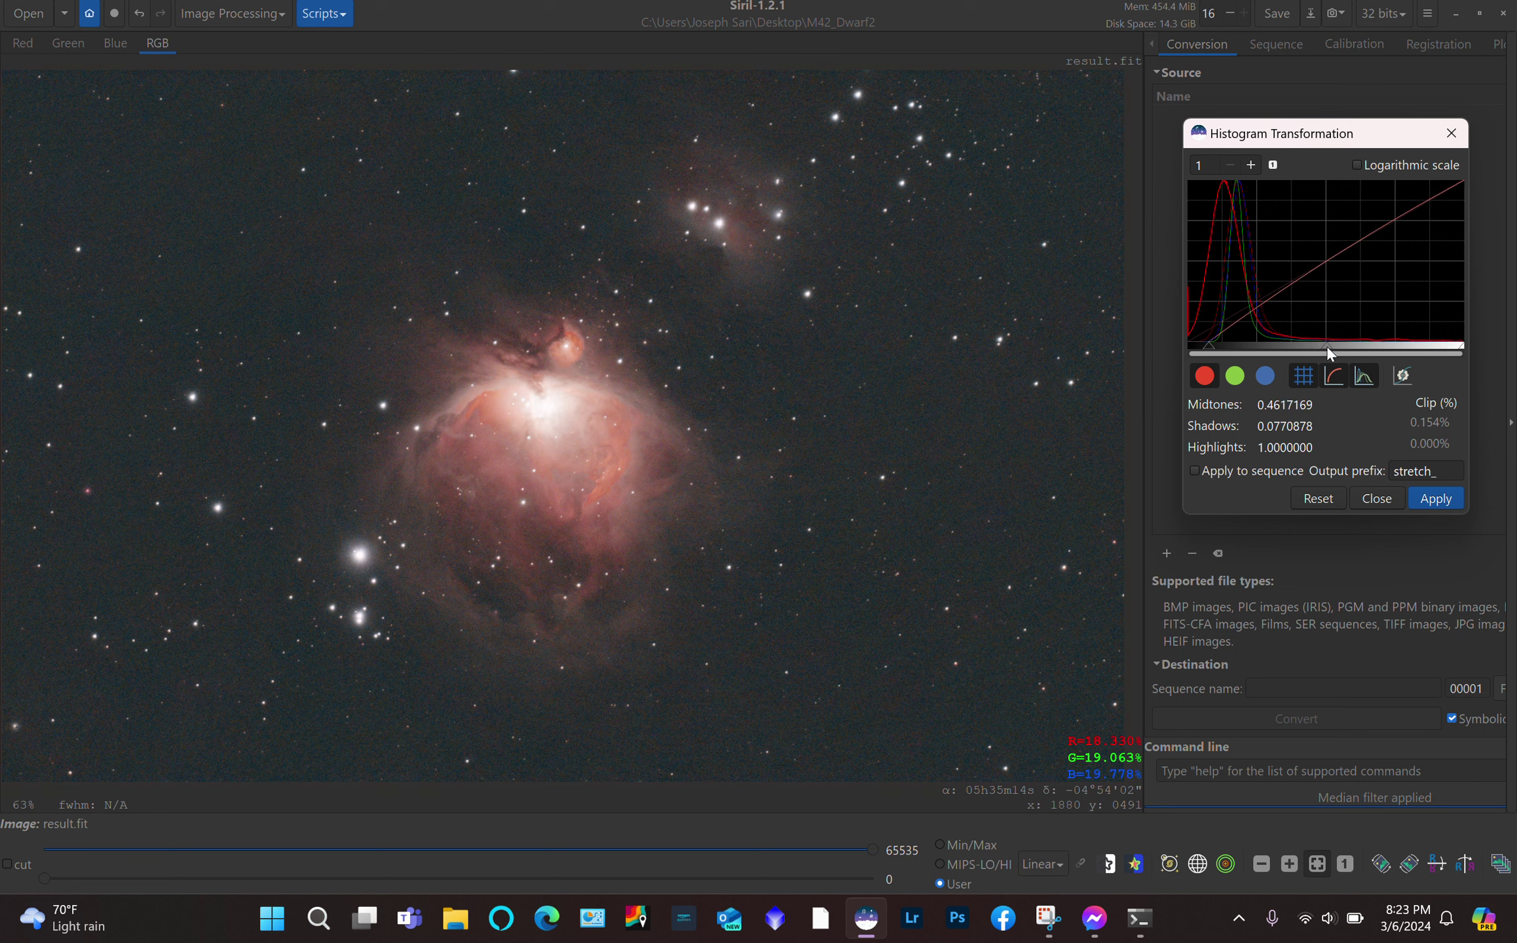
Try the histogram adjustment on the green channel only, with the shadows at 0.0513919
left_click(1234, 376)
left_click(1197, 377)
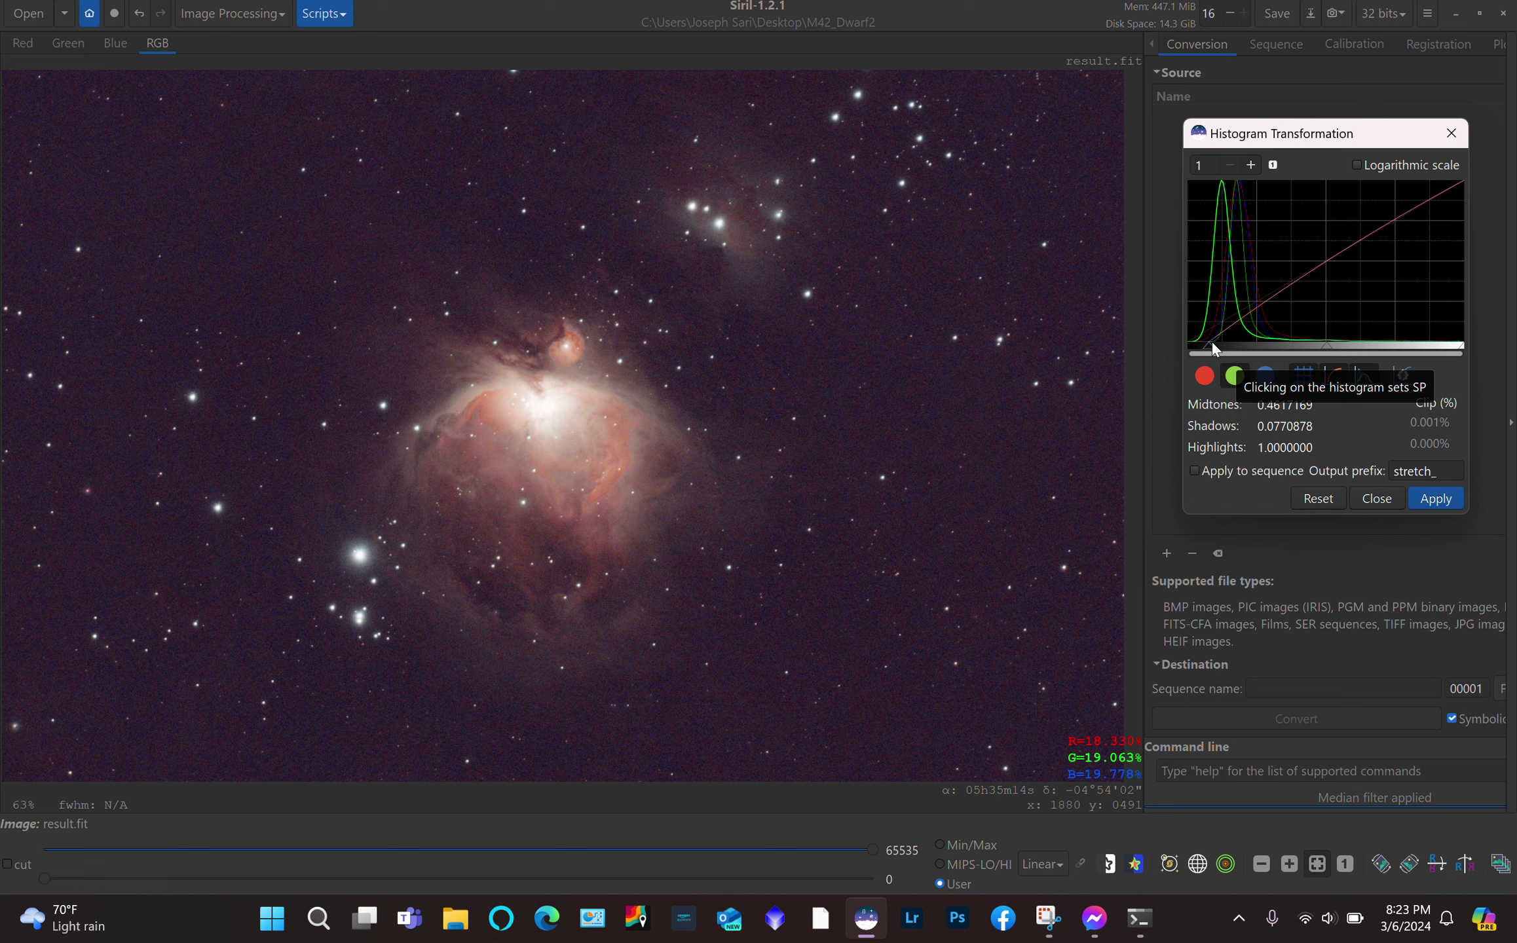
left_click_drag(1211, 347, 1202, 345)
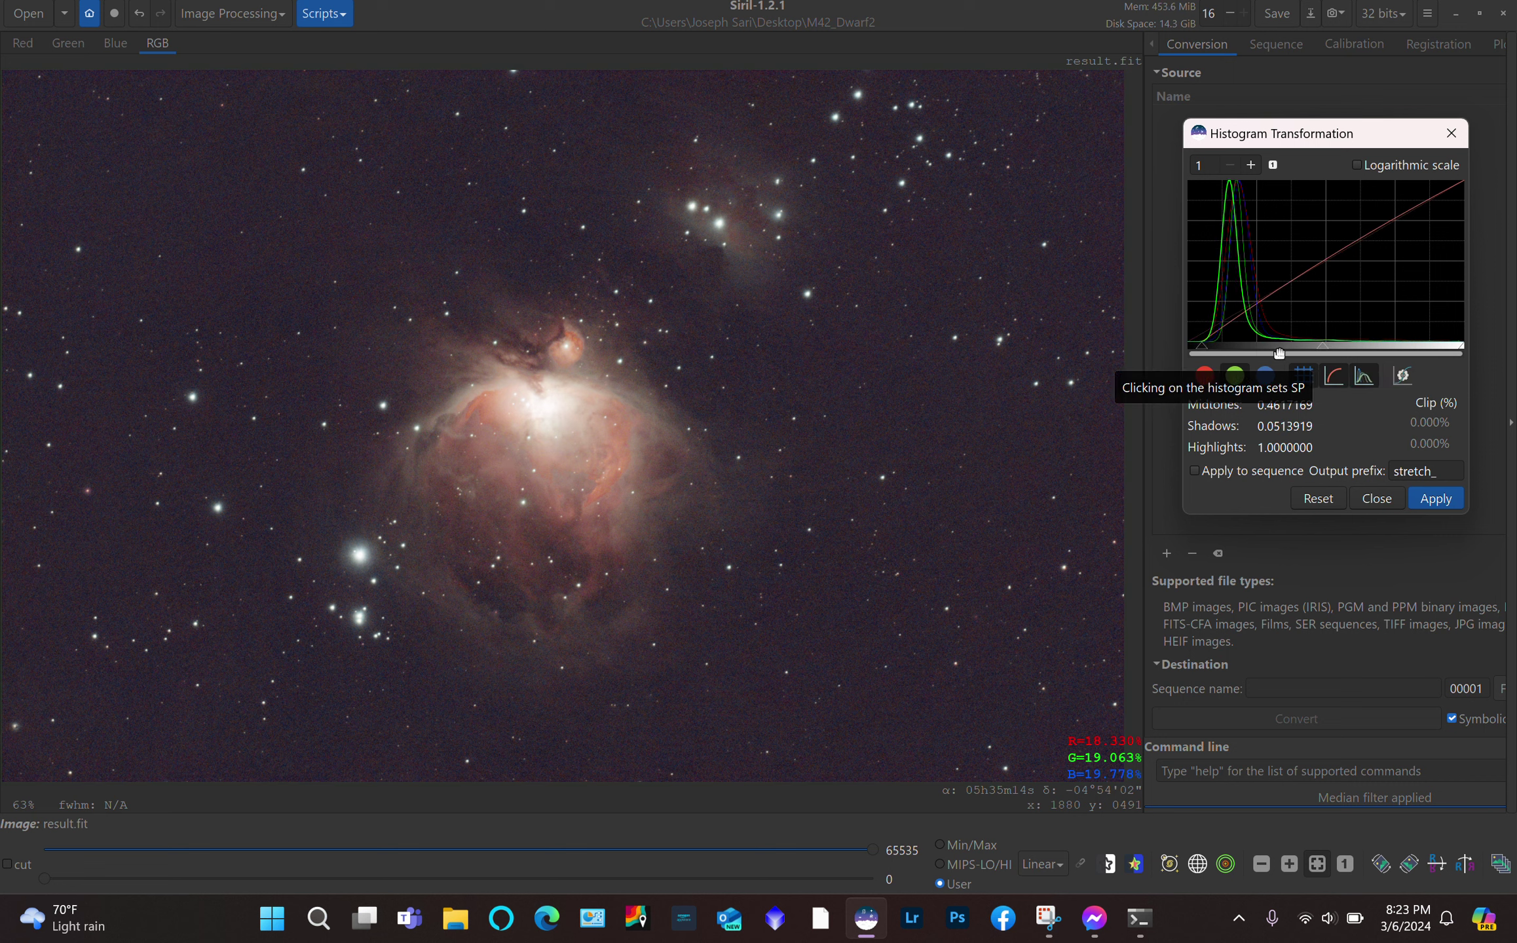
Isolate the blue channel in the Histogram Transformation, and set its midtones to 0.3656885 and shadows to 0.0856531
left_click(1204, 378)
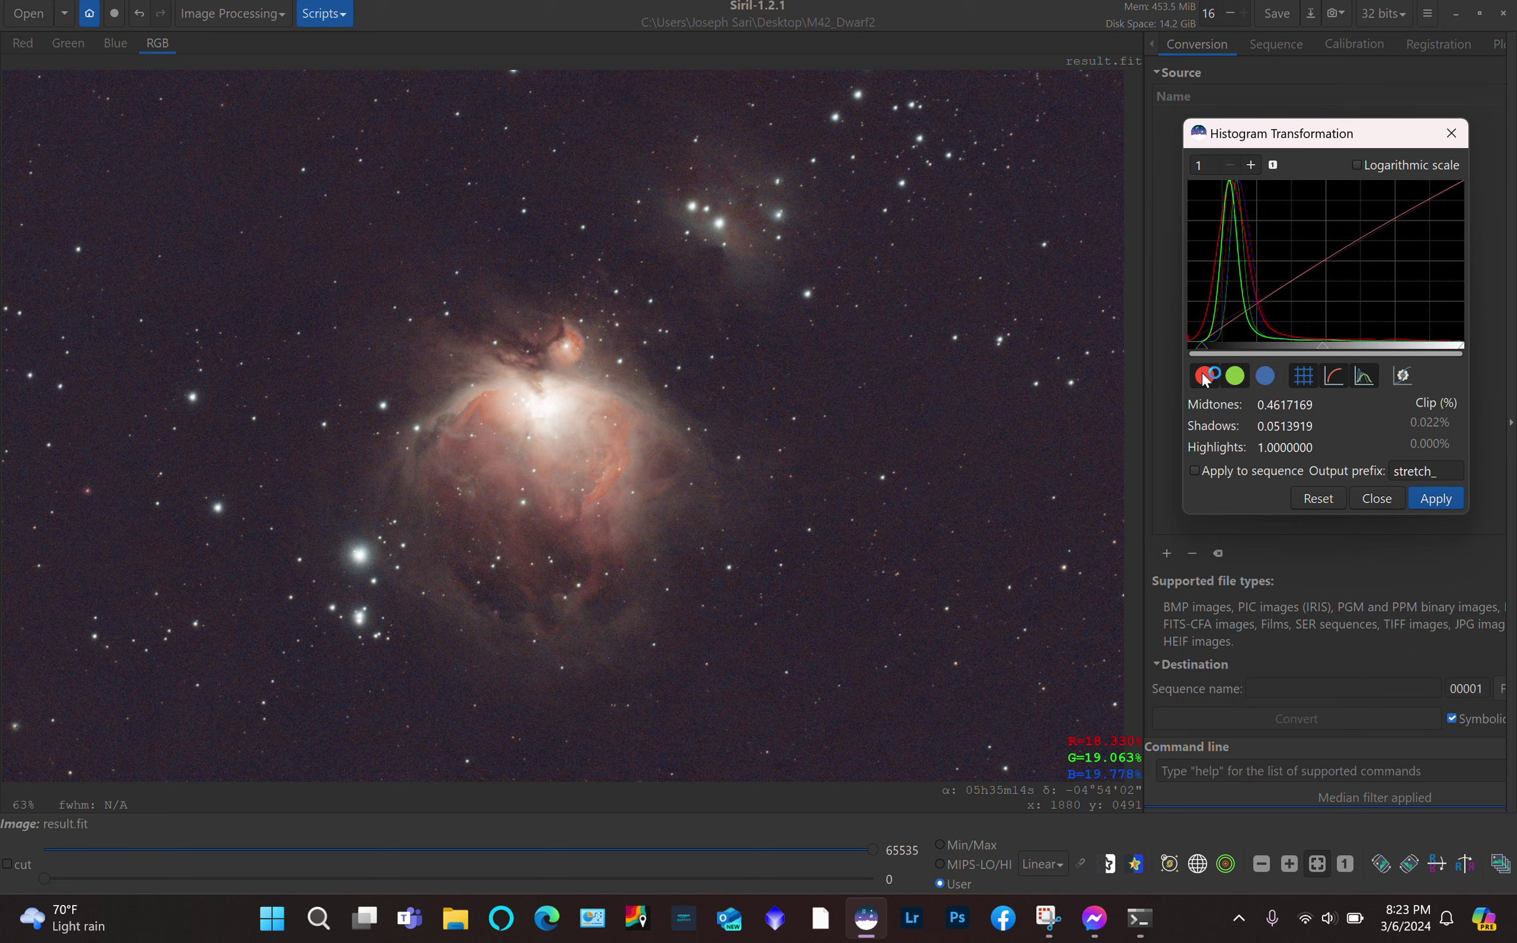
left_click(1264, 376)
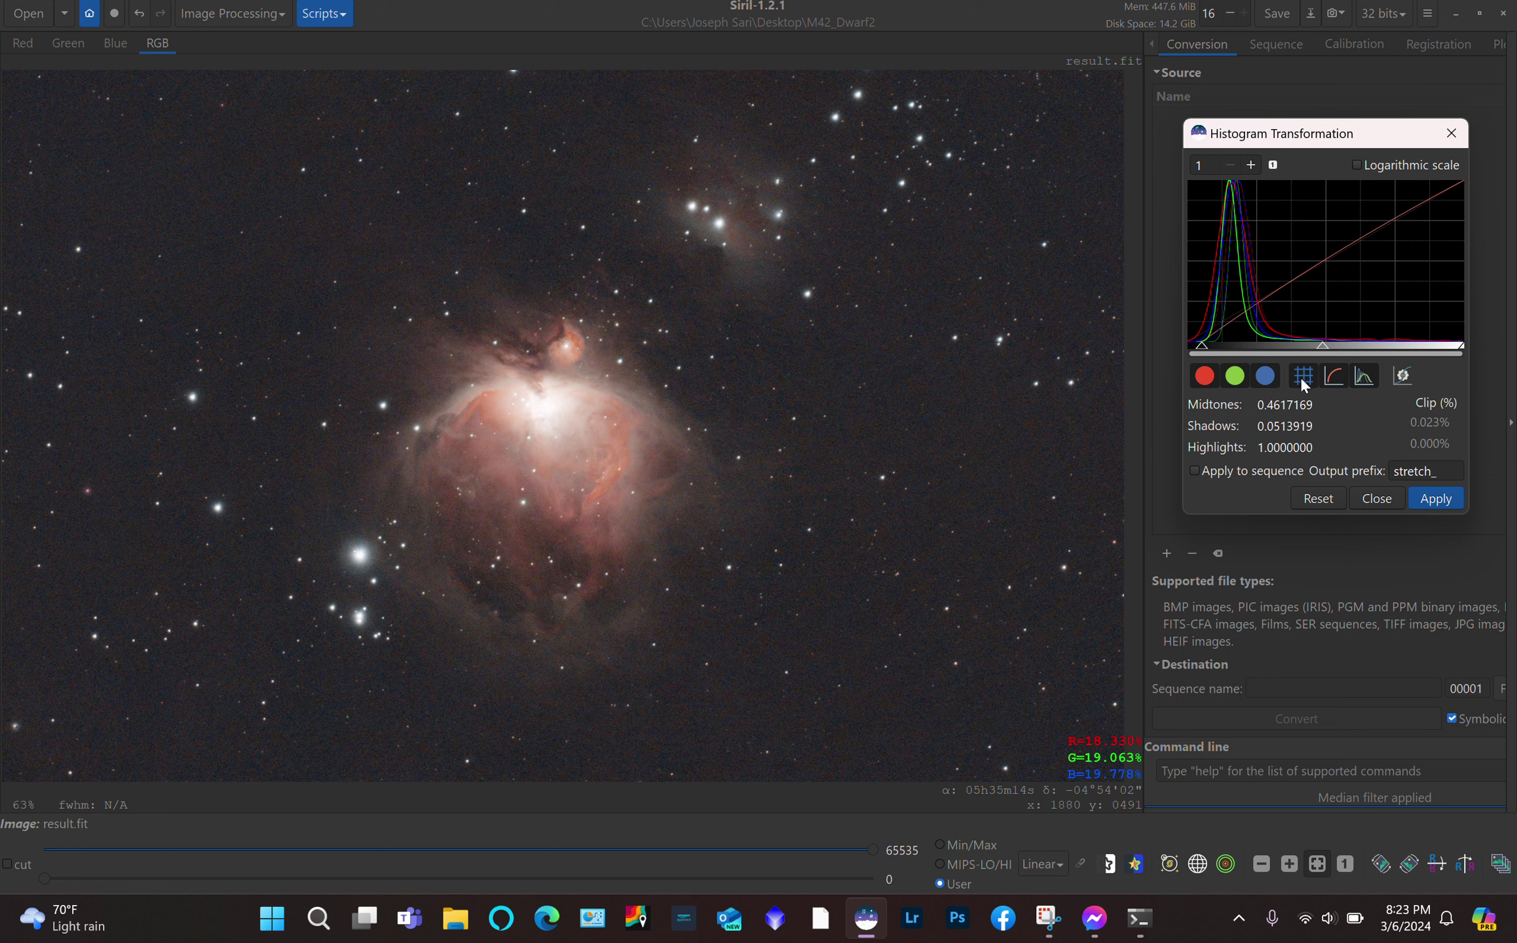
left_click(1238, 376)
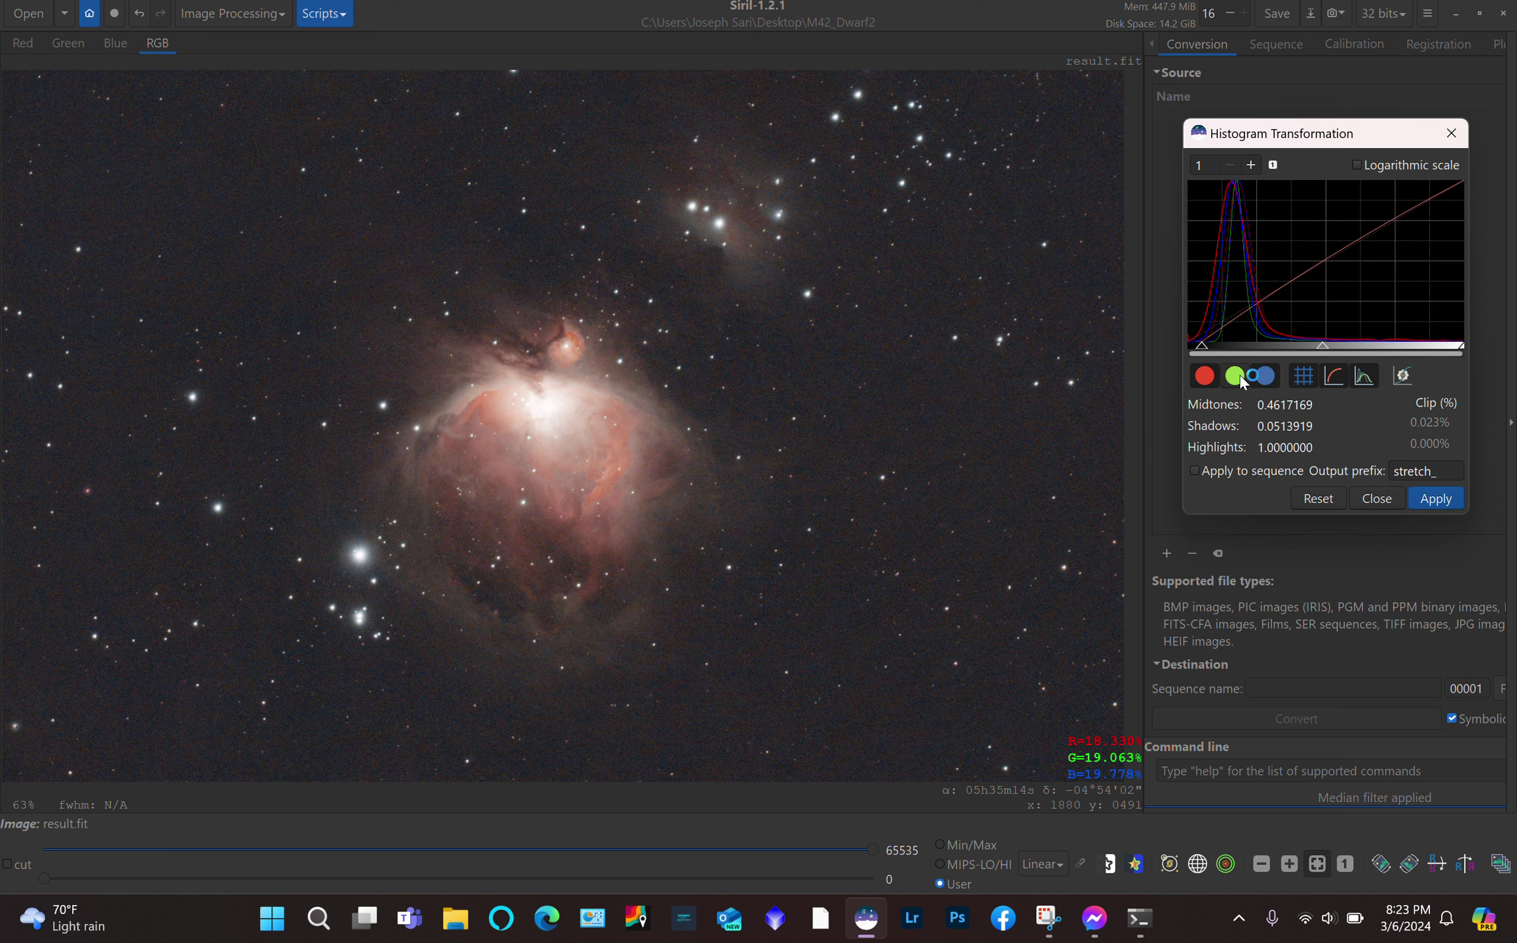
left_click(1209, 376)
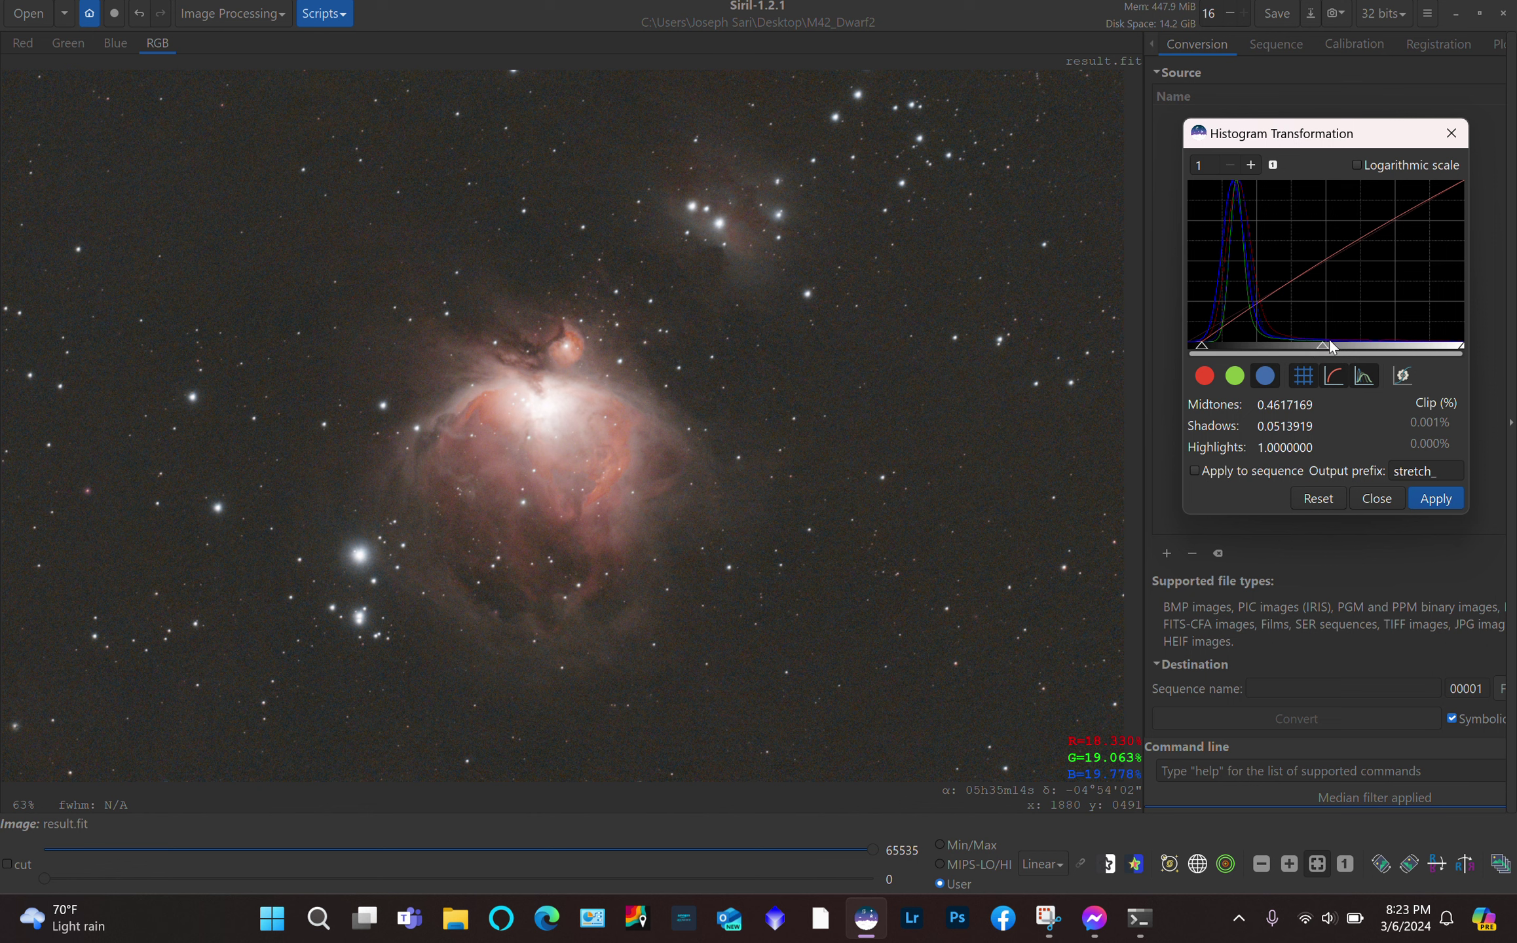
left_click_drag(1325, 347, 1297, 347)
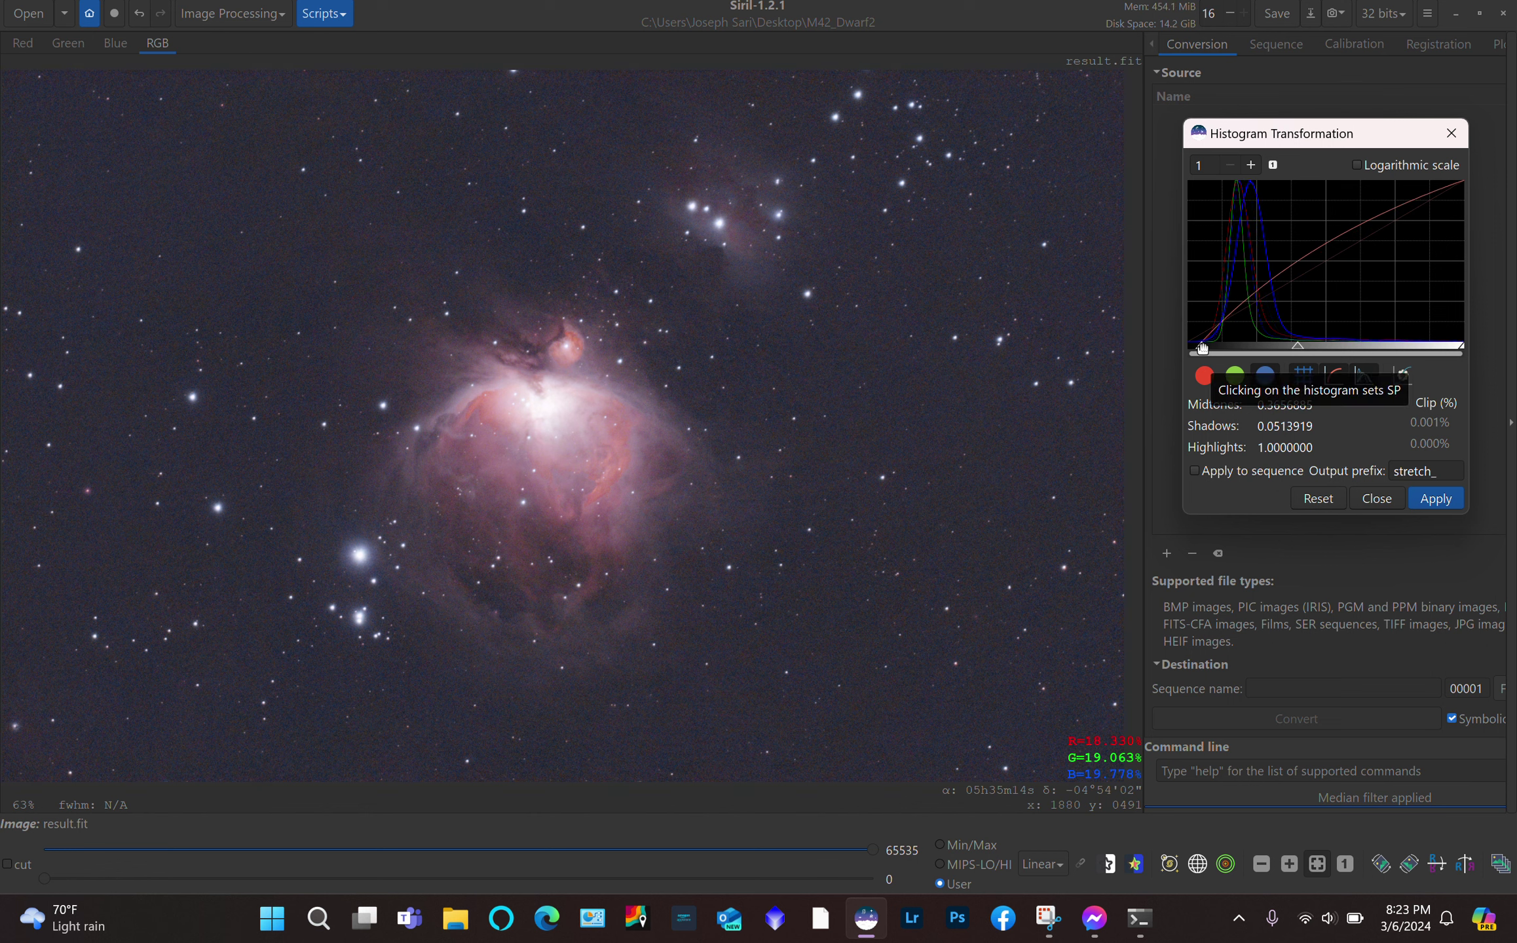
left_click_drag(1203, 348, 1211, 347)
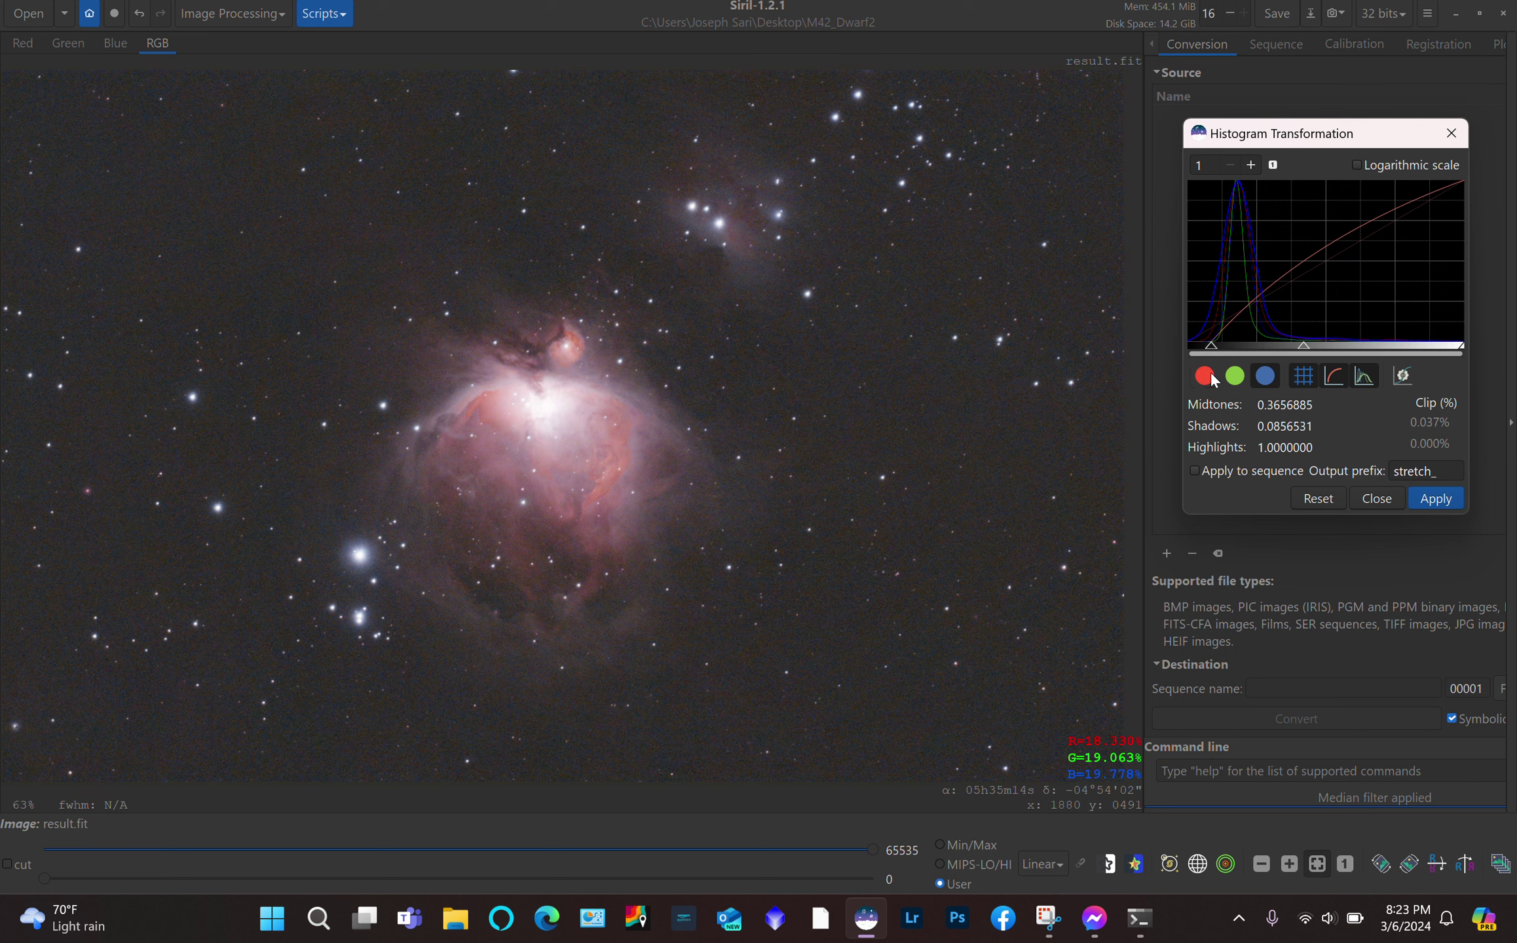
Include the green and red channels in the histogram adjustment again, and apply it
left_click(1233, 382)
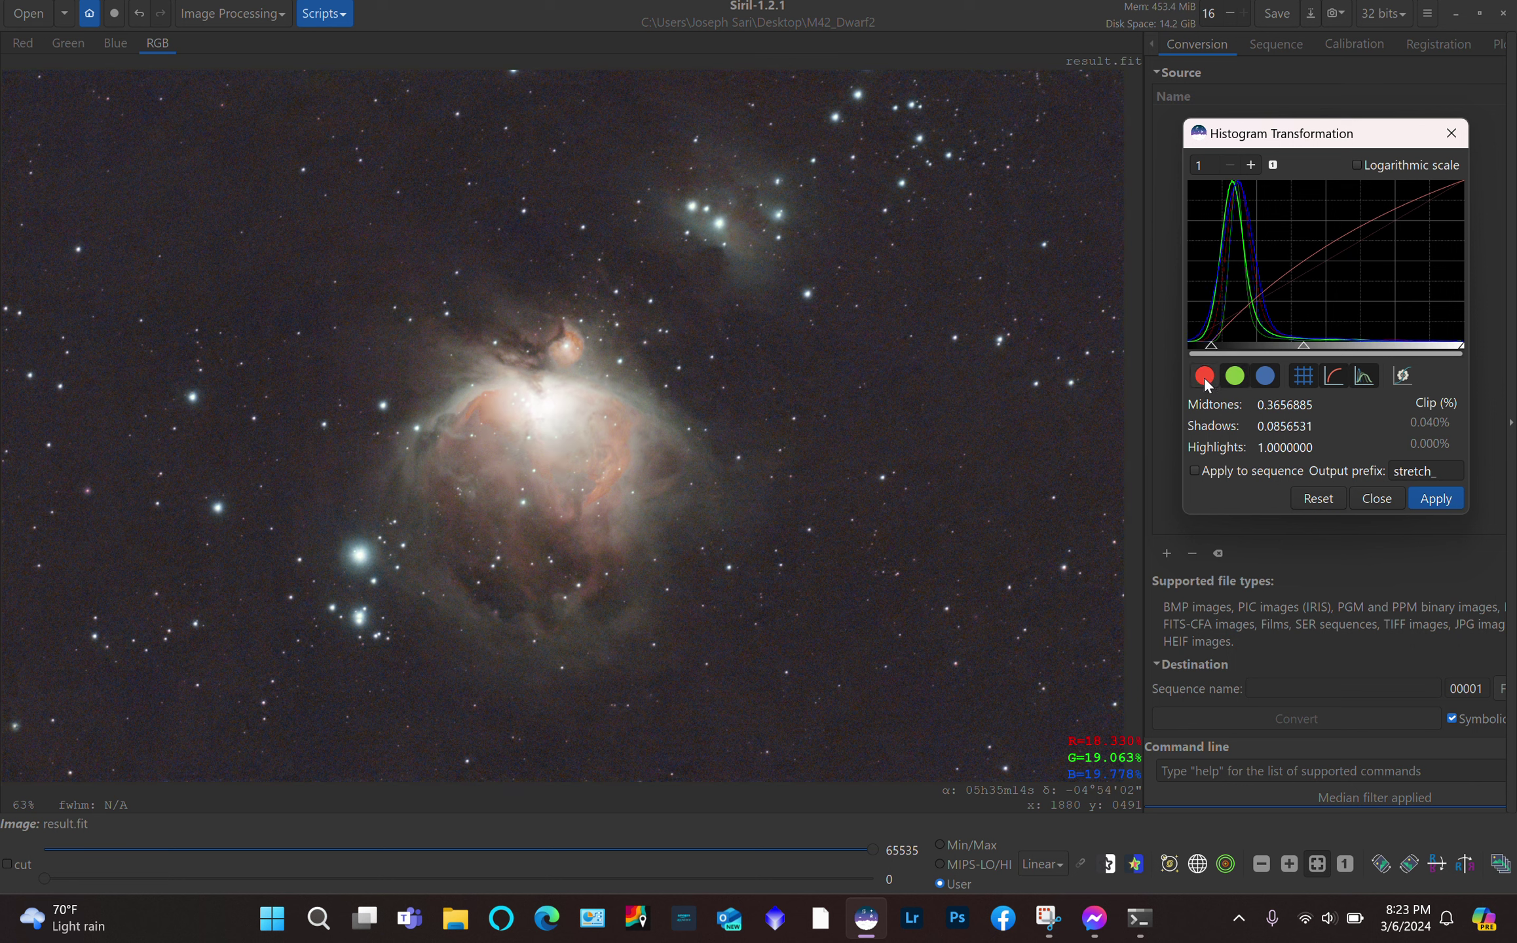
left_click(1205, 379)
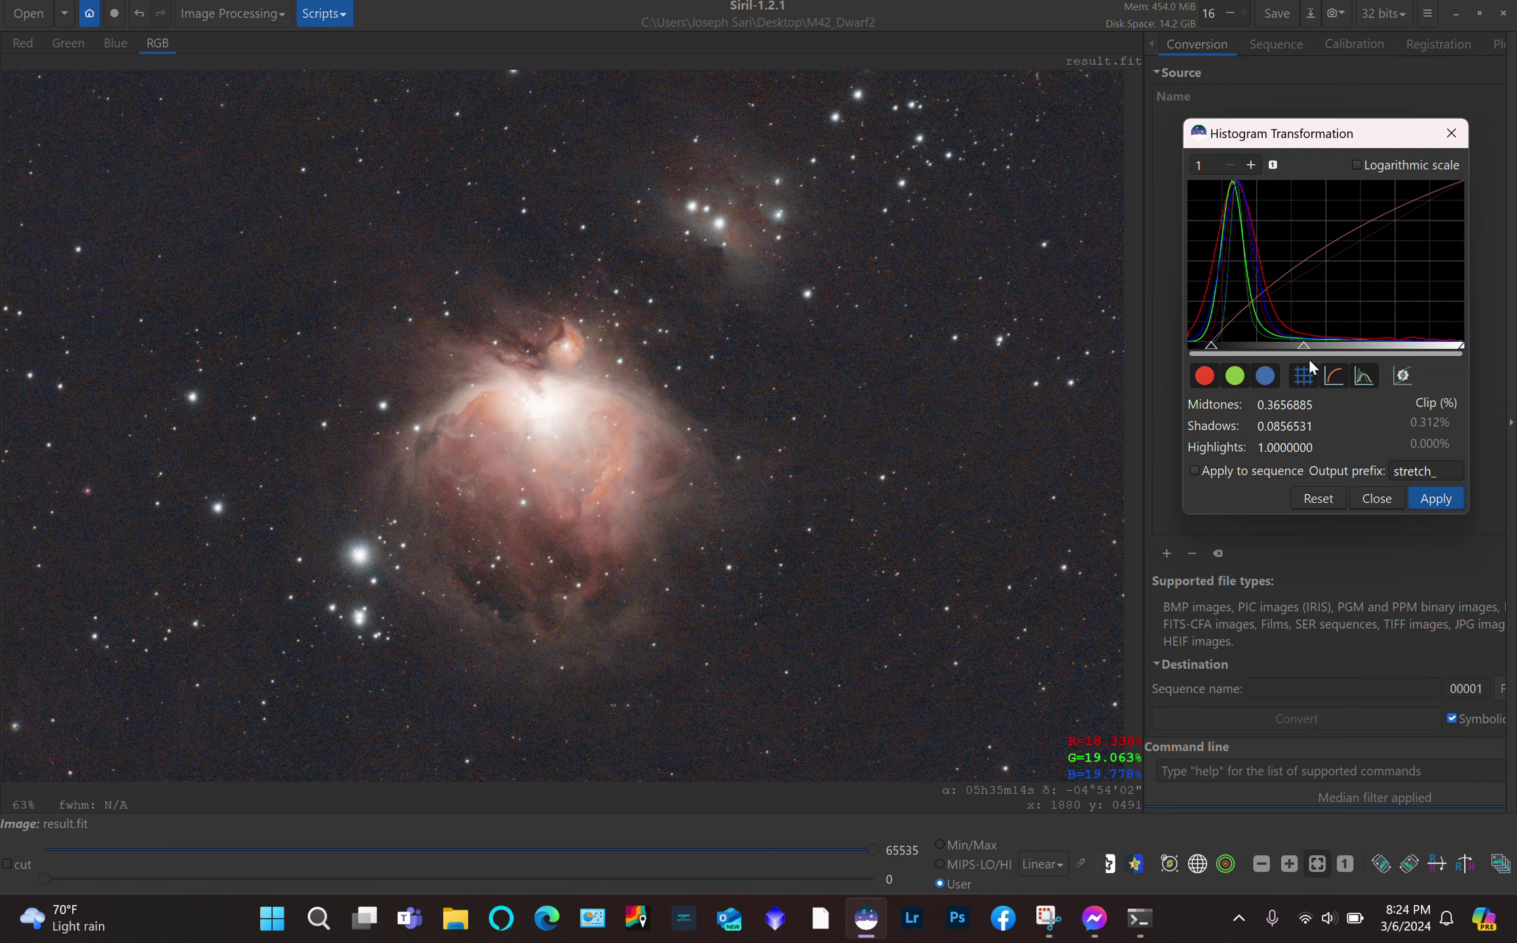
left_click(1420, 497)
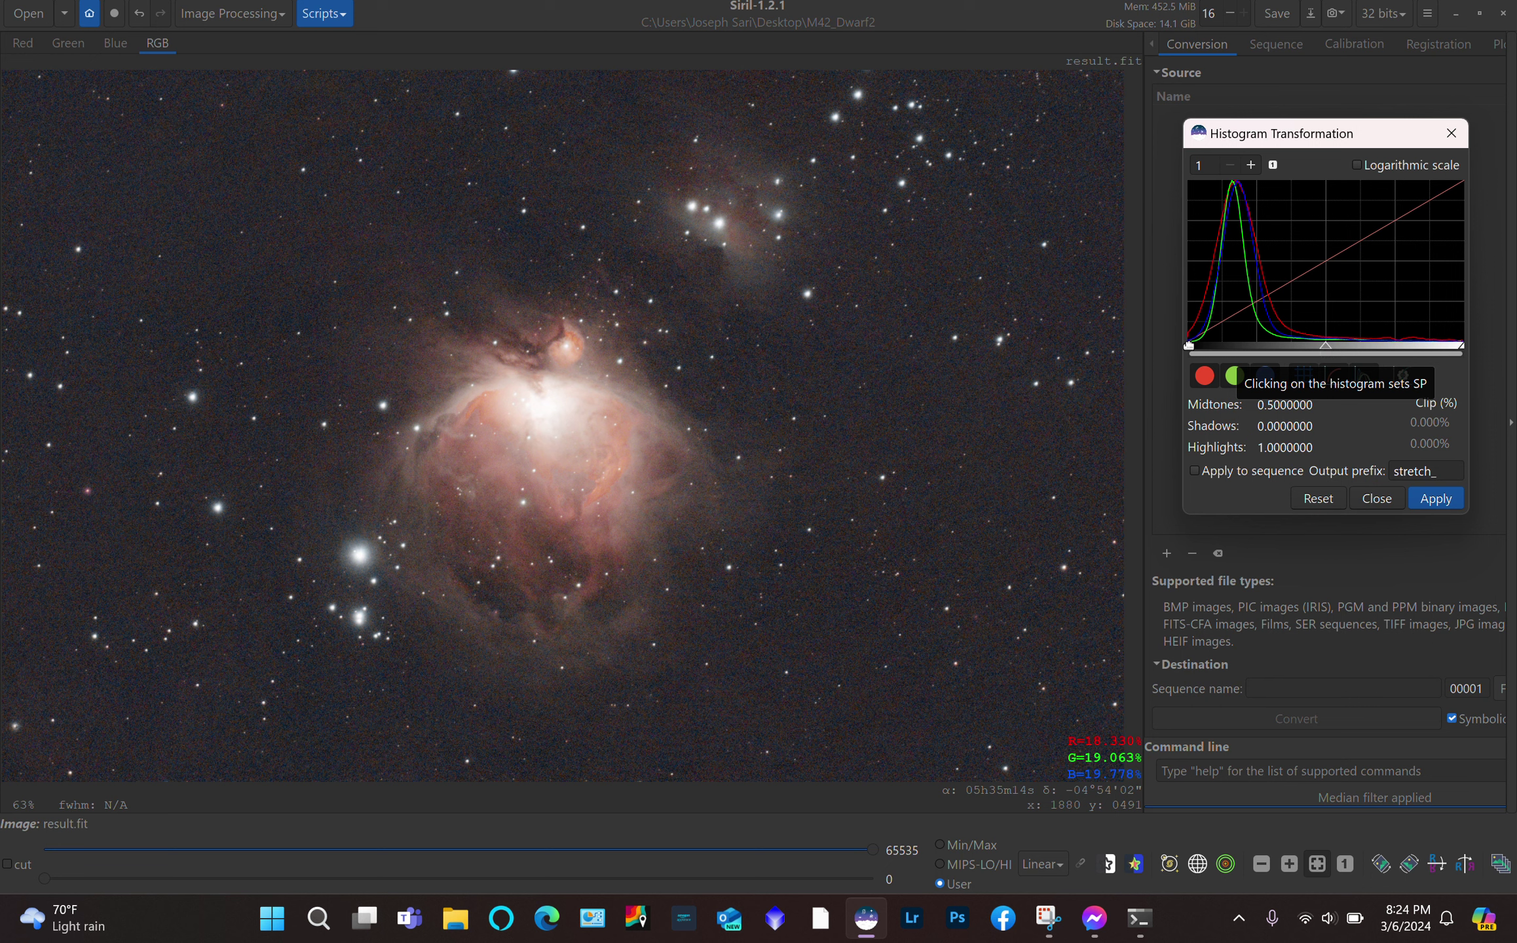
Apply a histogram transformation to all three channels with shadows at 0.0428266 and midtones at 0.5592841, and close the dialog
left_click_drag(1189, 345, 1199, 349)
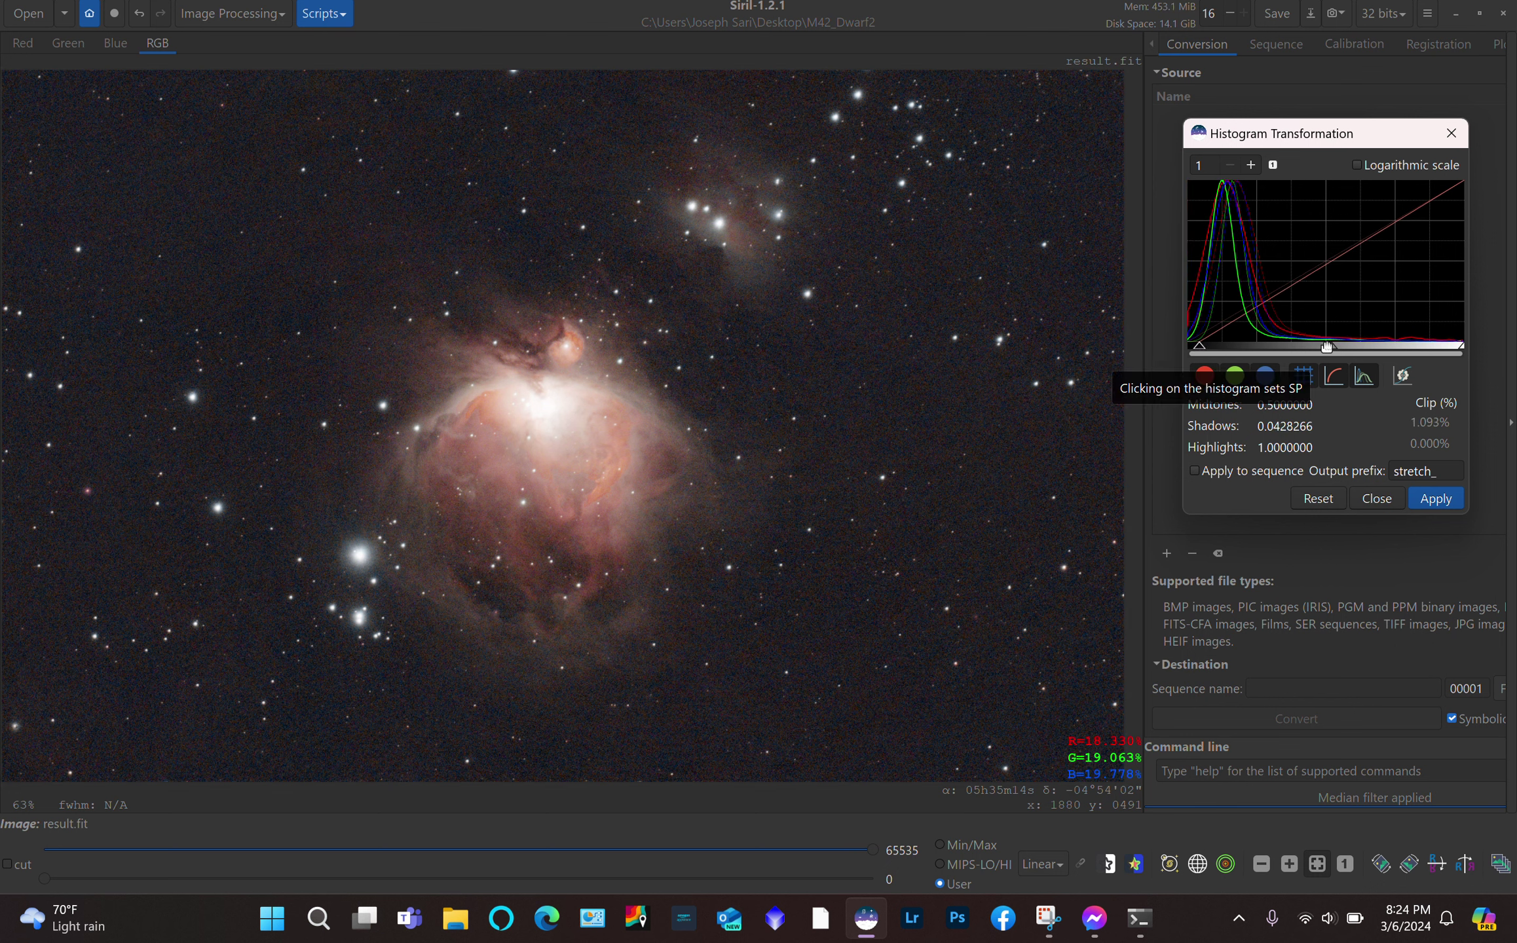
mouse_move(1328, 345)
left_mouse_down()
mouse_move(1303, 345)
mouse_move(1347, 345)
left_mouse_up()
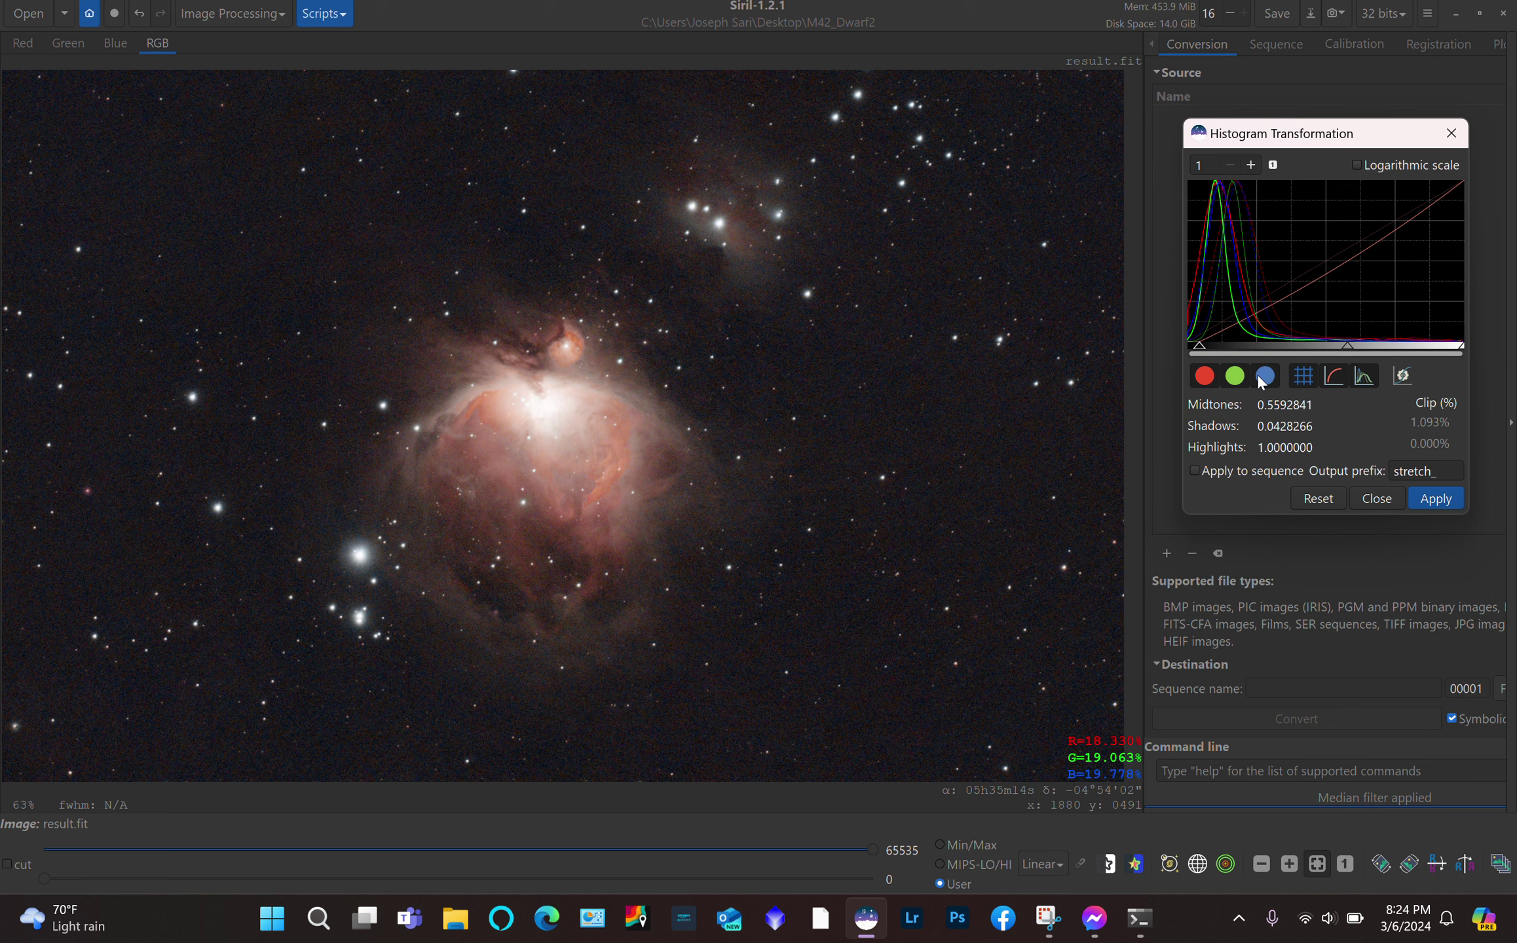
left_click(1449, 498)
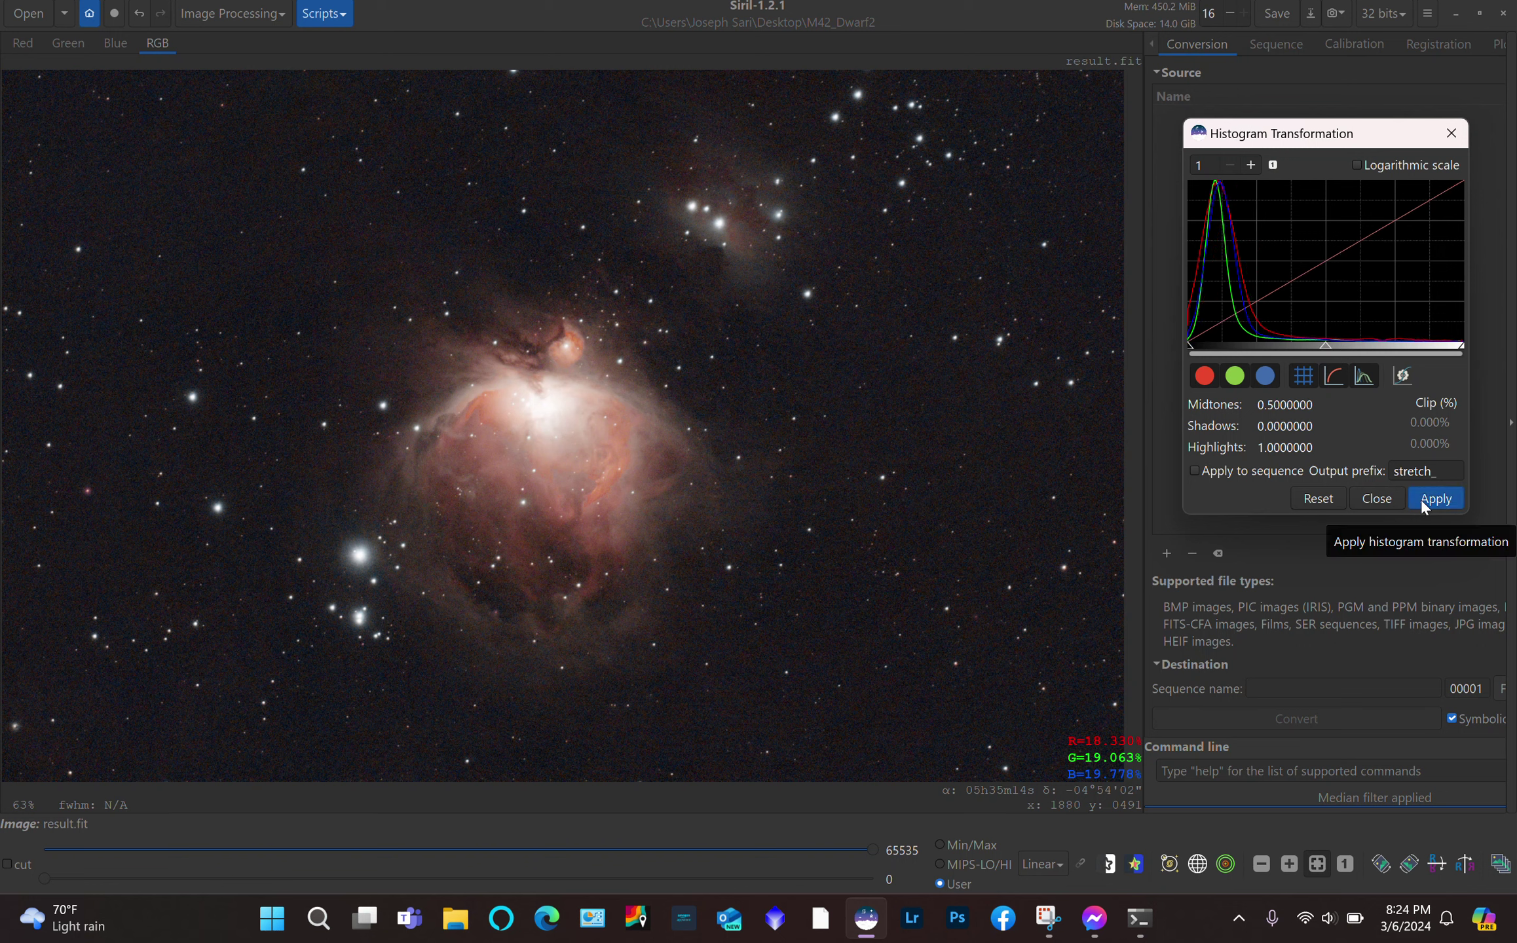
left_click(1378, 498)
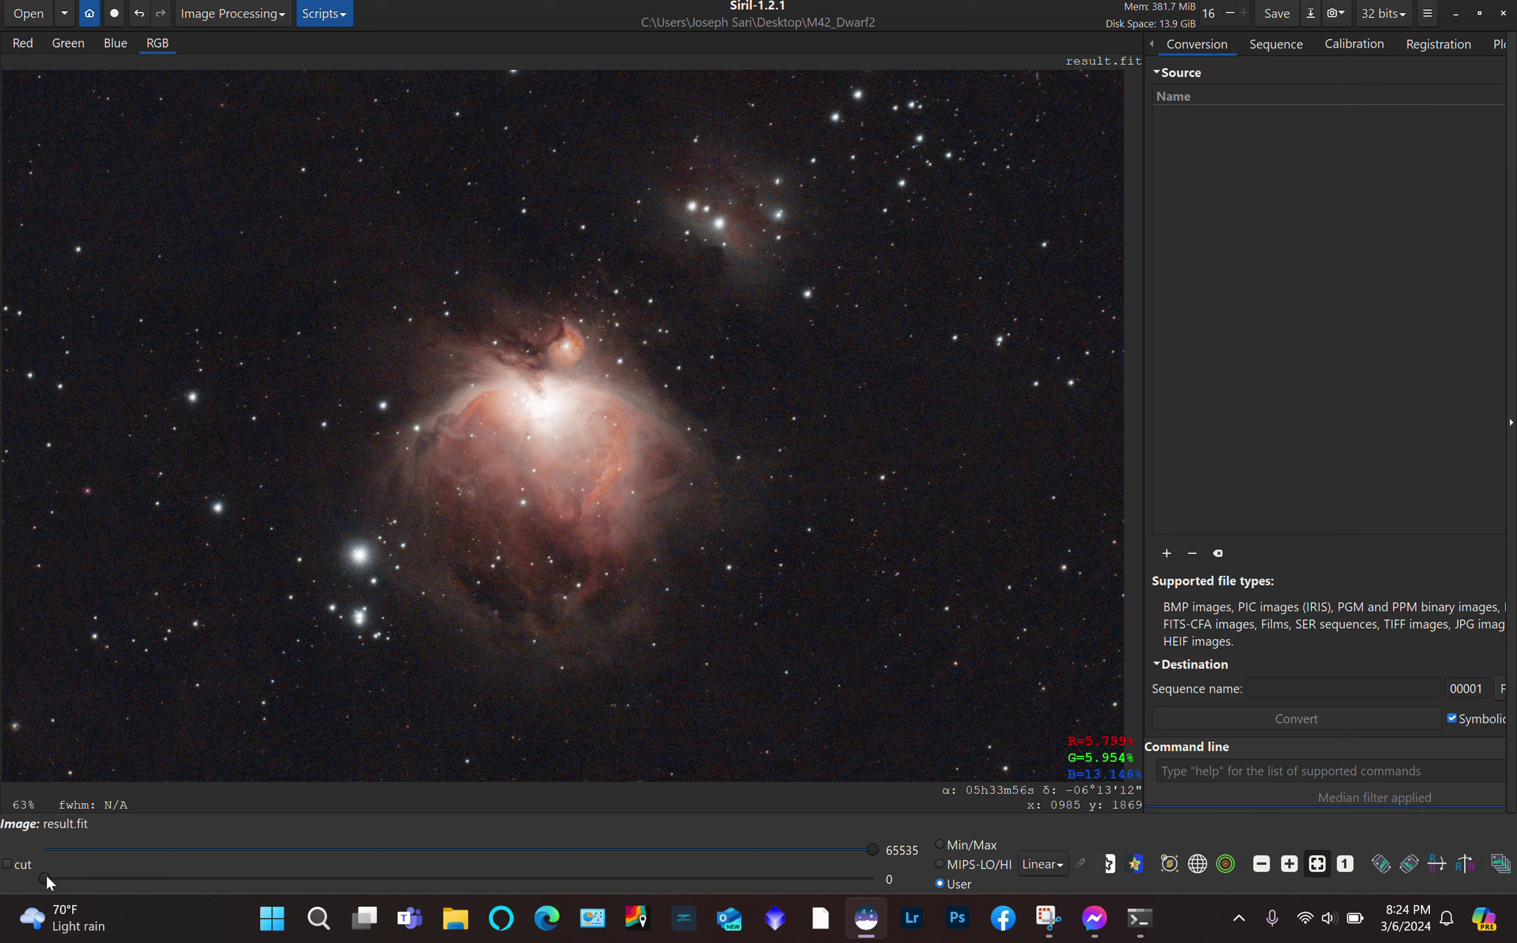
Darken the image display by raising its lower cutoff to 2394, keeping the upper cutoff at 65535
left_click_drag(46, 874, 89, 880)
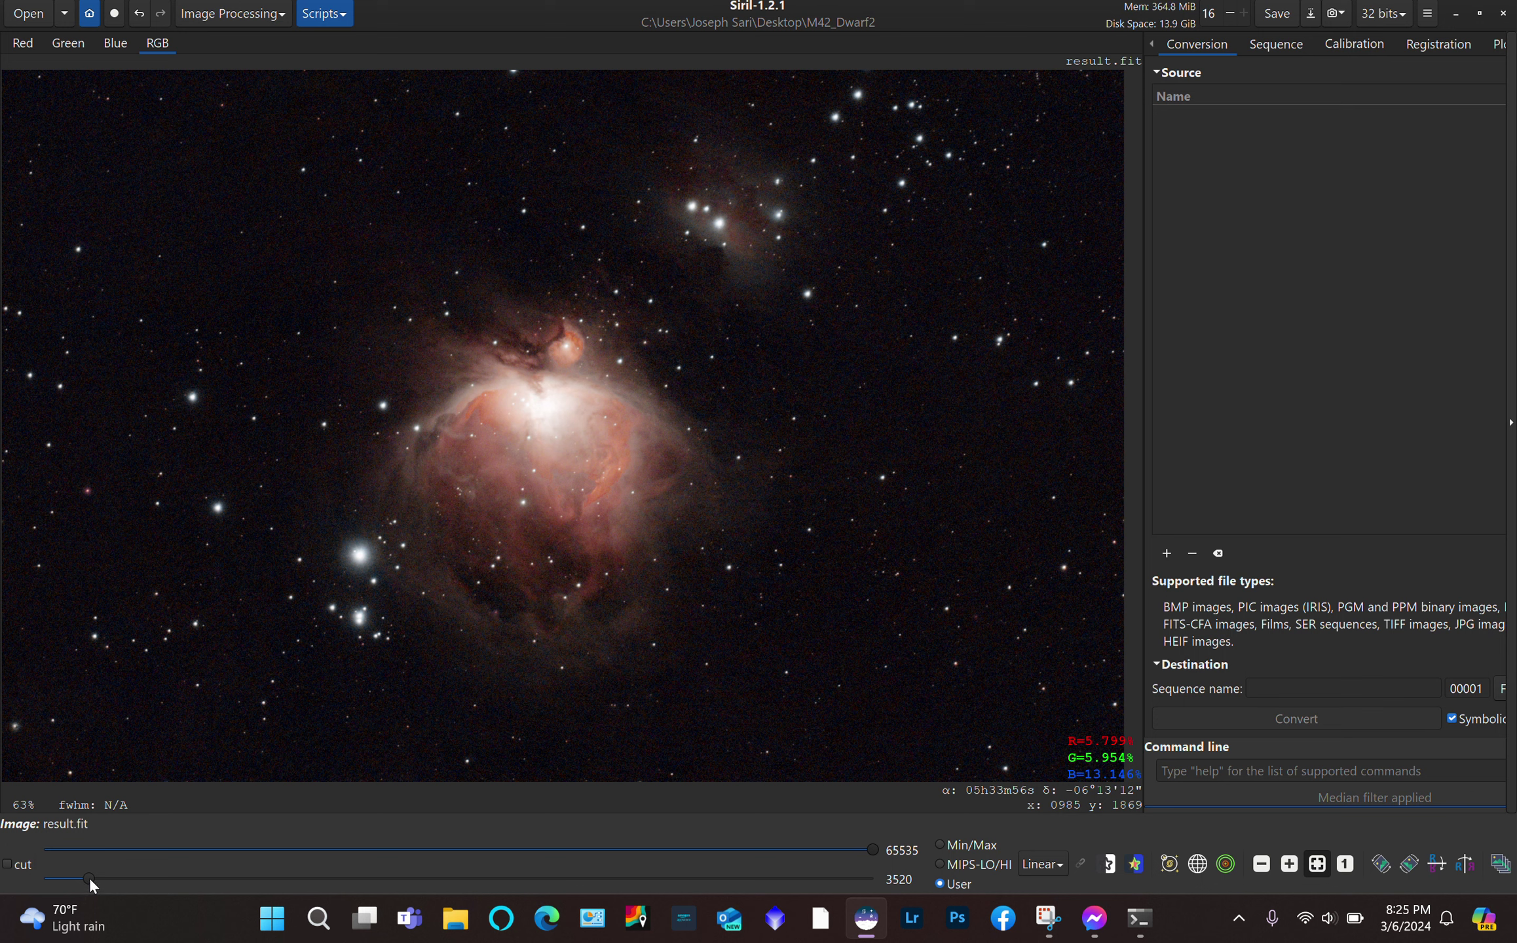
left_click_drag(89, 878, 76, 879)
left_click_drag(874, 851, 858, 852)
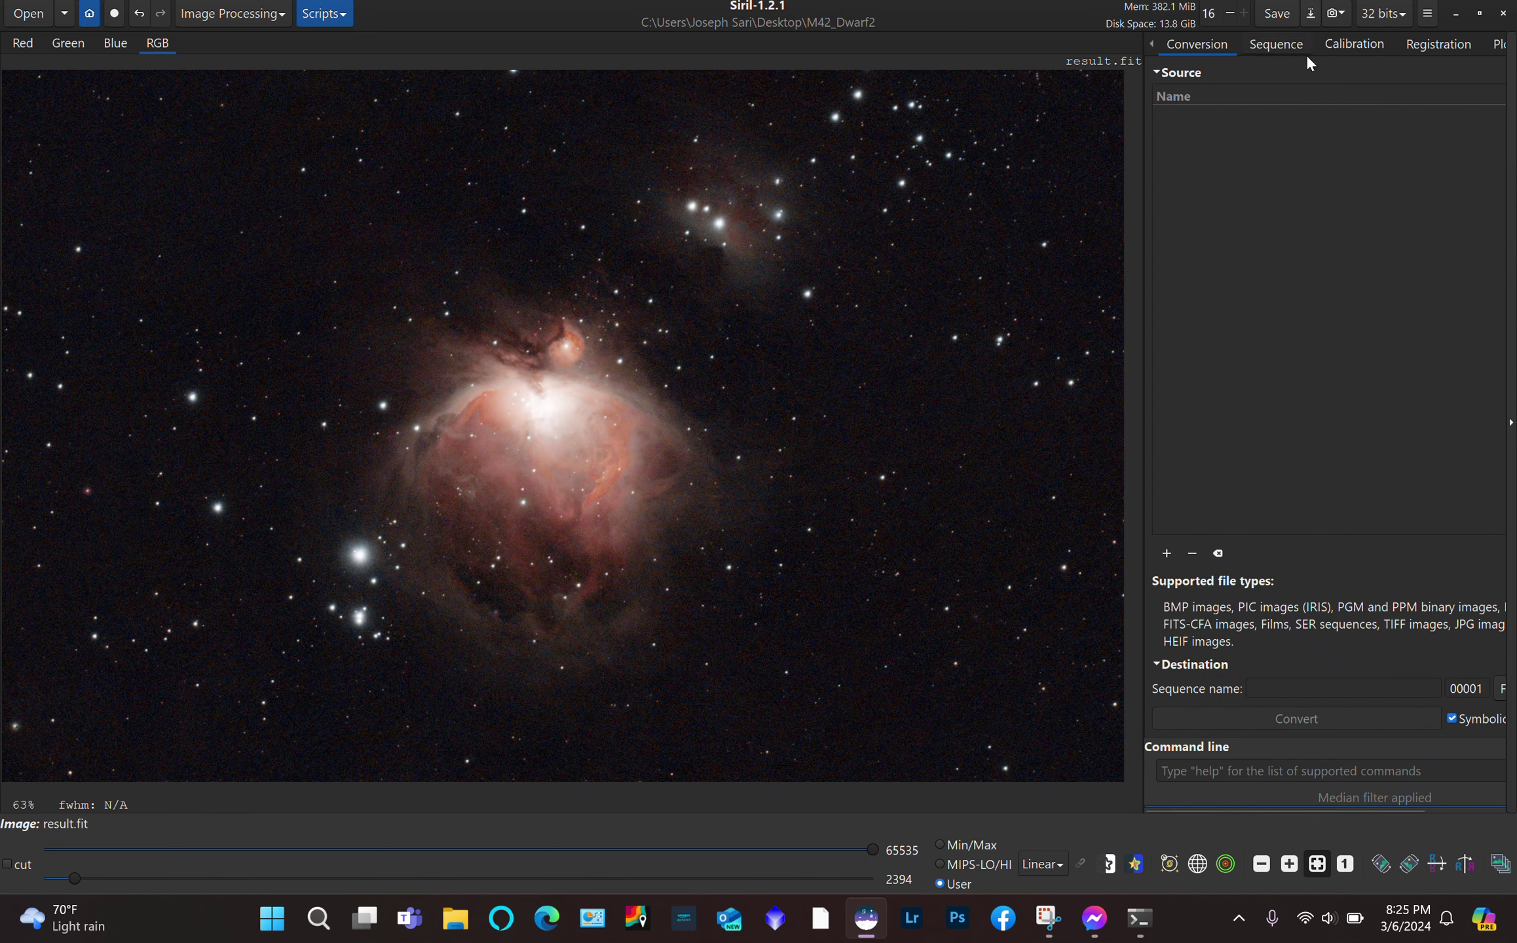
Save the processed image as M42_Siril.tif in the M42_Dwarf2 folder, as a 16-bit unsigned integer TIFF without compression
left_click(1310, 15)
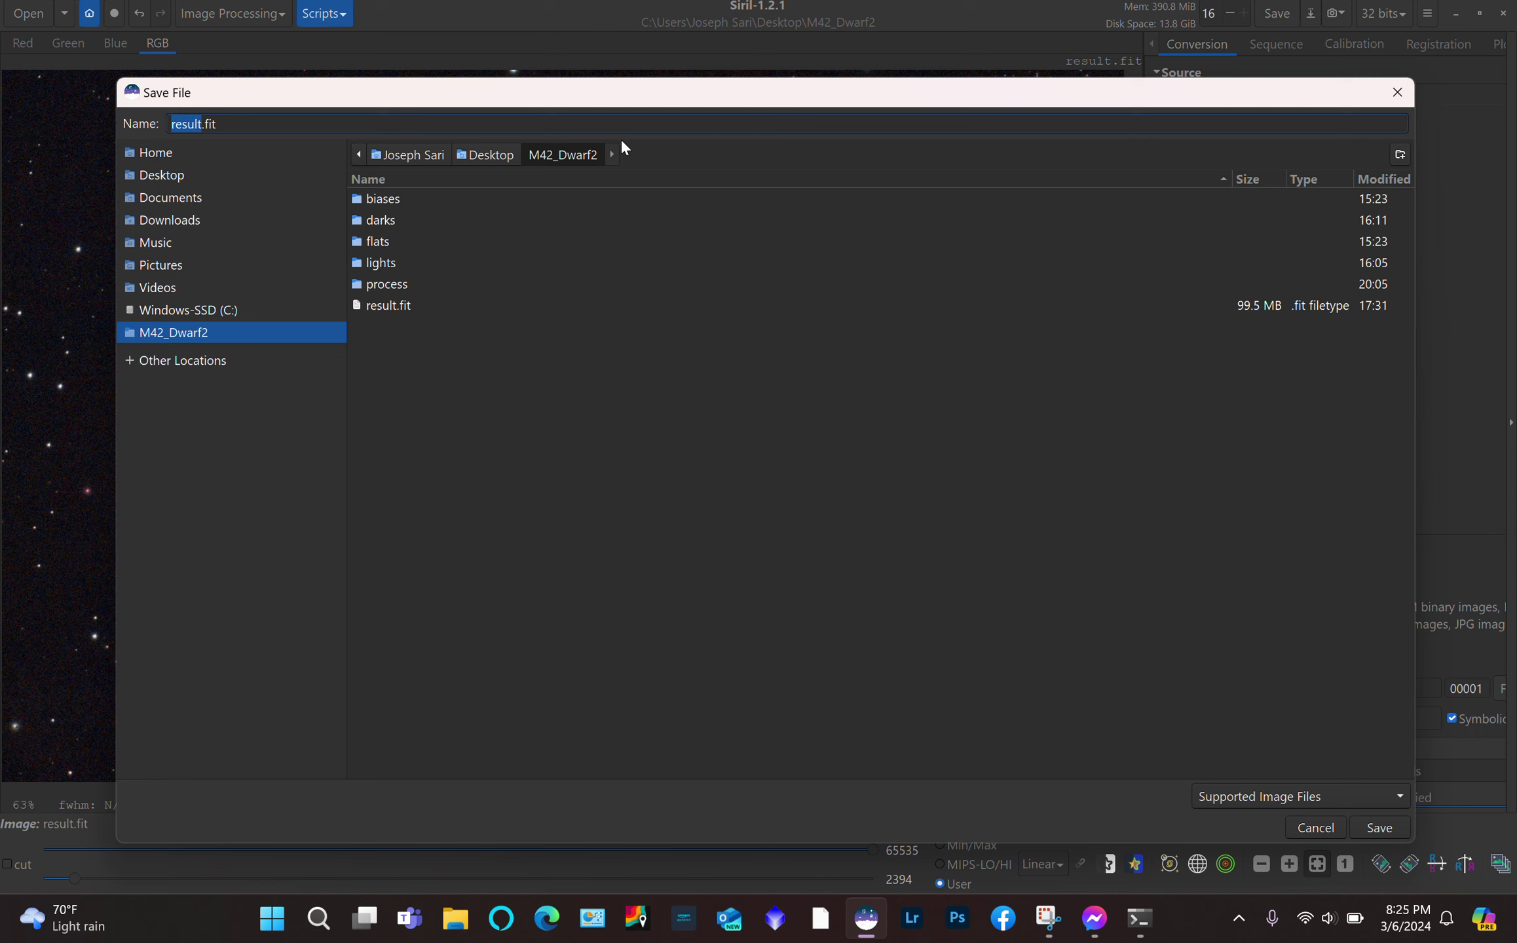
type("M42_Siril")
left_click(1396, 792)
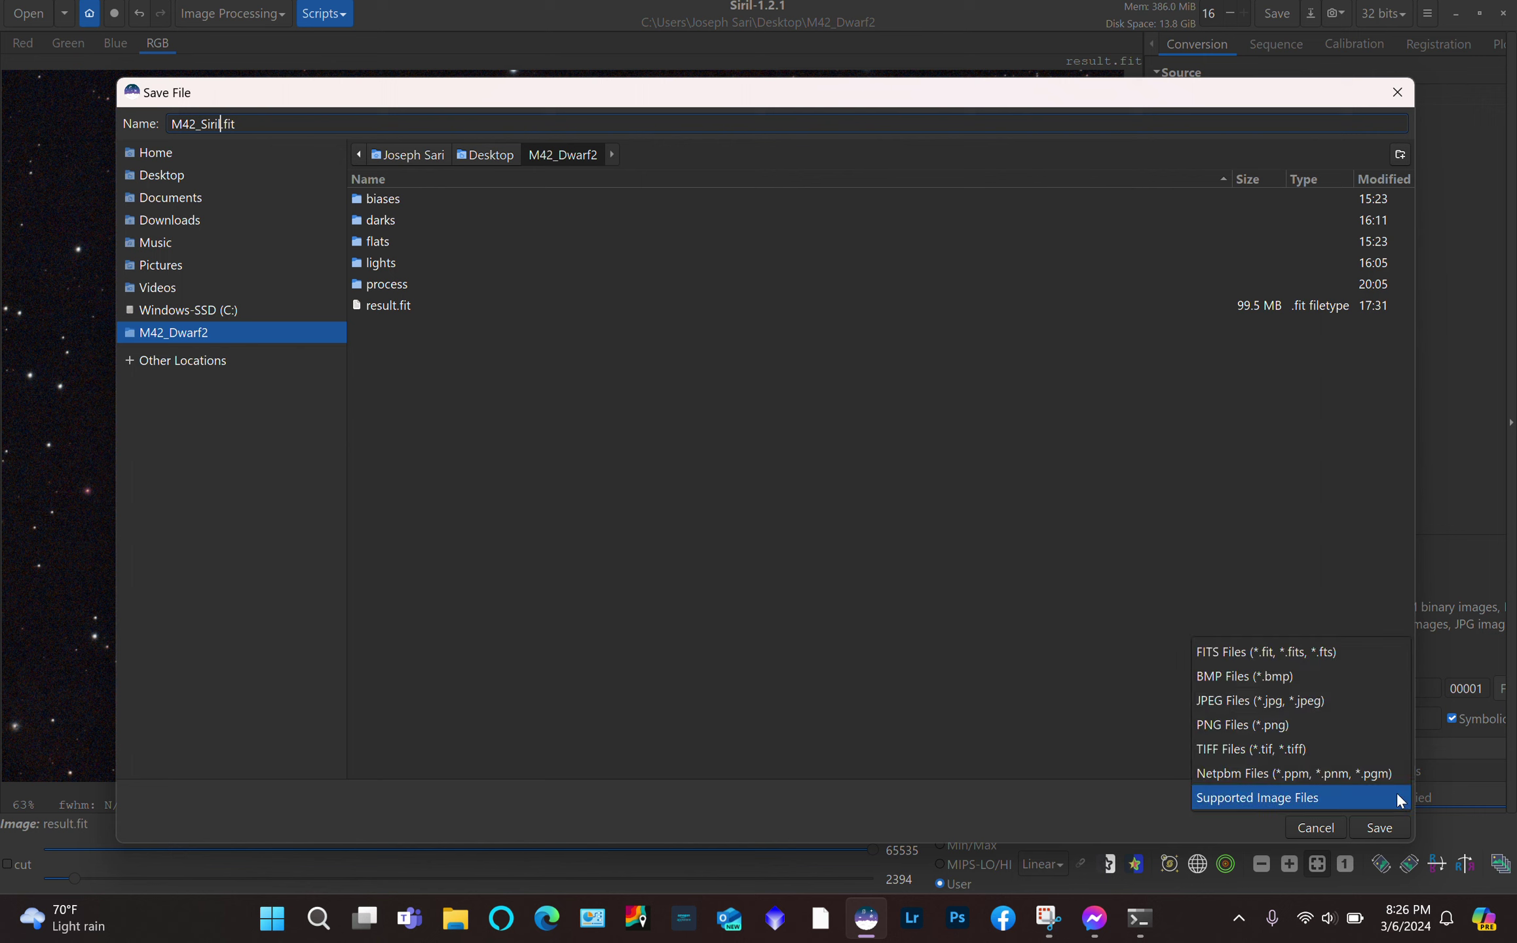
left_click(1329, 753)
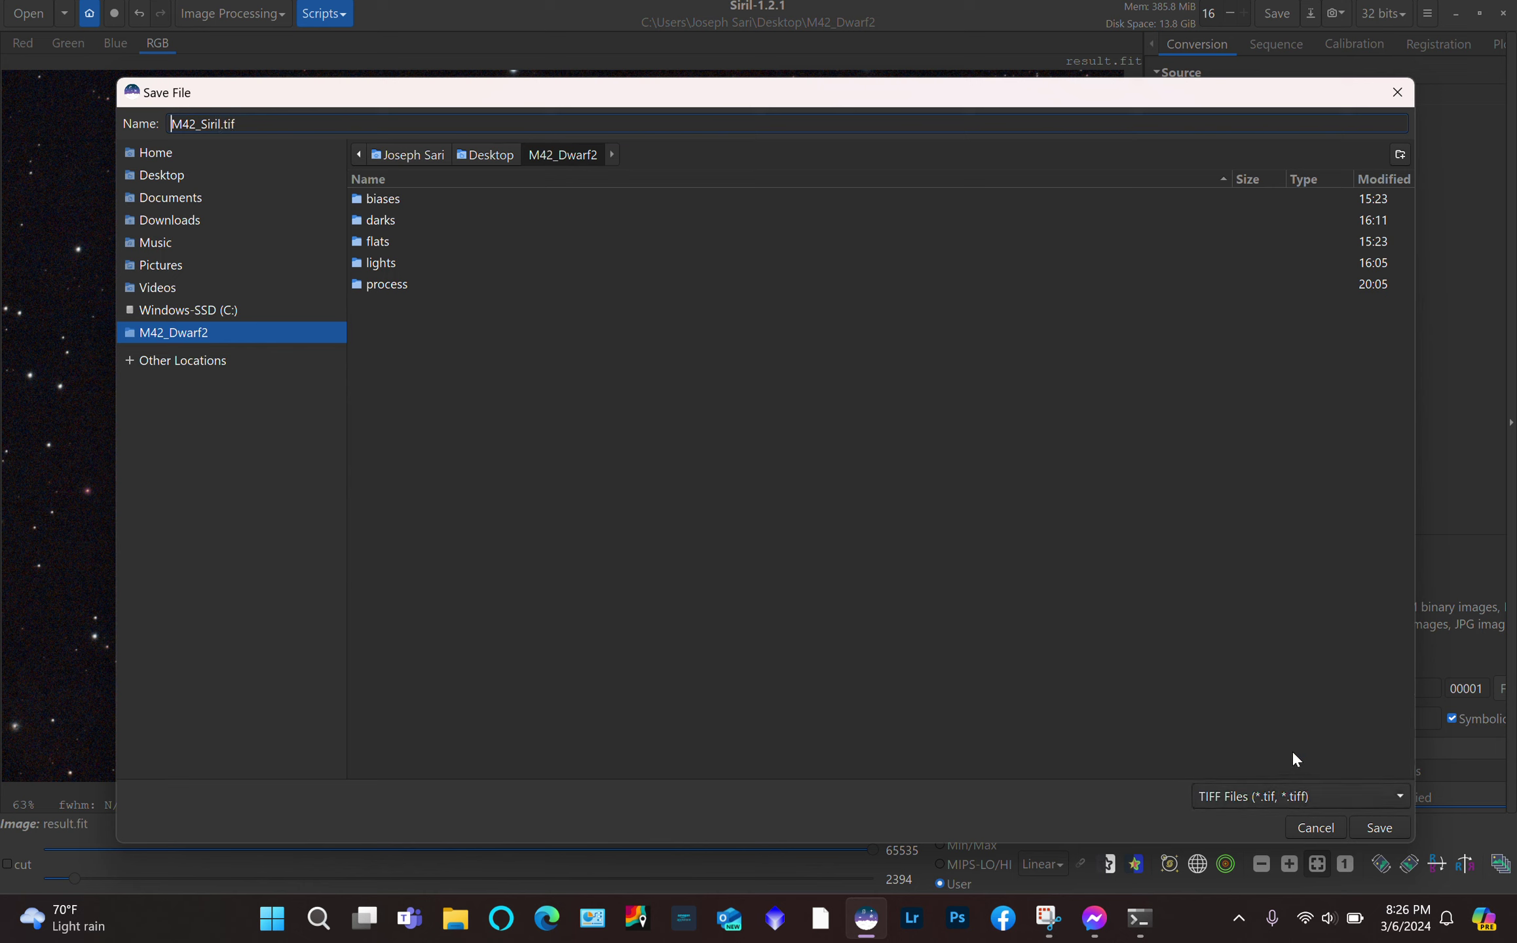
left_click(1385, 824)
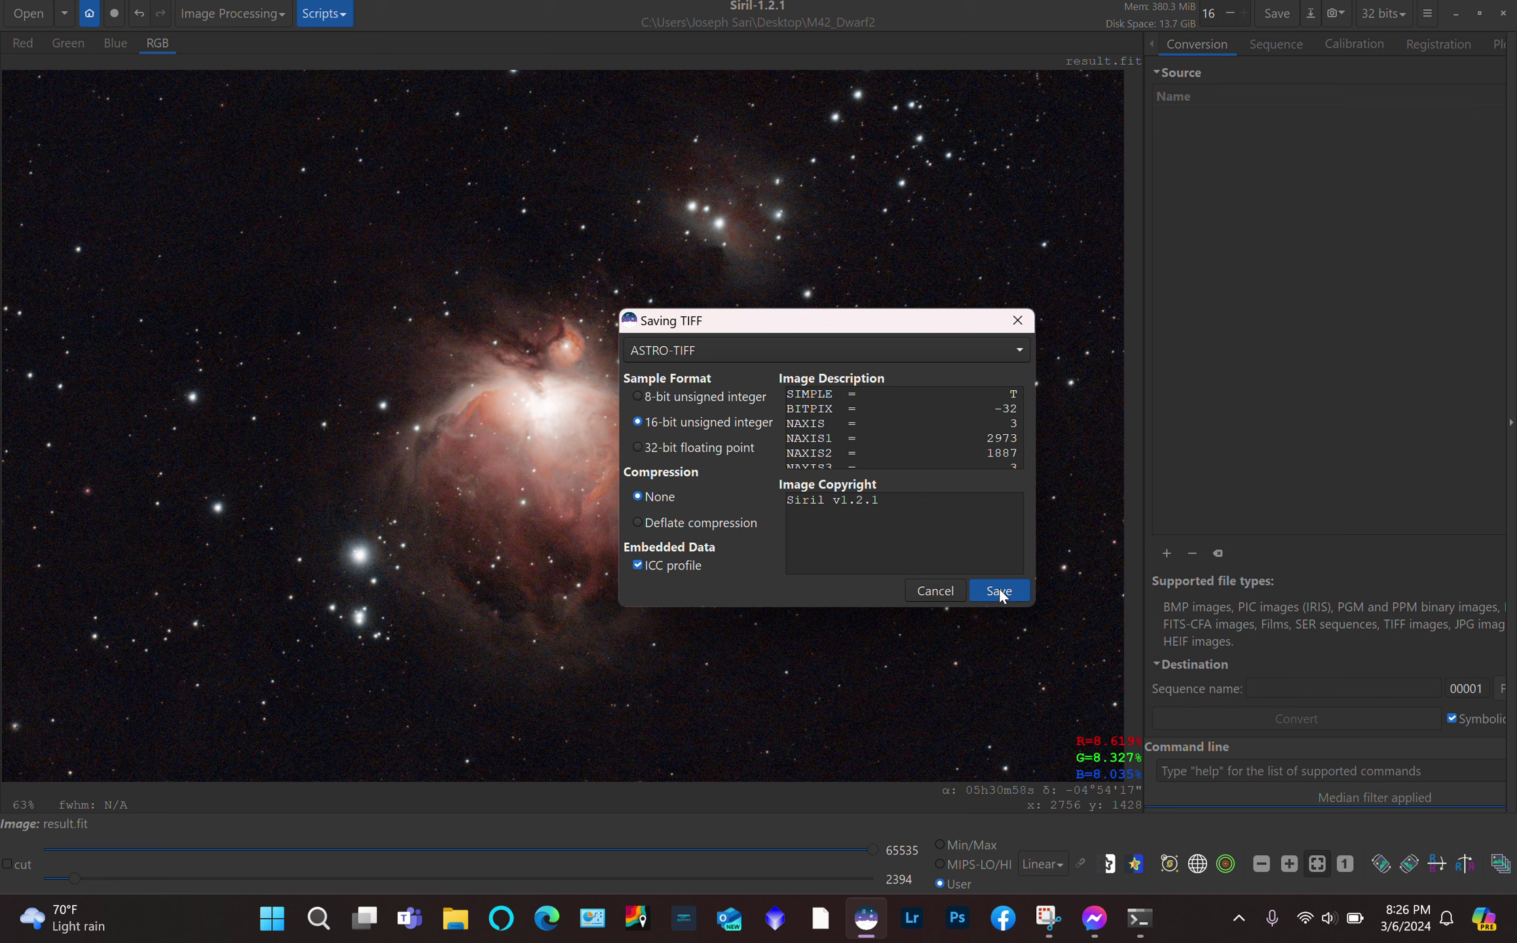
left_click(999, 589)
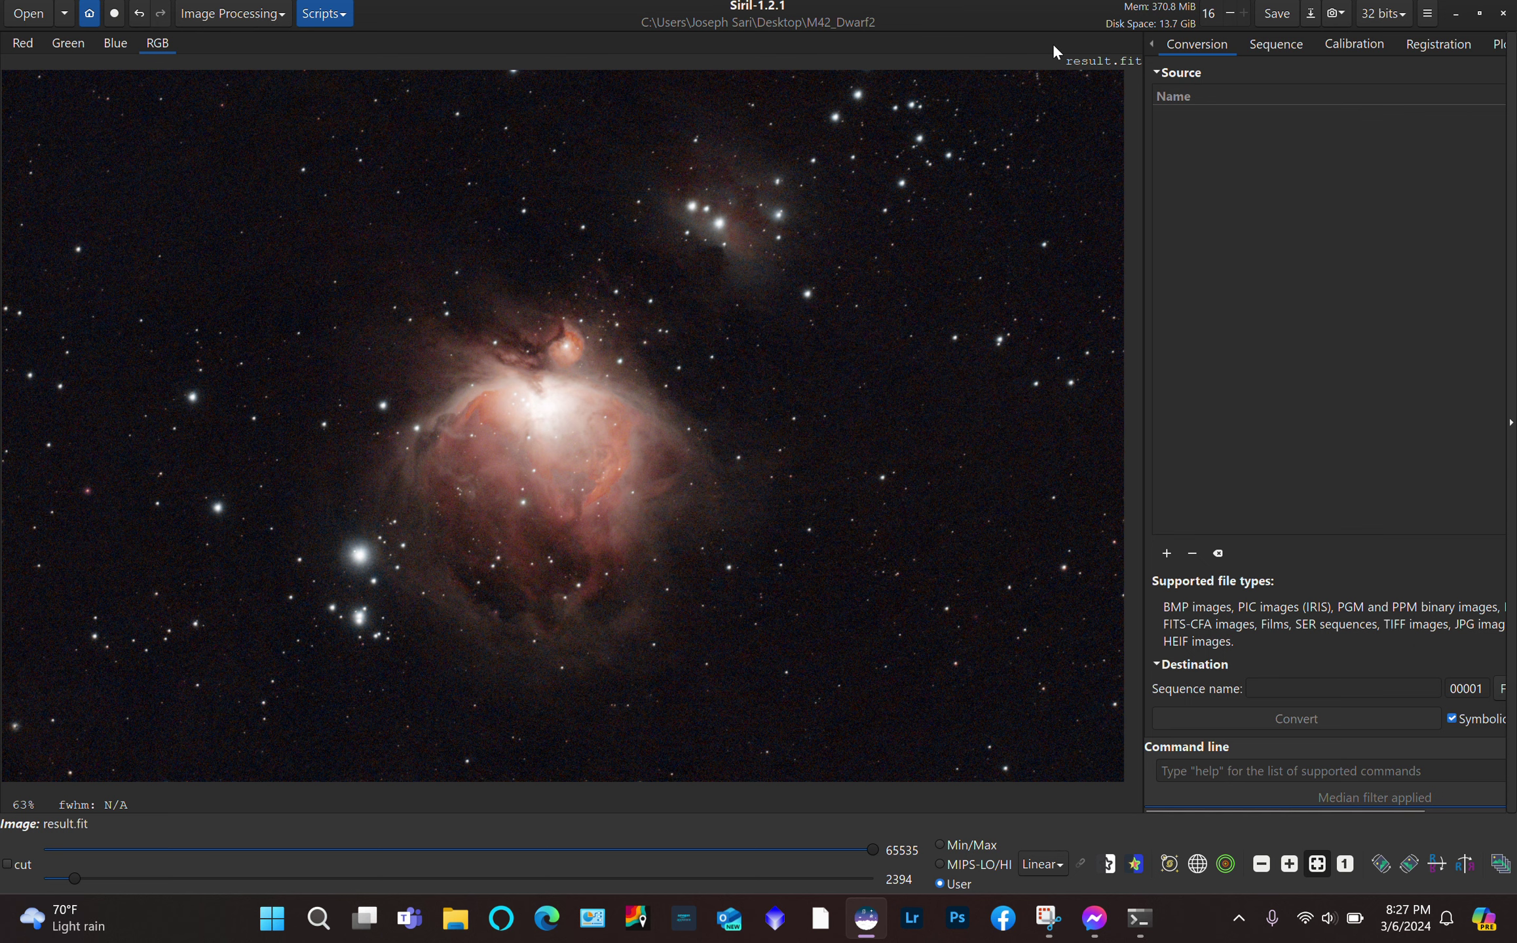
Check the M42_Dwarf2 folder for the saved TIFF, and close Siril
left_click(29, 15)
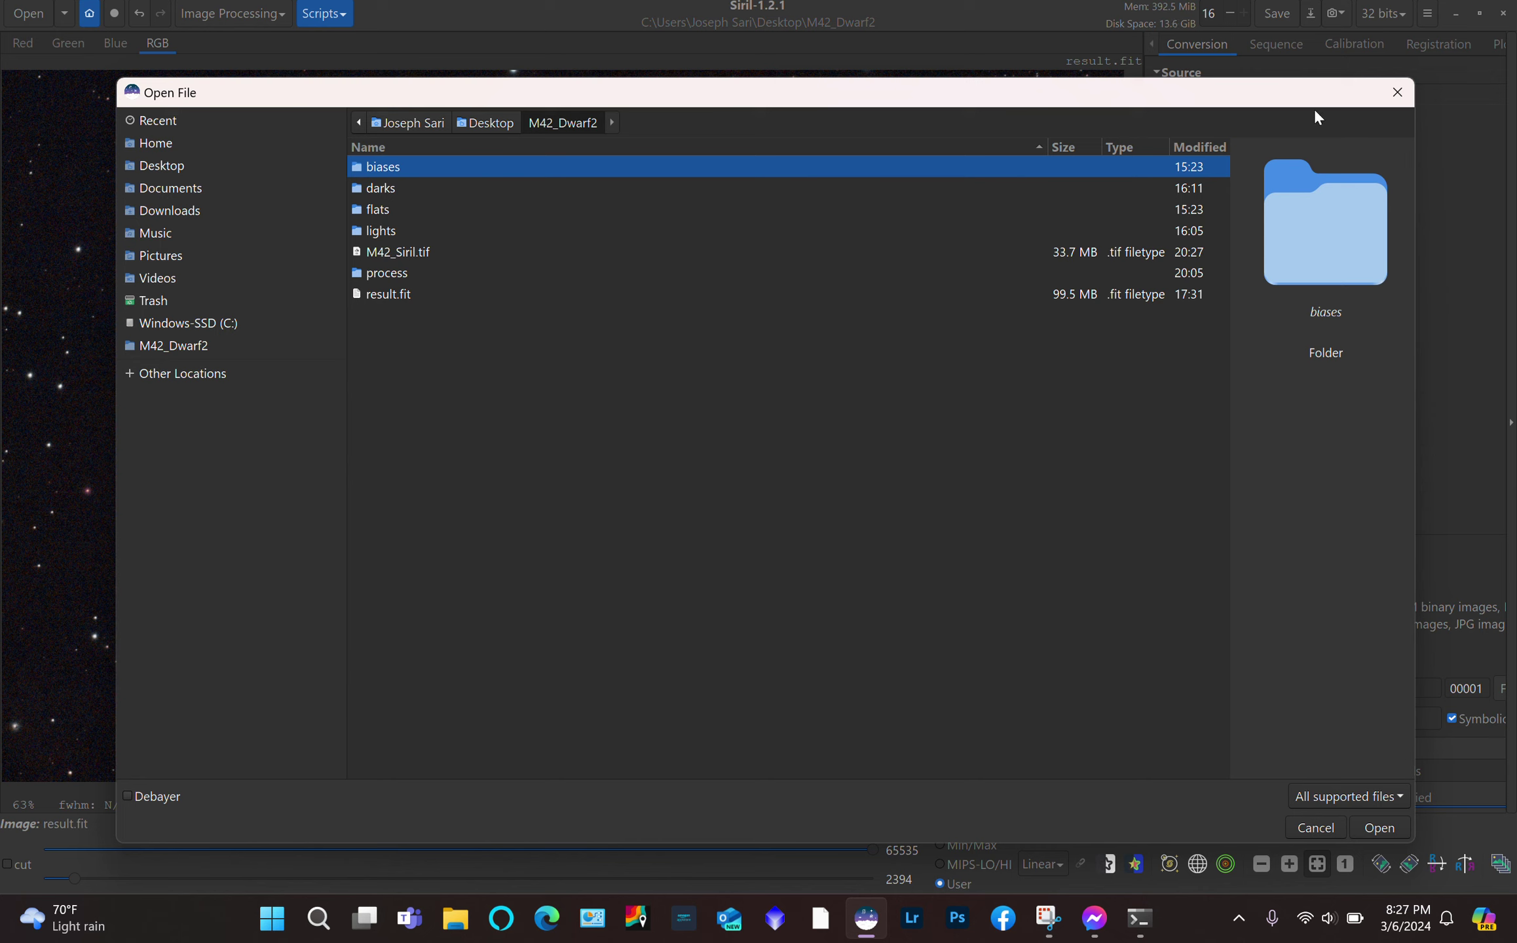
left_click(1394, 91)
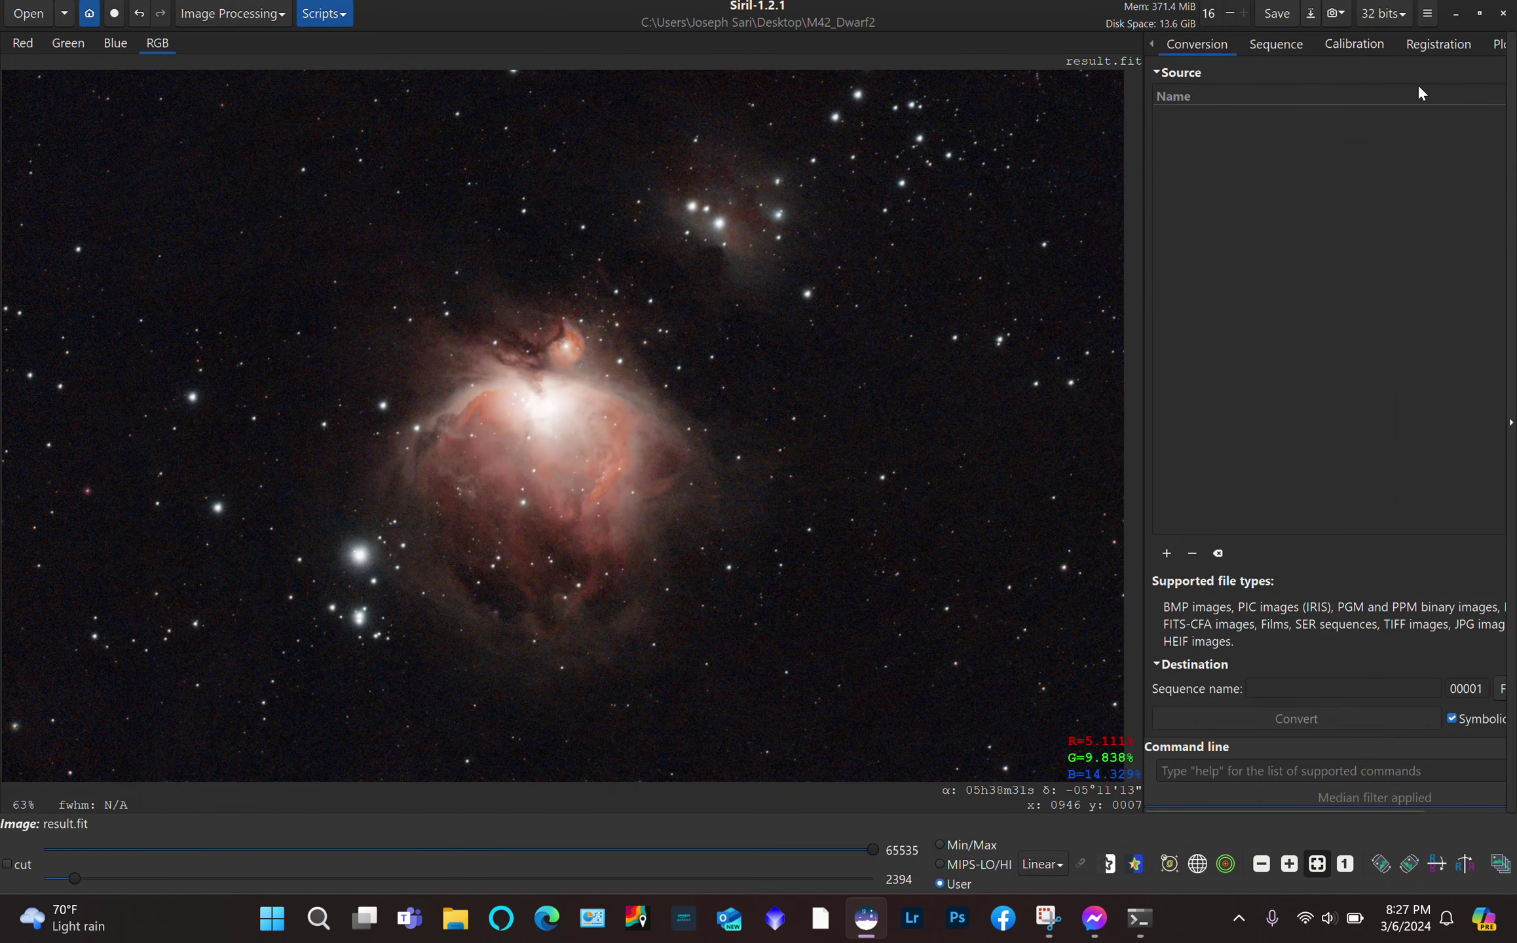
left_click(1502, 14)
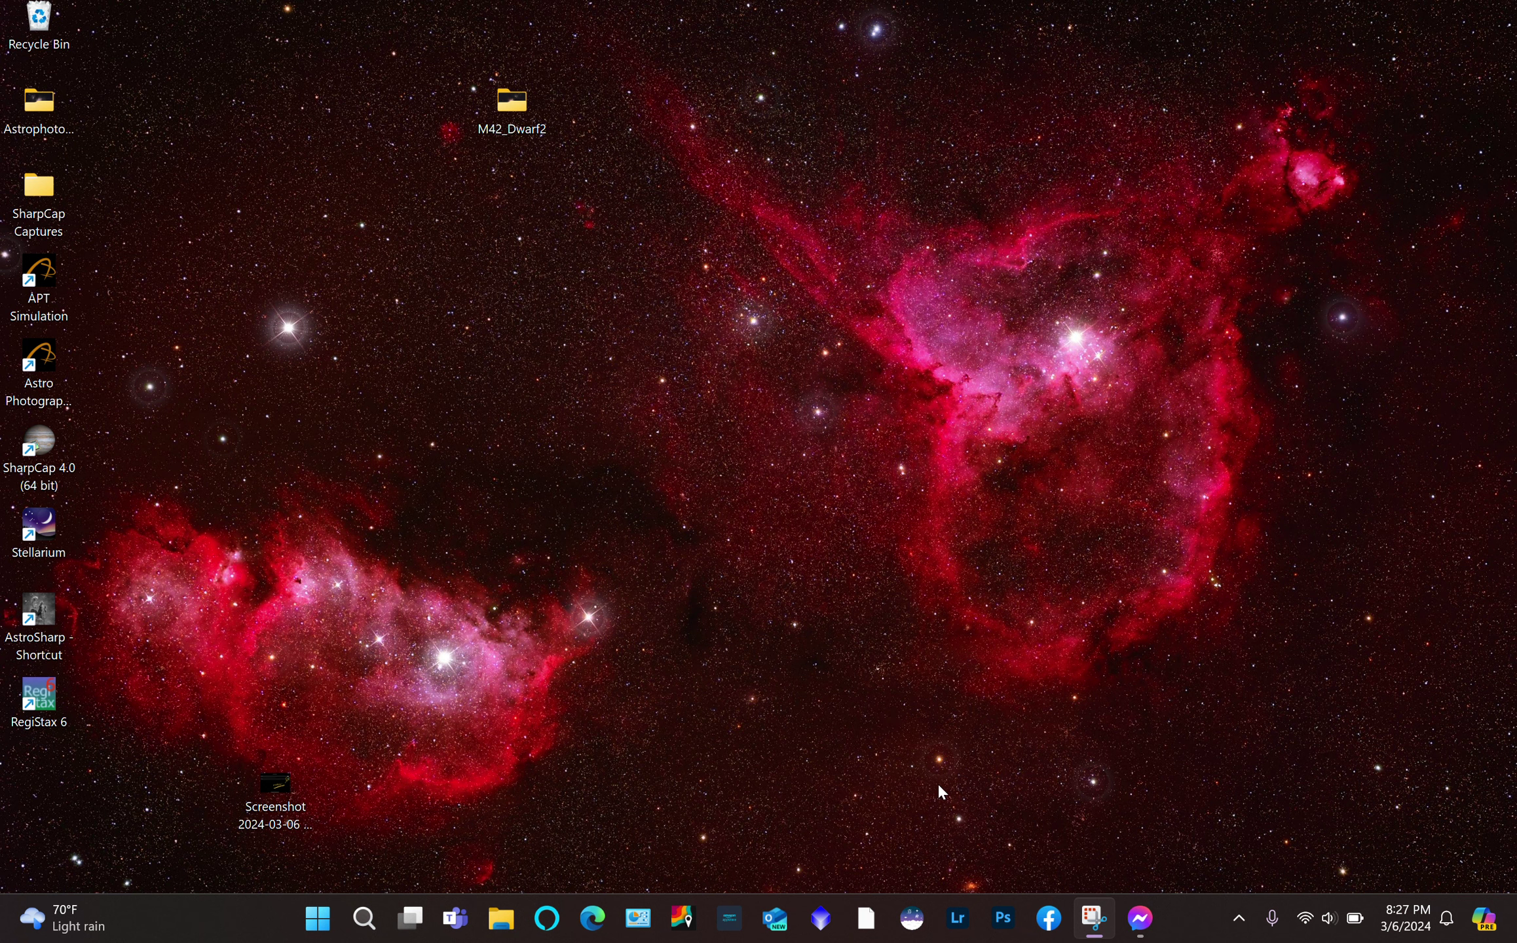
Switch to Lightroom and import M42_Siril.tif from the M42_Dwarf2 folder on the local Desktop, hiding the library sidebar
left_click(958, 919)
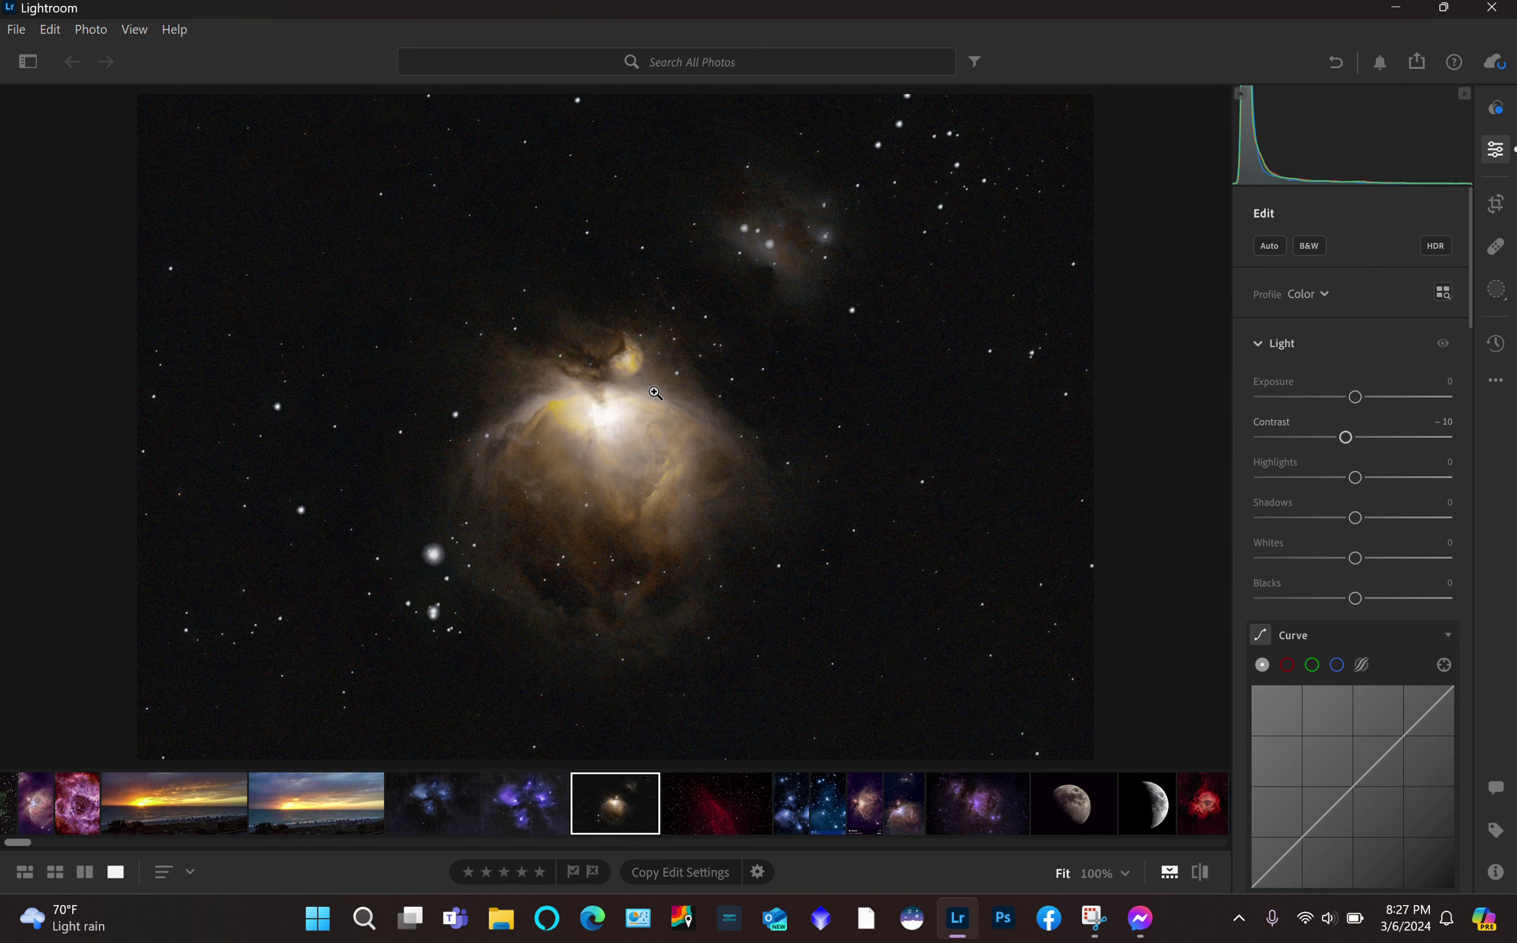
left_click(28, 62)
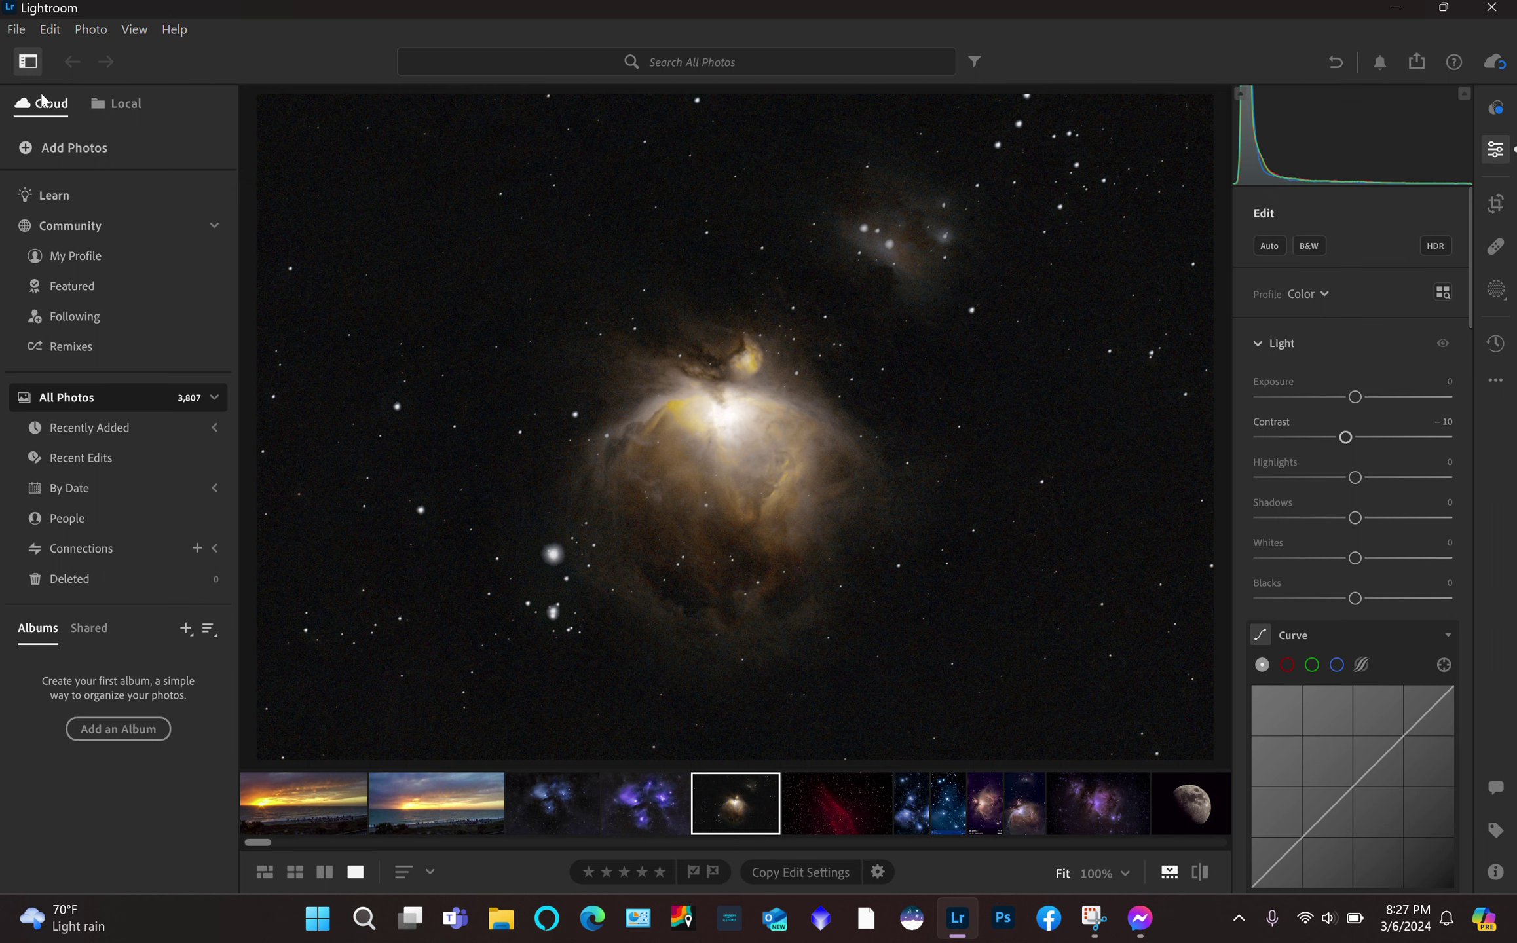
left_click(67, 150)
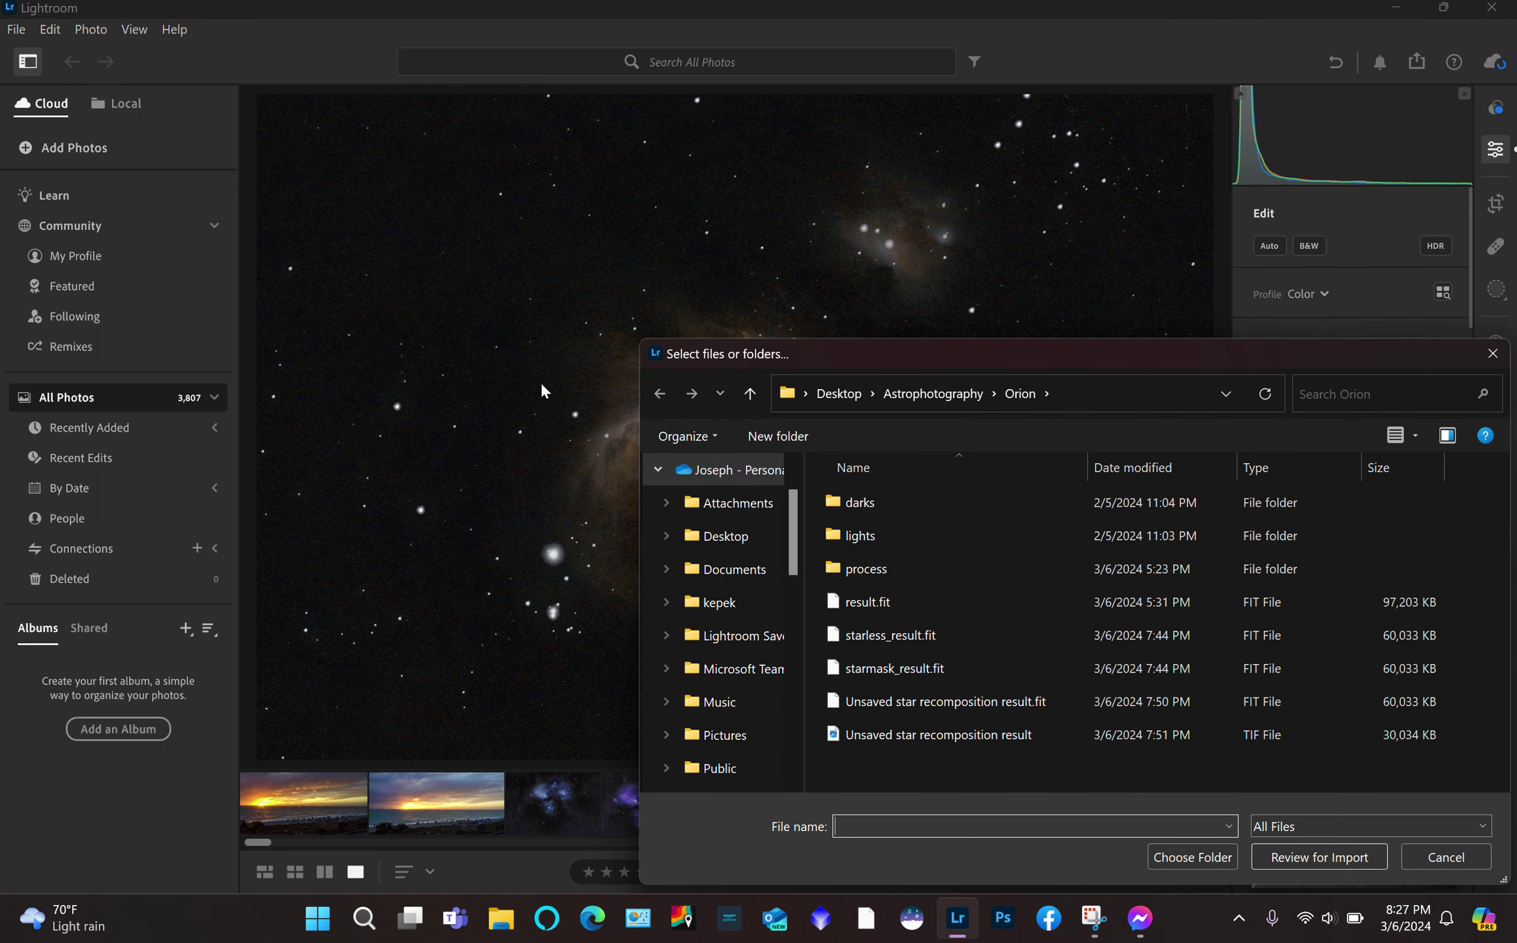
left_click(729, 533)
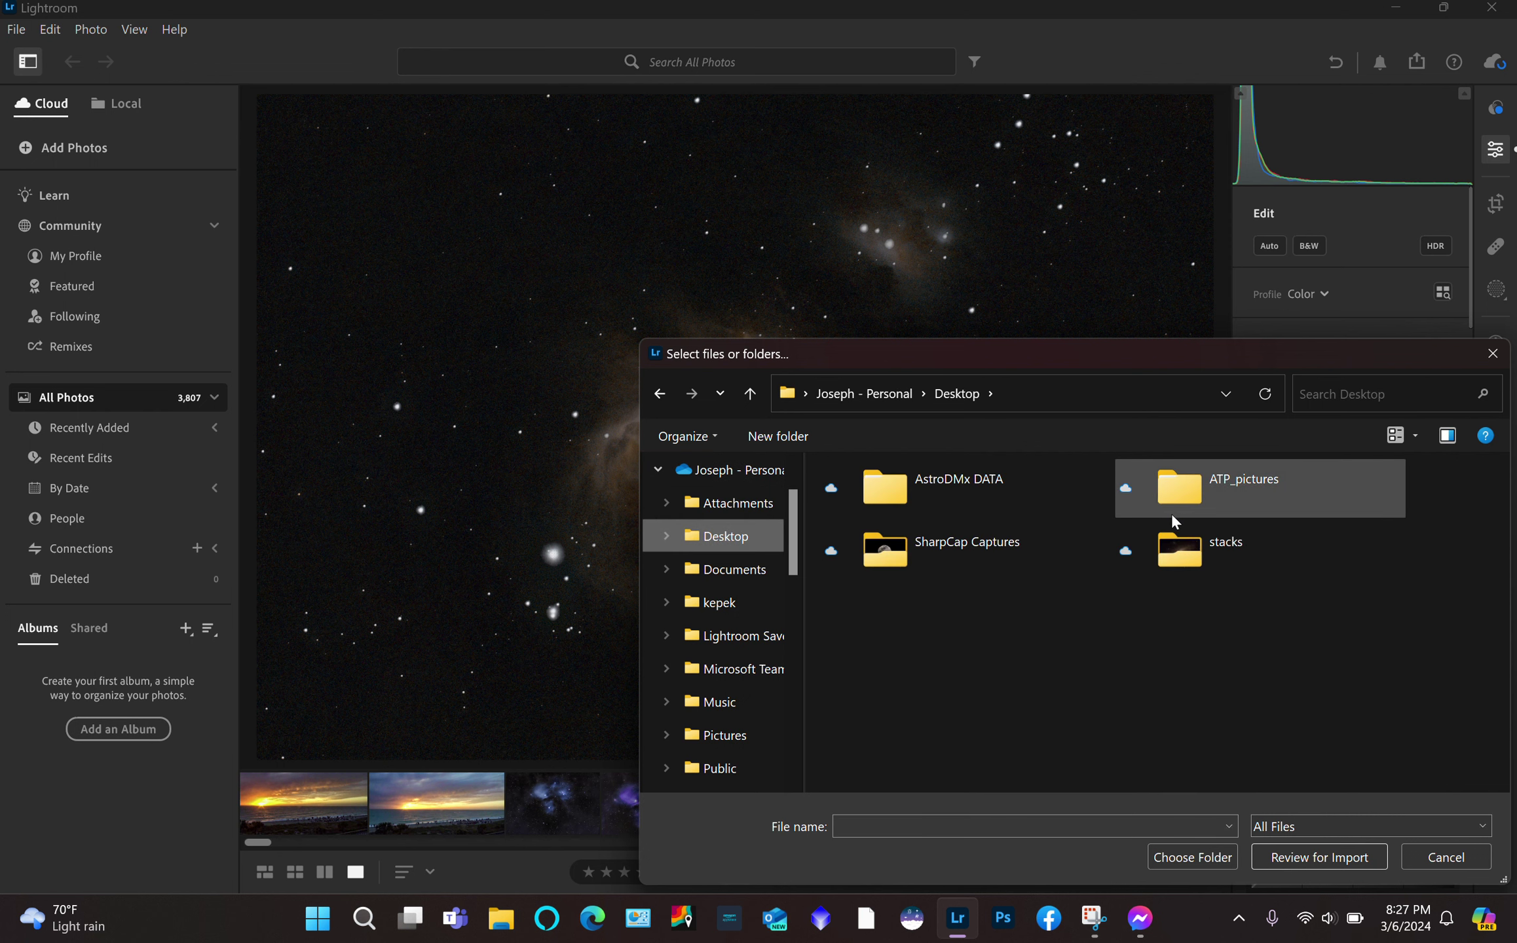
mouse_move(975, 544)
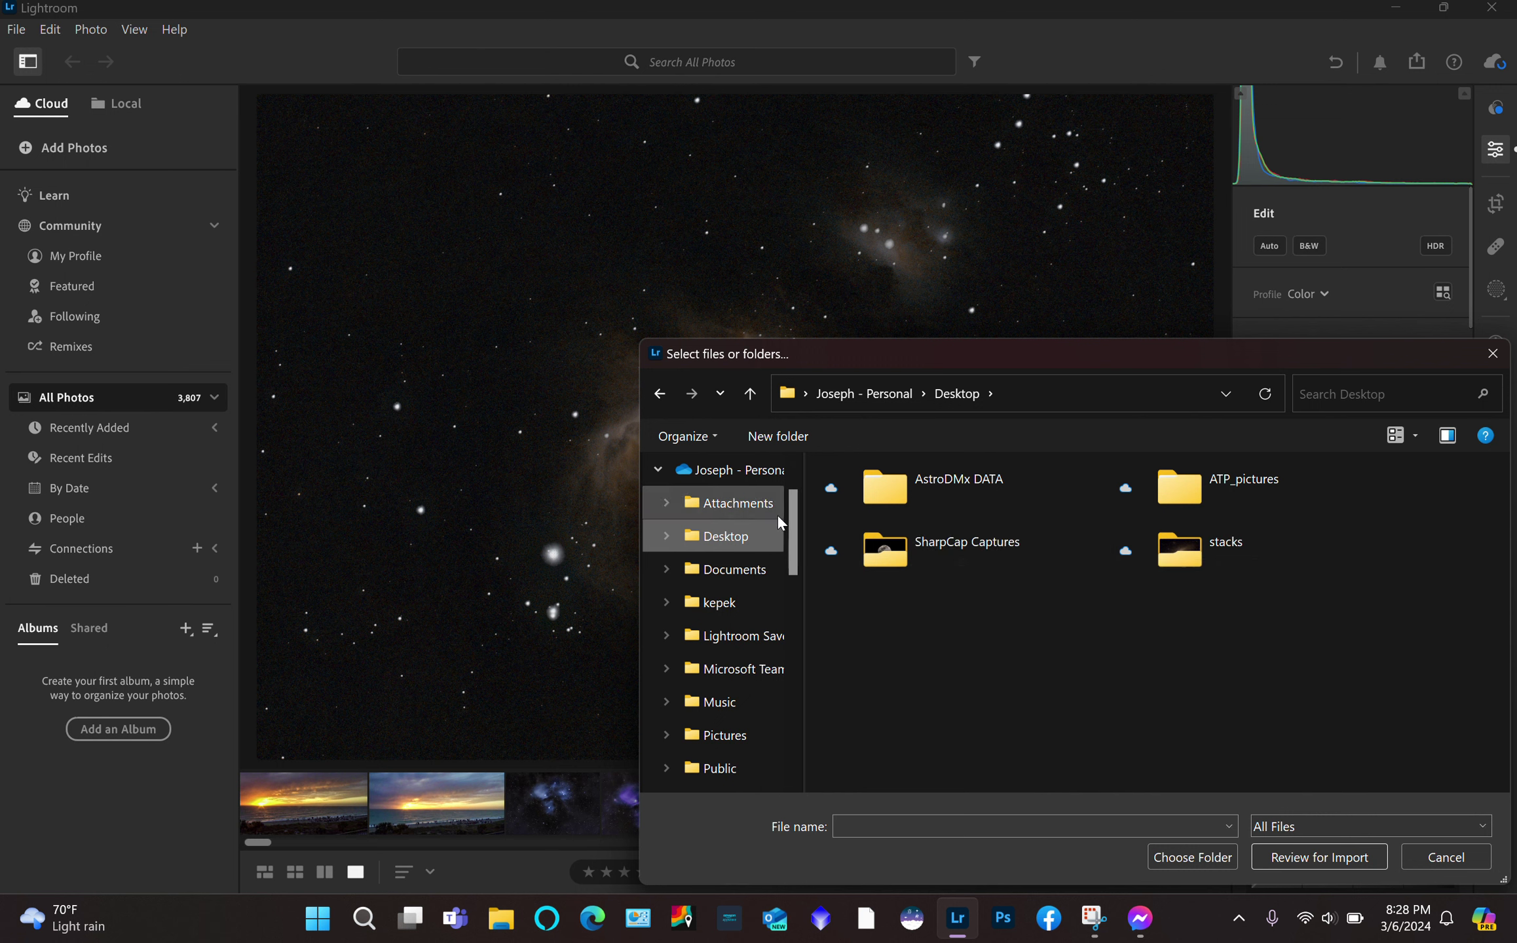
left_click_drag(793, 527, 792, 614)
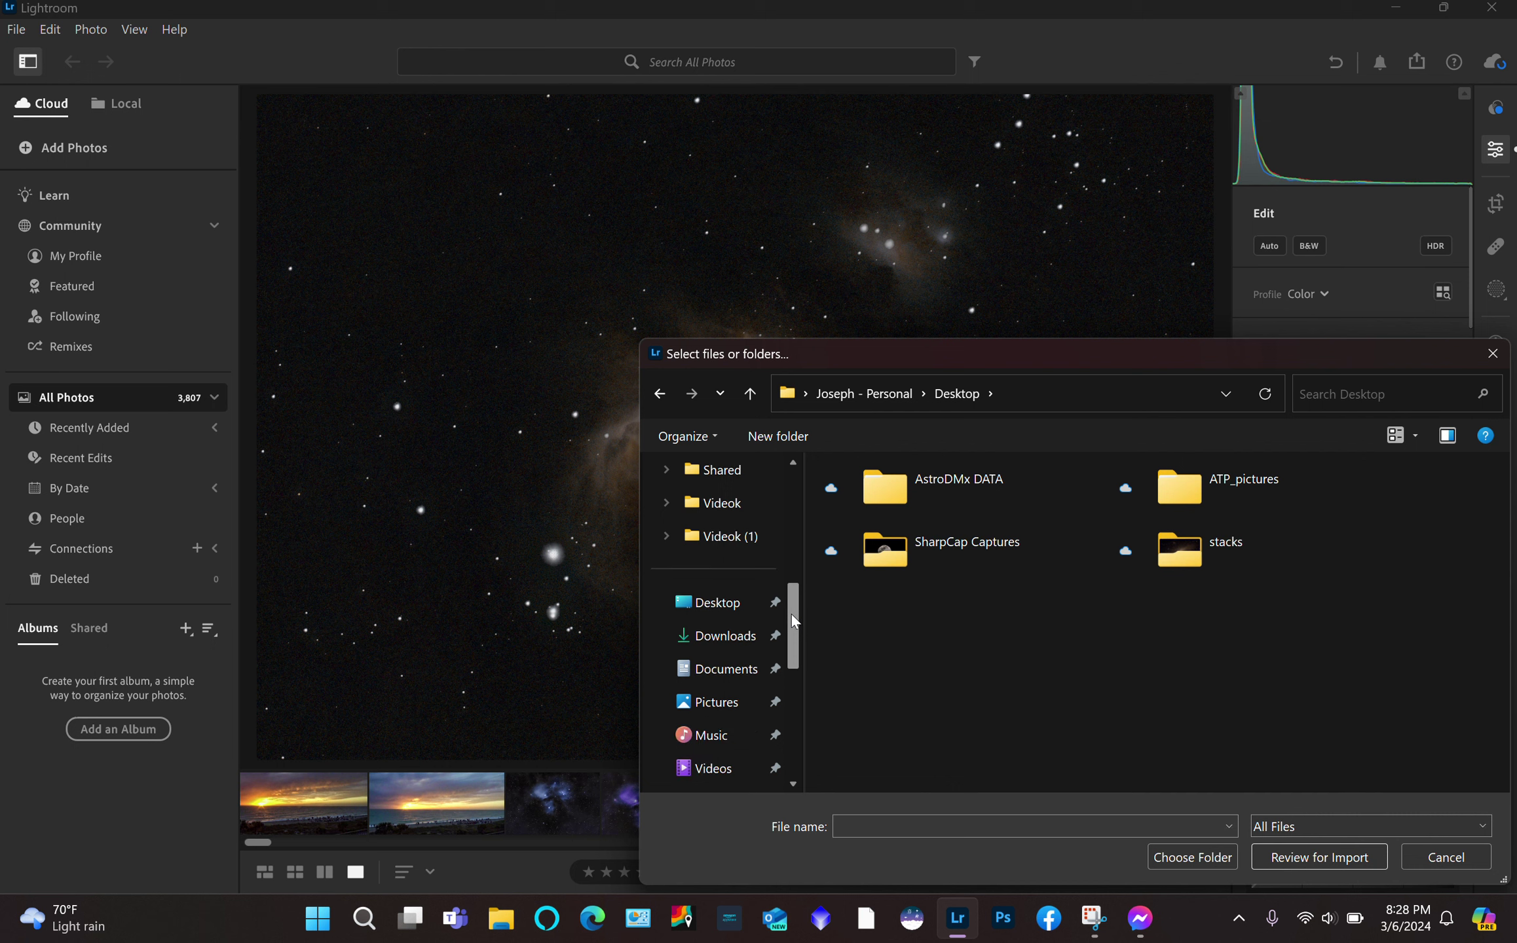
left_click(724, 608)
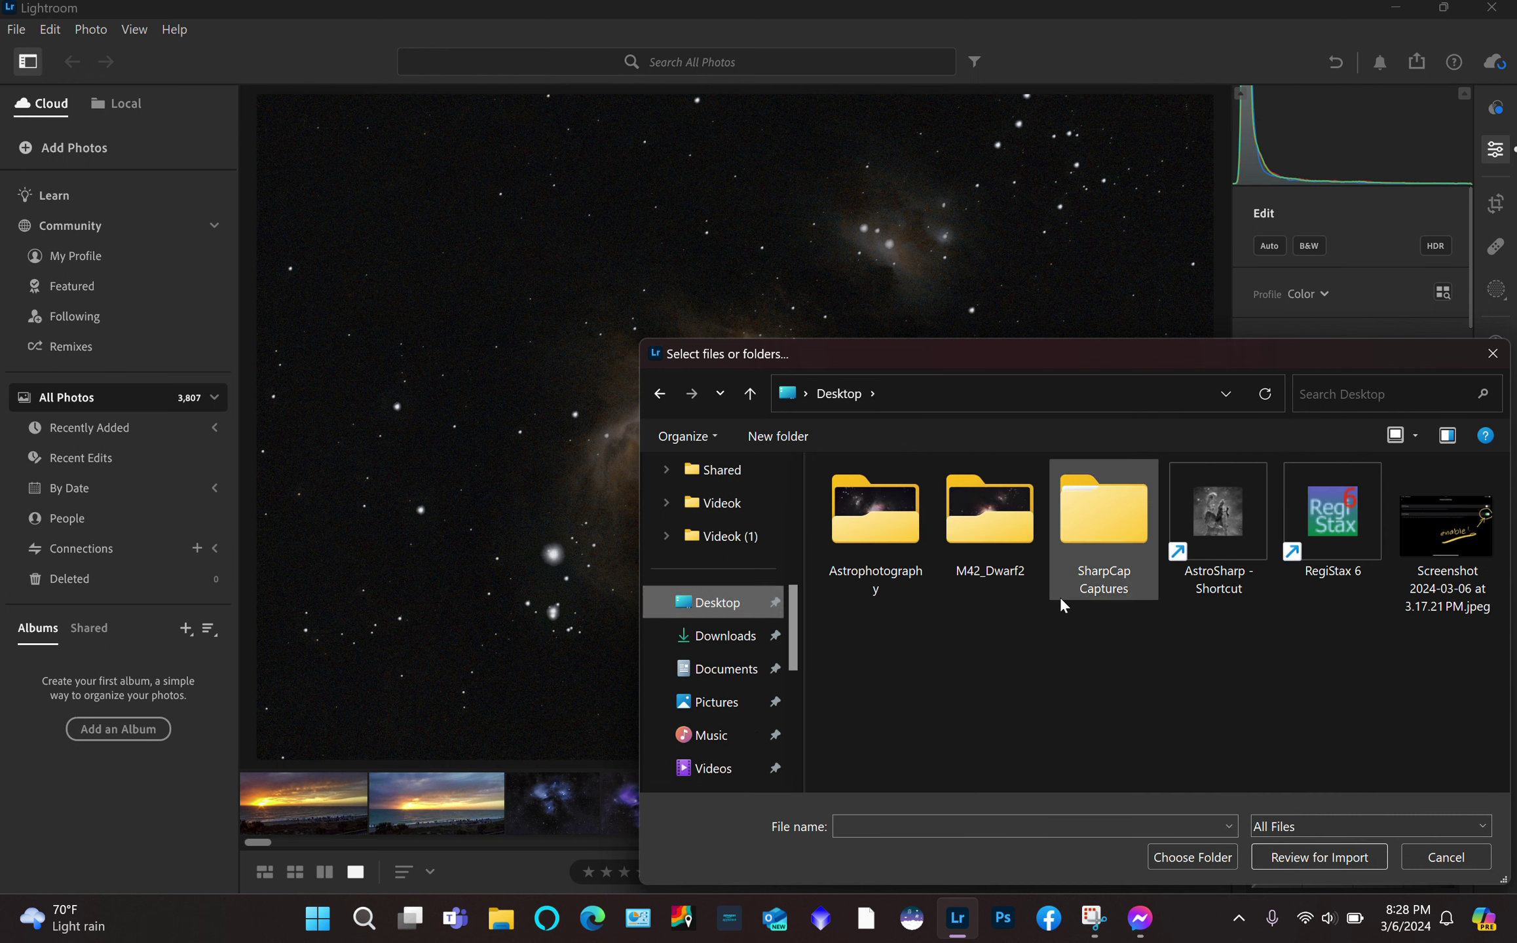
double_click(999, 531)
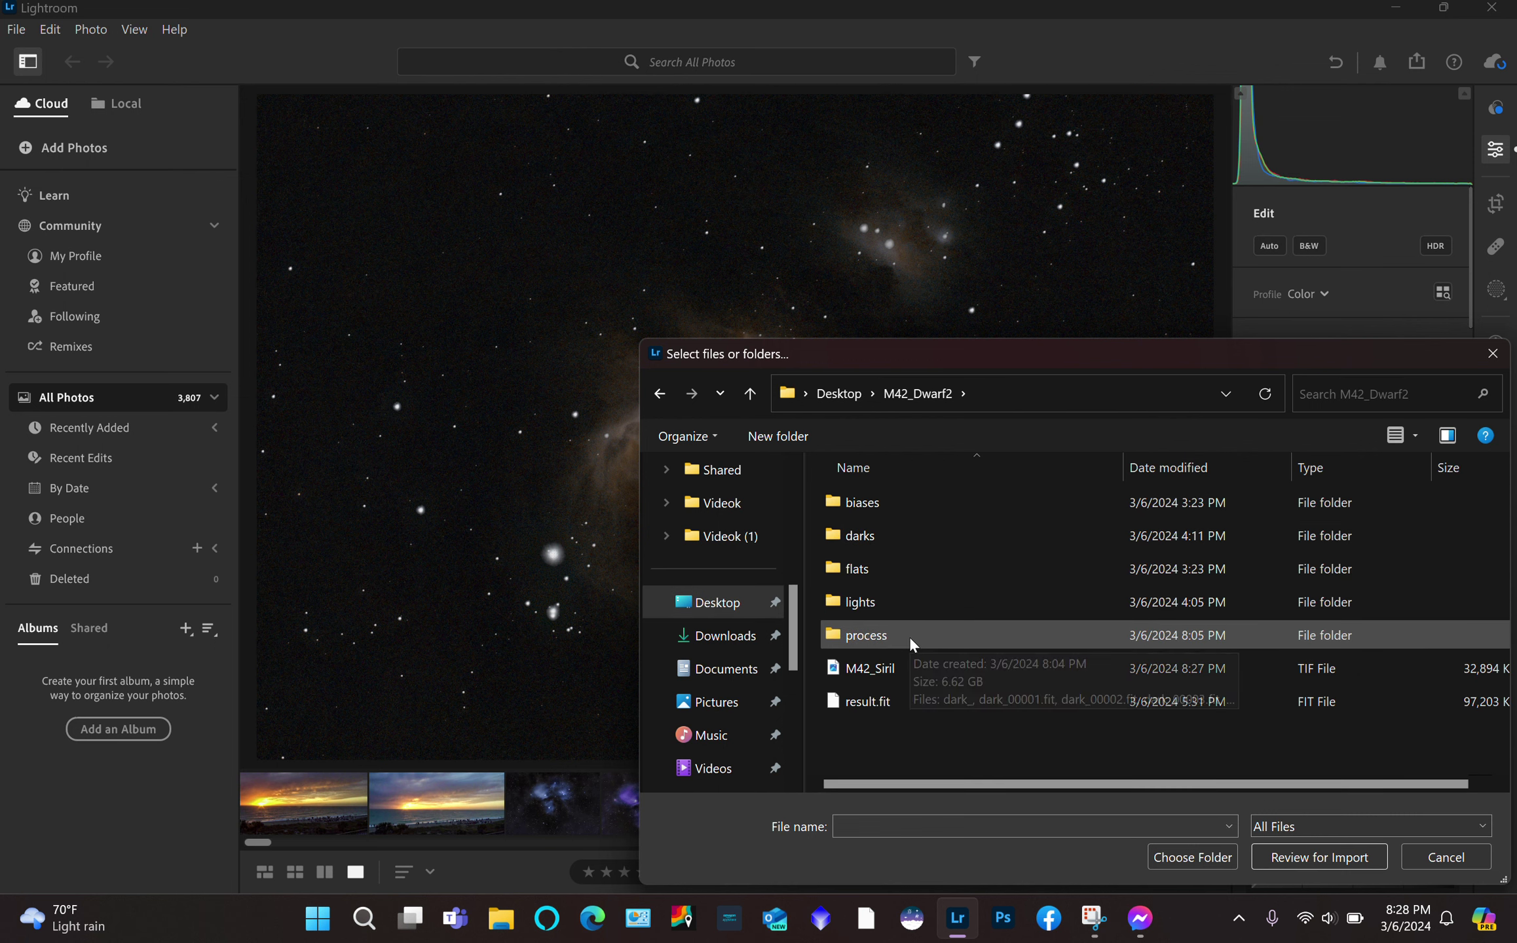
double_click(870, 668)
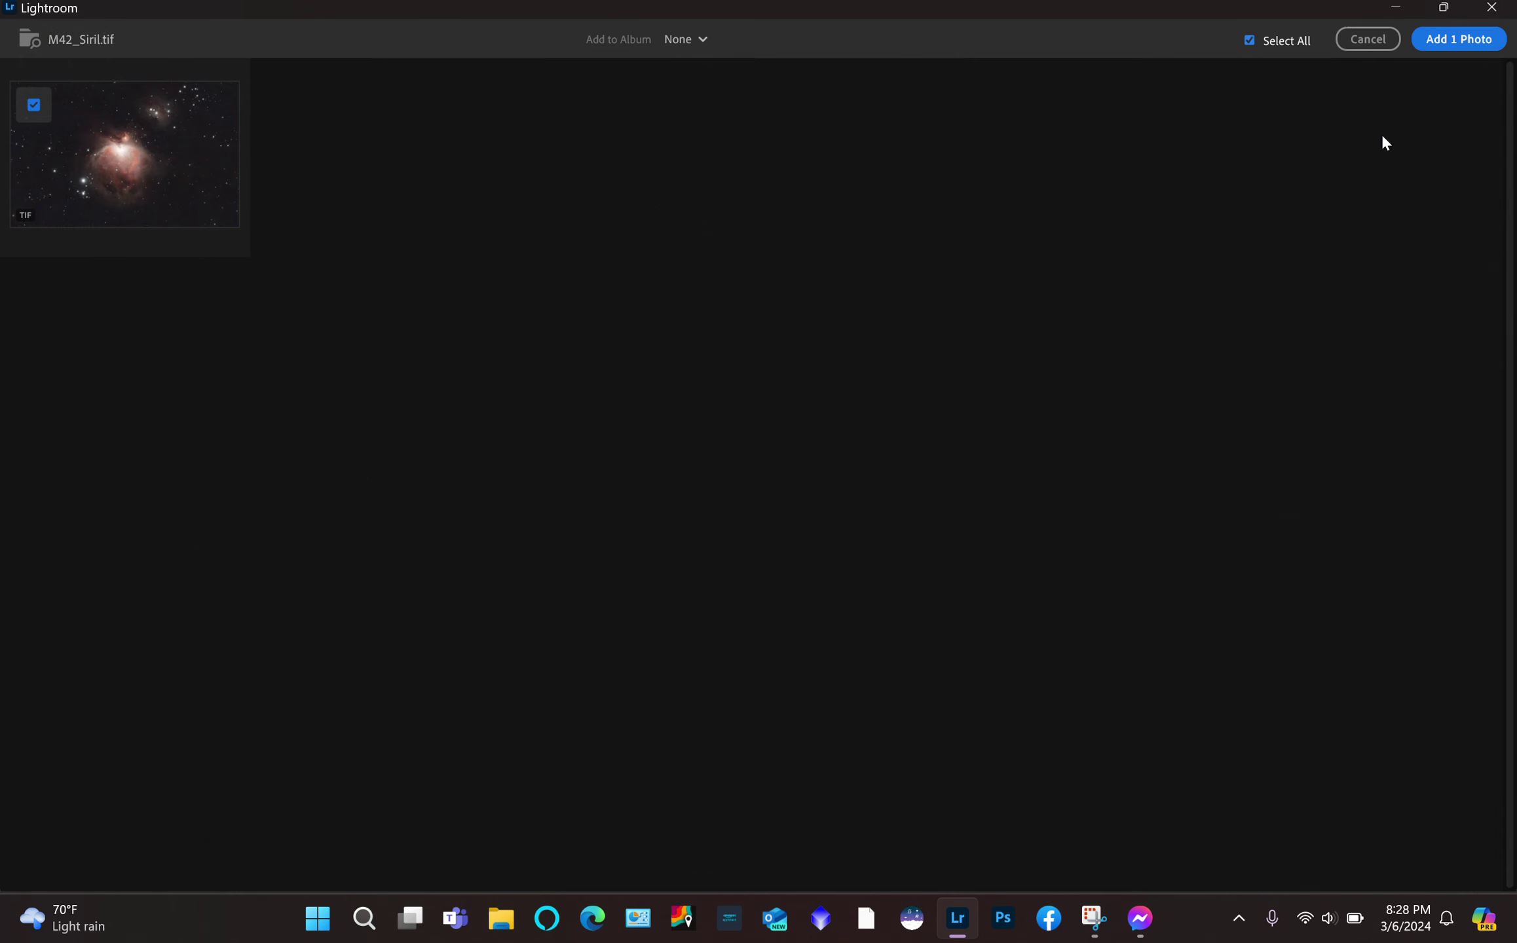
left_click(1453, 40)
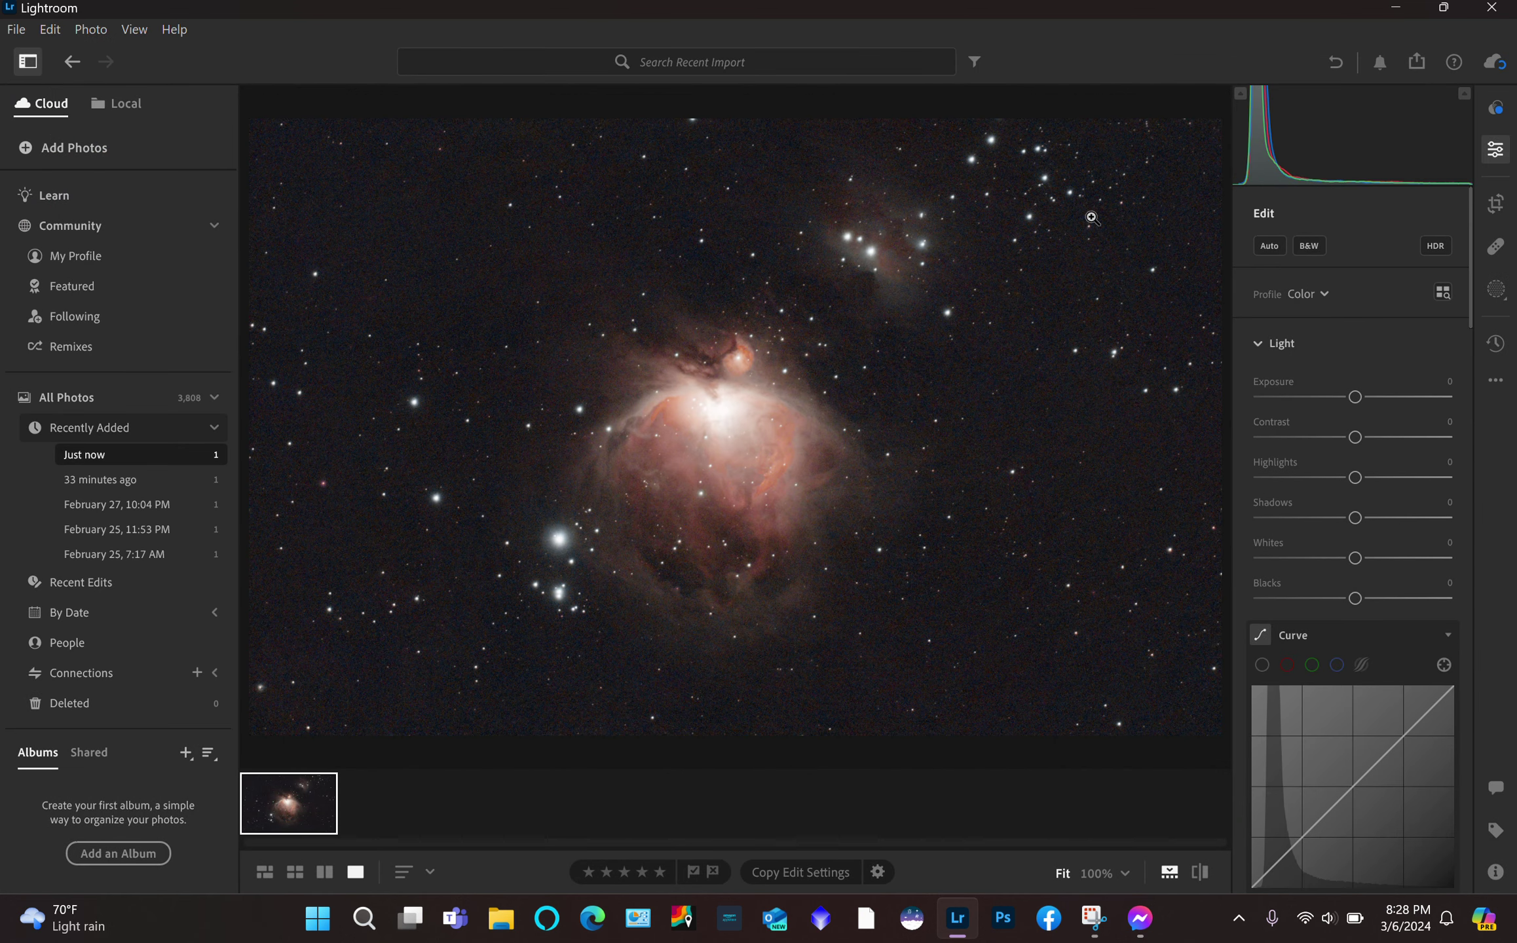
left_click(28, 63)
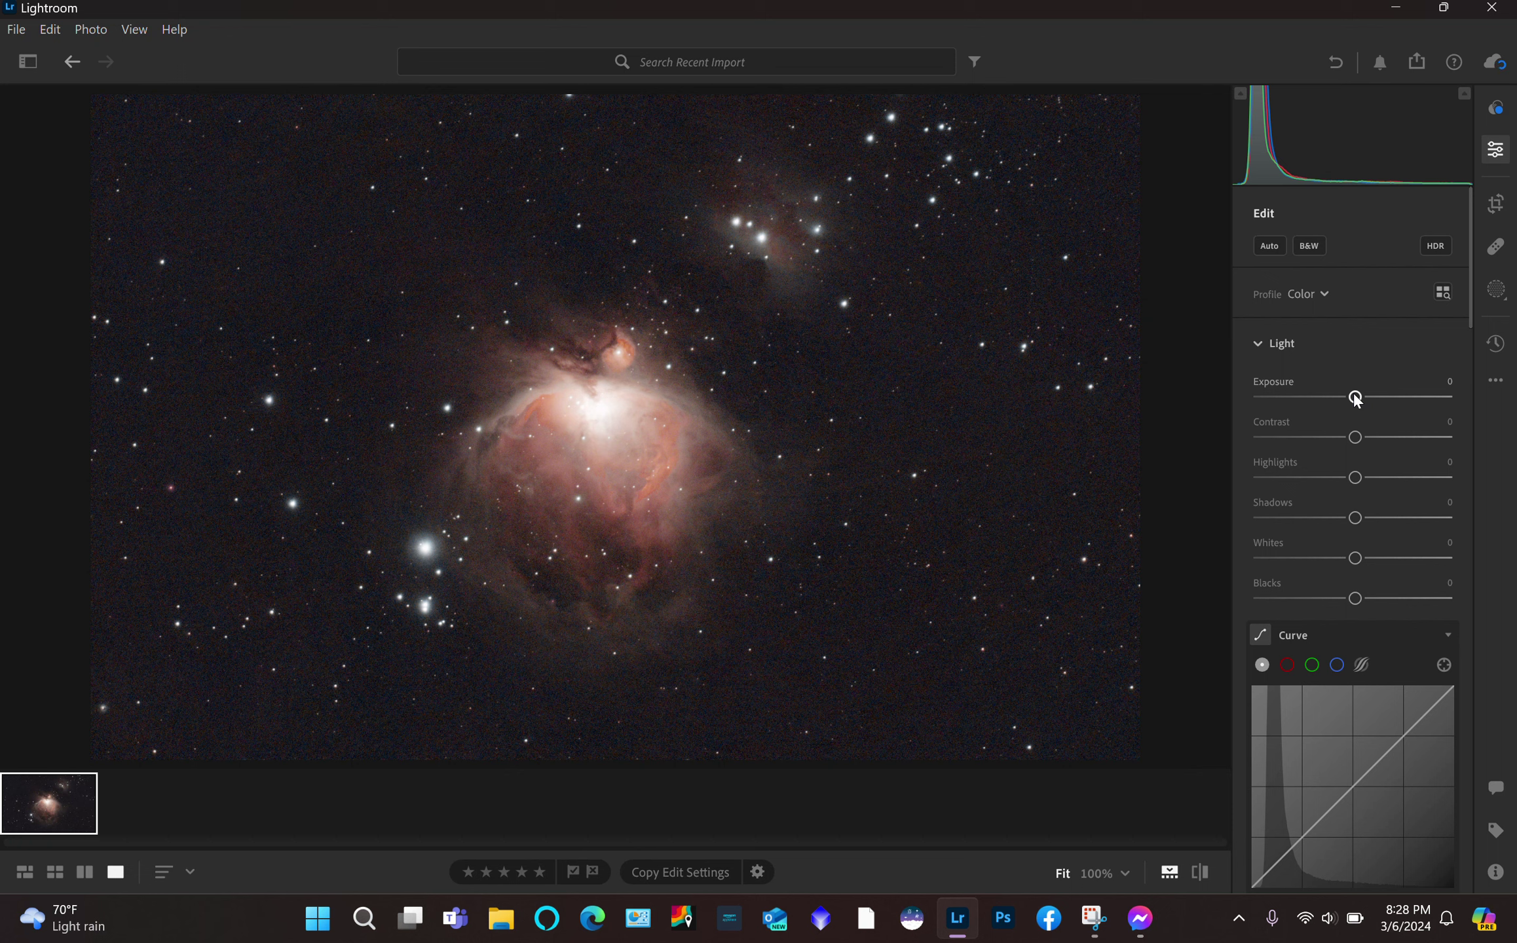
Adjust the nebula photo's light settings to exposure +0.19, contrast +29, highlights −88 and shadows +56
left_click_drag(1354, 398, 1392, 449)
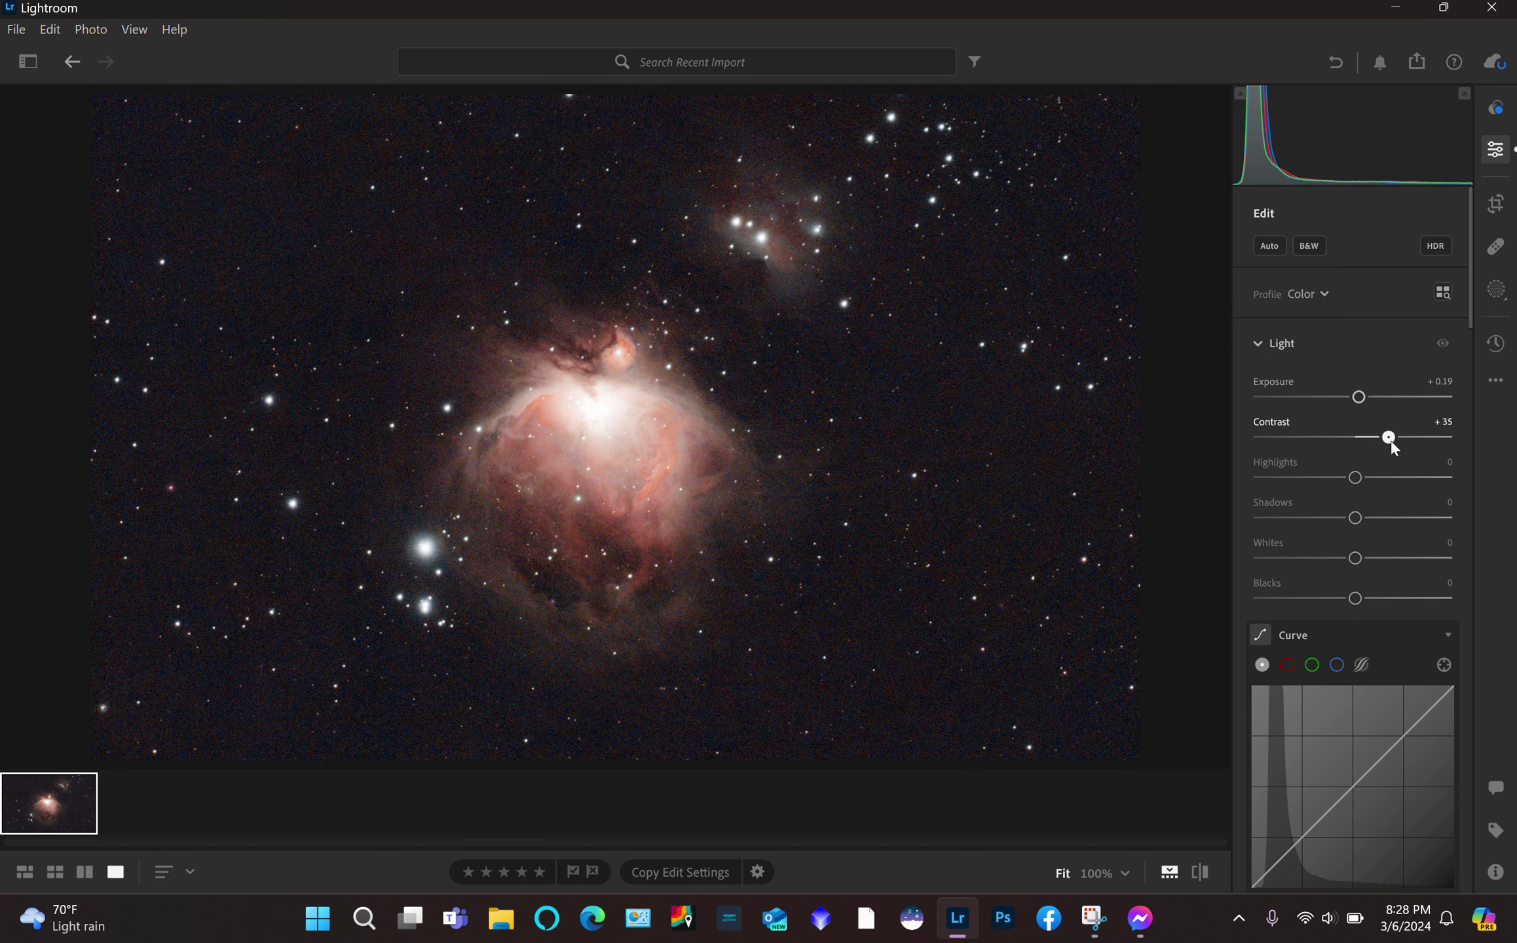
left_click_drag(1392, 447, 1387, 446)
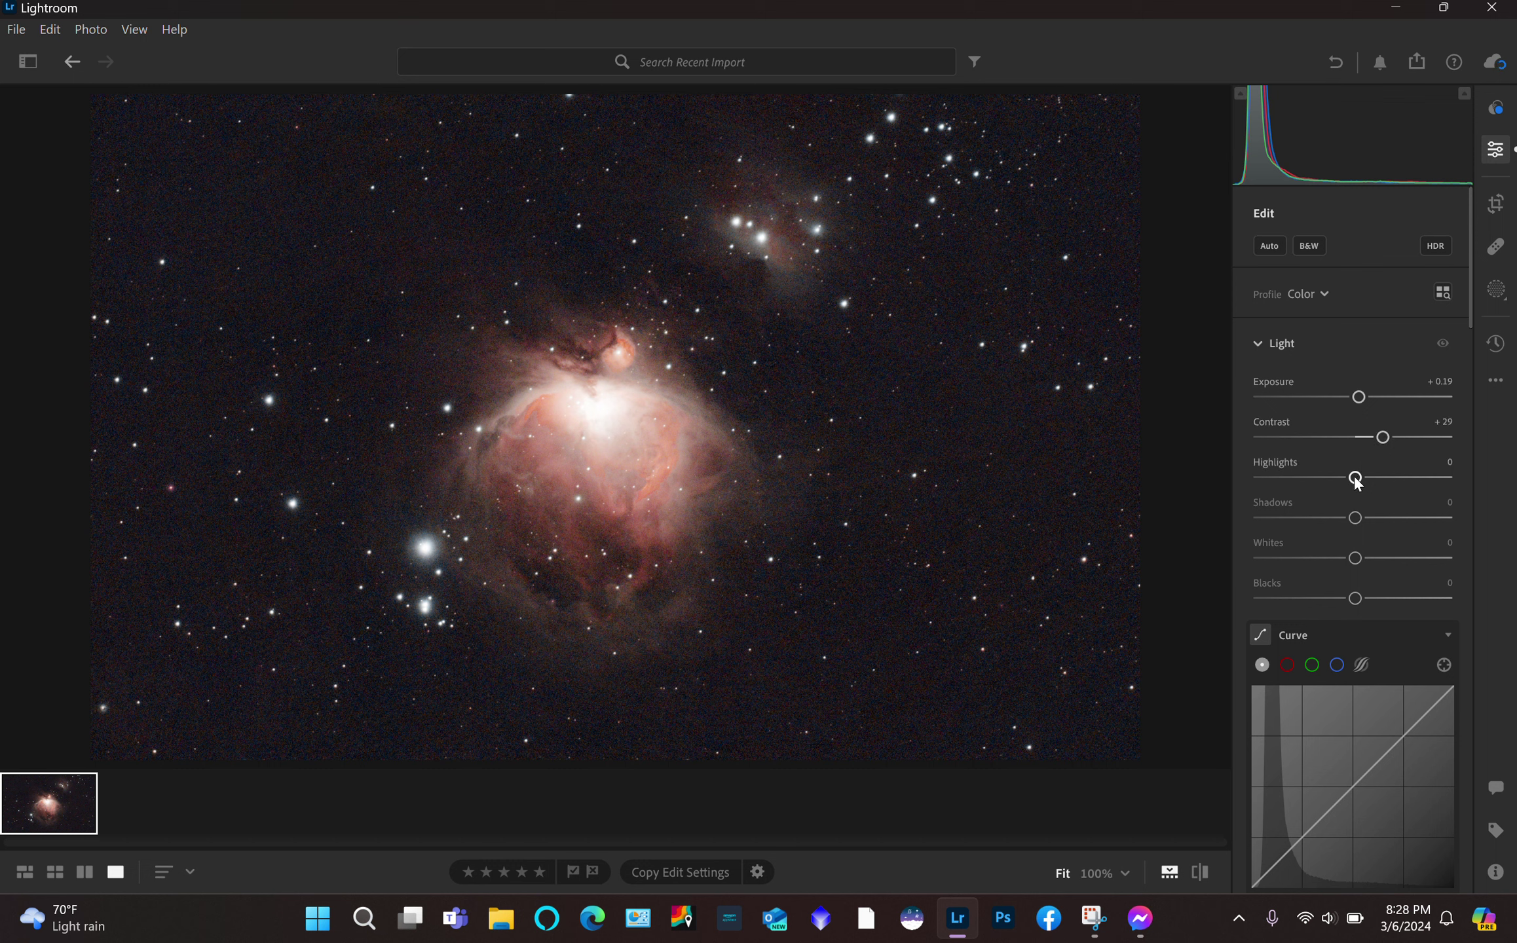
left_click_drag(1355, 478, 1271, 478)
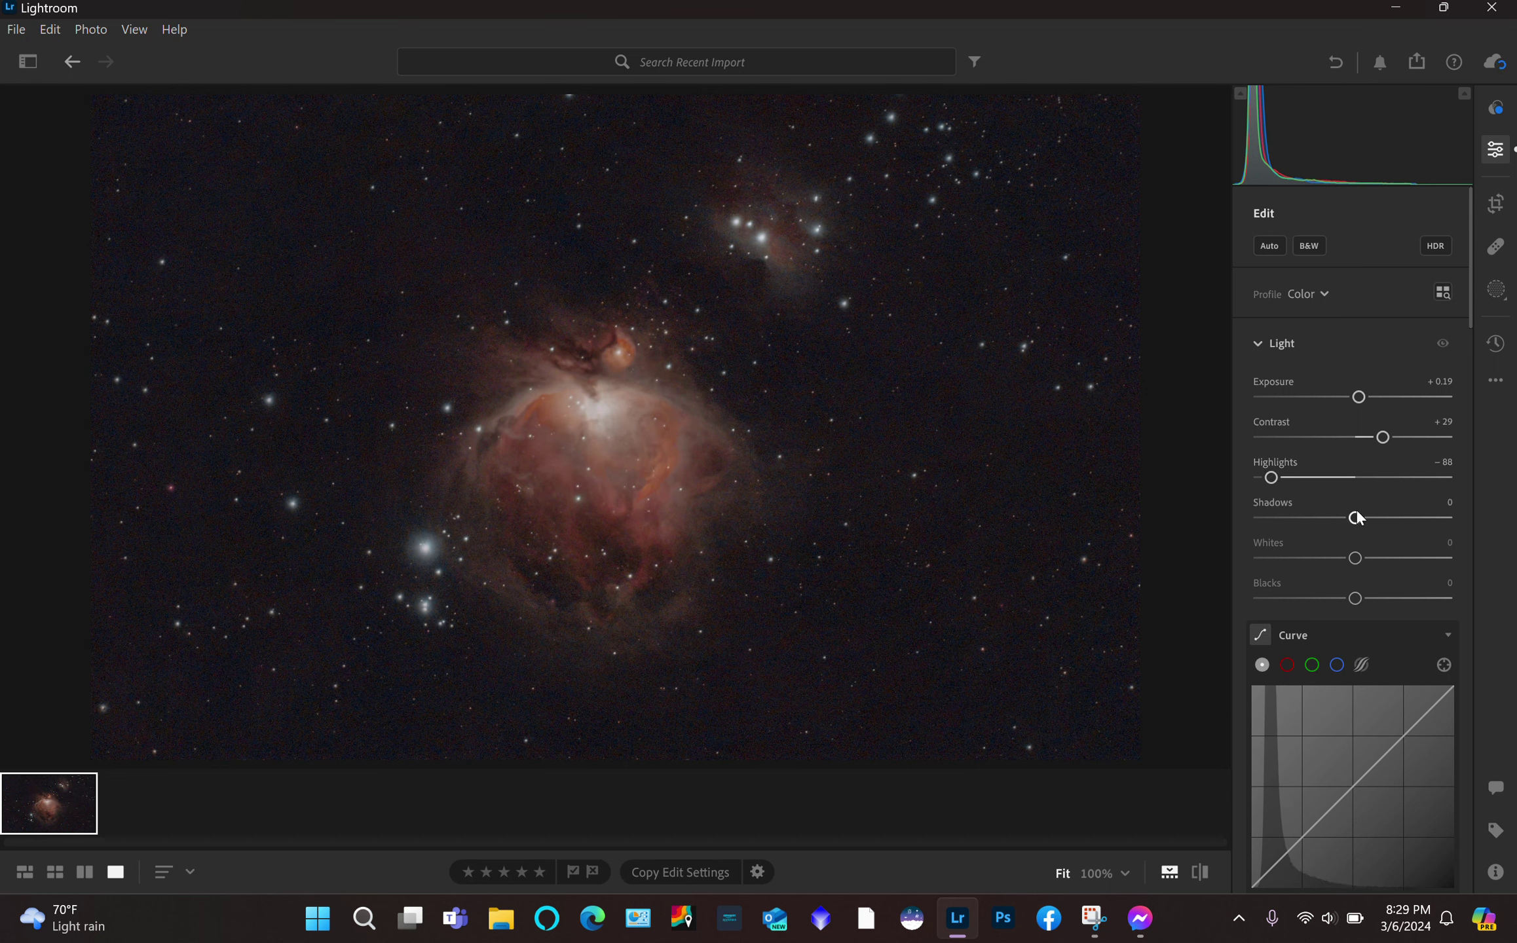
left_click_drag(1356, 518, 1408, 526)
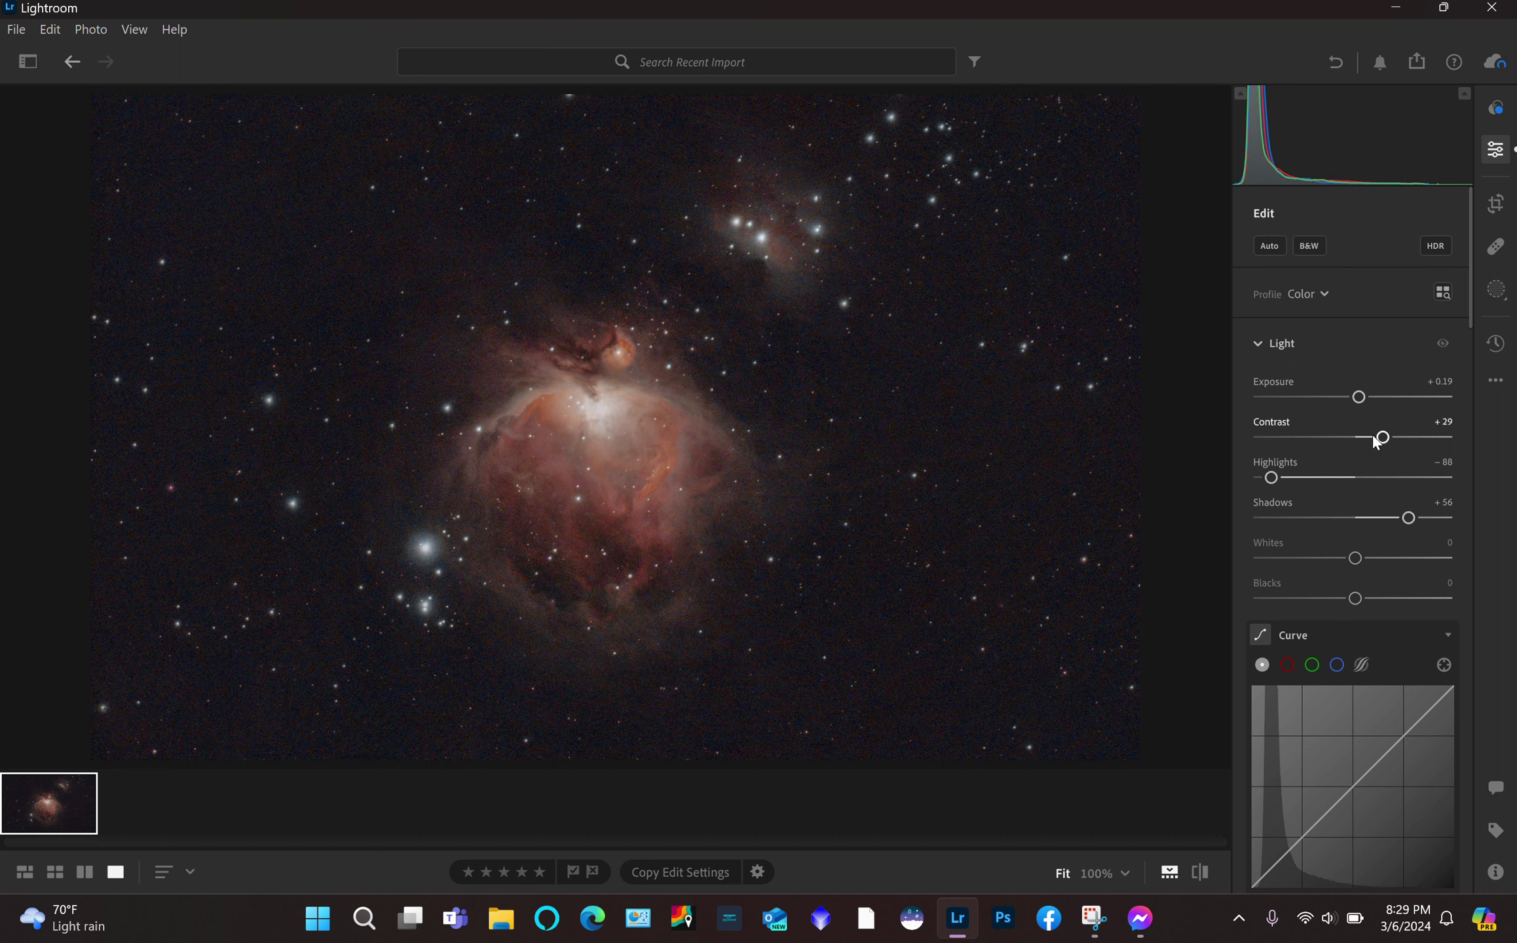
Refine the light settings to exposure +0.56, shadows +24 and blacks −20
left_click_drag(1355, 397, 1364, 398)
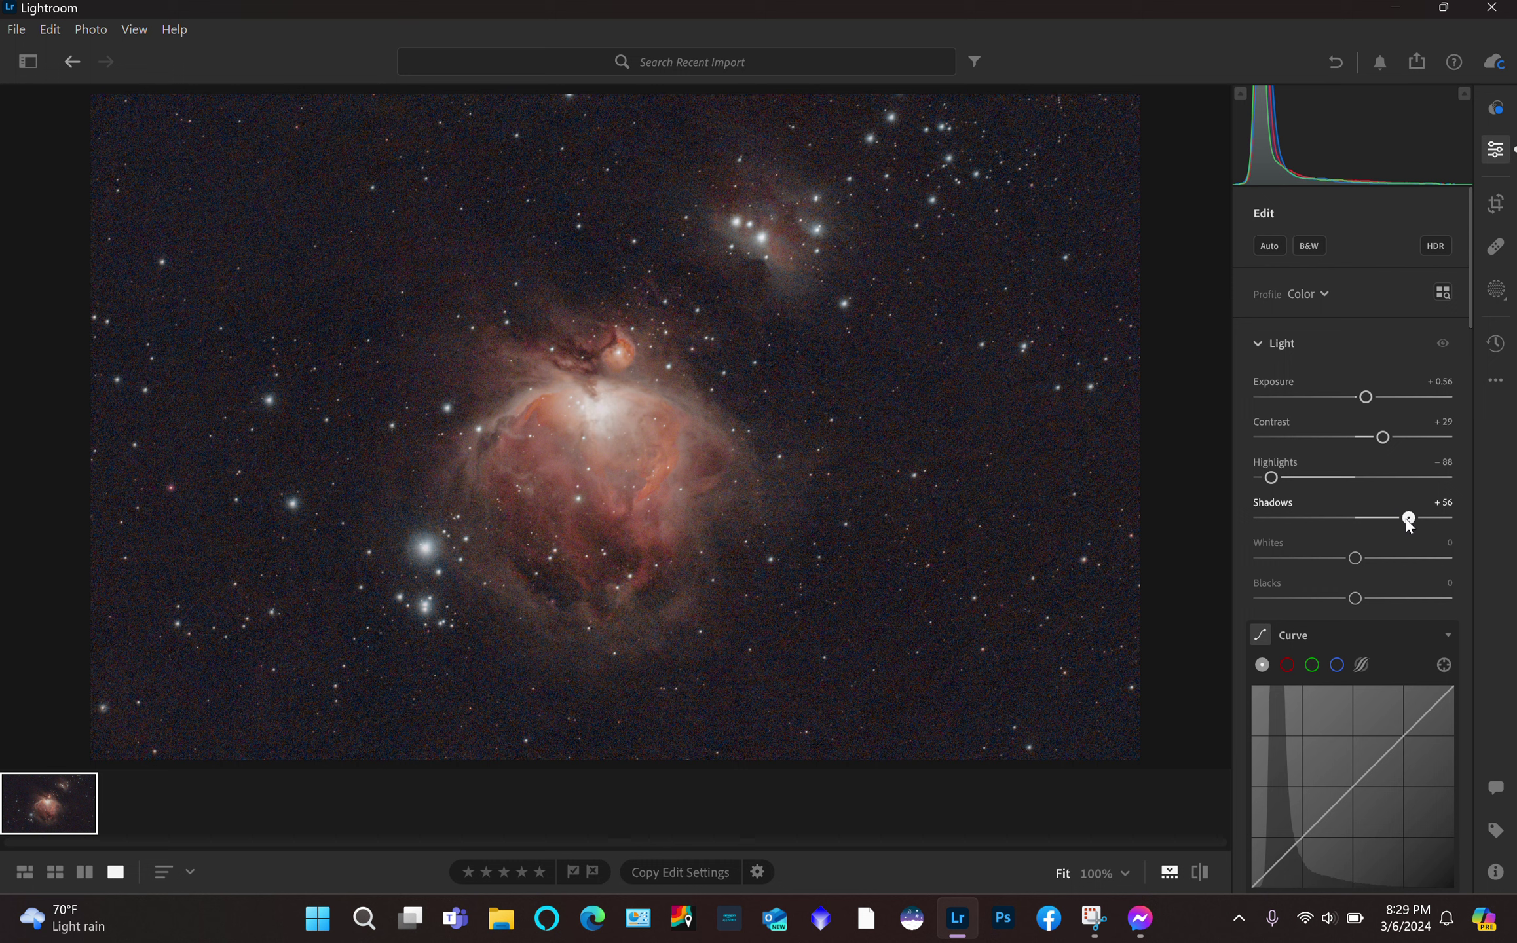
left_click_drag(1407, 519, 1378, 522)
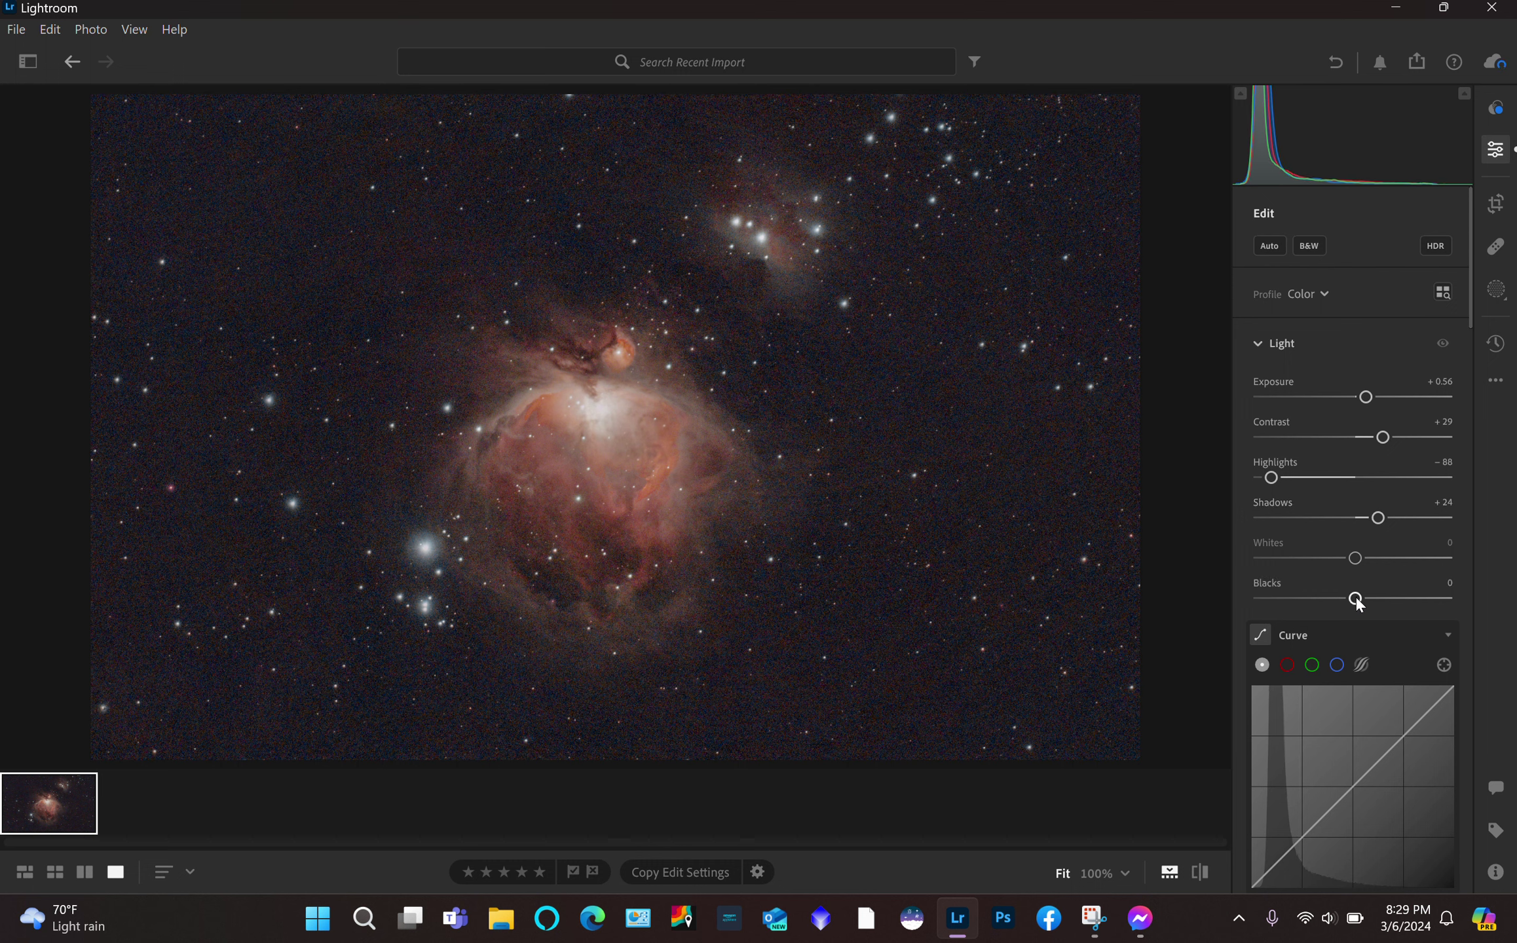
mouse_move(1355, 598)
left_mouse_down()
mouse_move(1320, 600)
mouse_move(1335, 603)
left_mouse_up()
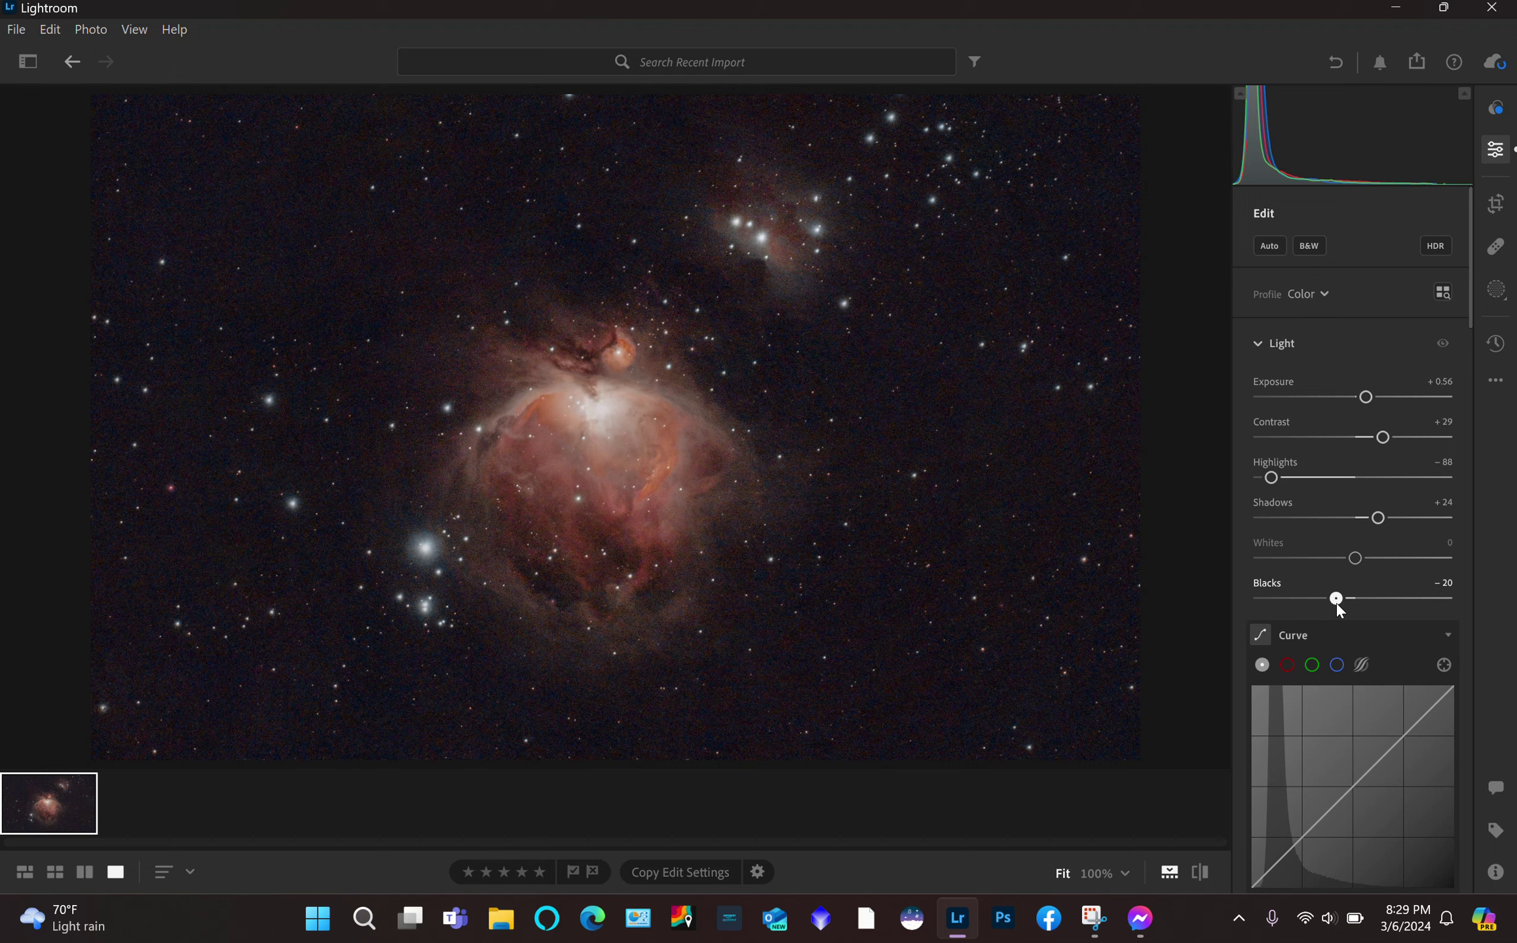
Add a point at the lower quarter of the red channel's tone curve and pull it slightly down
left_click(1288, 665)
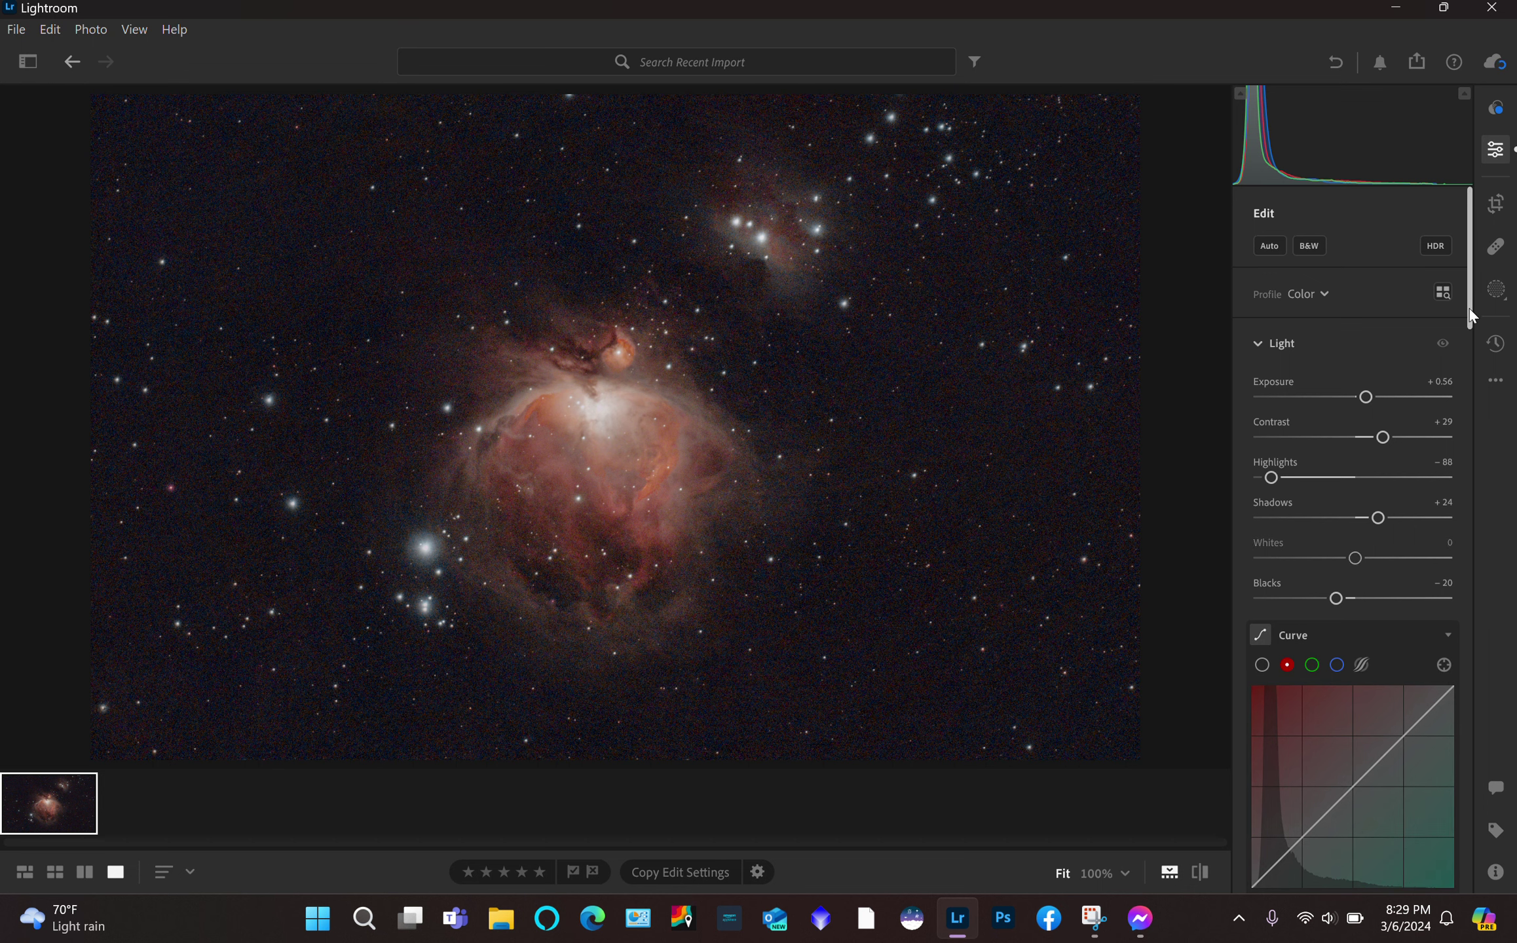
left_click_drag(1469, 308, 1478, 363)
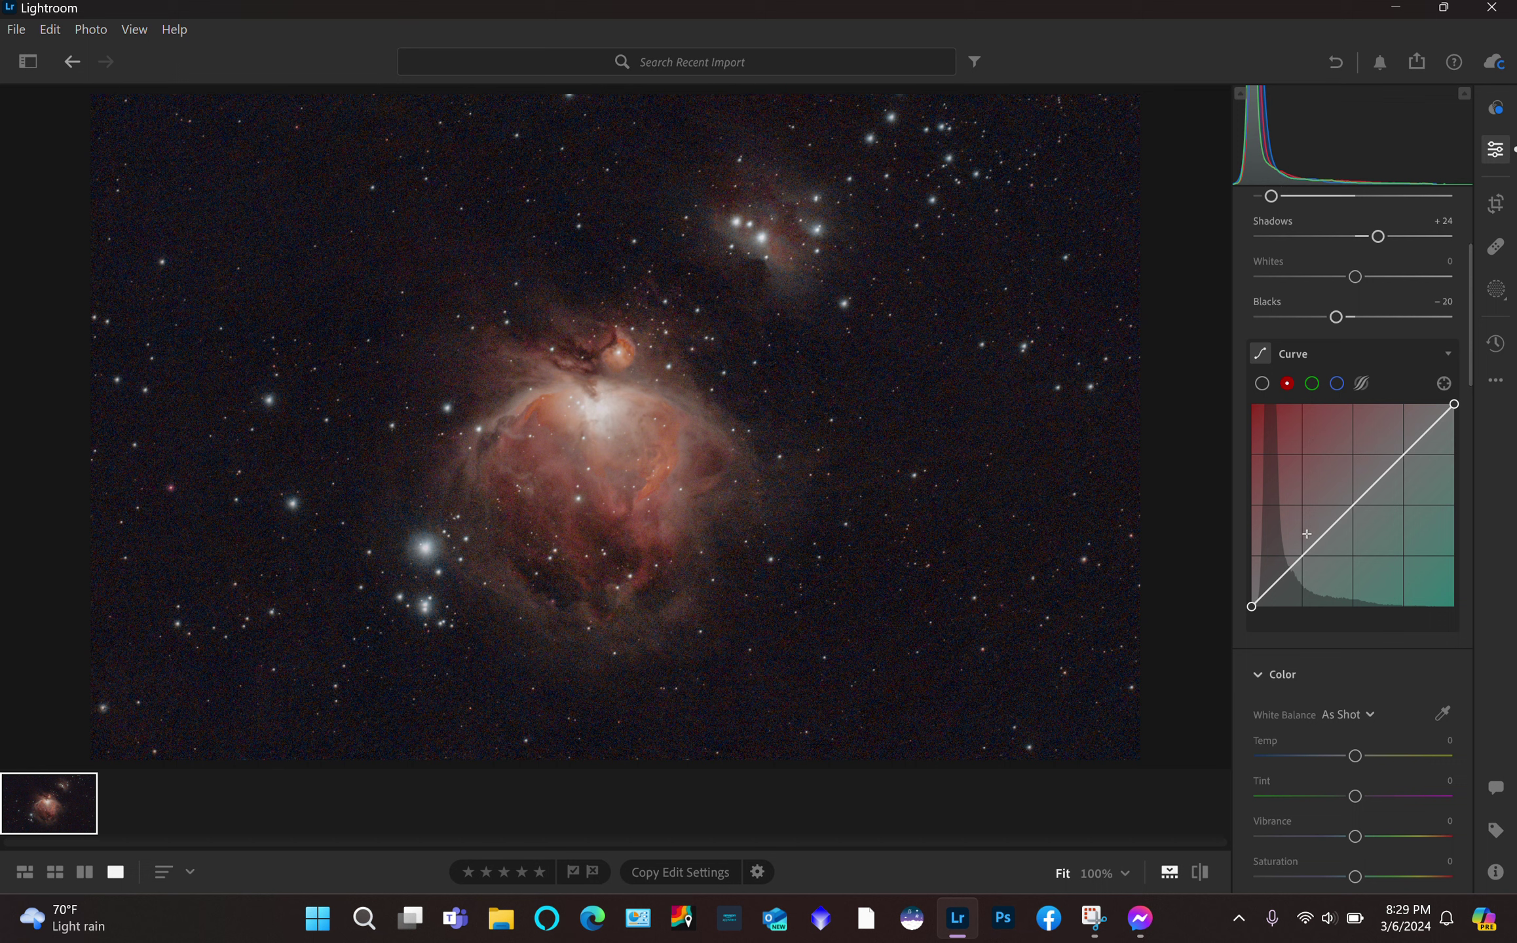
mouse_move(1300, 561)
left_mouse_down()
mouse_move(1302, 580)
mouse_move(1301, 561)
left_mouse_up()
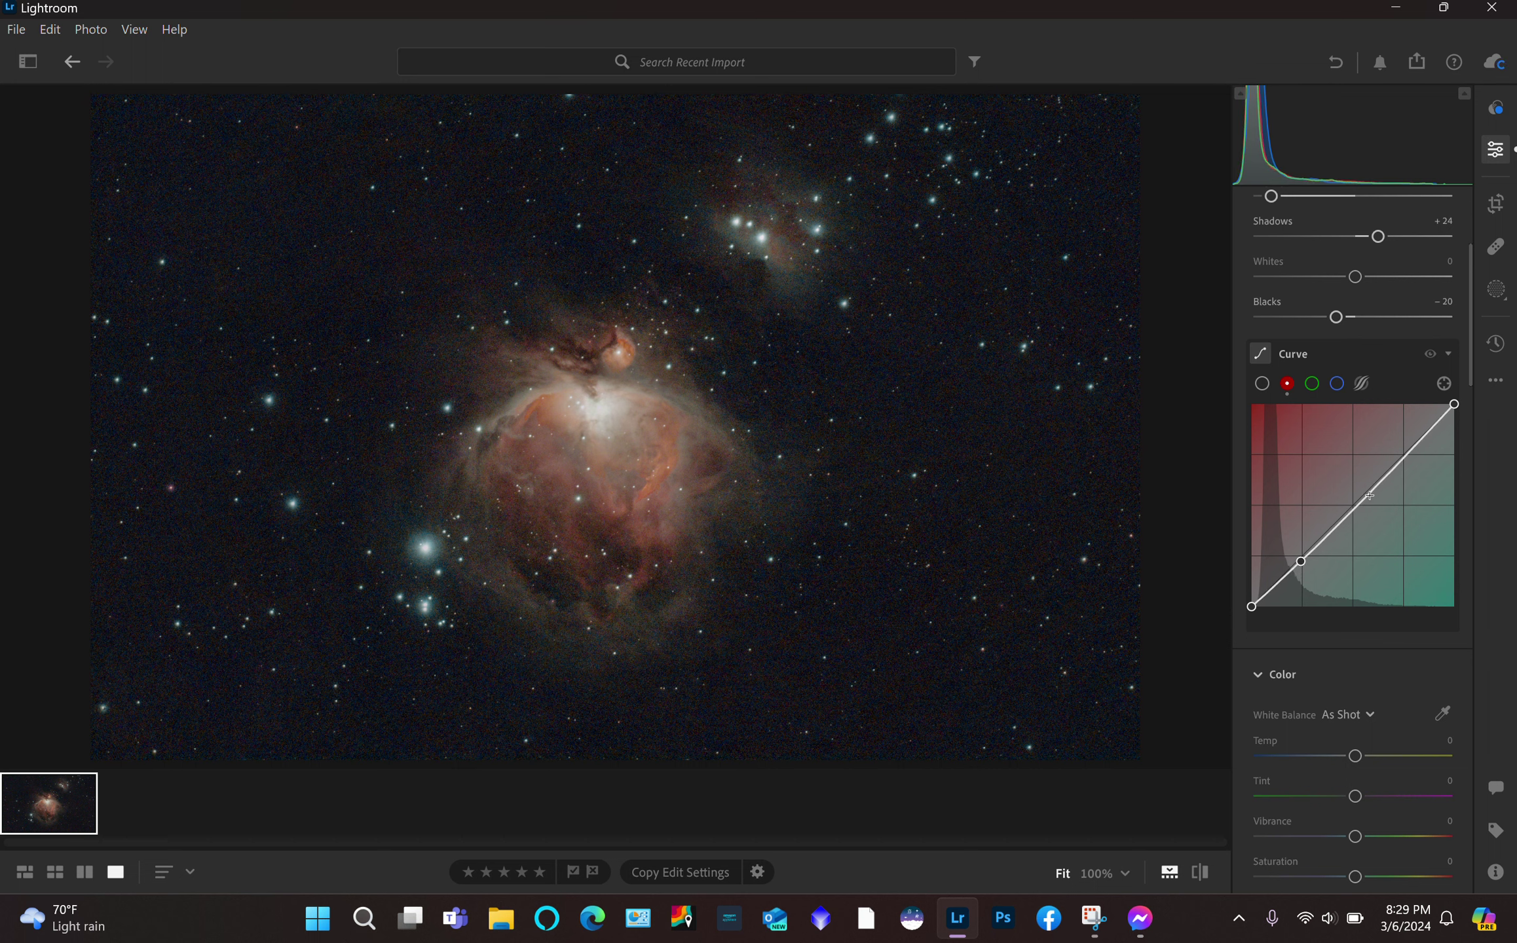
Add a point above the middle of the red tone curve and two near-diagonal points, lower-quarter and middle, on the green curve
left_click_drag(1371, 498, 1368, 495)
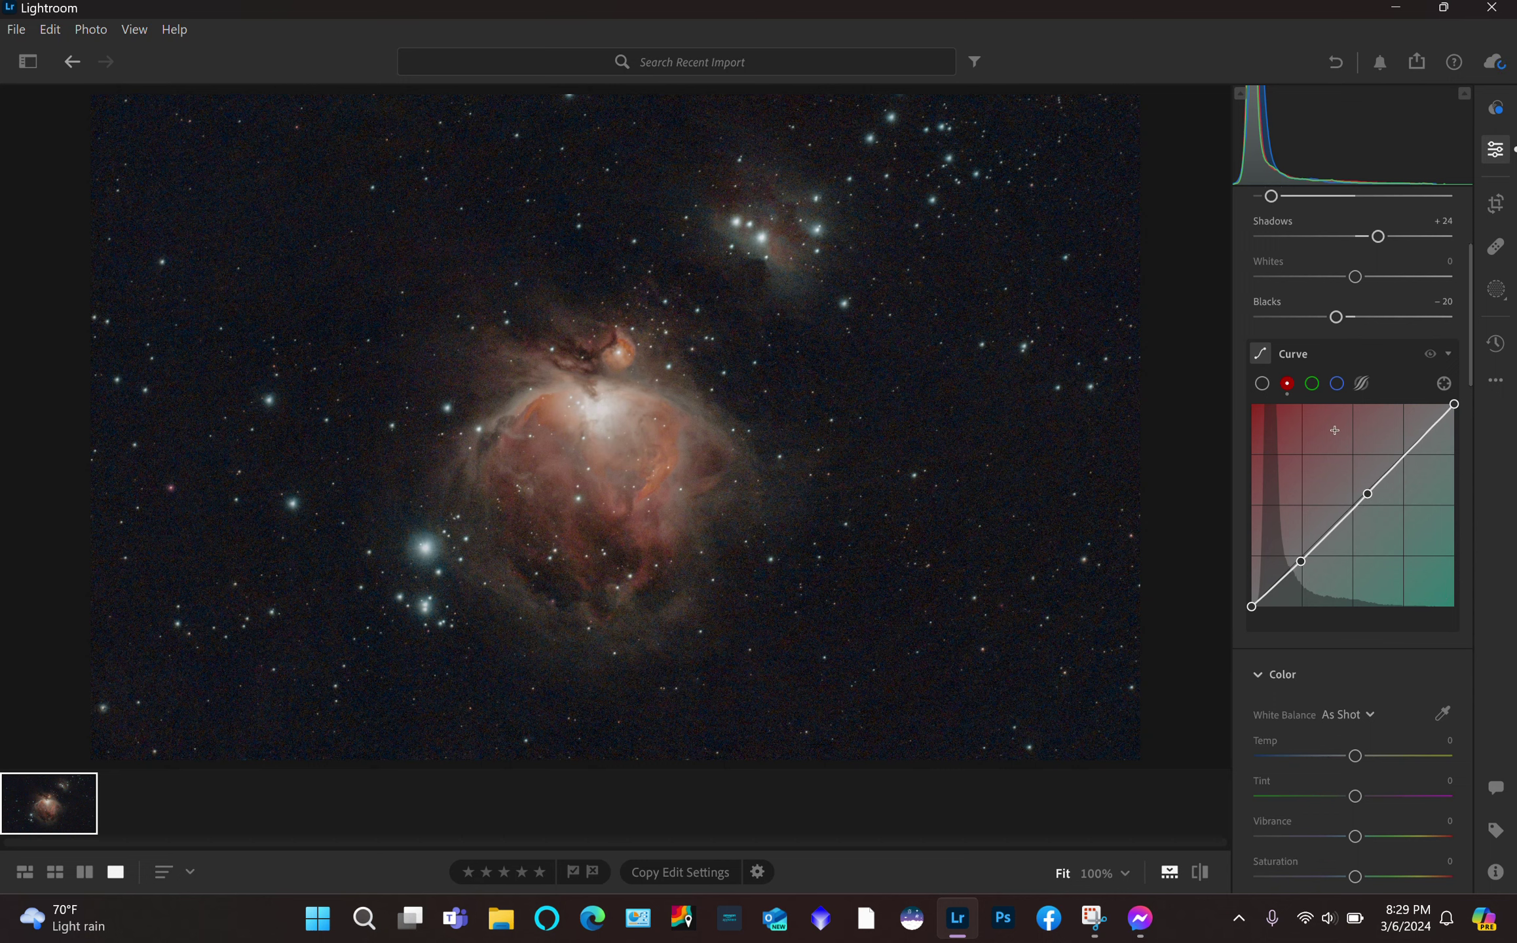
left_click(1312, 383)
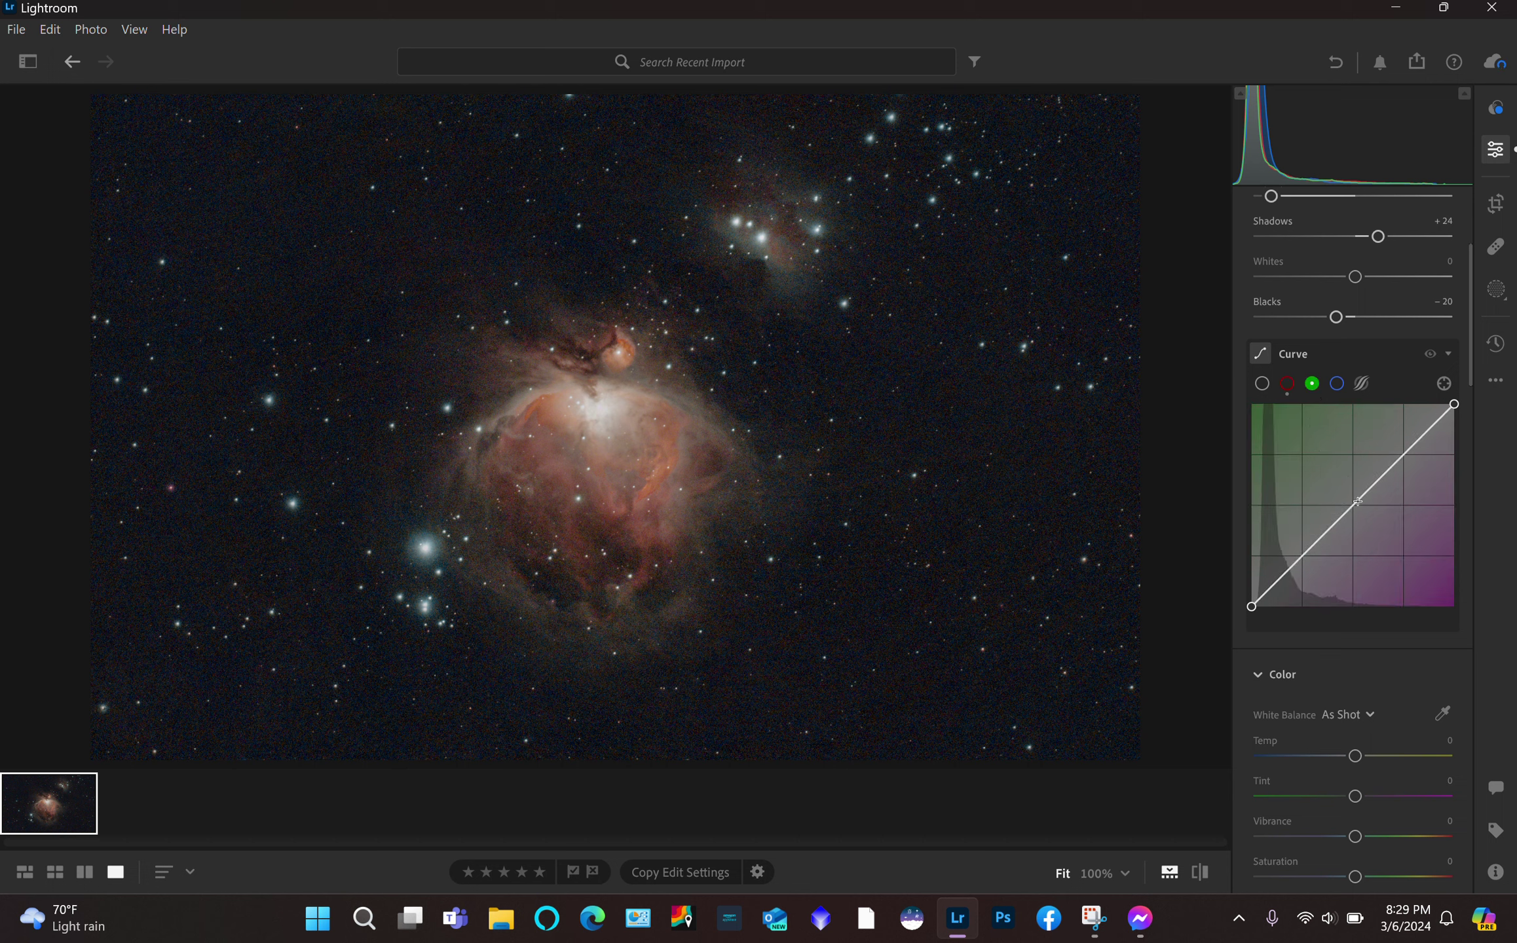
left_click_drag(1358, 501, 1360, 501)
left_click(1294, 567)
left_click_drag(1295, 568, 1292, 562)
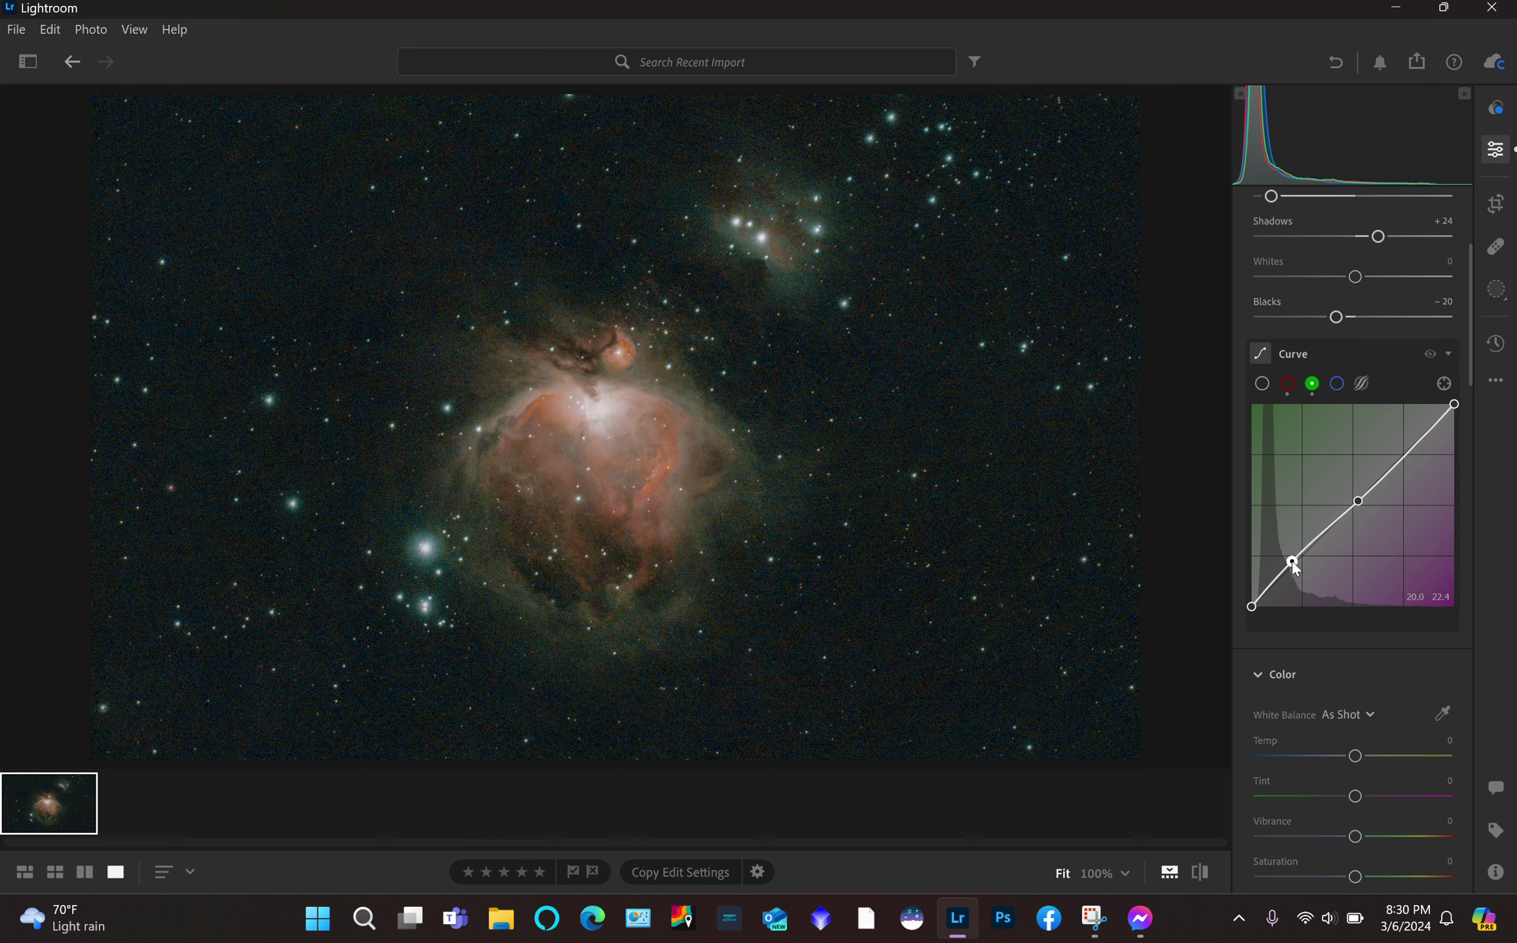
left_click_drag(1292, 562, 1296, 562)
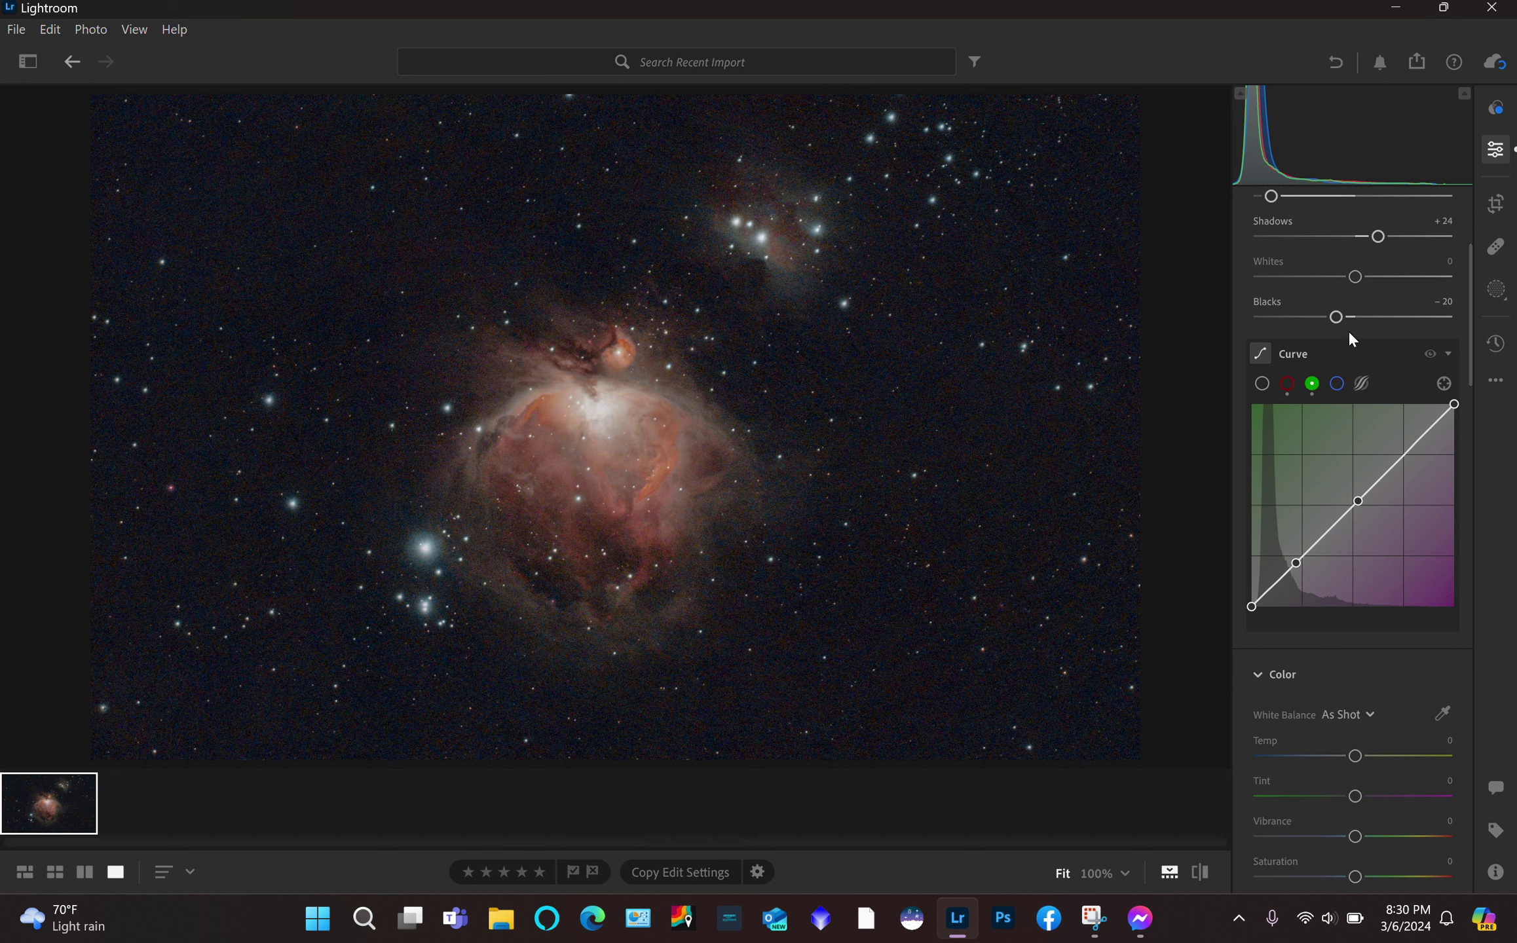
Lower the blacks to −39 and reduce the red saturation in the Color Mixer
left_click_drag(1340, 316, 1321, 319)
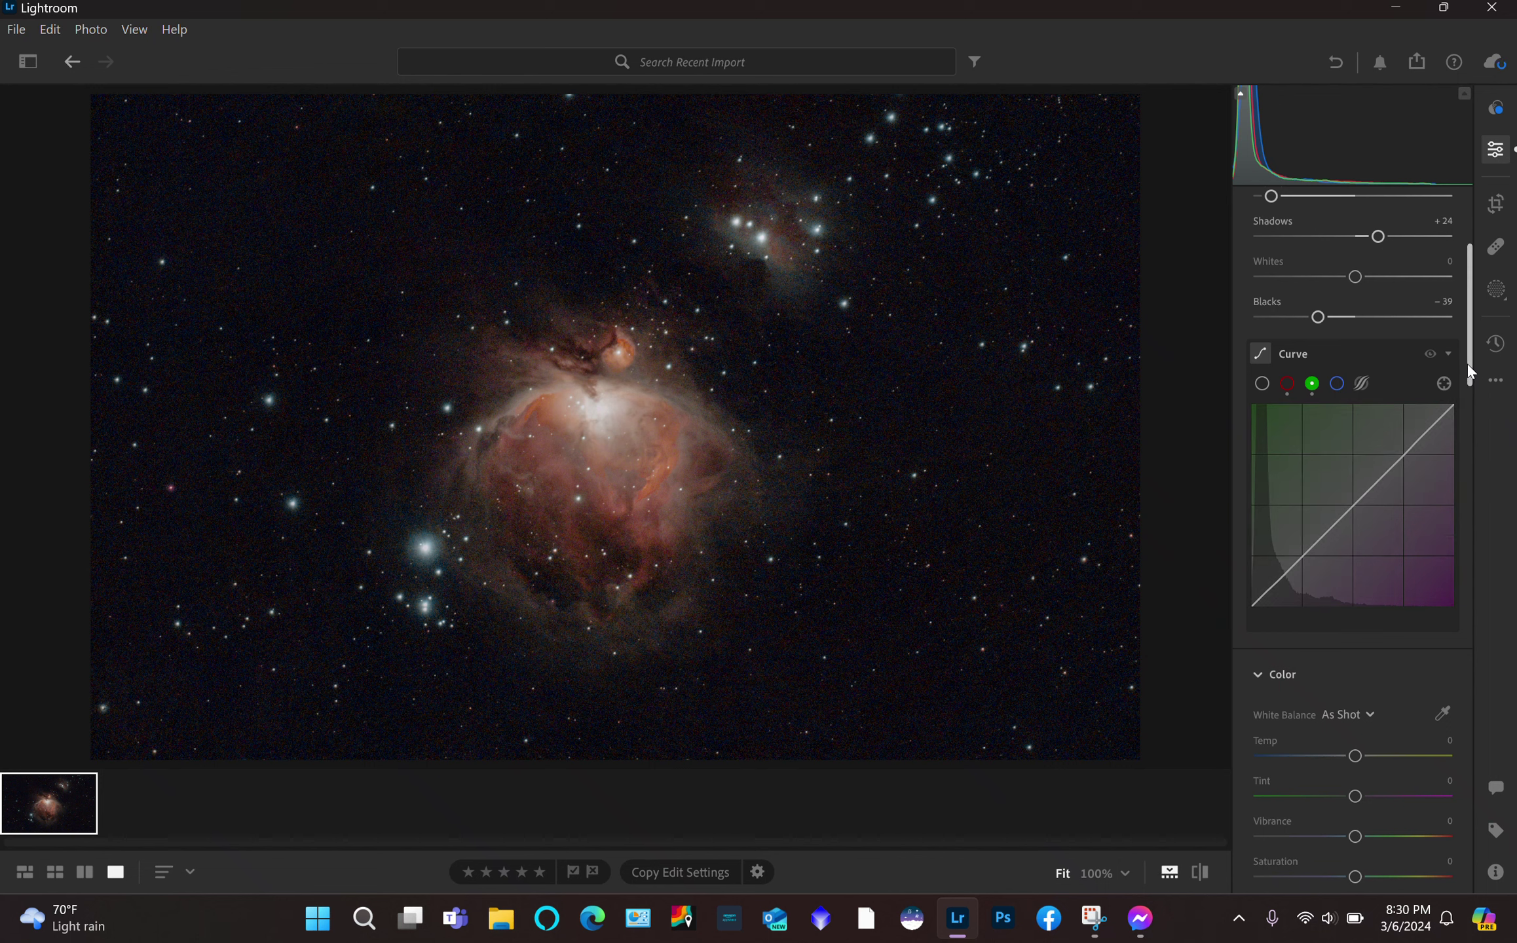
left_click_drag(1467, 363, 1477, 454)
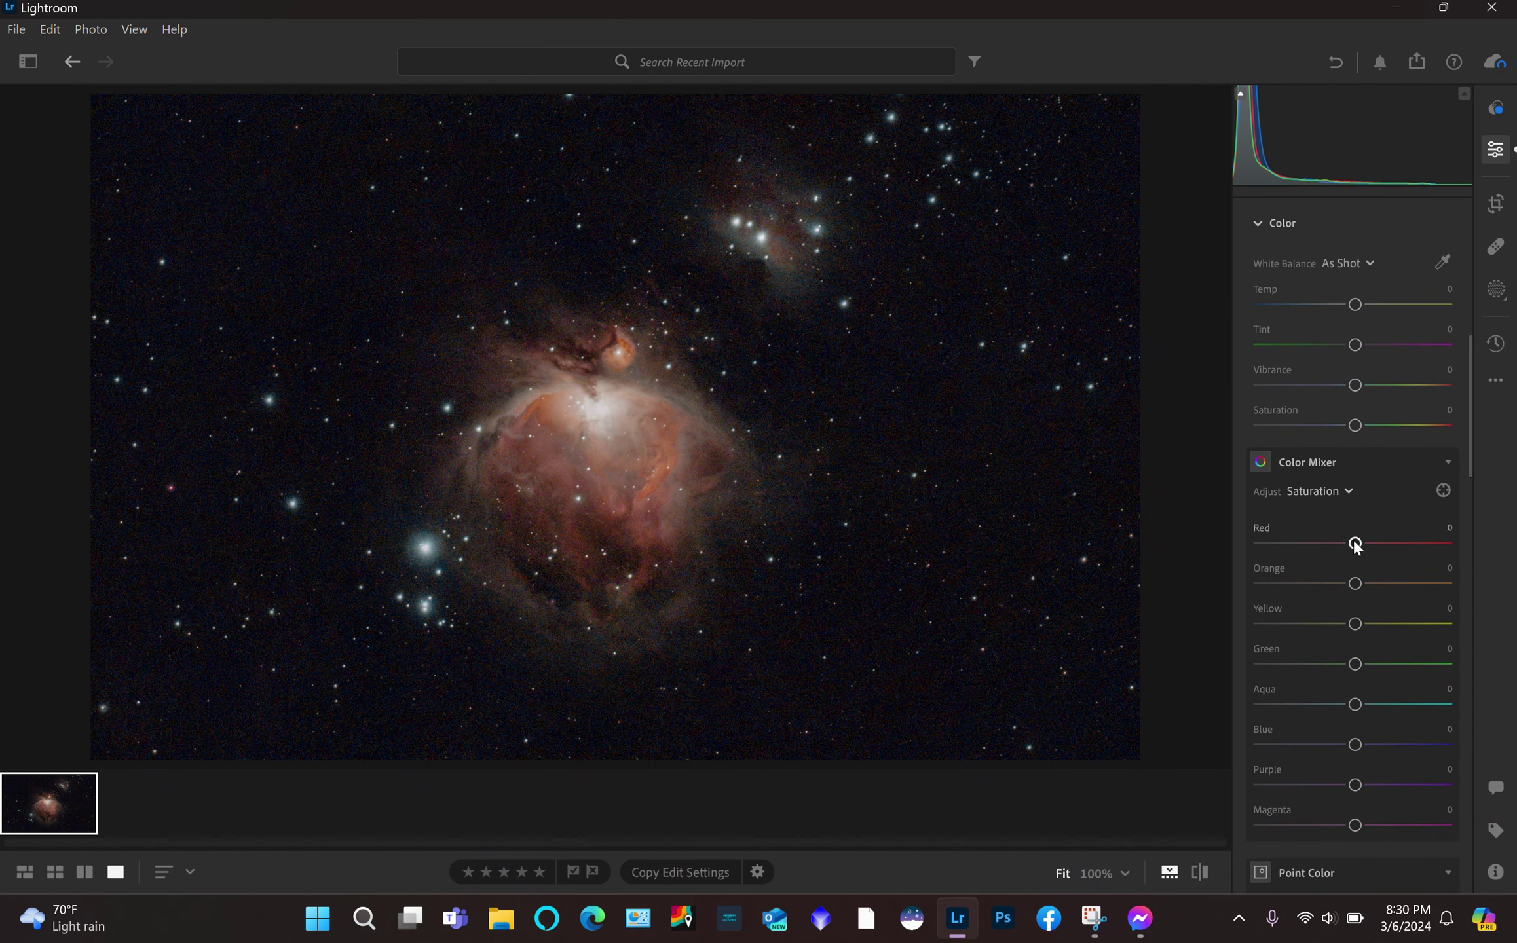
left_click_drag(1355, 544, 1306, 553)
Grade the midtones slightly toward warm orange with a touch more luminance, setting blending to 77 and balance to +34
scroll(1295, 550, "down", 8)
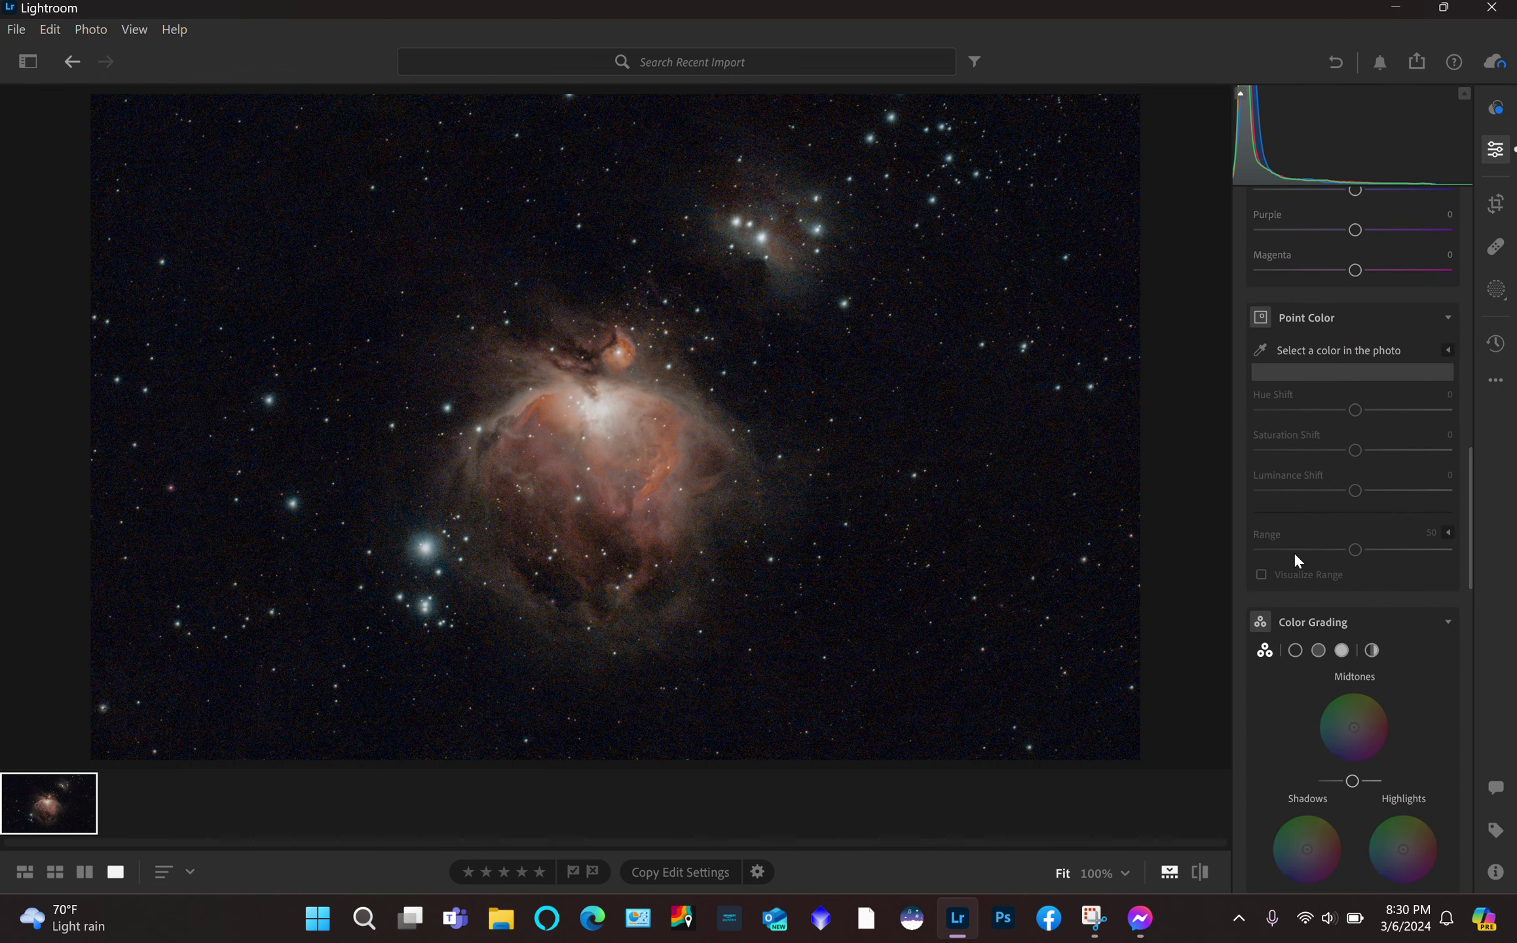
scroll(1295, 552, "down", 8)
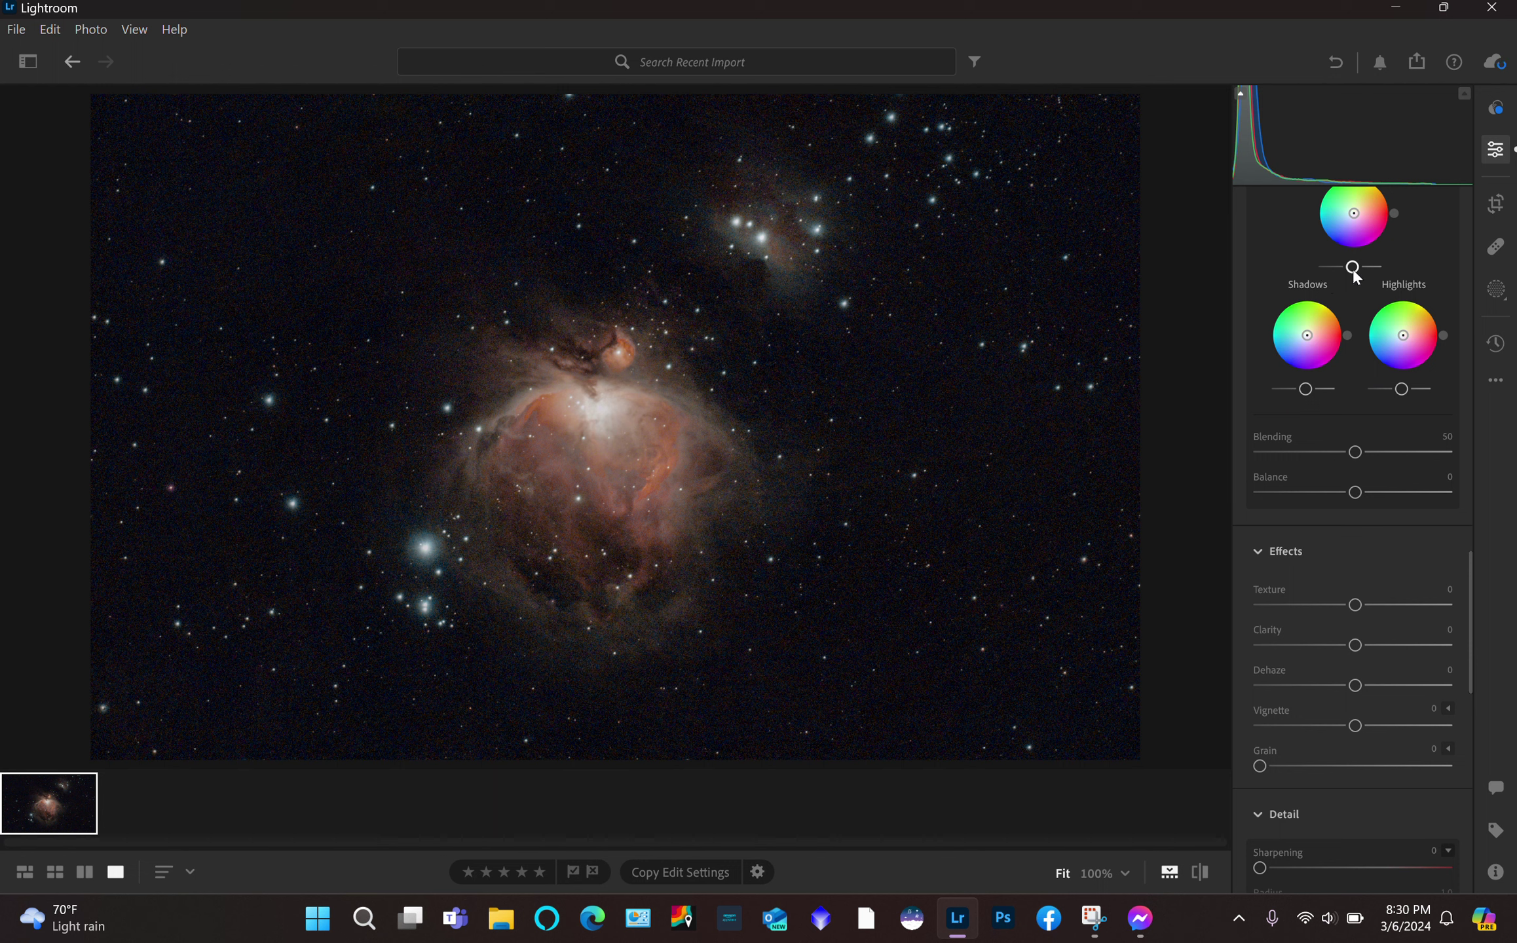
mouse_move(1353, 272)
left_mouse_down()
mouse_move(1380, 271)
mouse_move(1355, 275)
left_mouse_up()
left_click_drag(1354, 215, 1358, 214)
left_click_drag(1358, 454, 1287, 517)
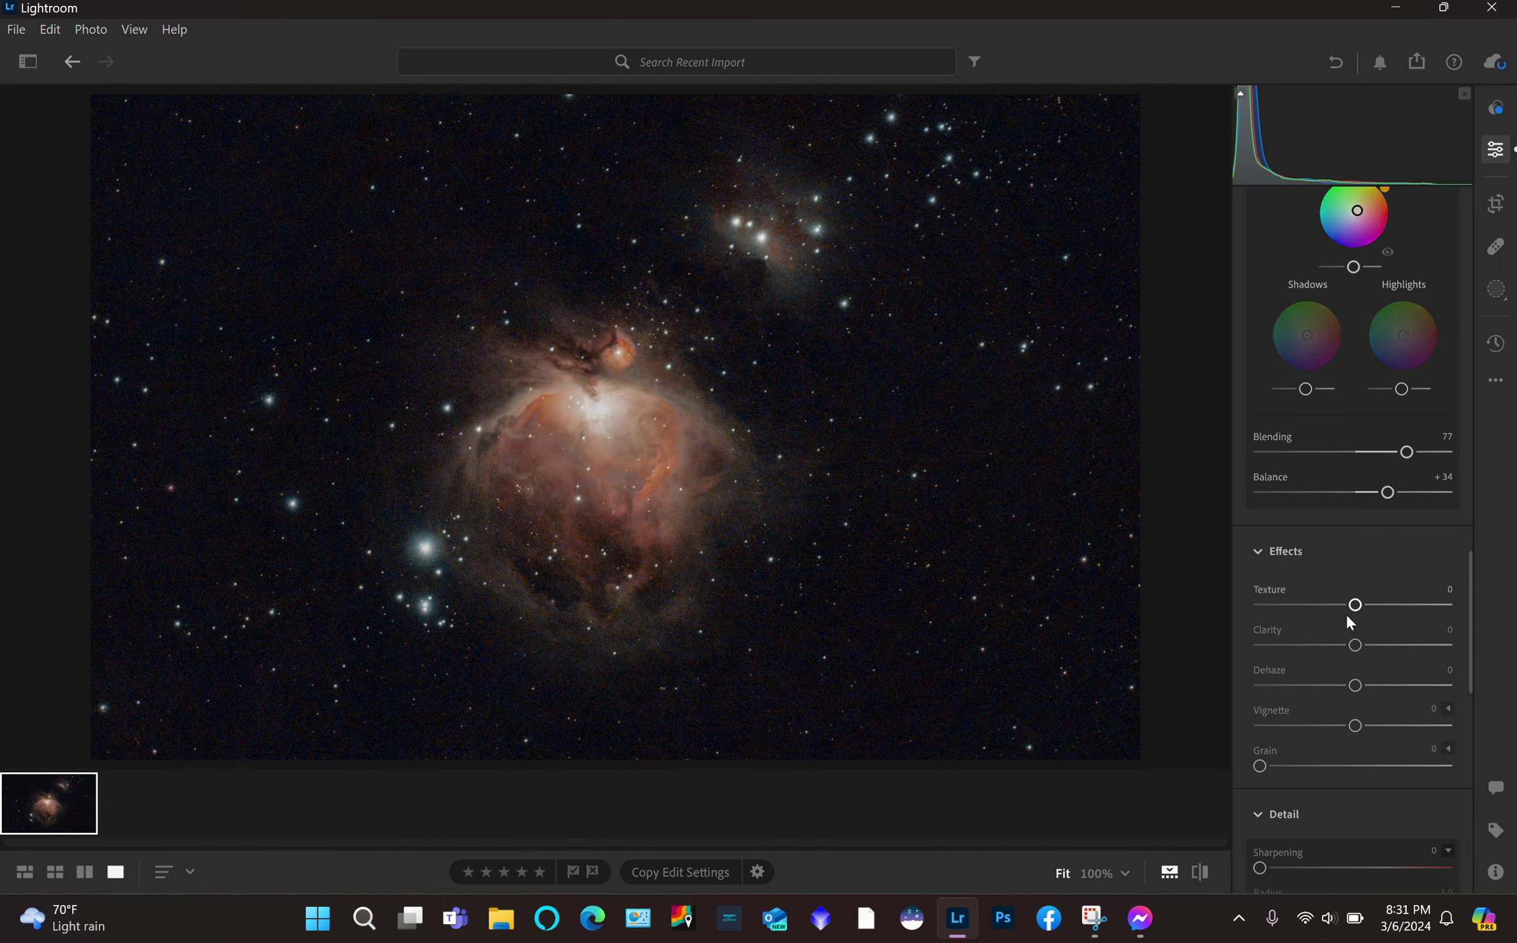
Set the effects to texture −43, clarity +23 and dehaze +32, and the sharpening to 18
left_click_drag(1354, 607, 1313, 613)
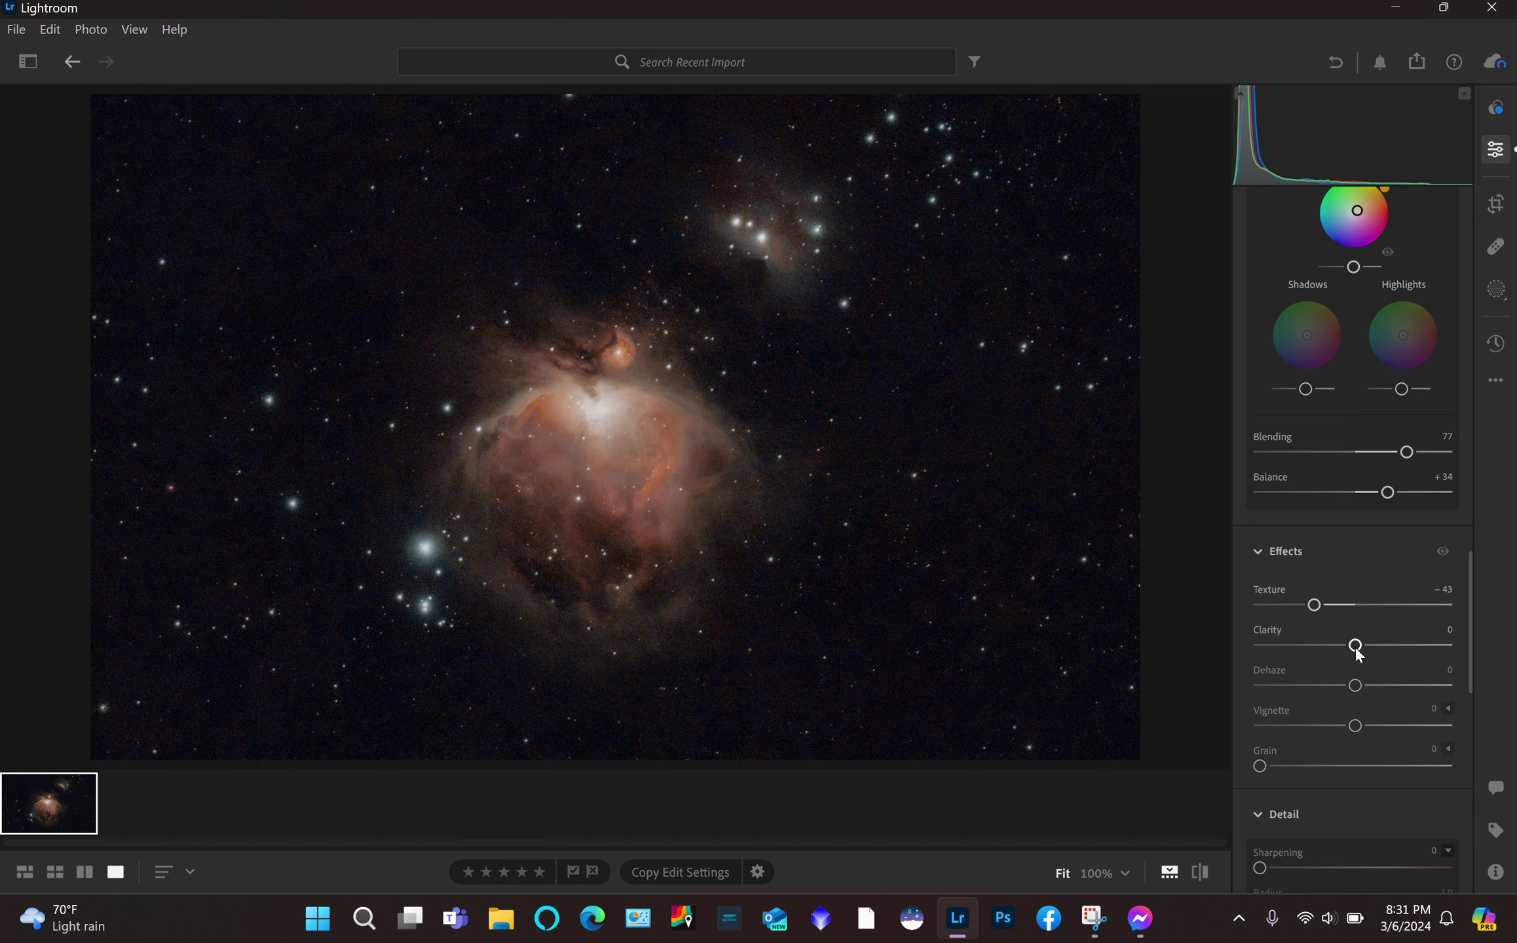
left_click_drag(1355, 648, 1373, 649)
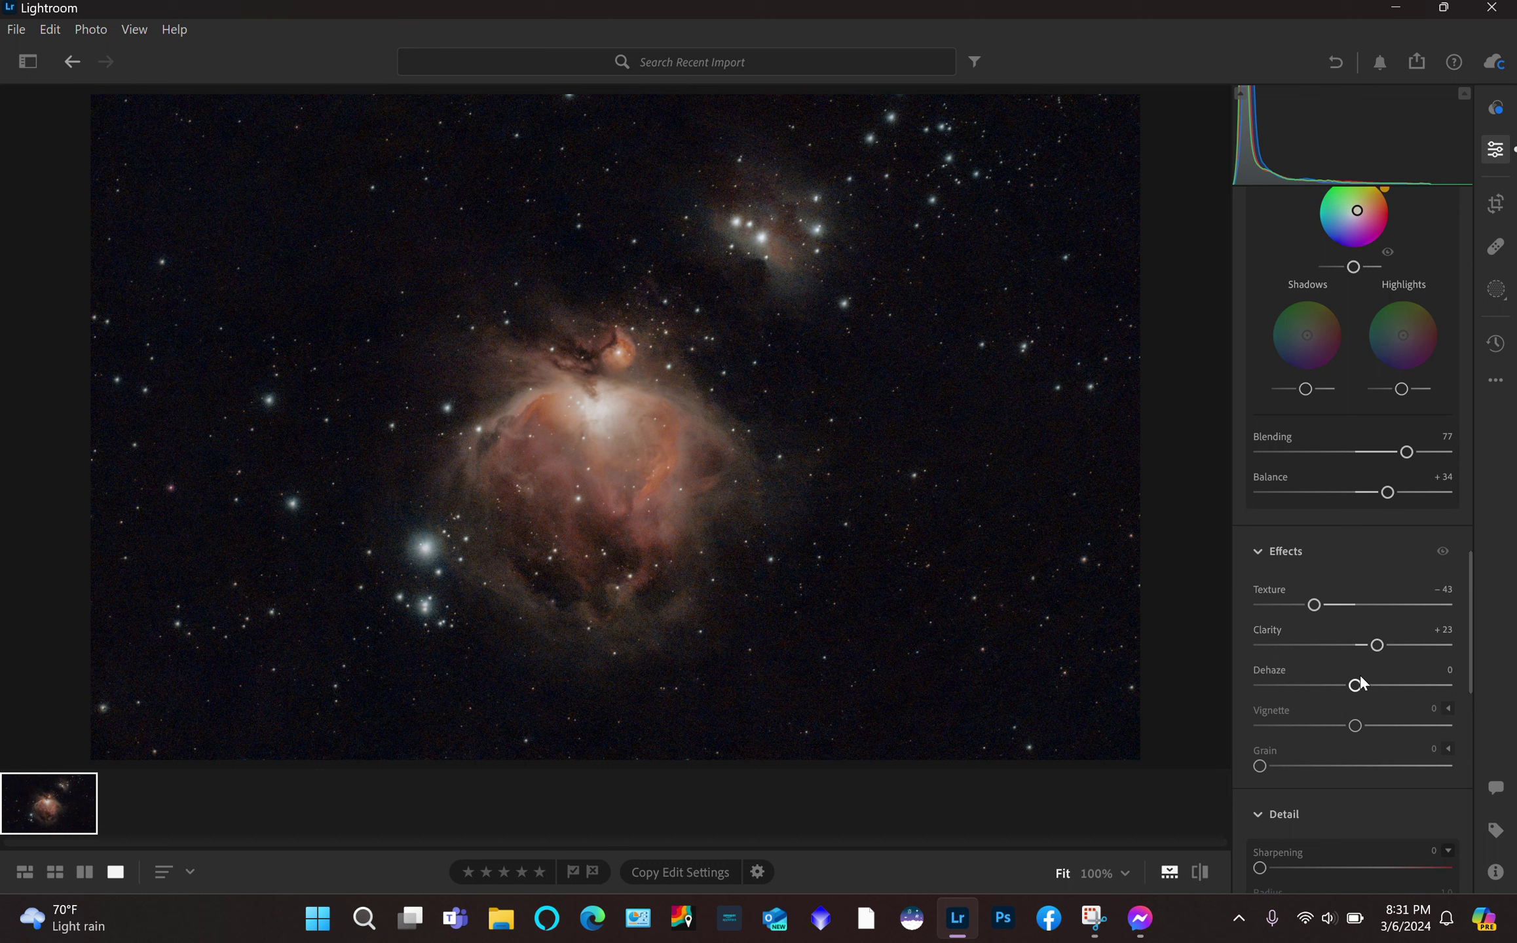
left_click_drag(1356, 686, 1385, 693)
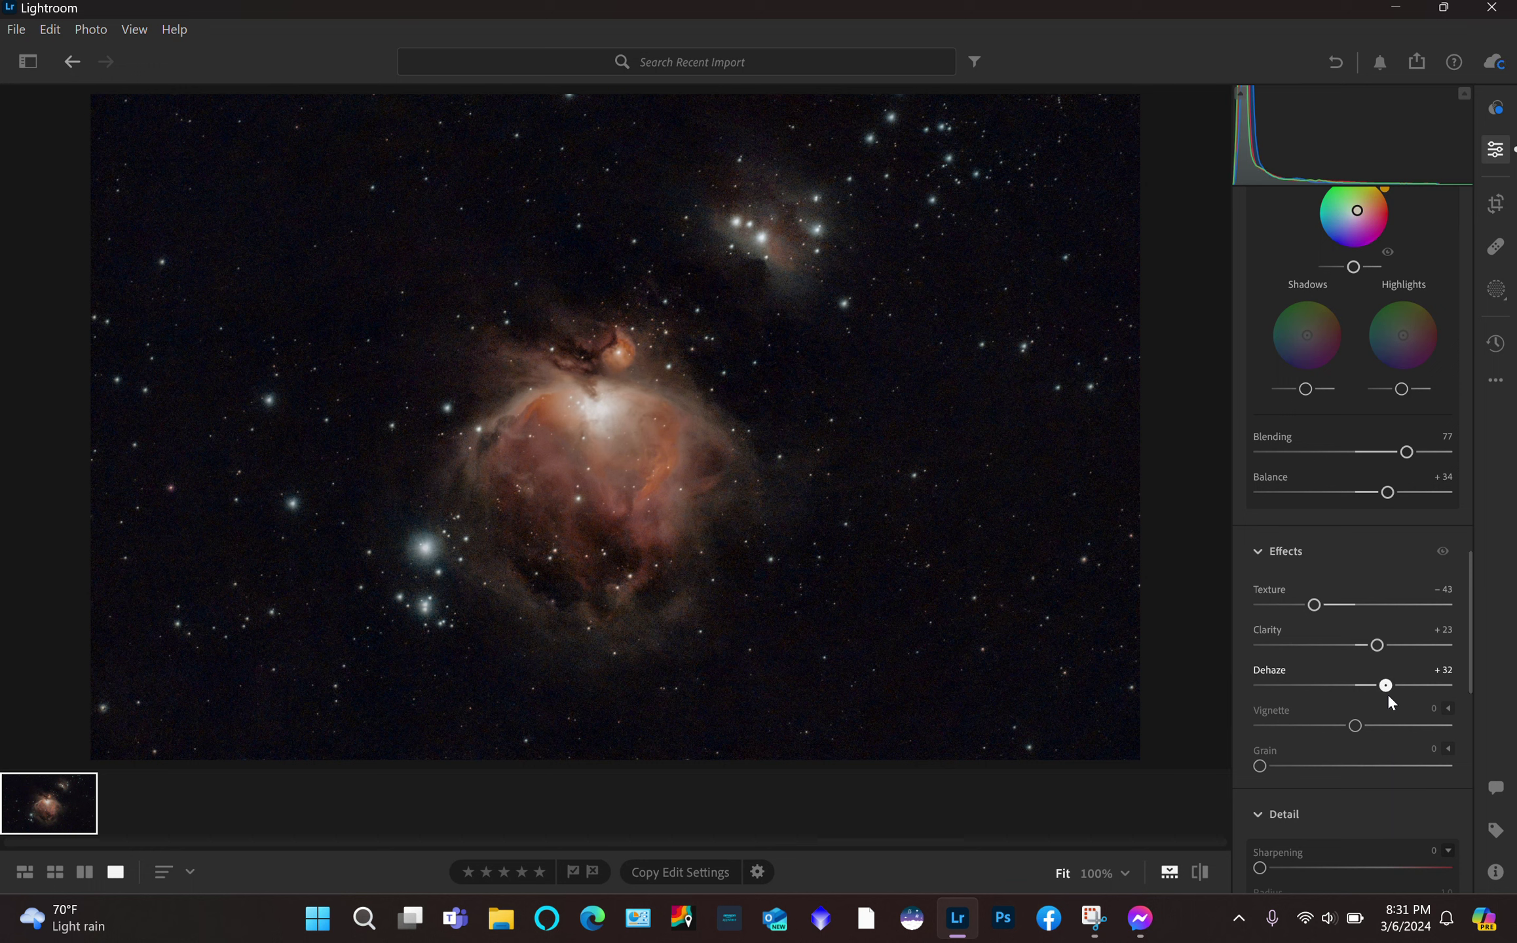
left_click_drag(1388, 694, 1388, 694)
scroll(1300, 768, "down", 4)
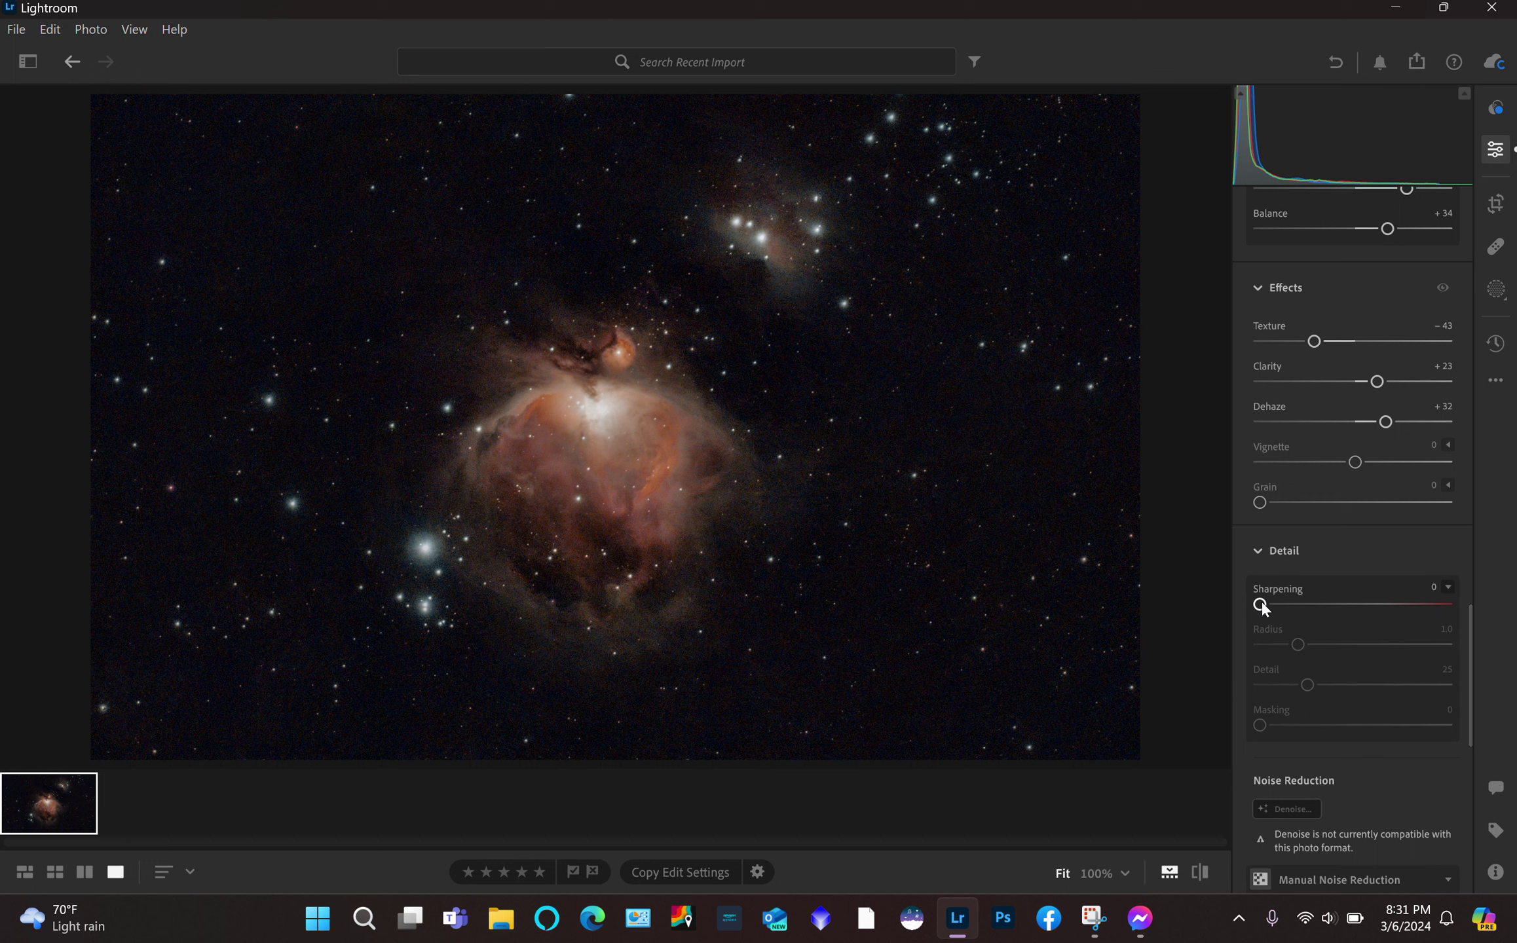
left_click_drag(1260, 600, 1279, 604)
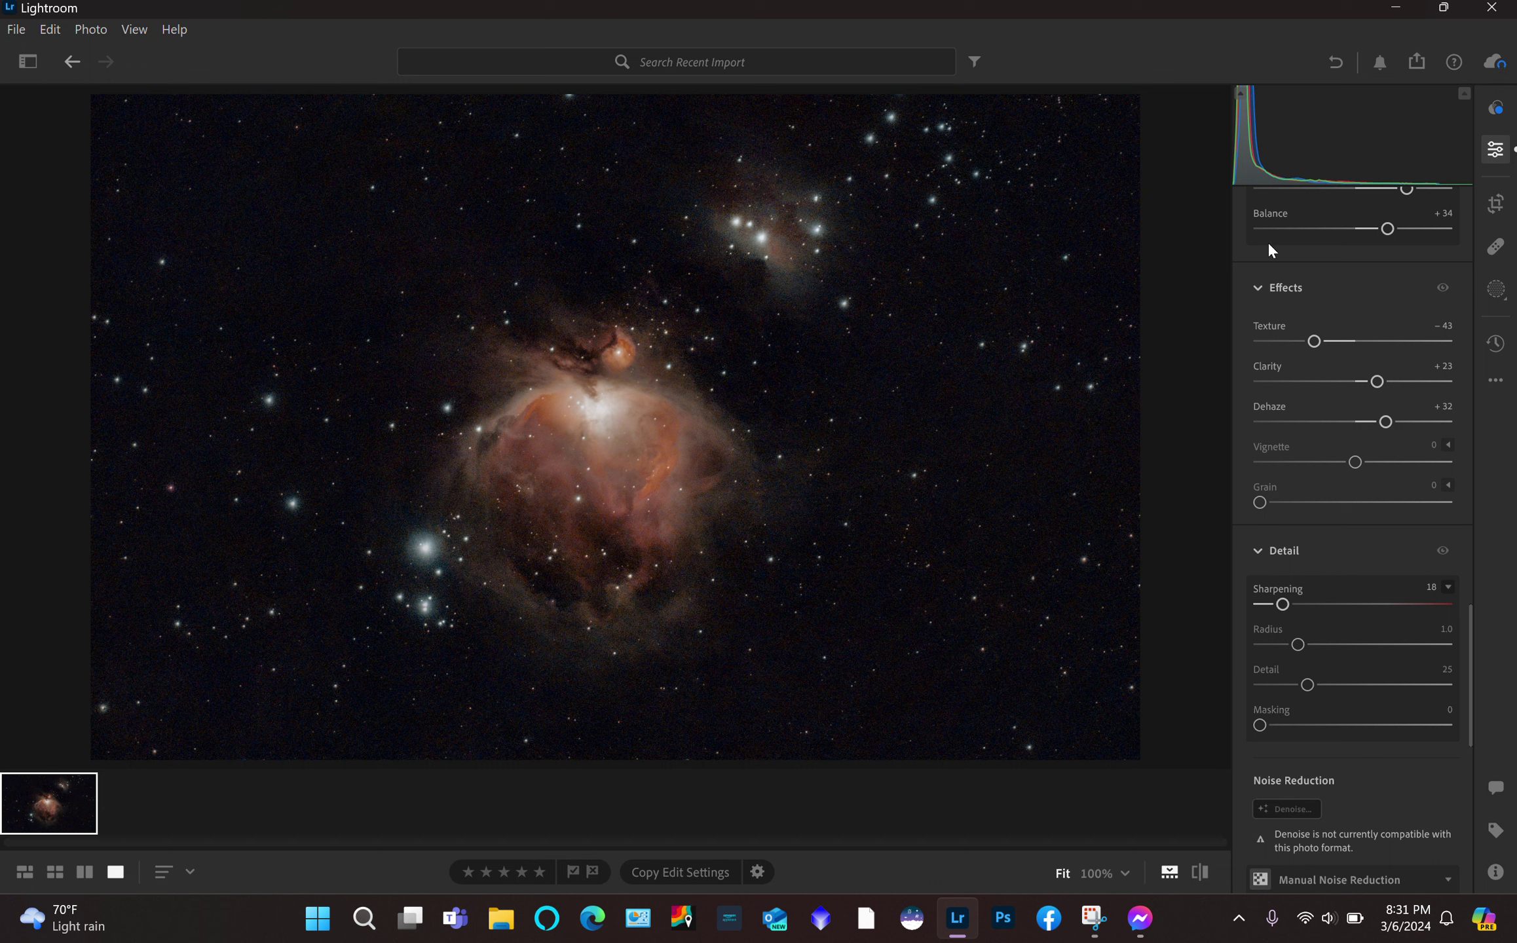
Export the edited photo as a full-size JPG (Large) to the Desktop folder and close Lightroom
left_click(1416, 62)
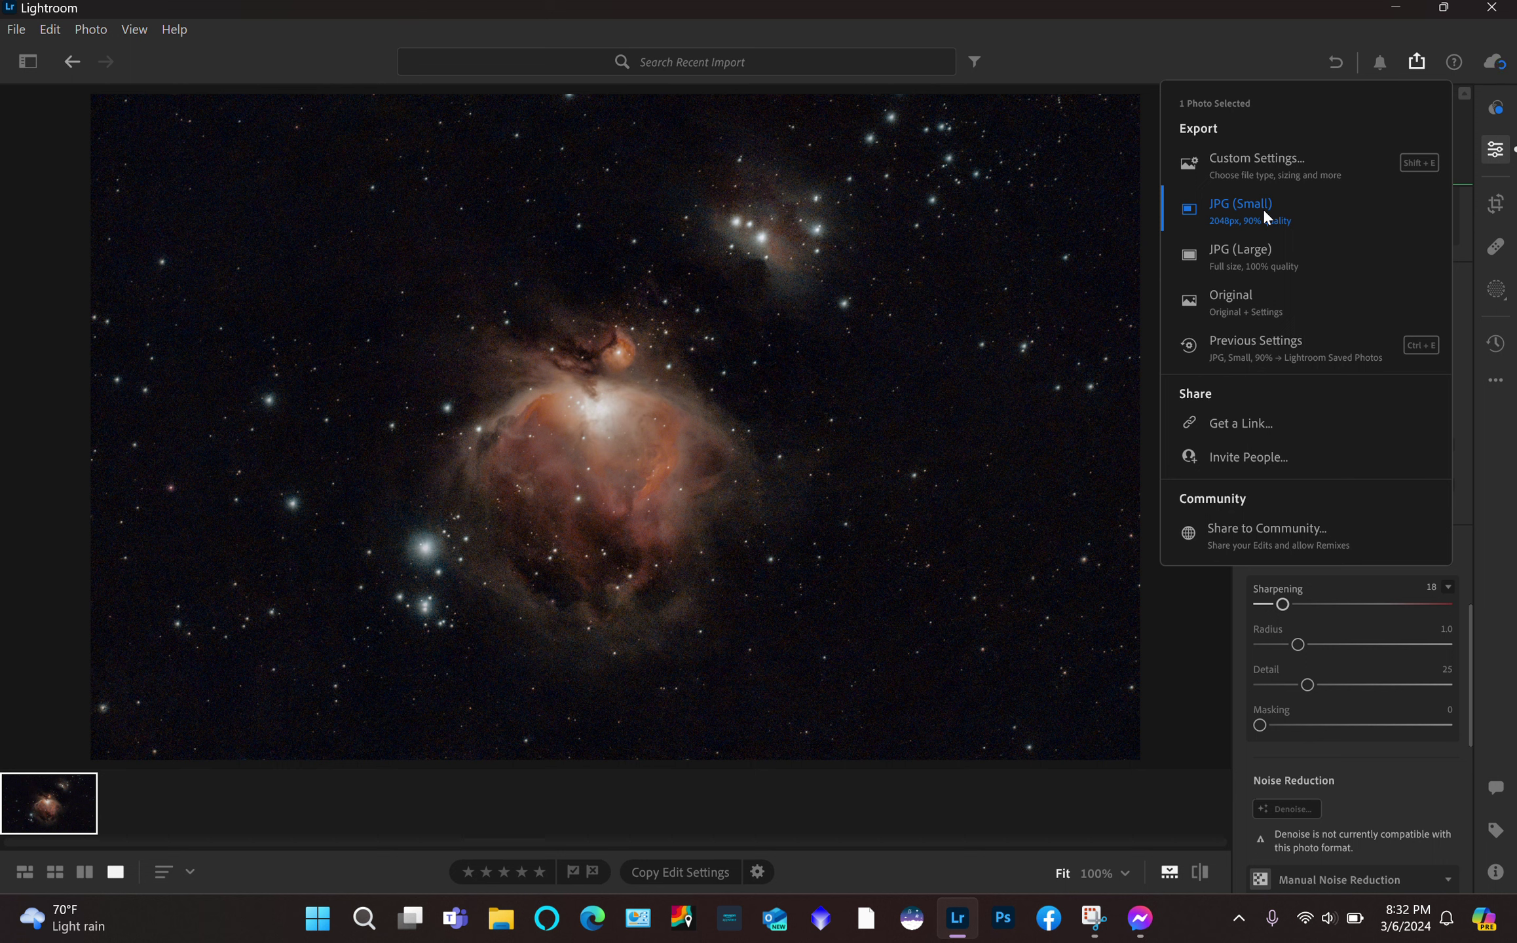
left_click(1259, 256)
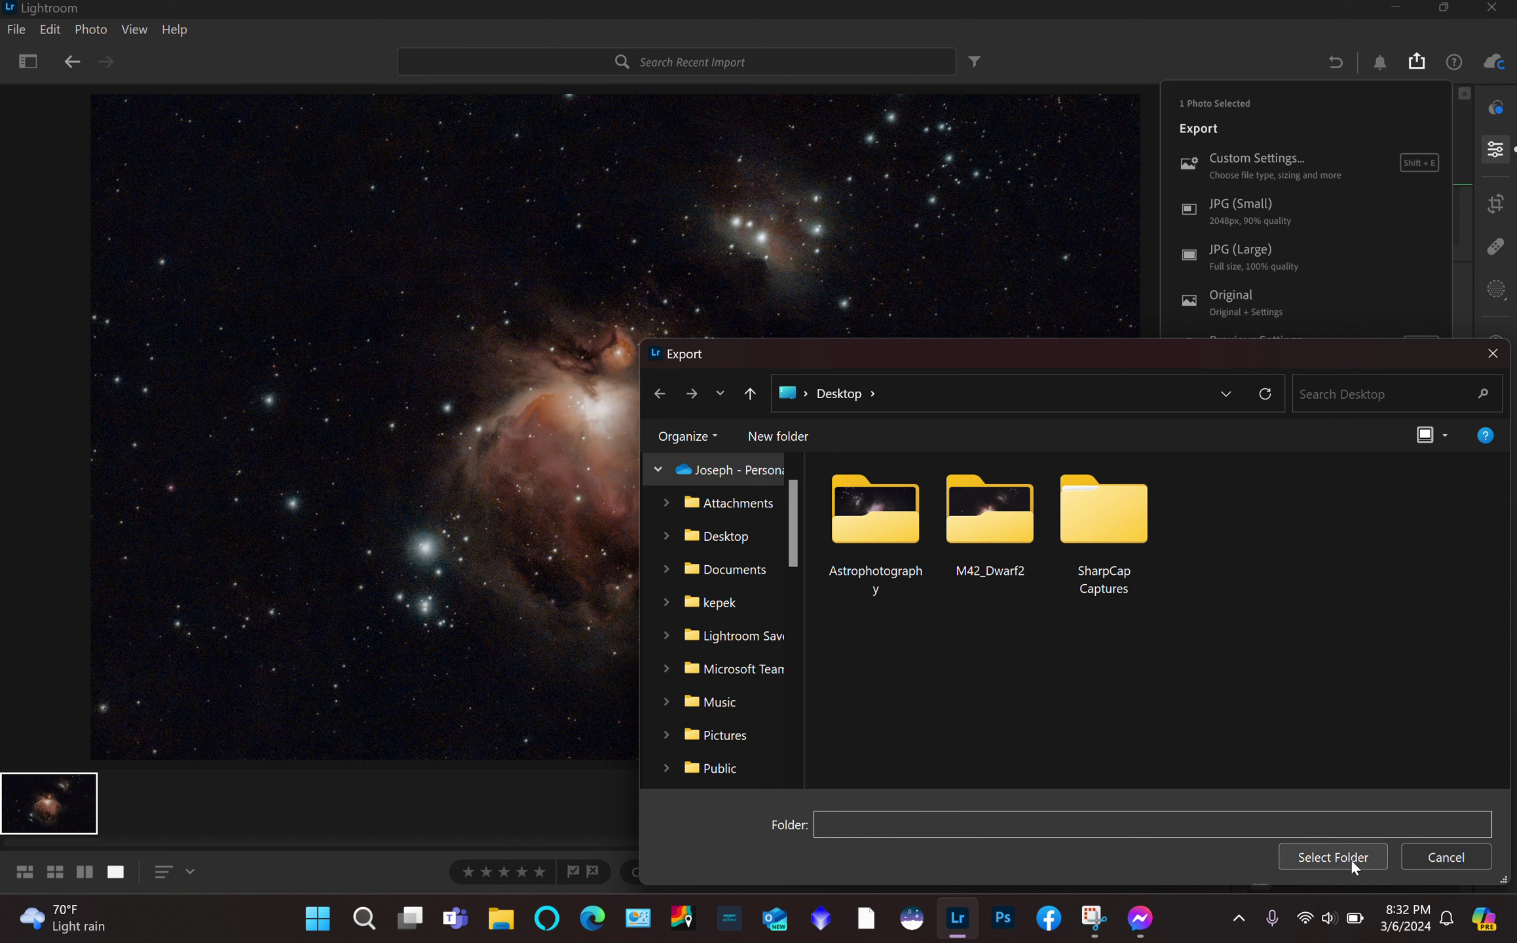
left_click(1333, 857)
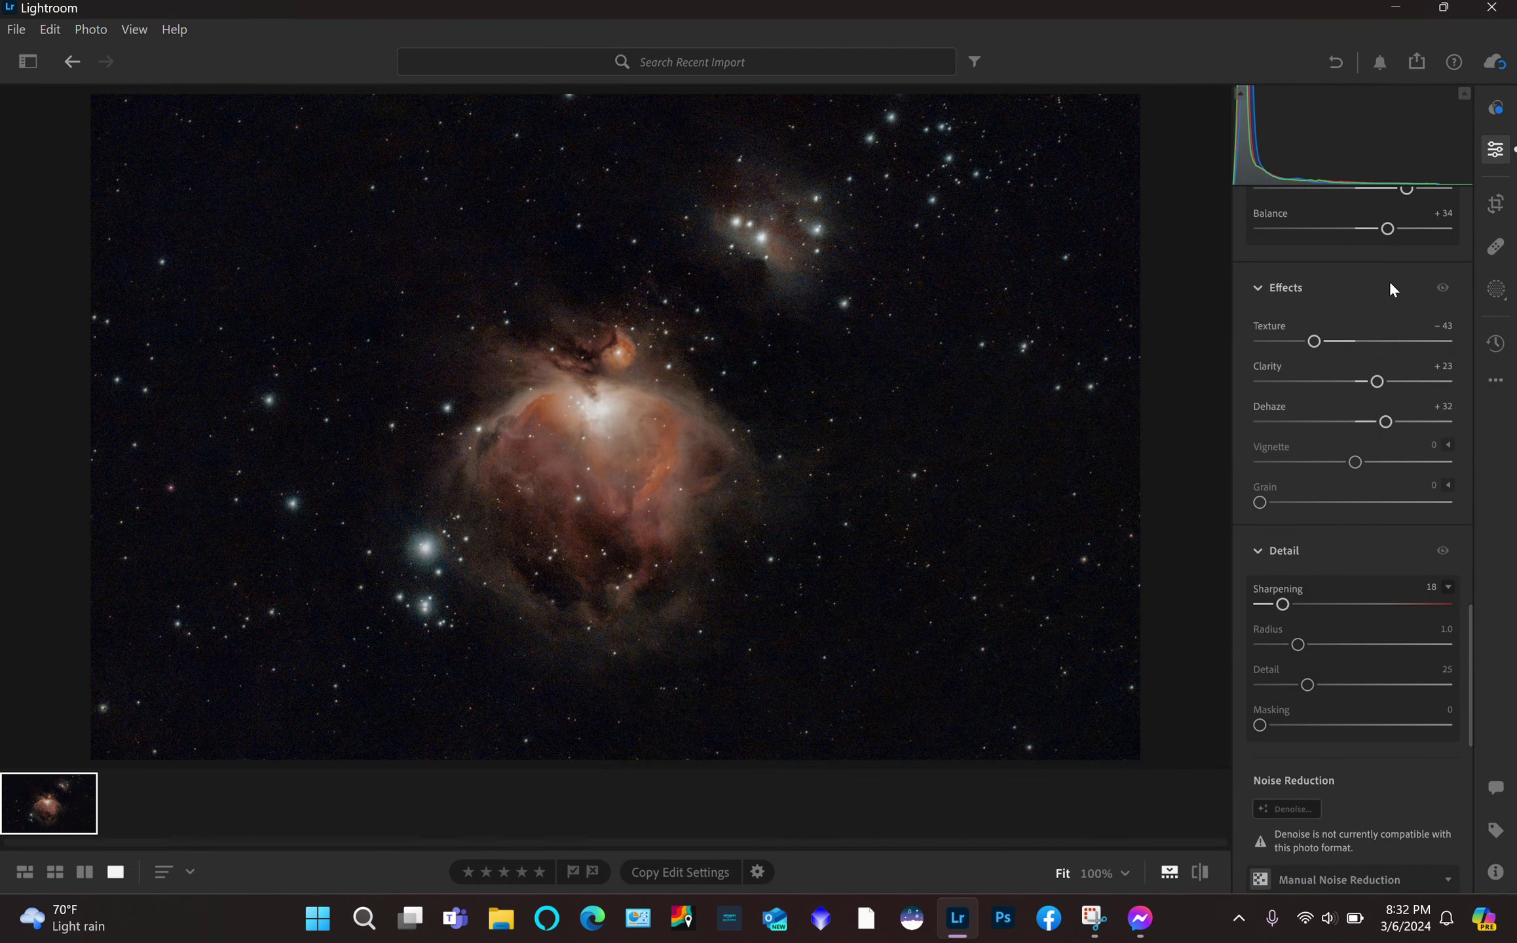
left_click(1490, 12)
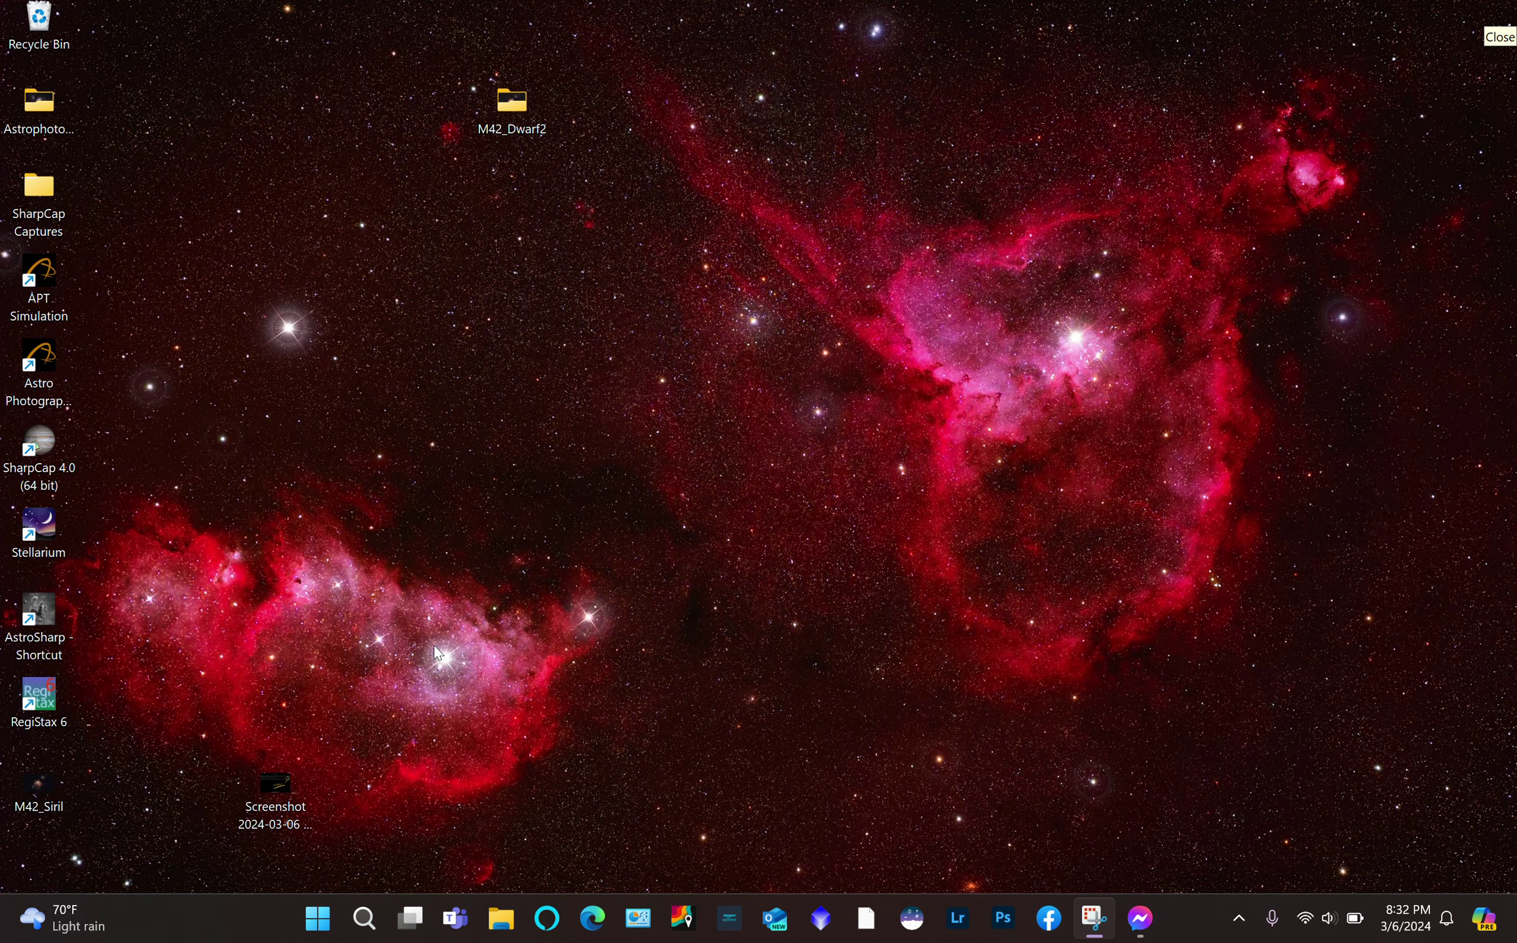
Open the exported M42_Siril.jpg from the desktop in Photos and bring up its light and colour adjustments for editing
double_click(38, 790)
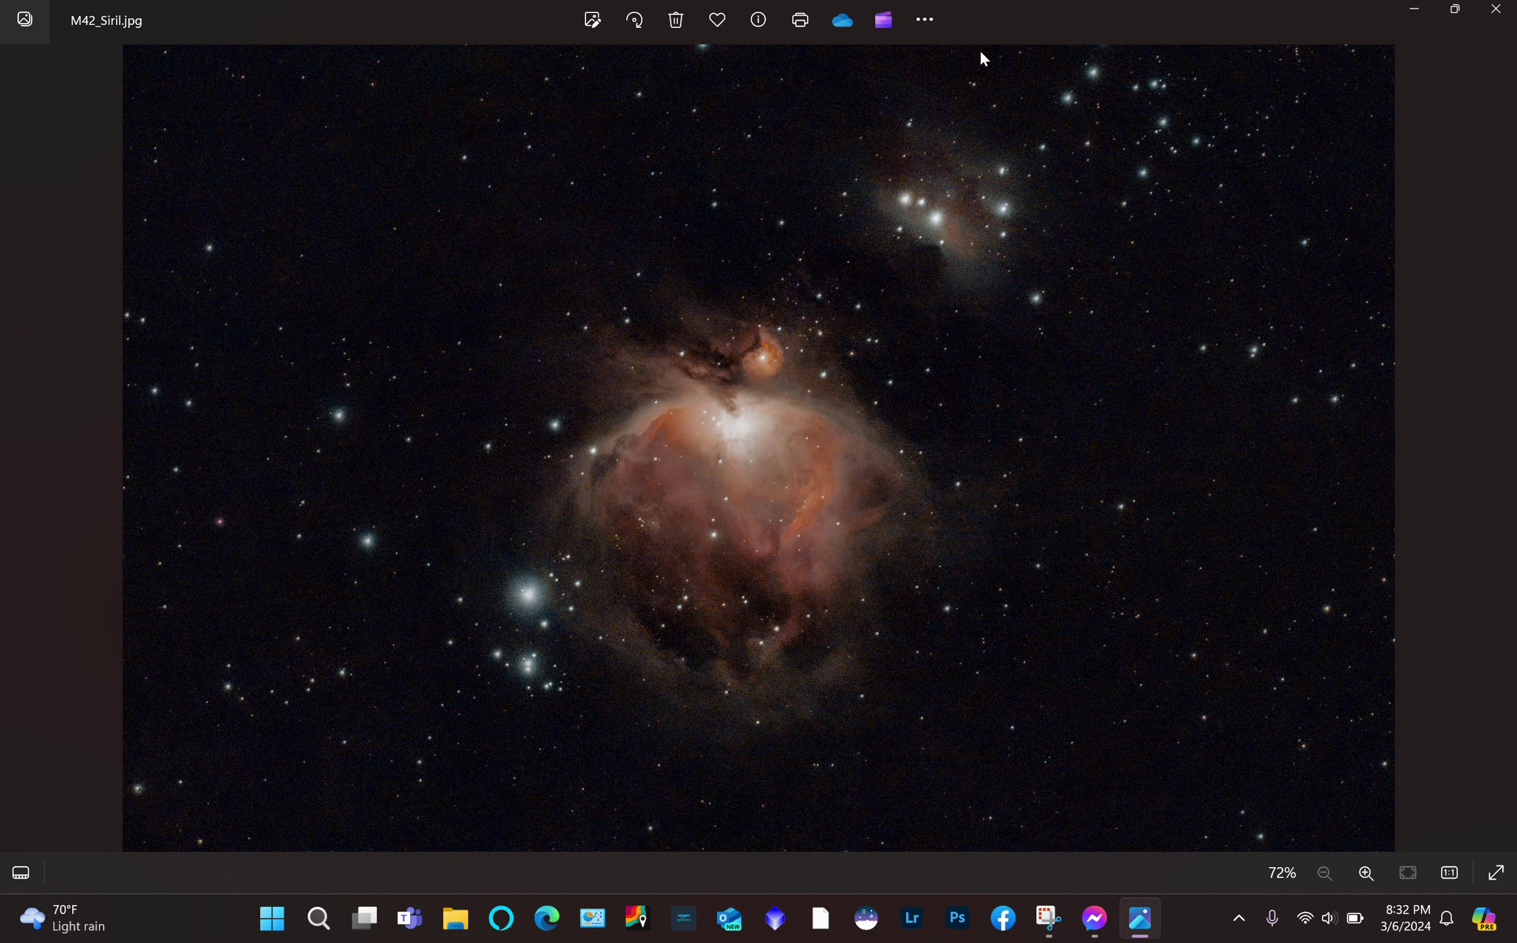
left_click(592, 19)
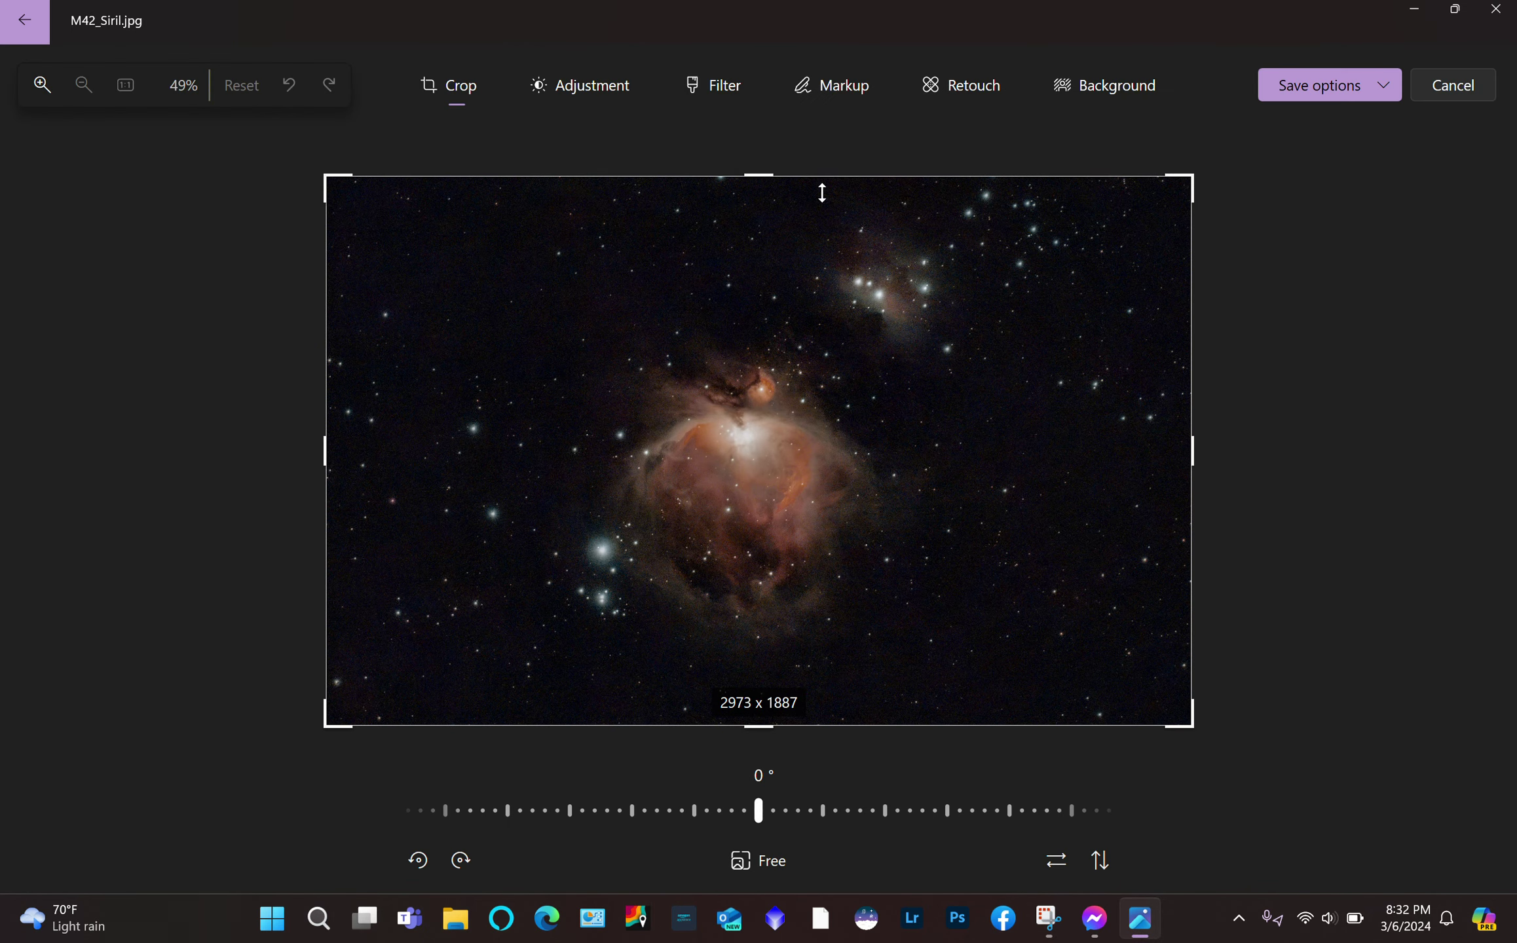
left_click(593, 92)
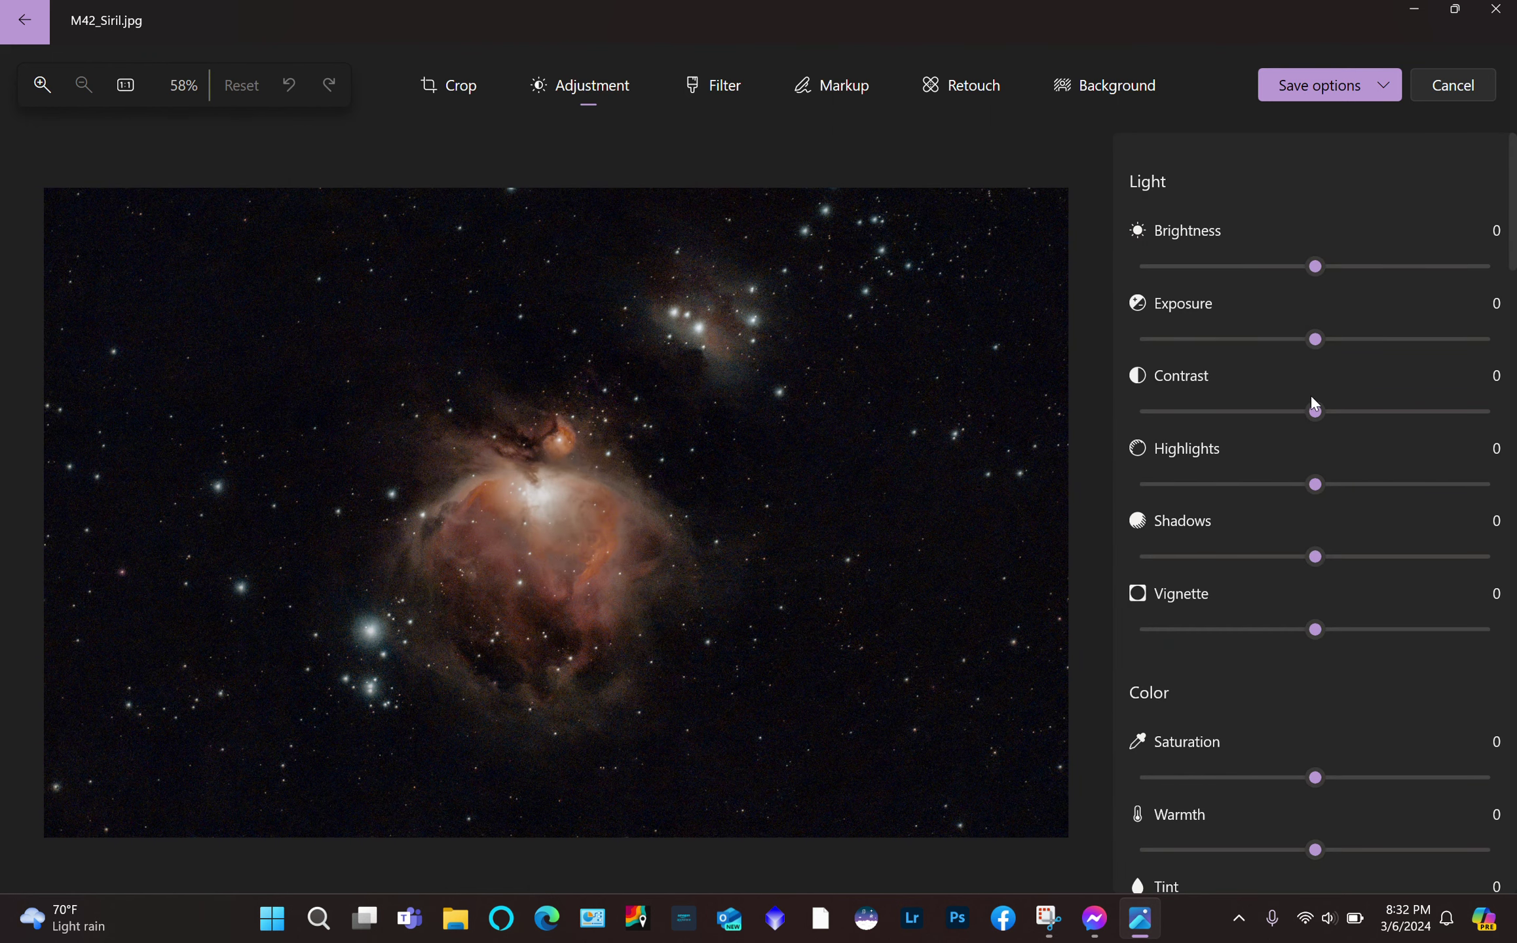
Set contrast to 17, highlights to −22, shadows to 31 and saturation to −15, and save the changes over M42_Siril.jpg
left_click_drag(1317, 411, 1351, 423)
left_click_drag(1318, 484, 1271, 490)
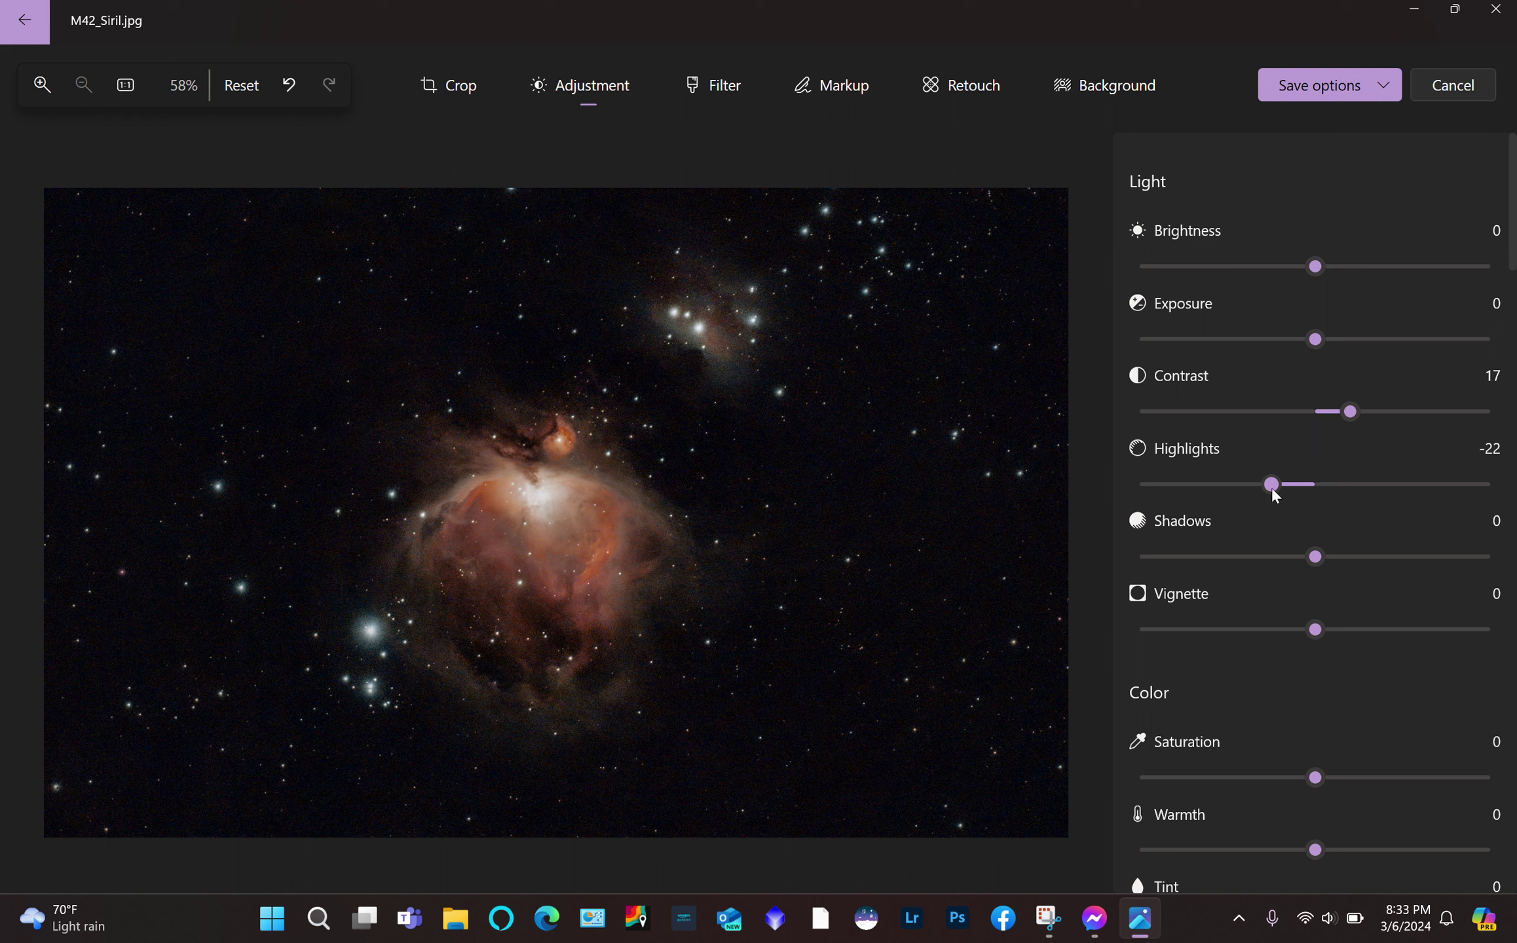
mouse_move(1315, 267)
left_mouse_down()
mouse_move(1347, 265)
mouse_move(1321, 264)
left_mouse_up()
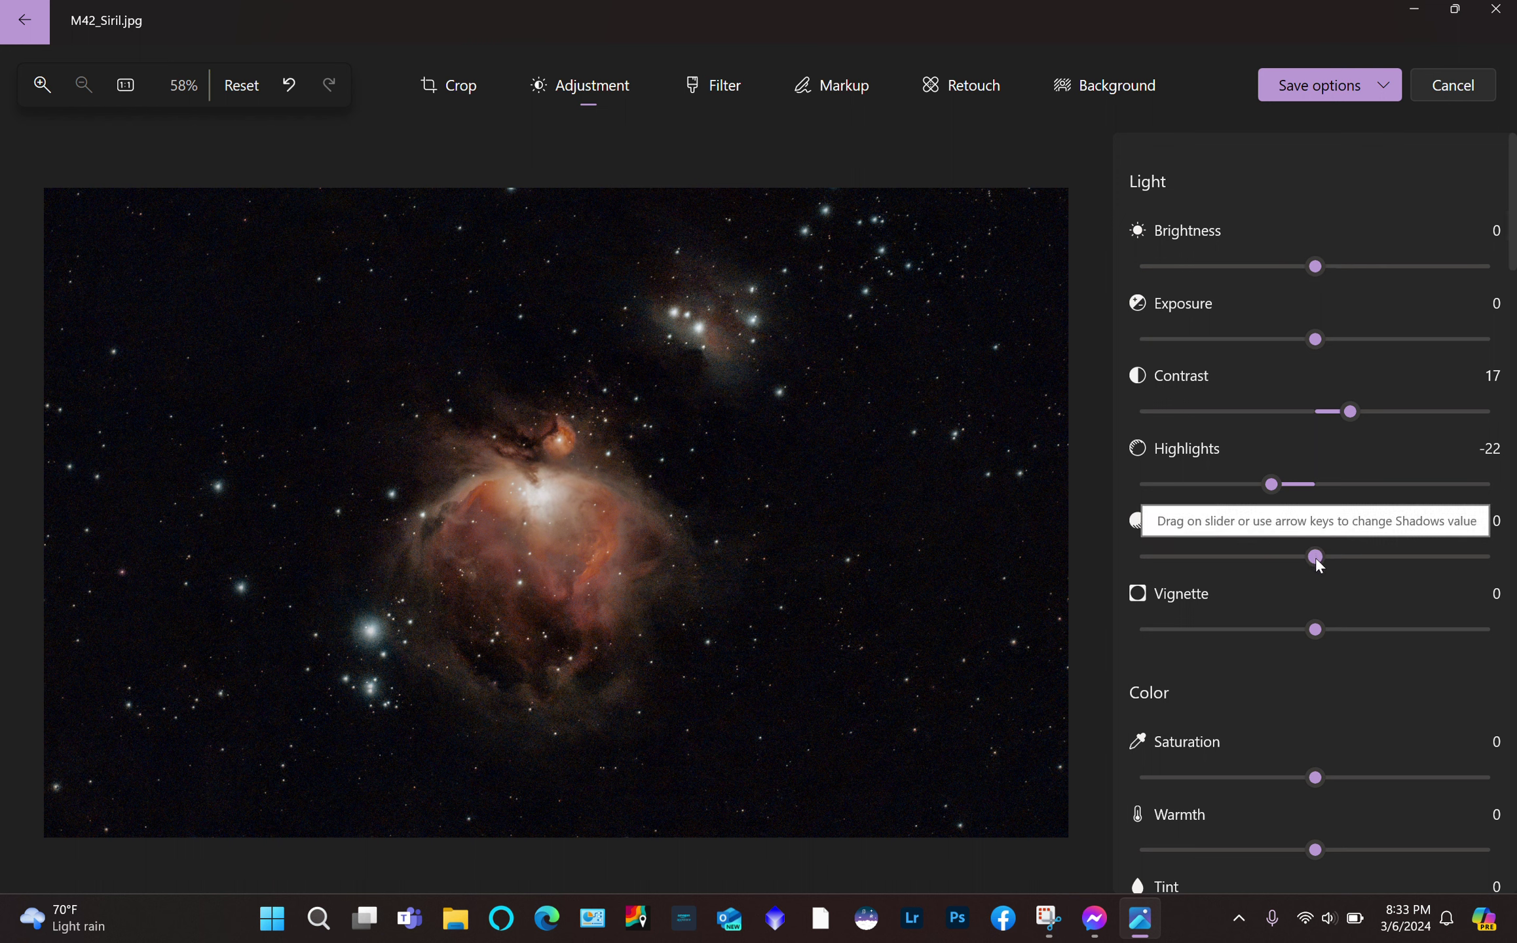
left_click_drag(1316, 557, 1373, 562)
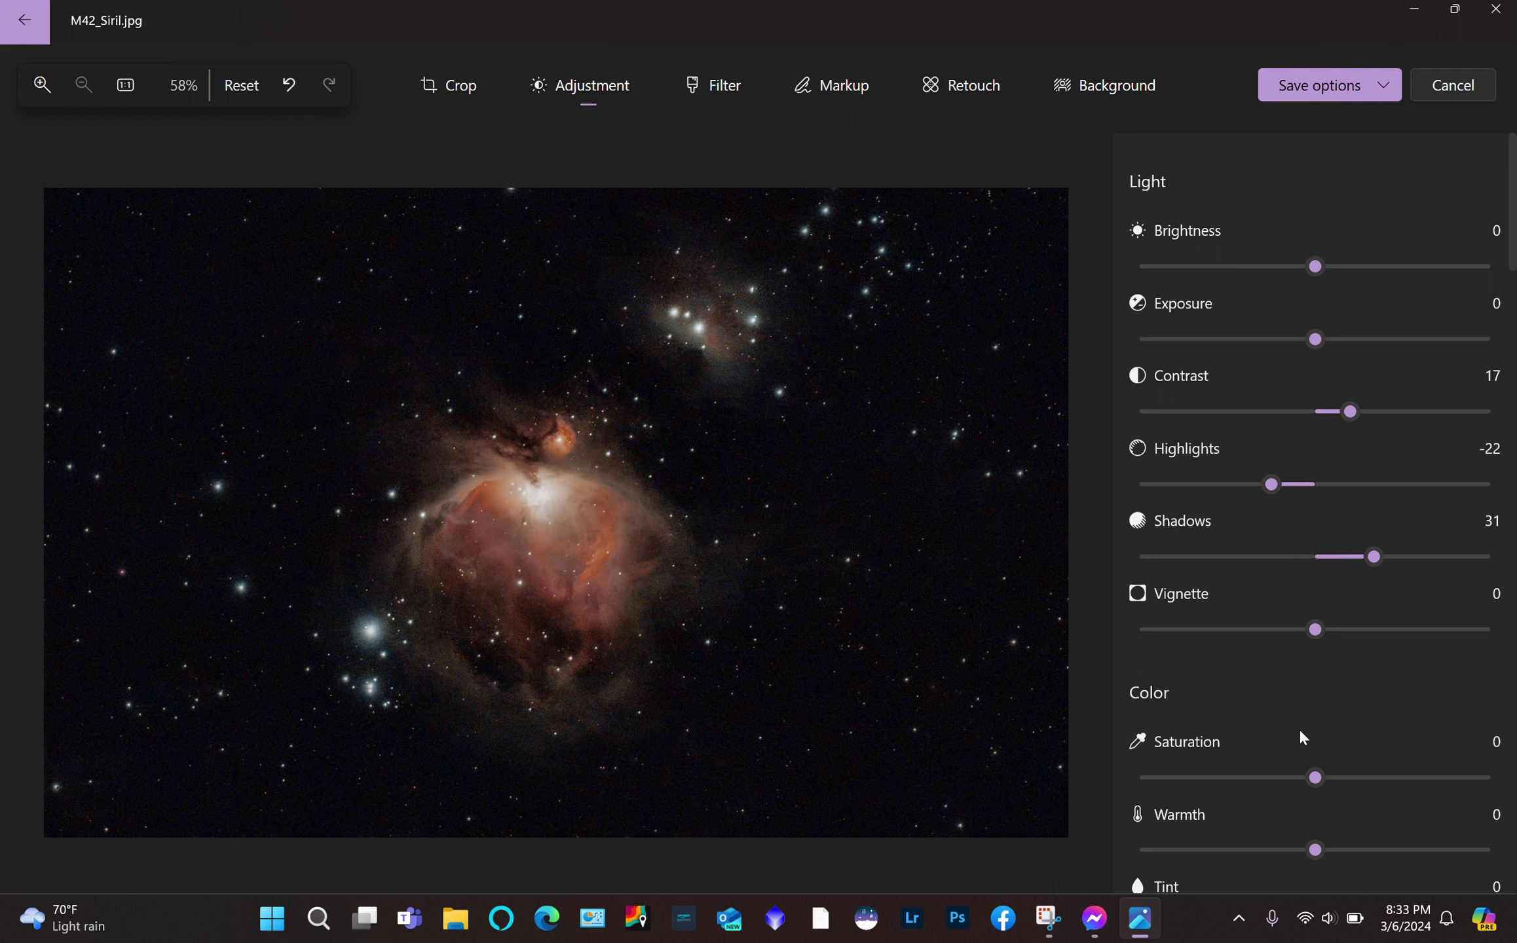
left_click_drag(1316, 778, 1282, 775)
left_click(1349, 91)
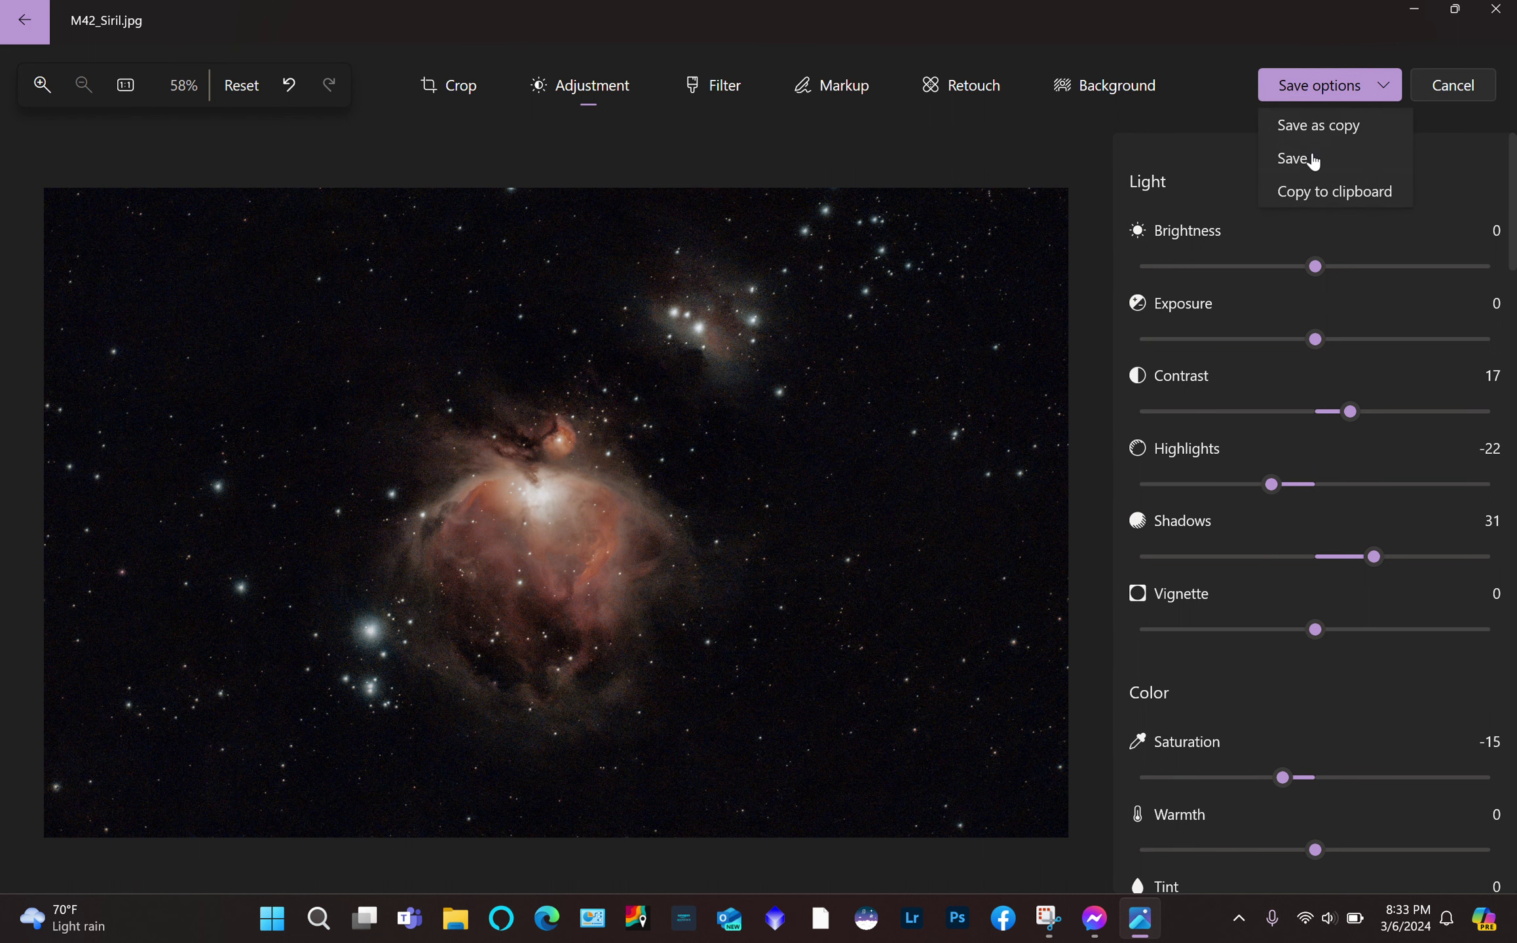
left_click(1305, 164)
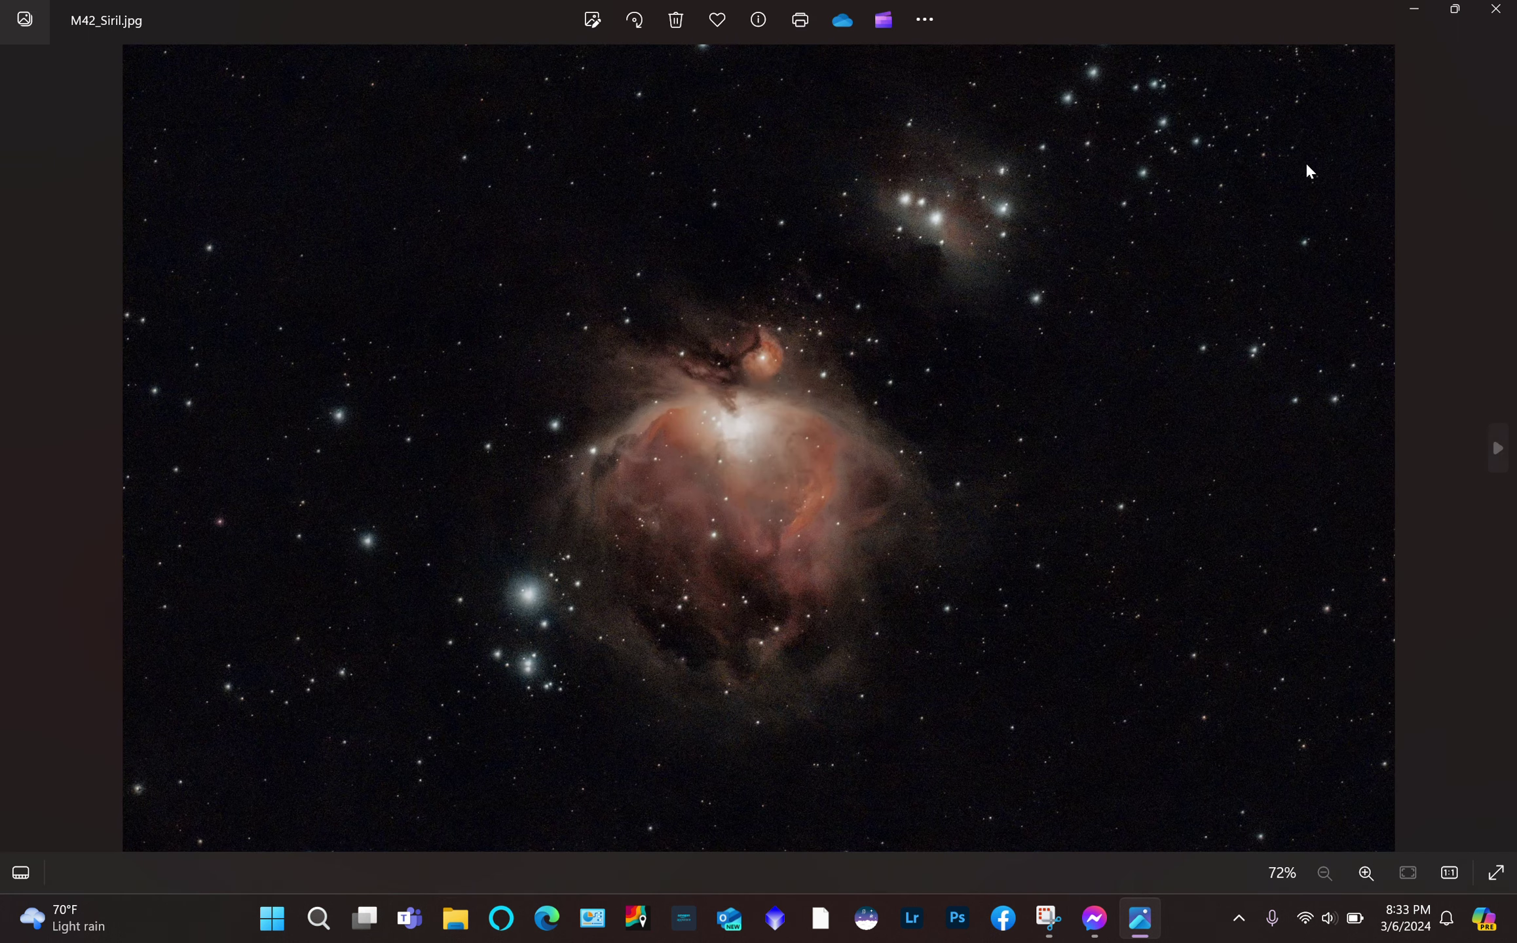